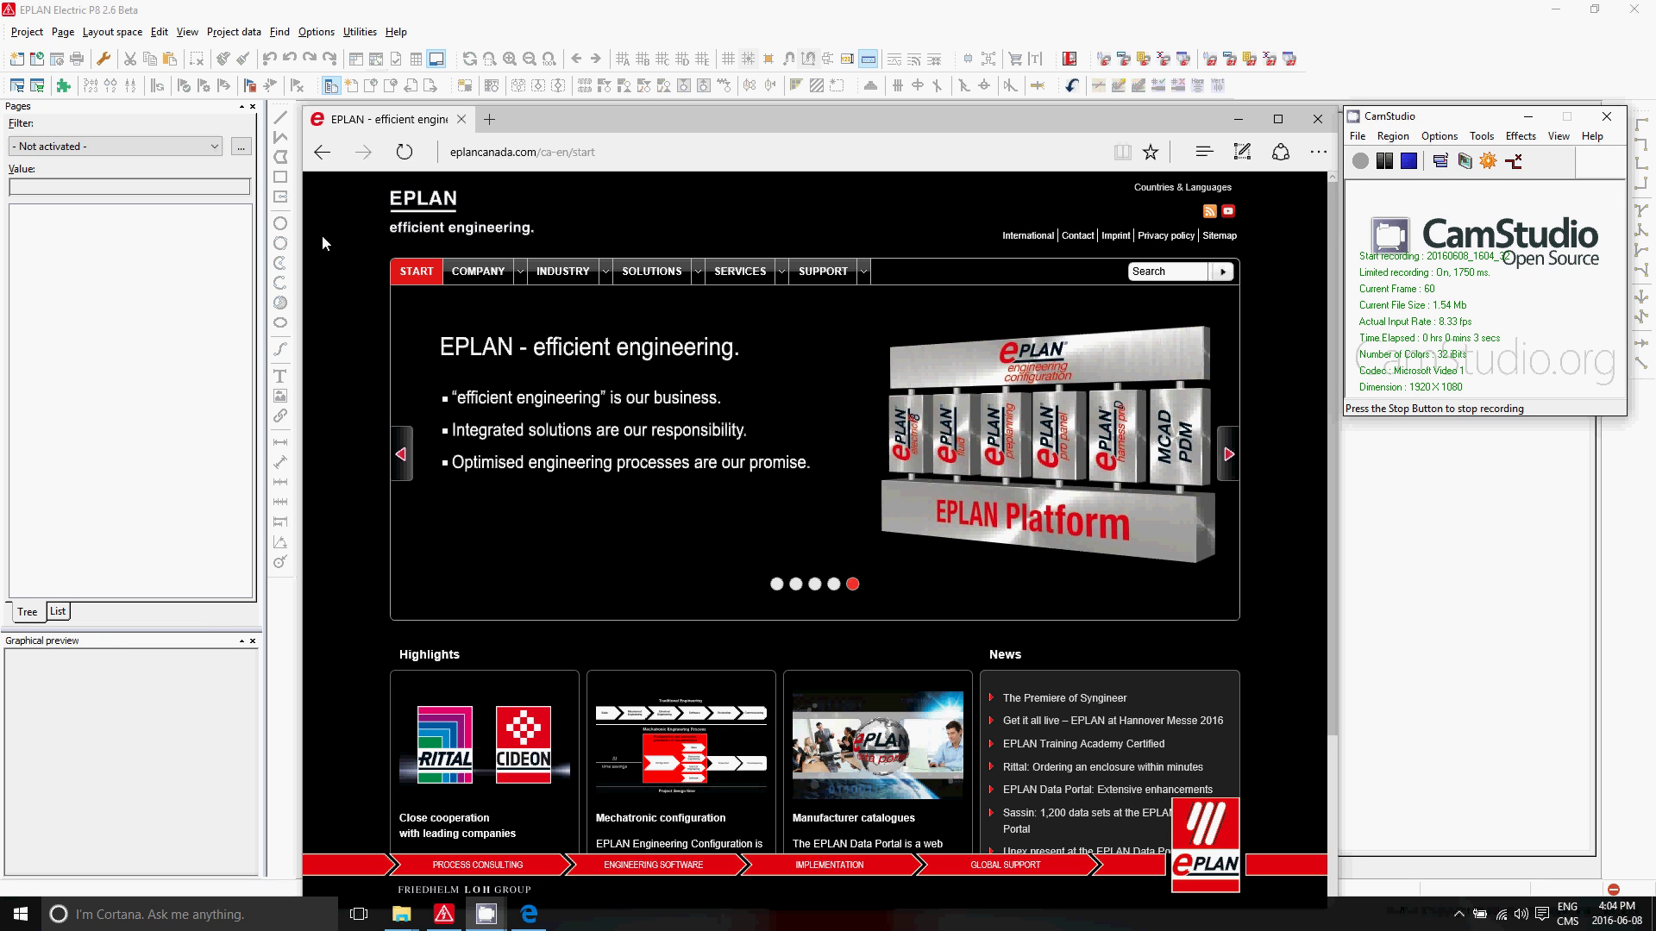
# Start a new project from the Import DWG template and name it "Project to work on from DWG"
pyautogui.click(175, 274)
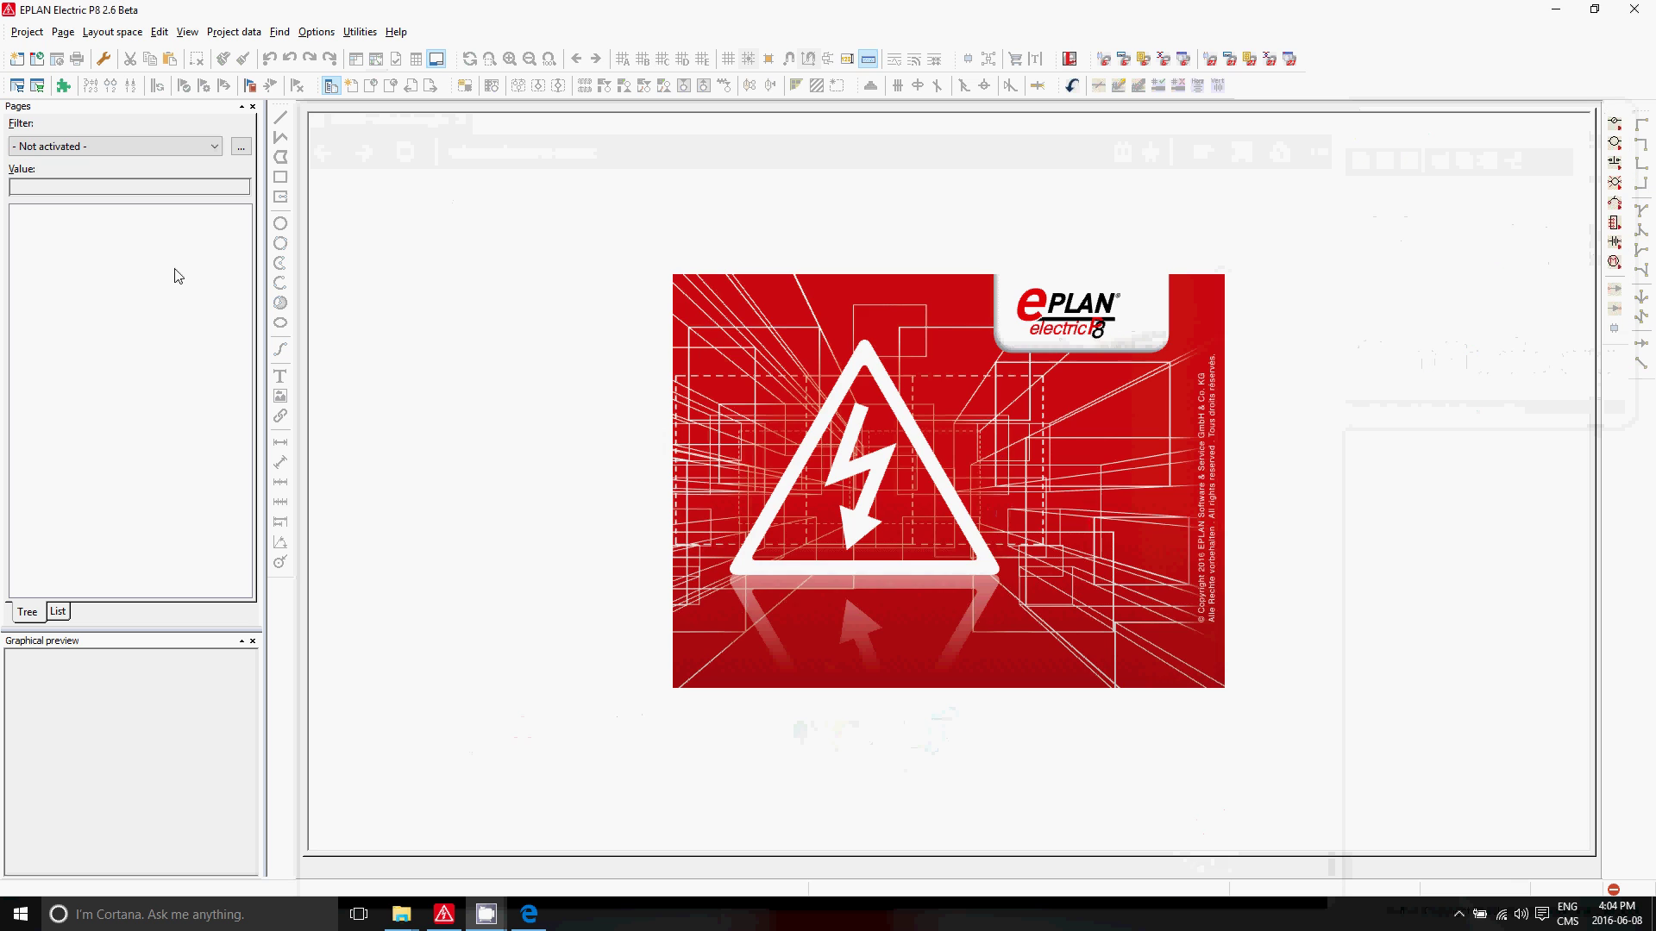
pyautogui.click(17, 59)
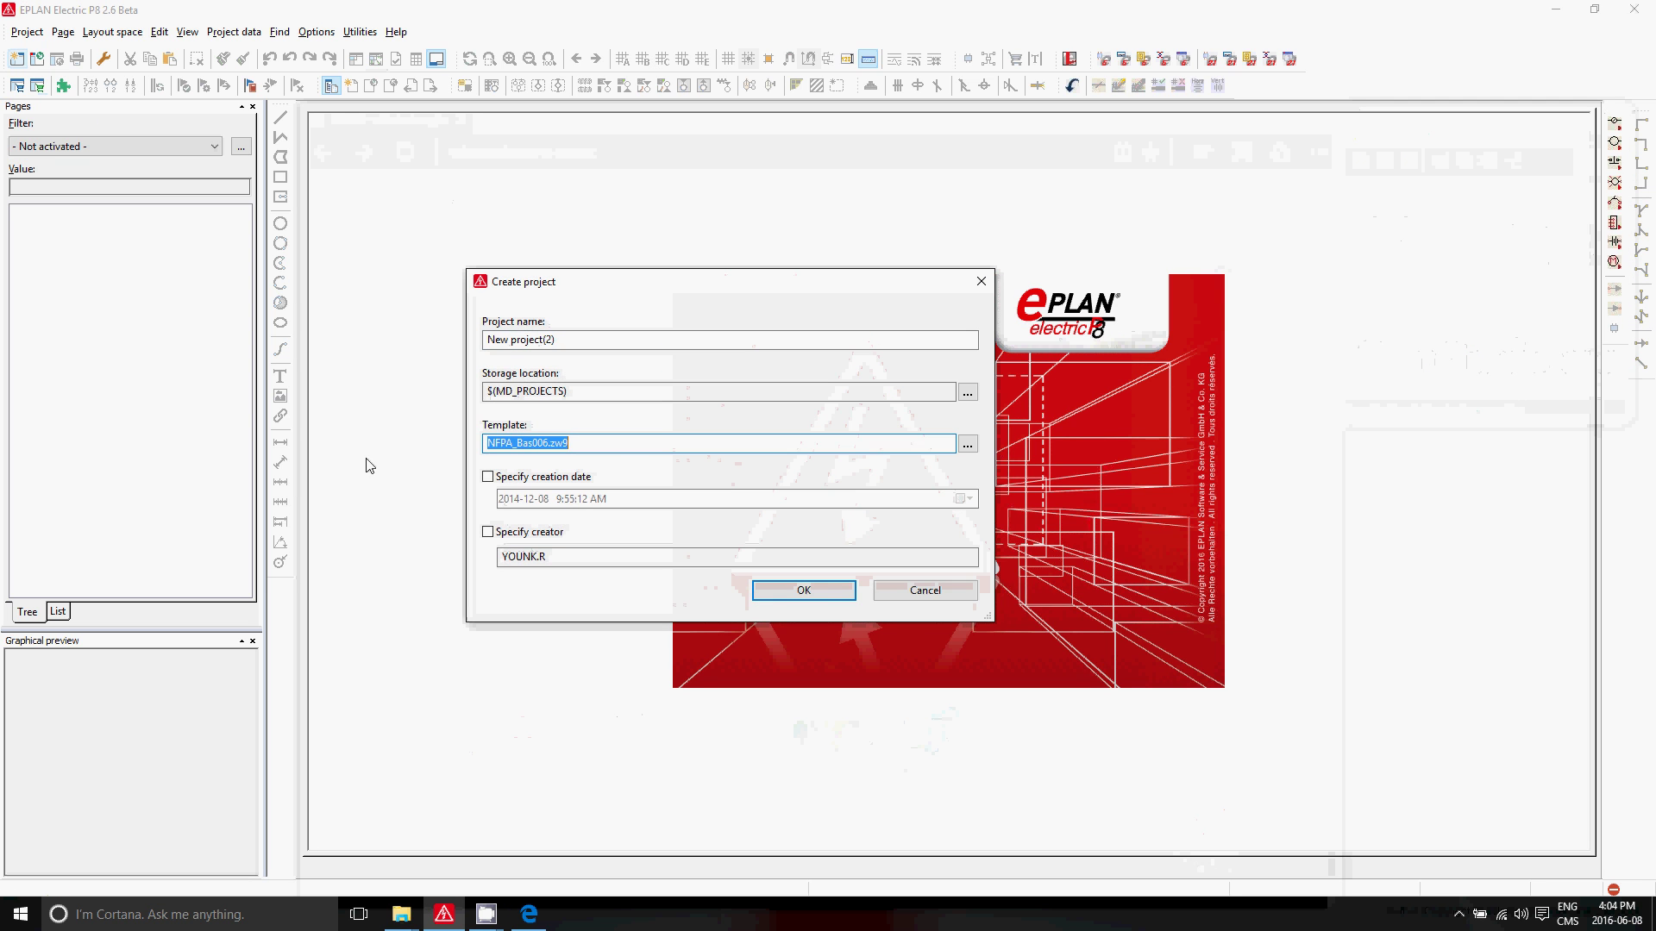
pyautogui.click(967, 444)
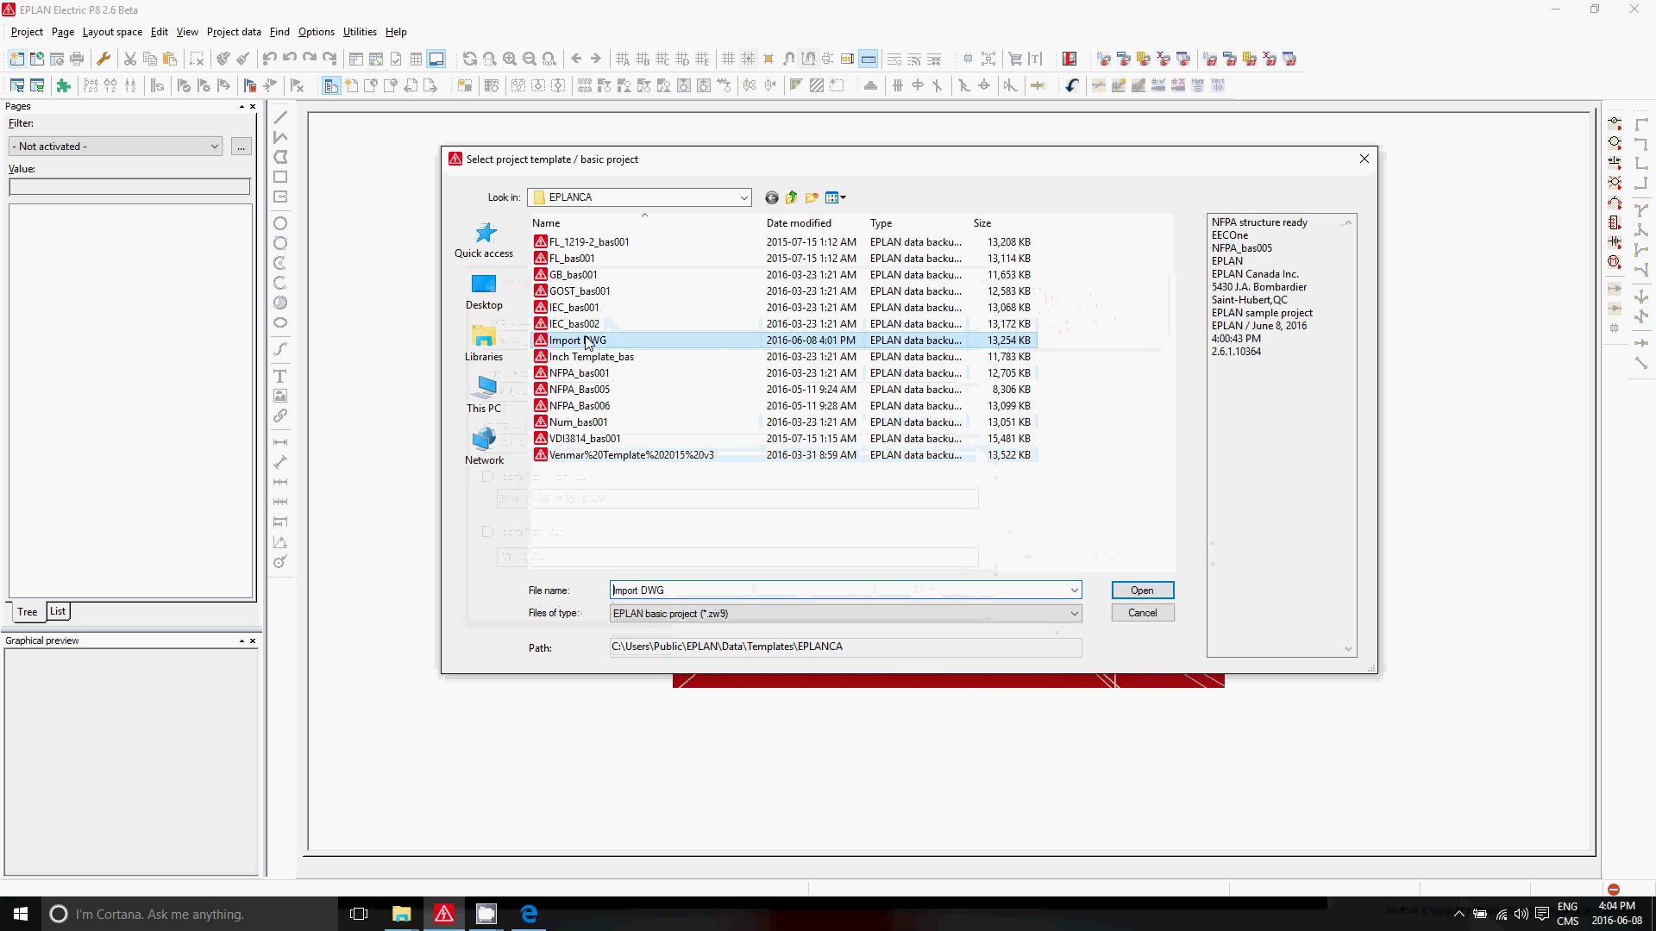
pyautogui.doubleClick(586, 341)
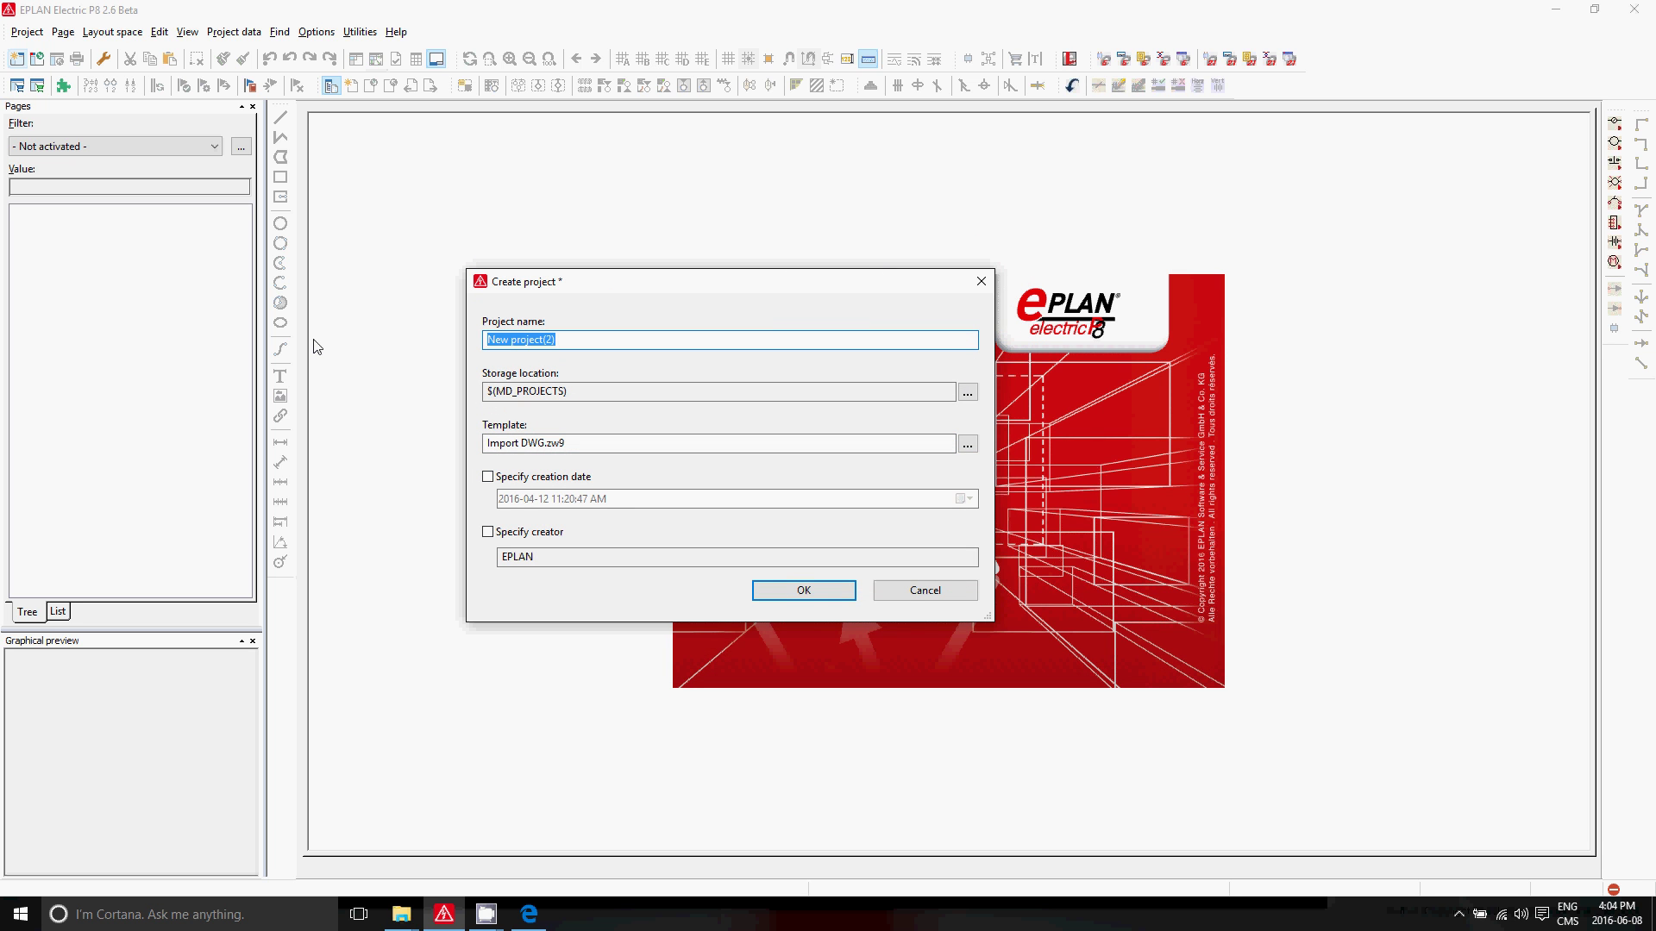
pyautogui.write('Project to work on from DWG')
# Set the storage location to D:\Data\Projects\Customers\Honda and create the project
pyautogui.click(967, 393)
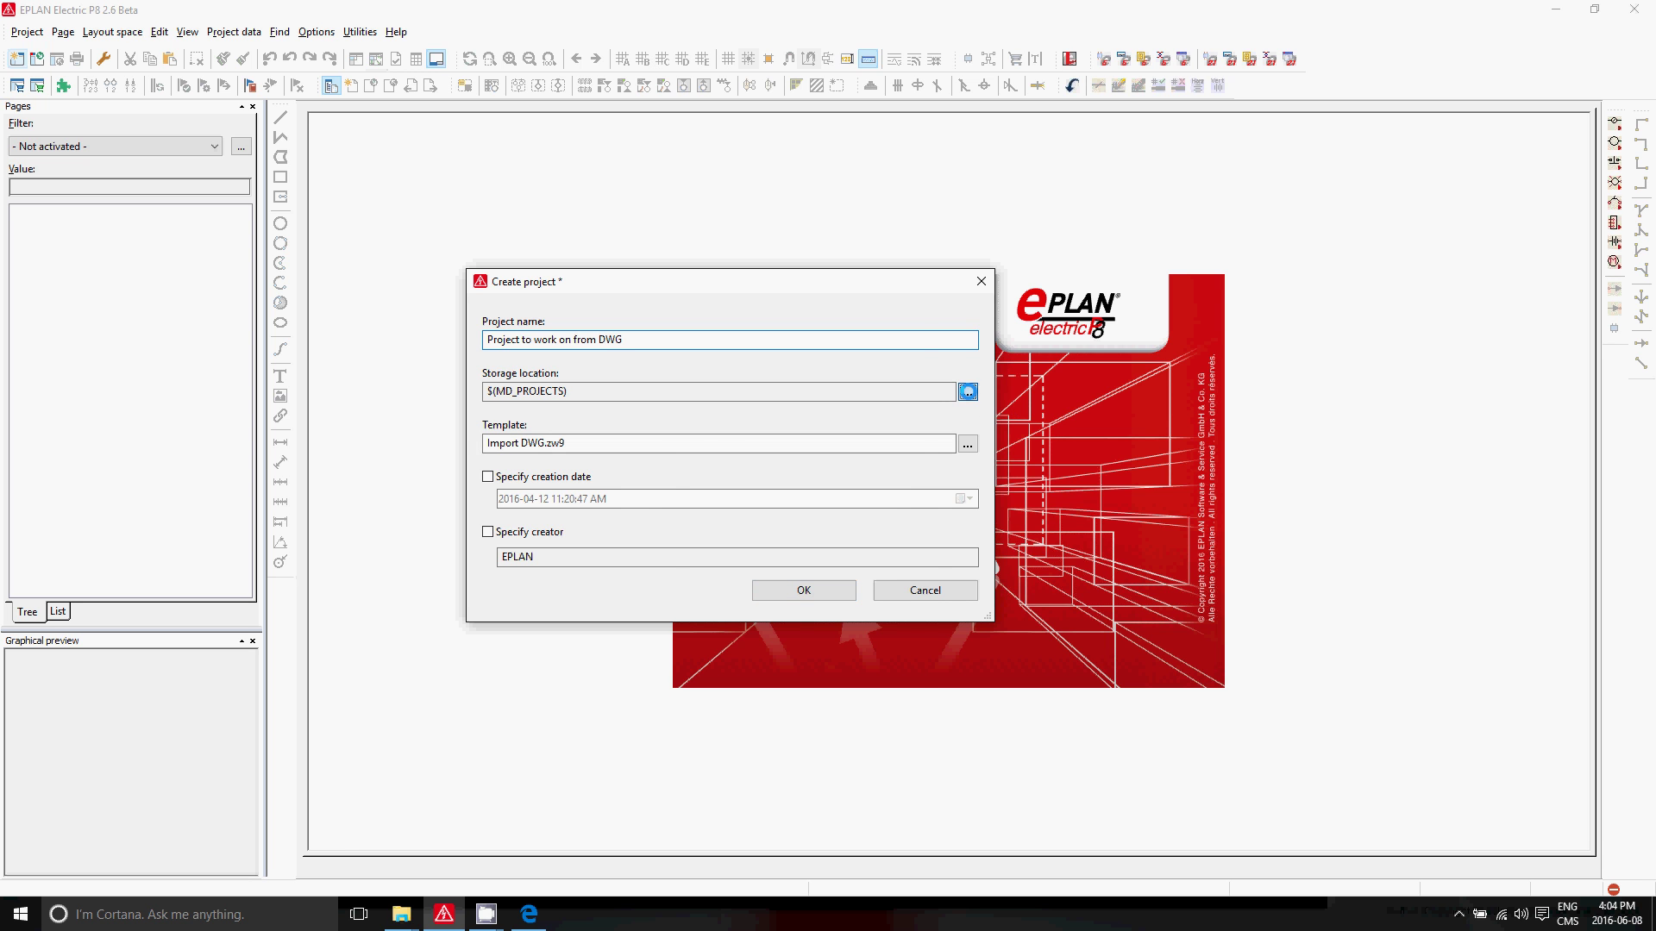
pyautogui.scroll(-2, 738, 595)
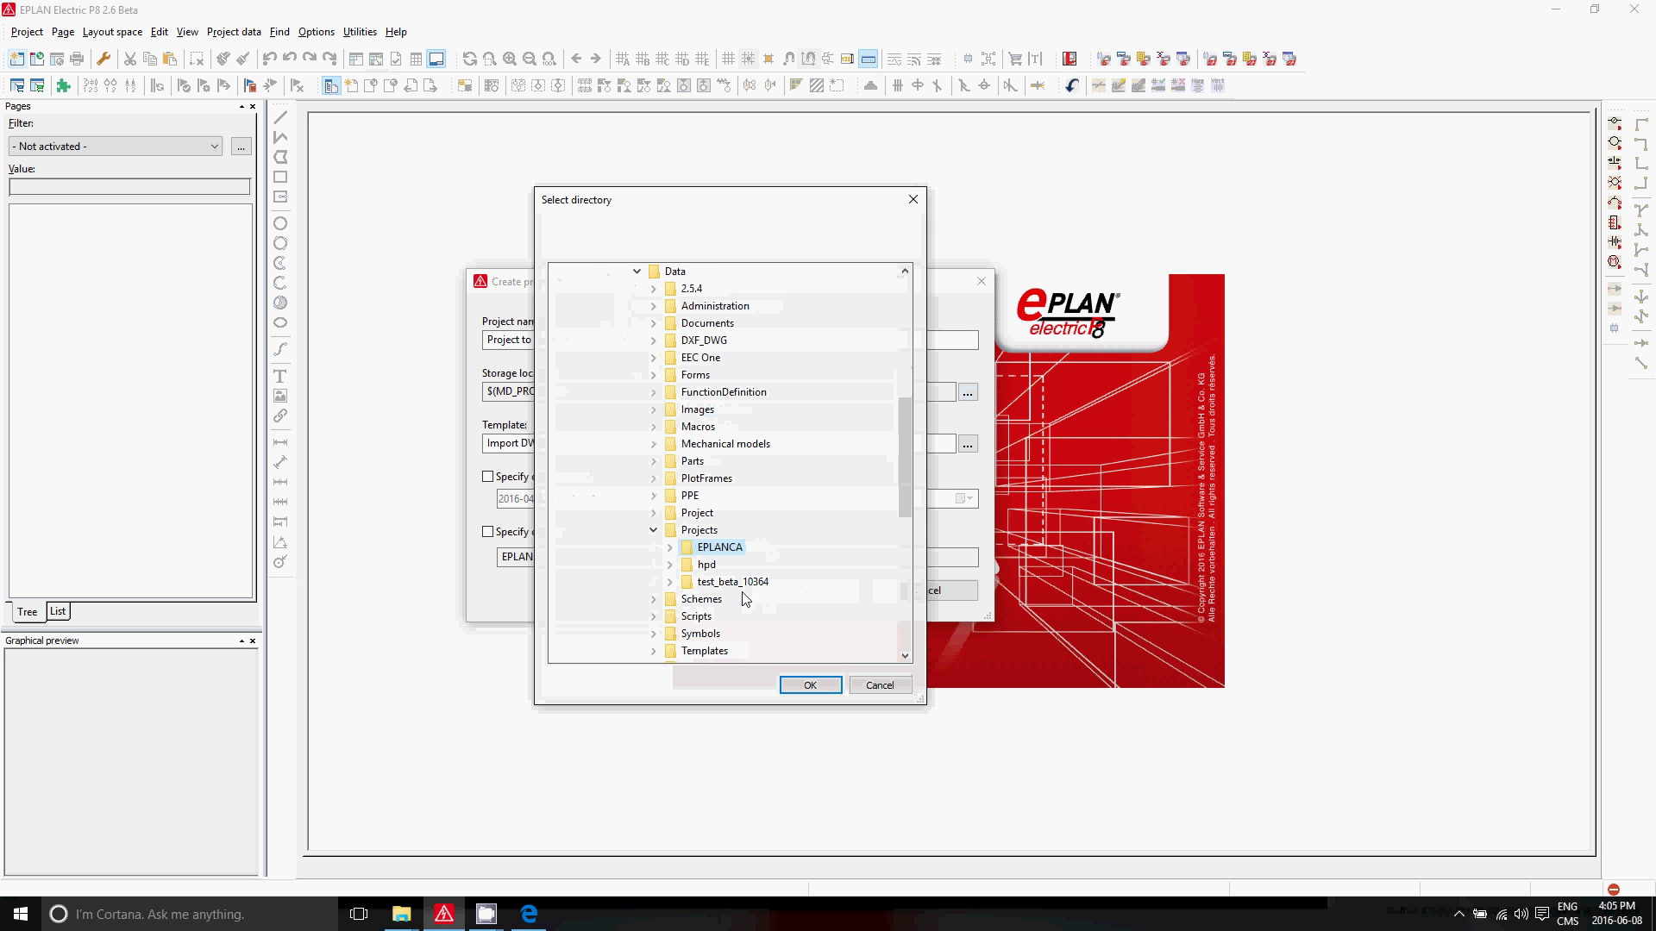
pyautogui.scroll(5, 767, 530)
pyautogui.scroll(3, 578, 345)
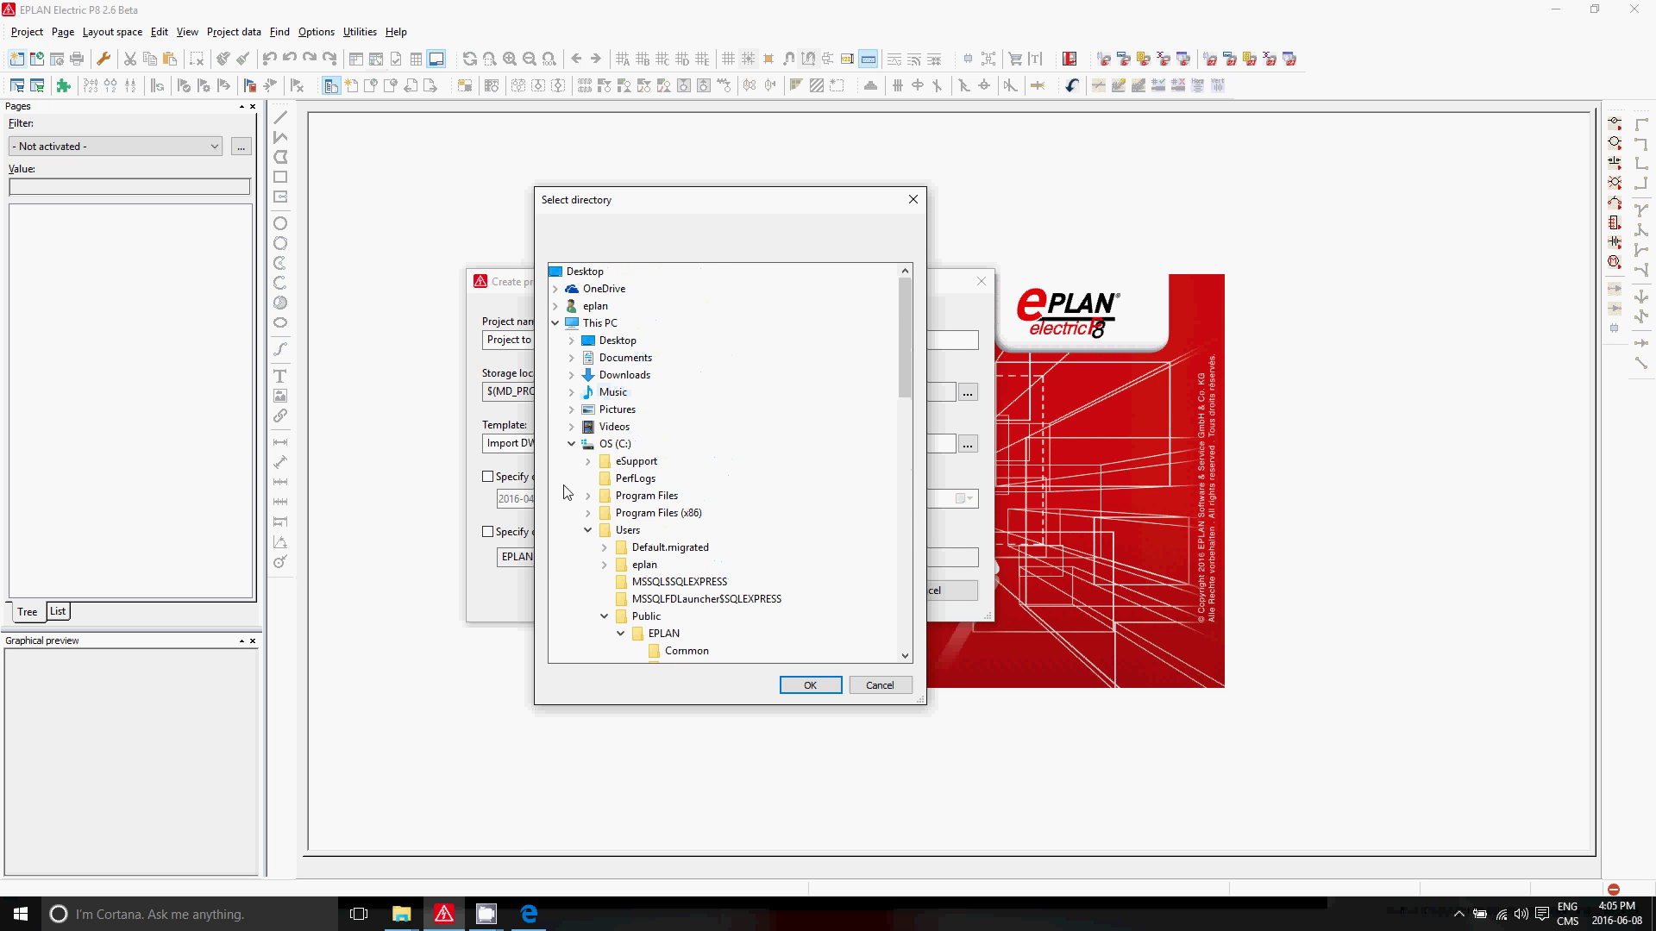
pyautogui.click(570, 445)
pyautogui.doubleClick(621, 461)
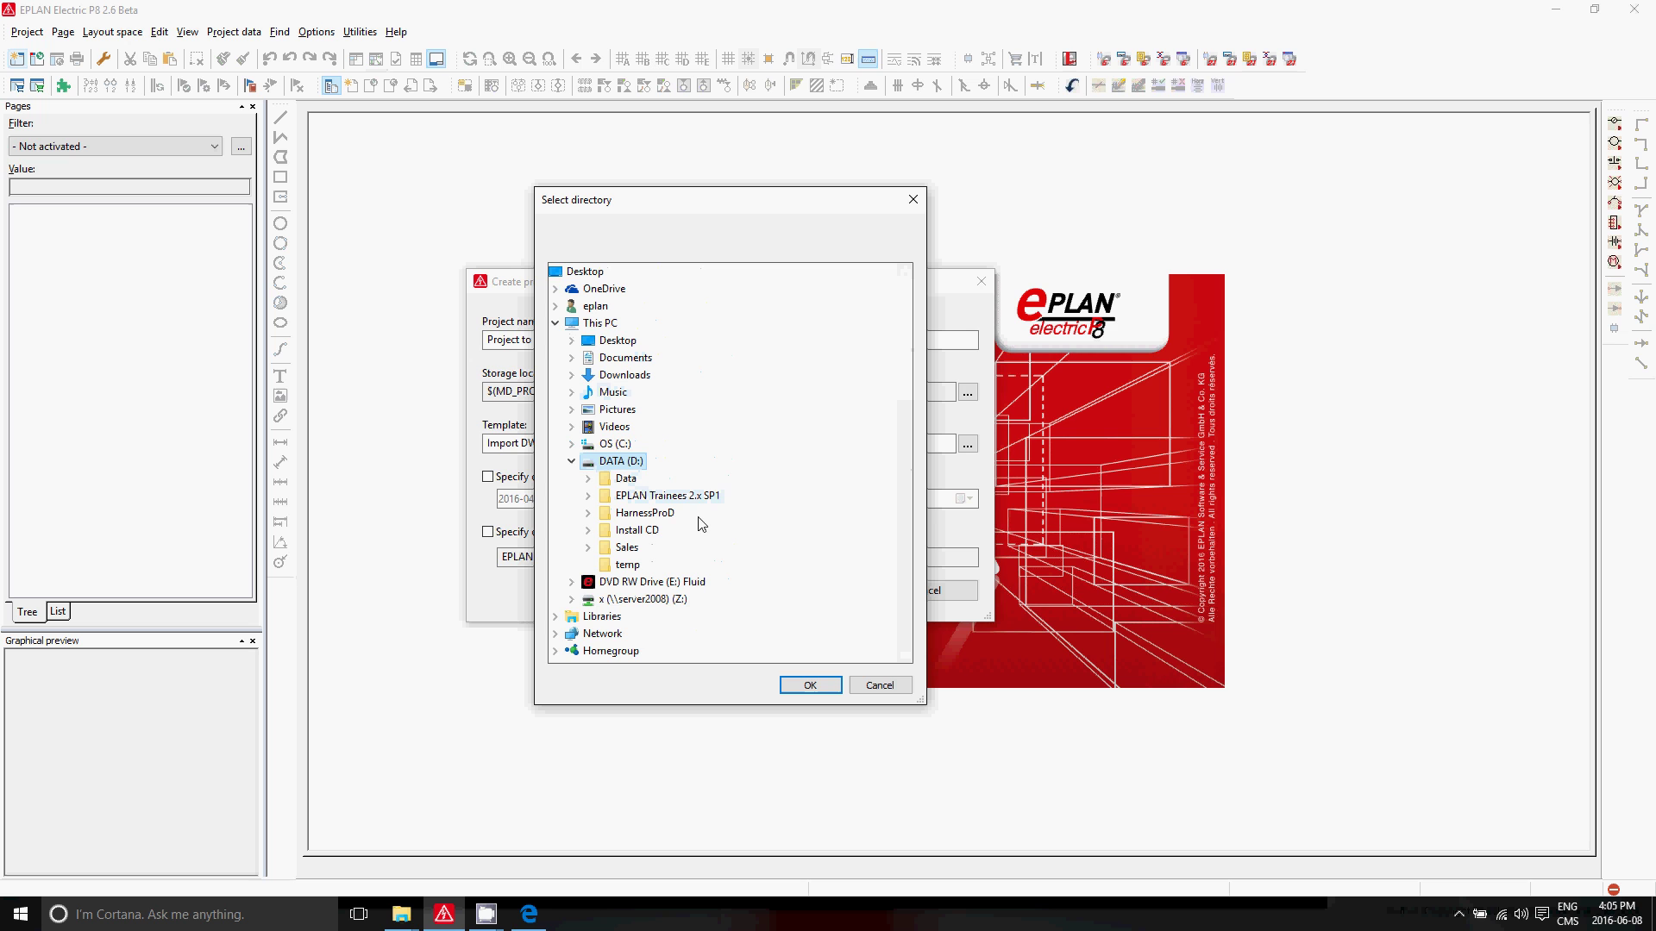
pyautogui.doubleClick(626, 479)
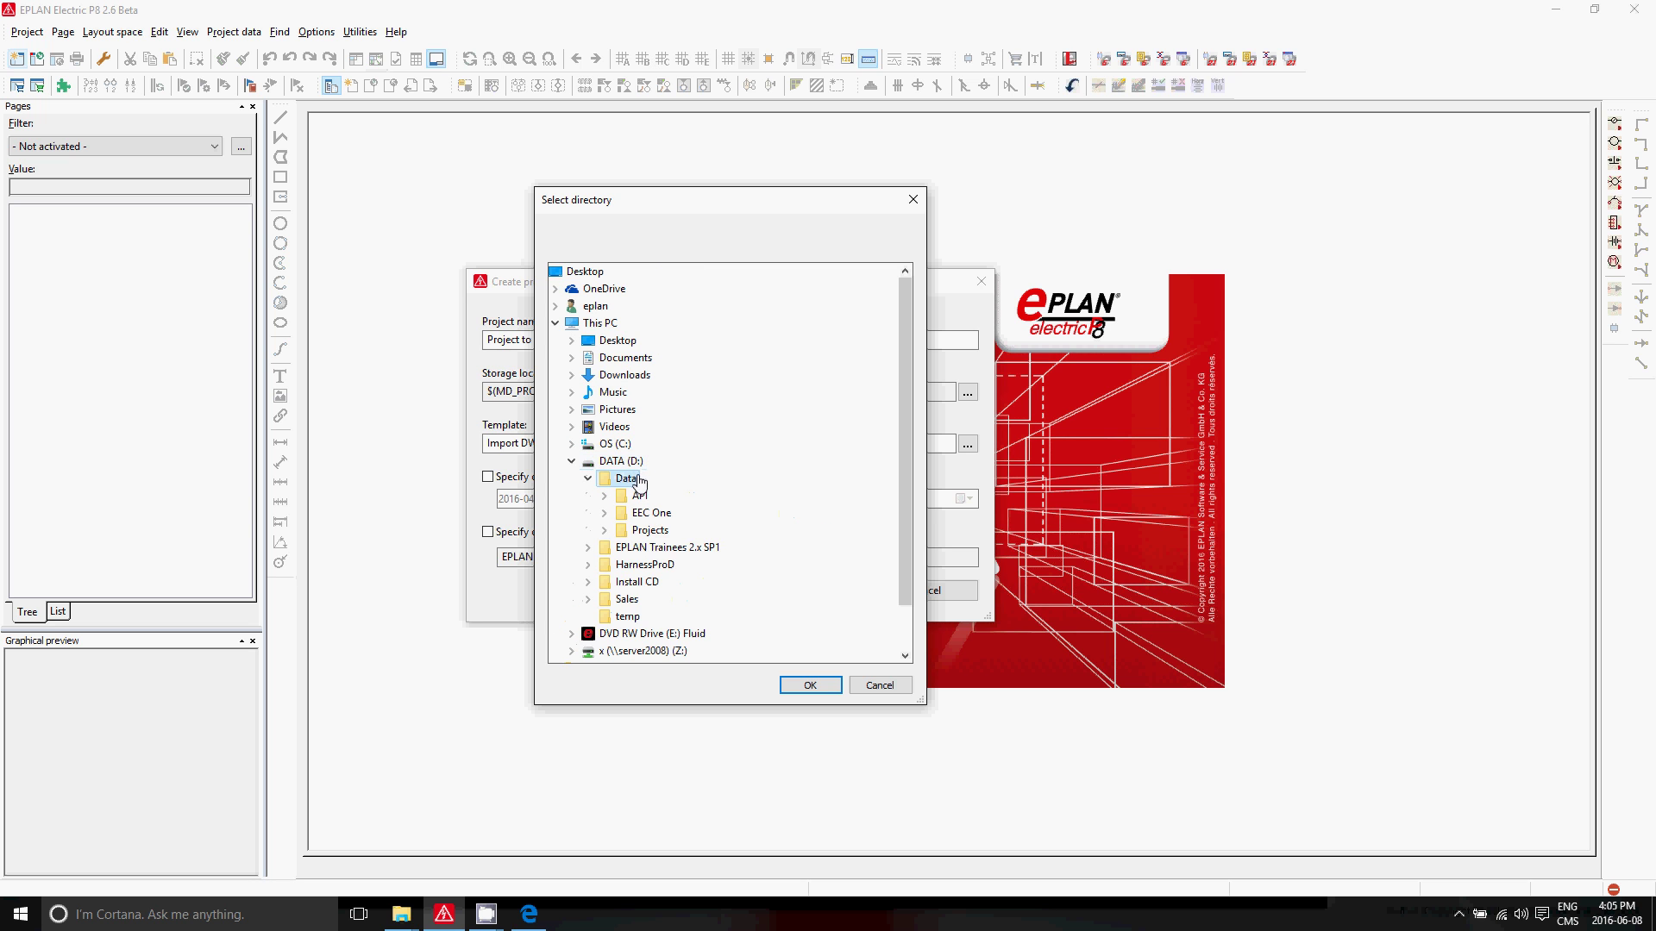
pyautogui.doubleClick(660, 530)
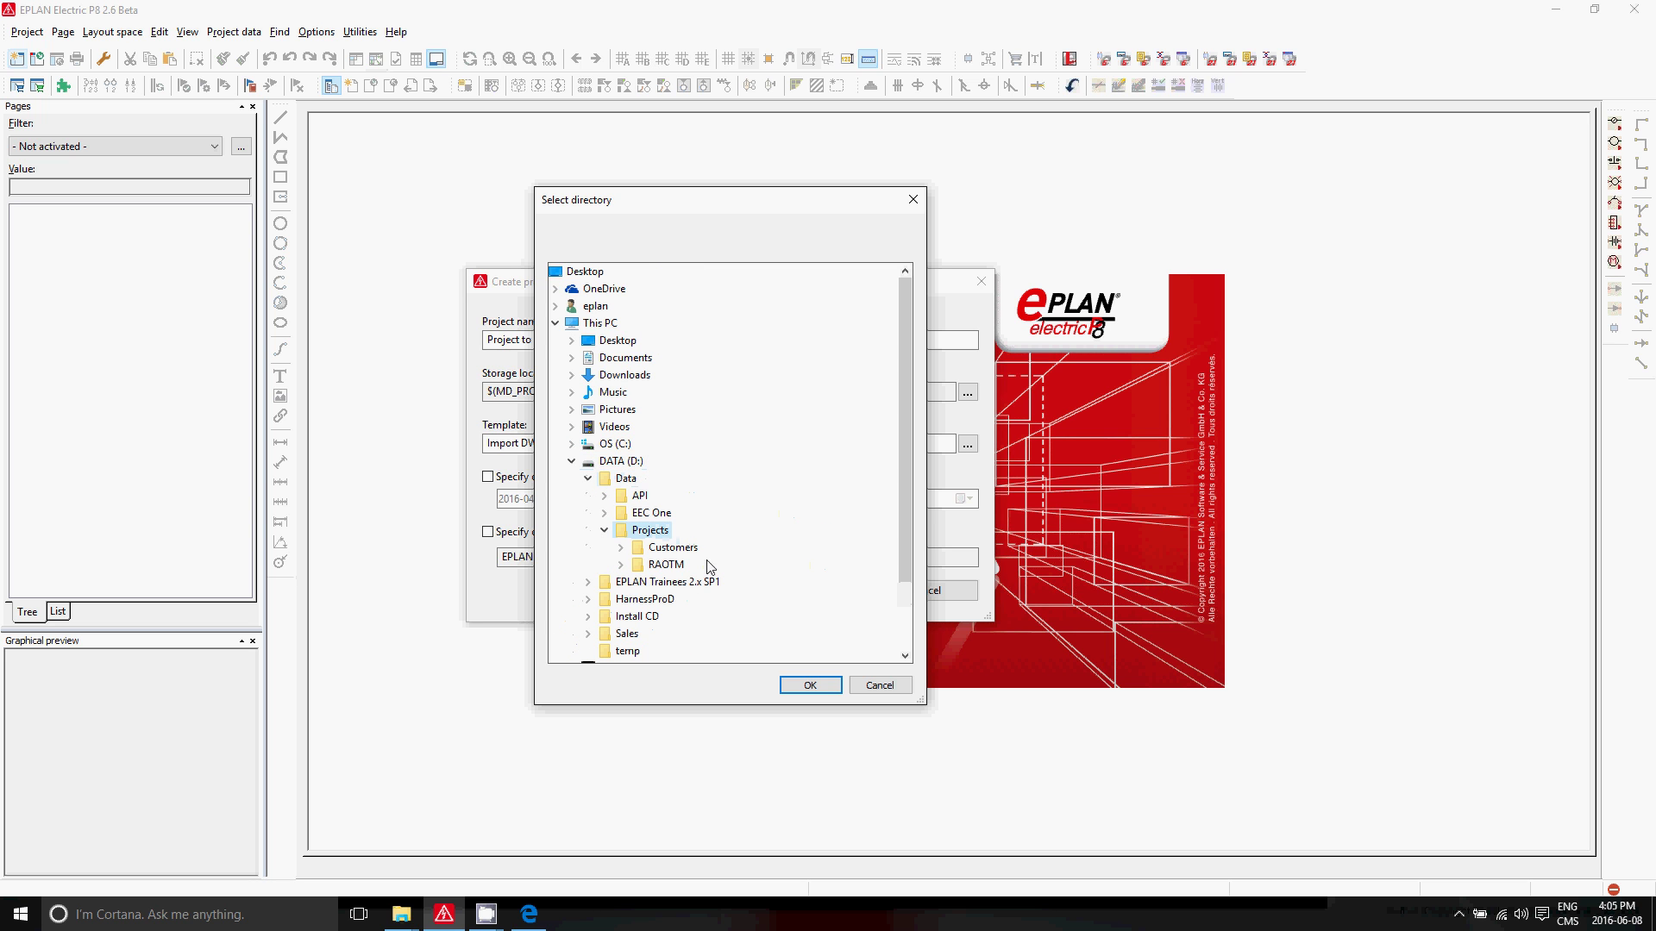
pyautogui.doubleClick(681, 548)
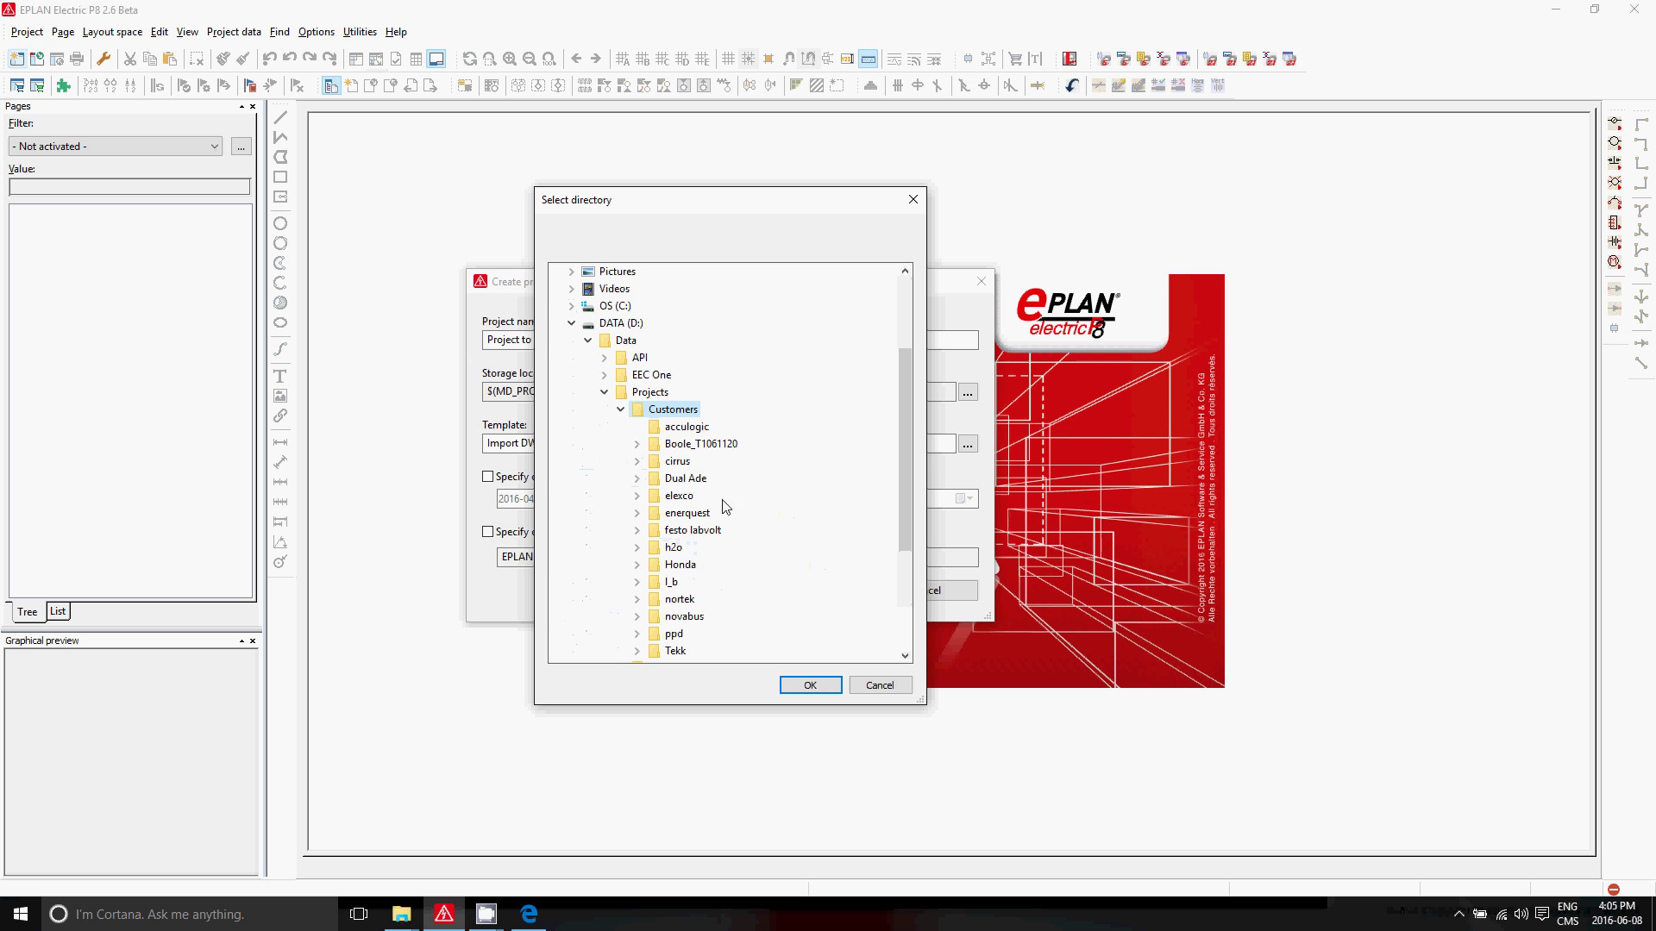
pyautogui.click(680, 565)
pyautogui.click(810, 685)
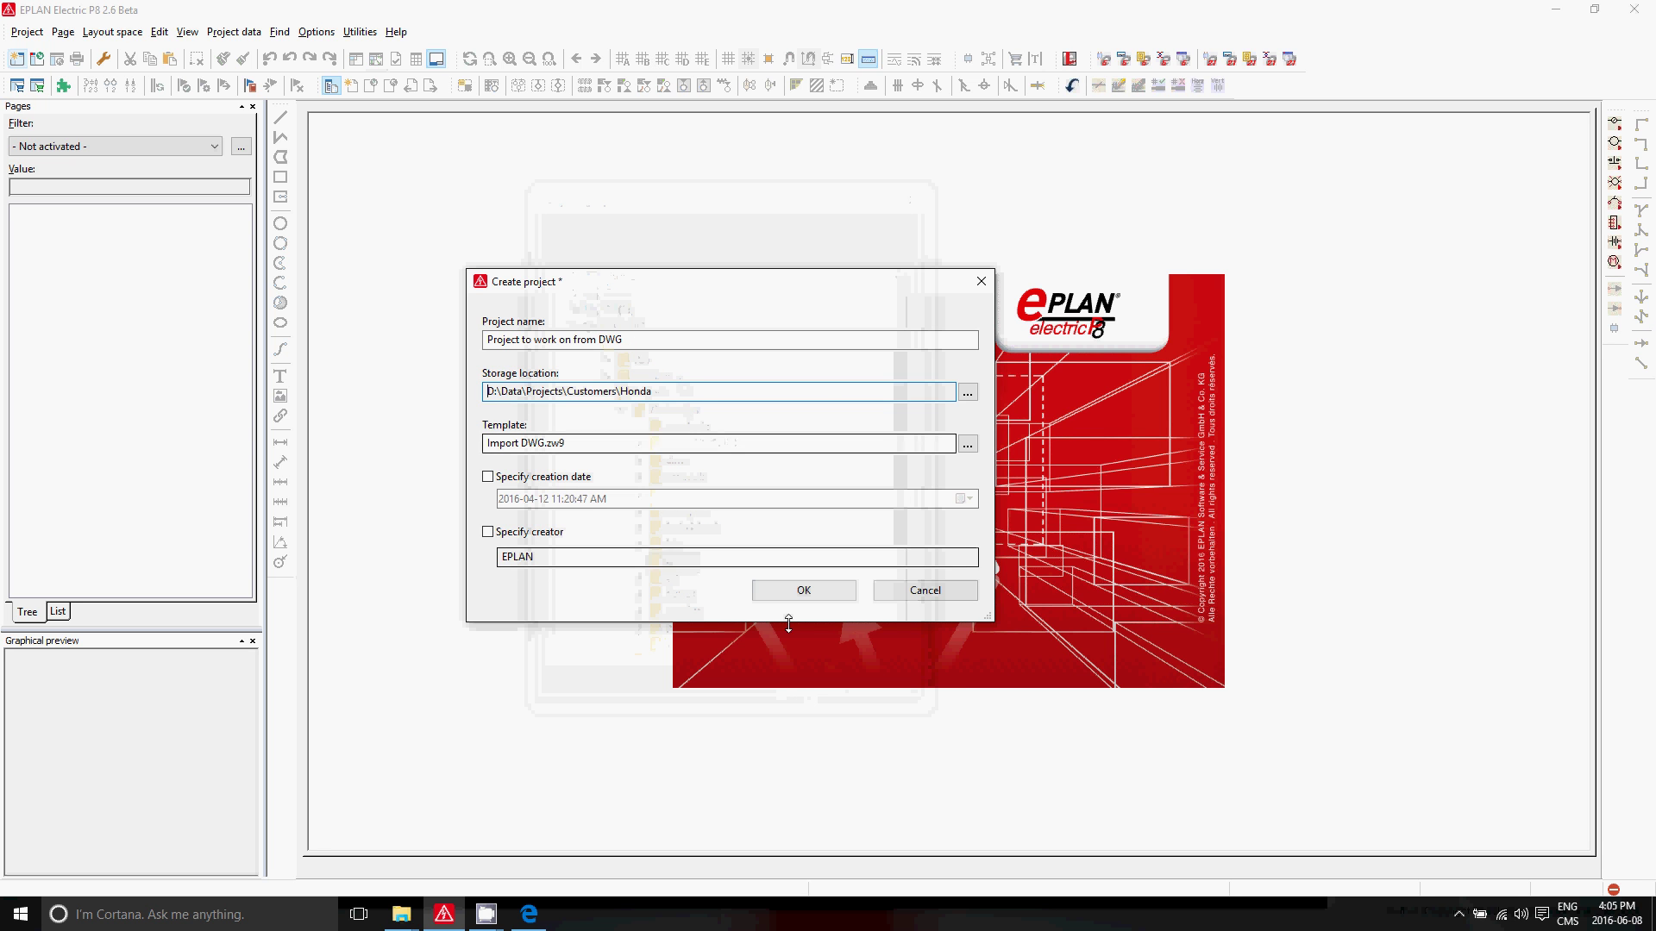
pyautogui.click(814, 593)
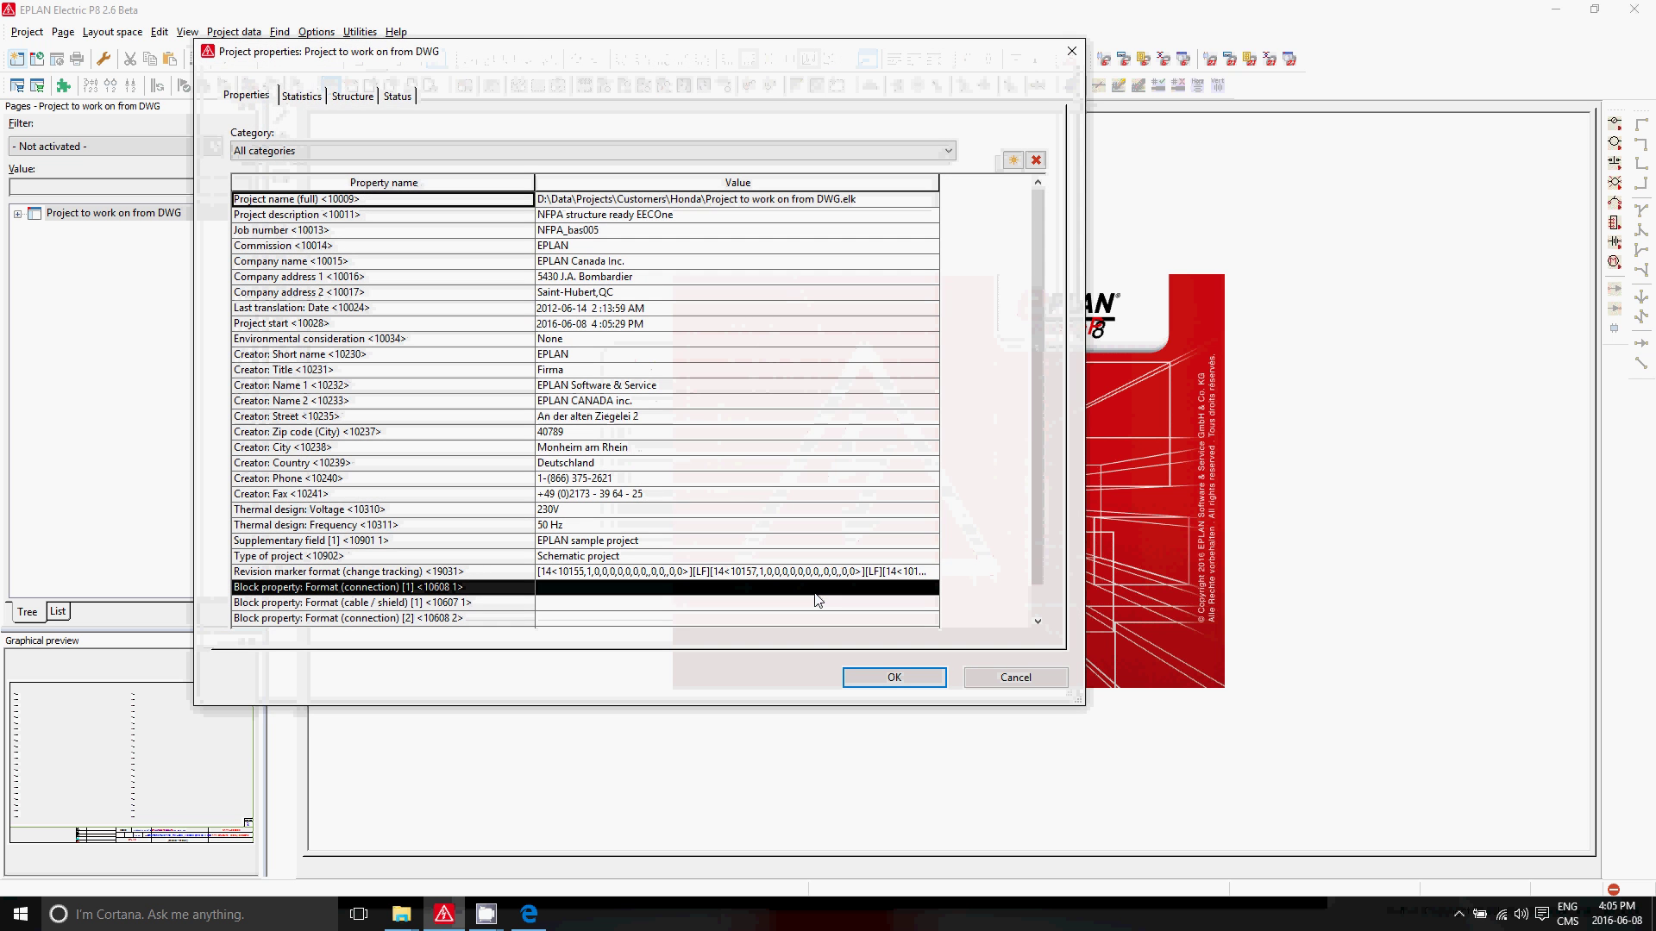
# Set the project description to "project xyz" and the commission to "gemini" in the project properties
pyautogui.click(644, 216)
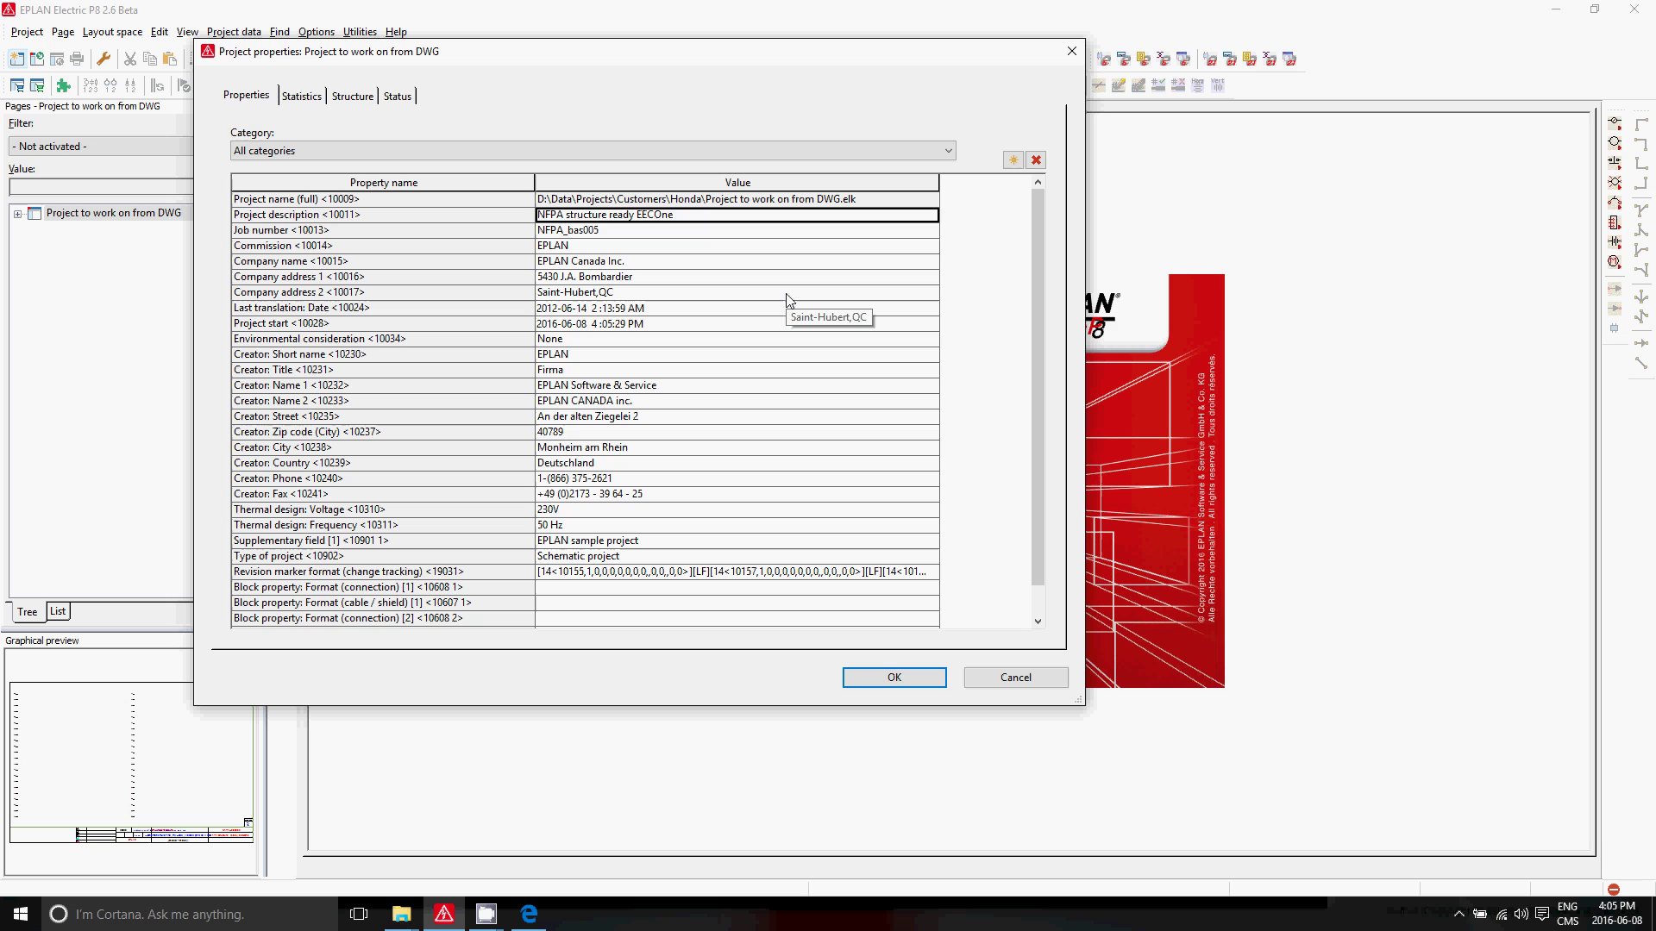
pyautogui.write('proje')
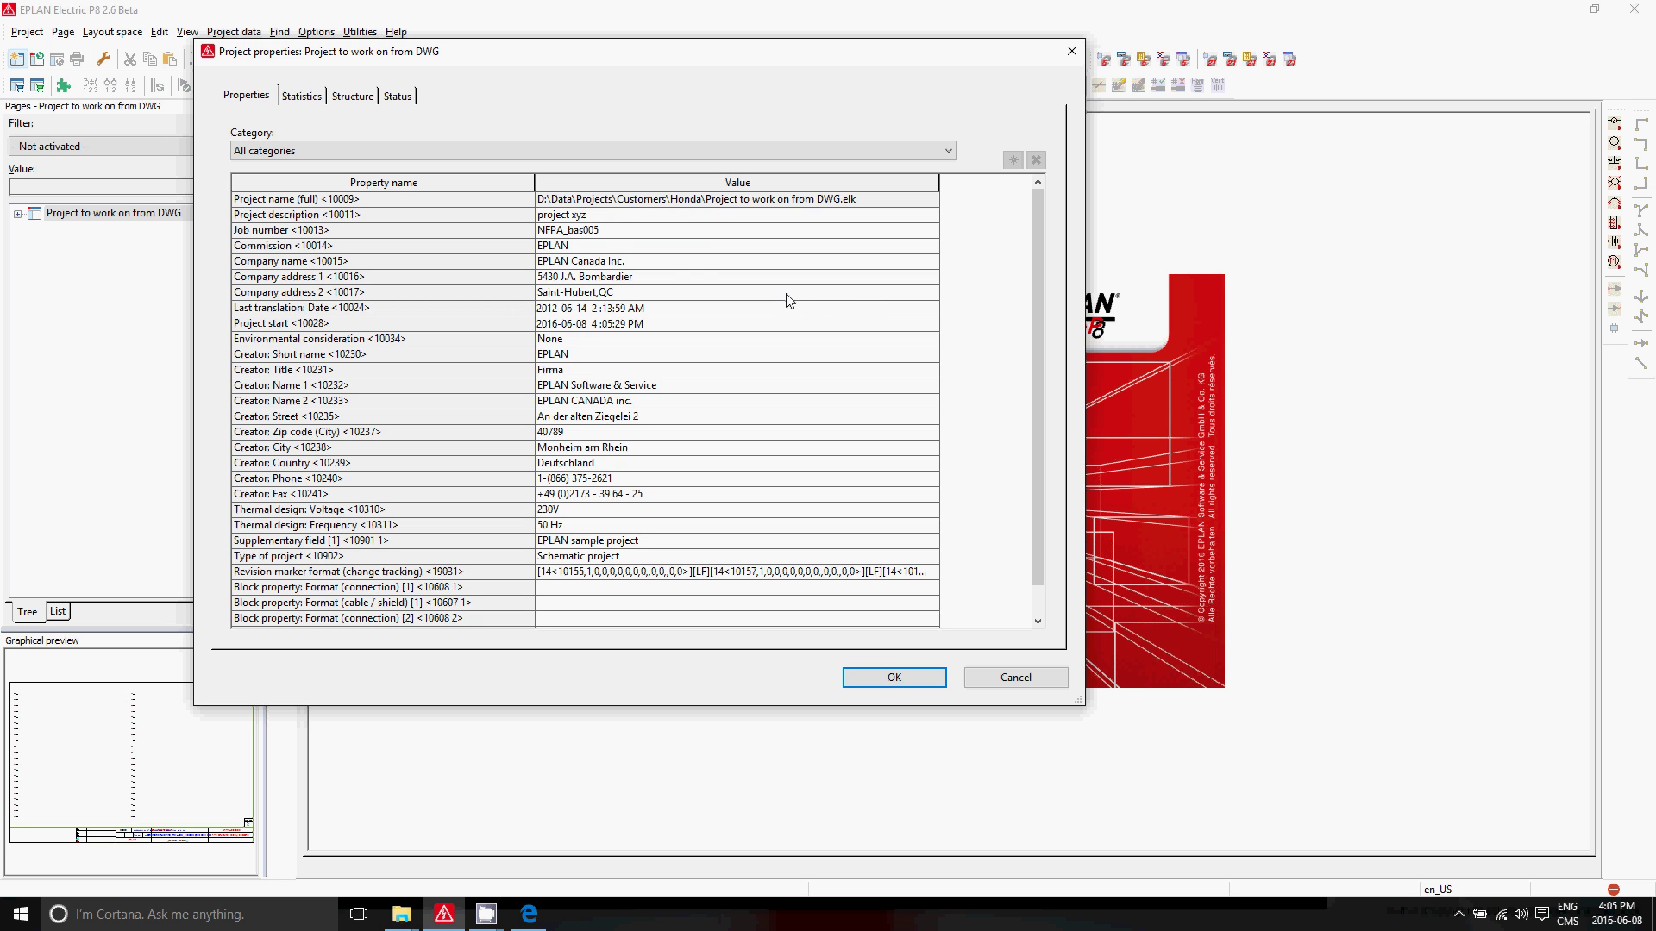
pyautogui.write('ct xyz')
pyautogui.click(601, 249)
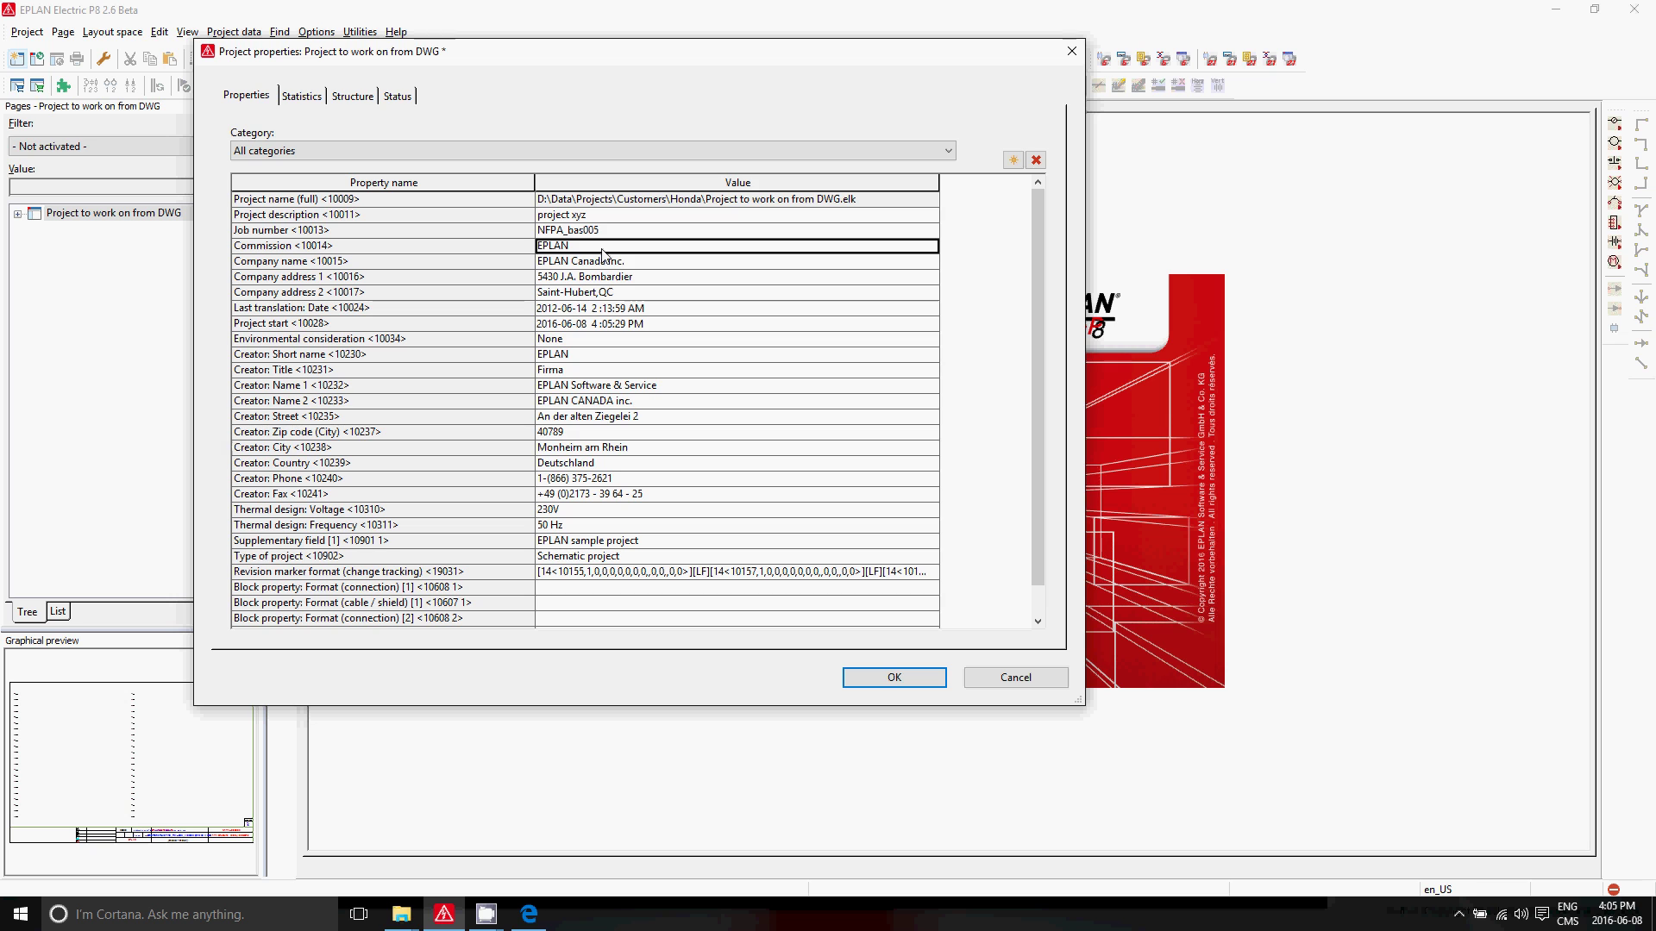
pyautogui.write('gemini')
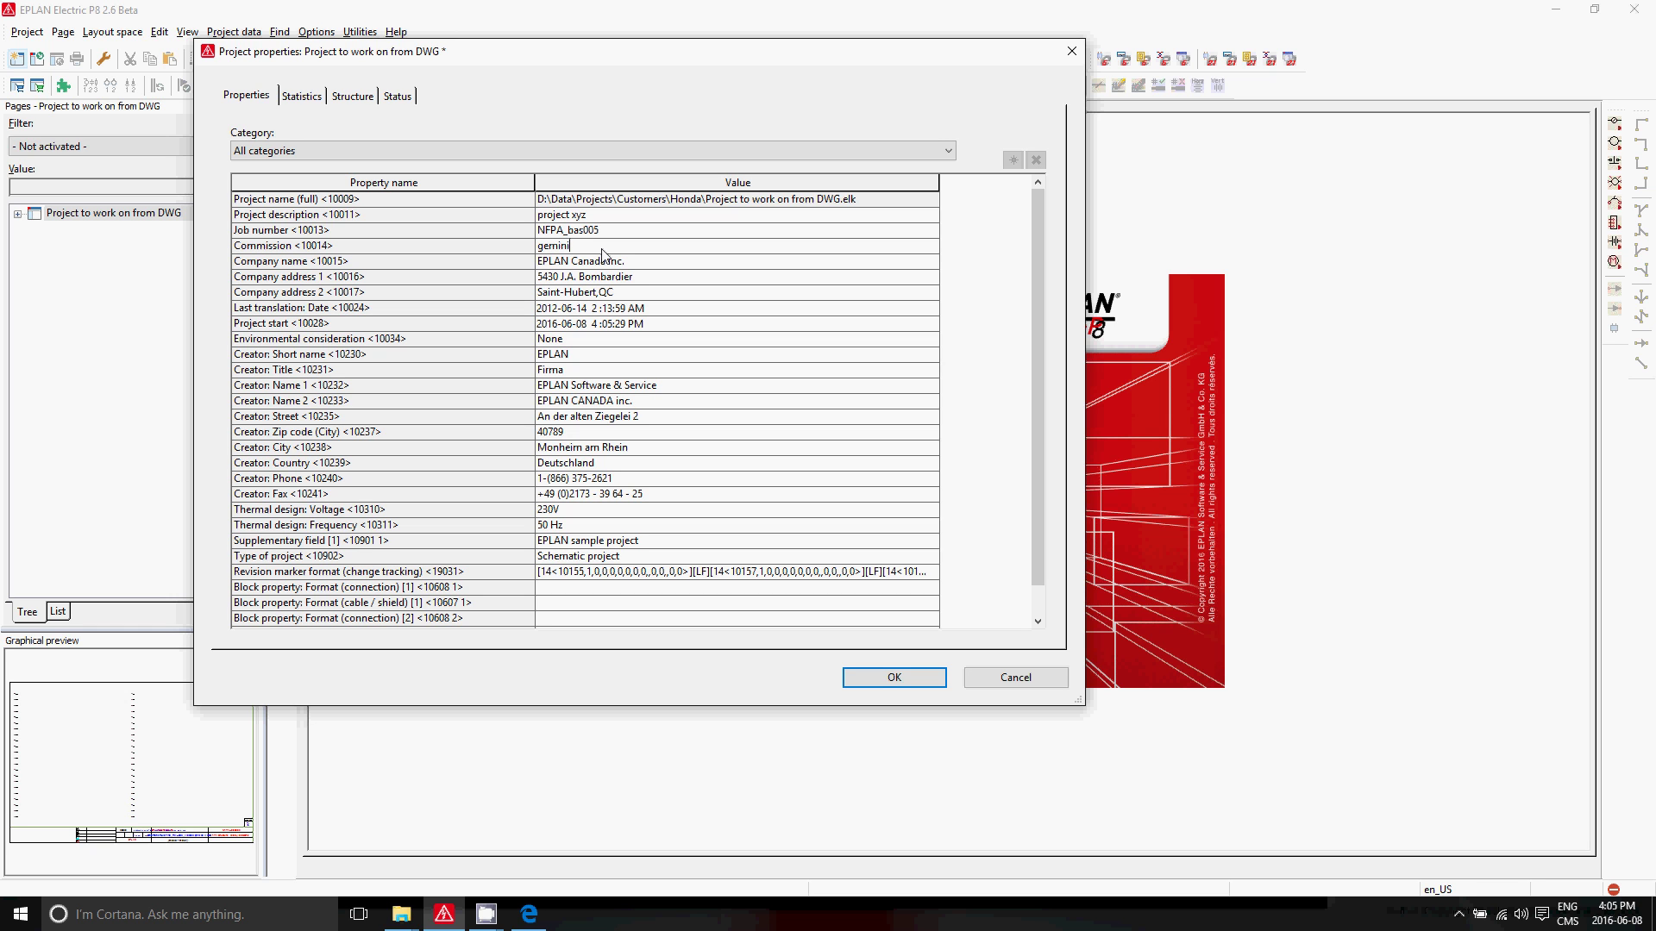
pyautogui.press('Return')
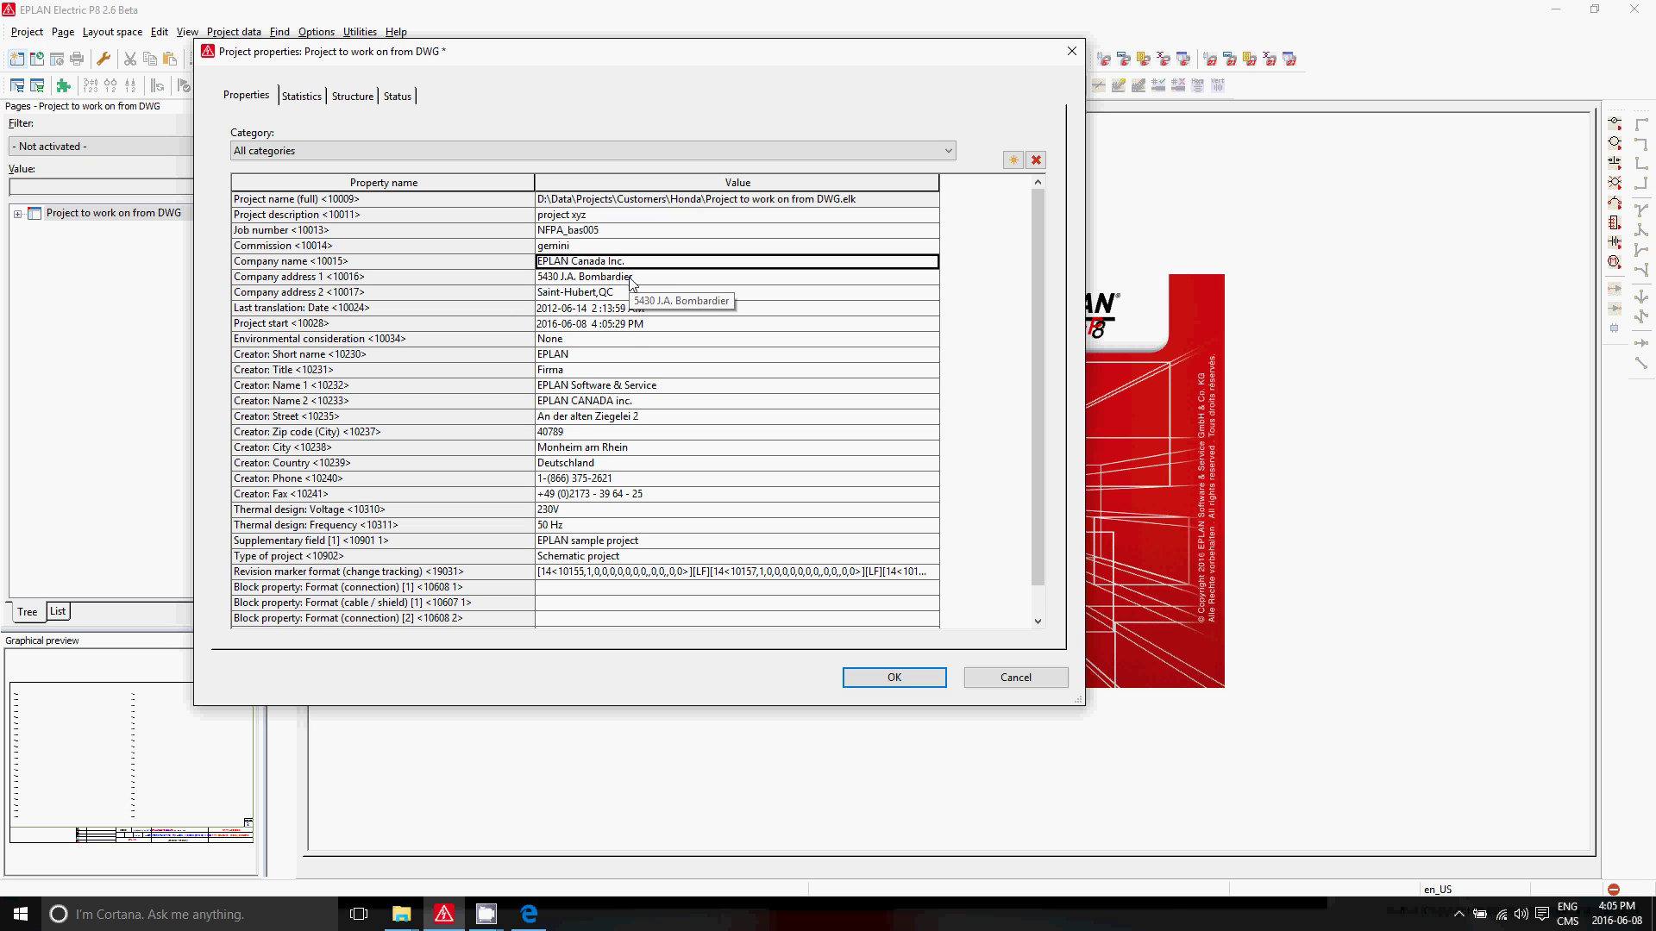
pyautogui.click(620, 359)
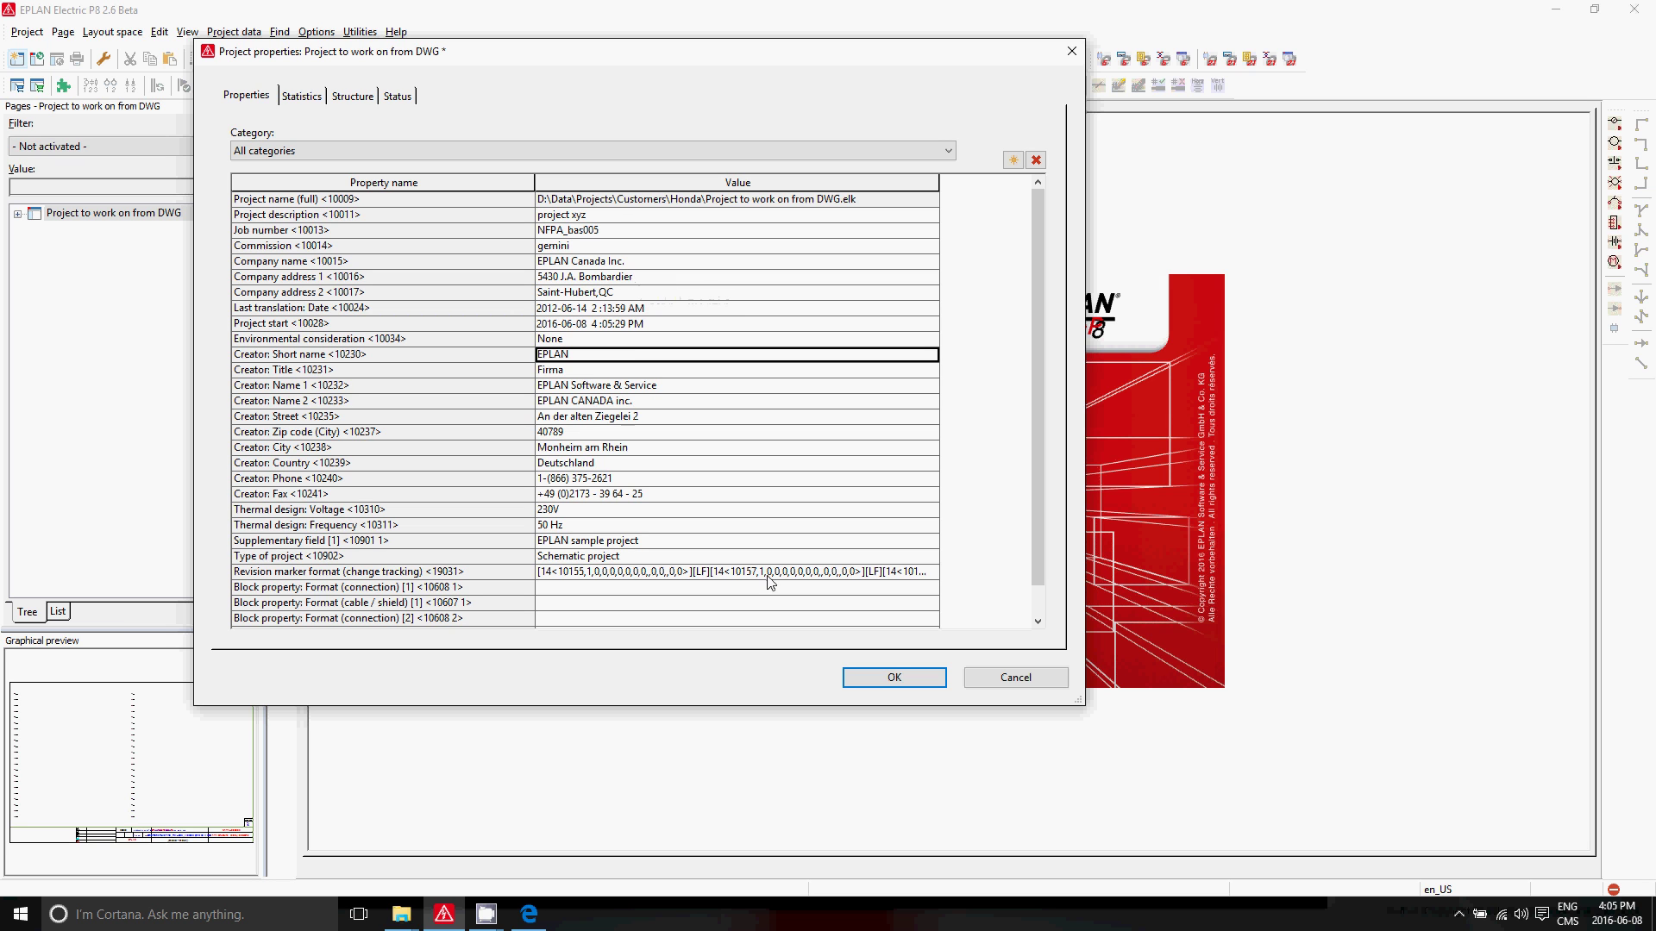
pyautogui.click(894, 678)
# Open multi-line schematic page 2 under Function 1, Panel 1 of the new project
pyautogui.click(18, 213)
pyautogui.click(34, 229)
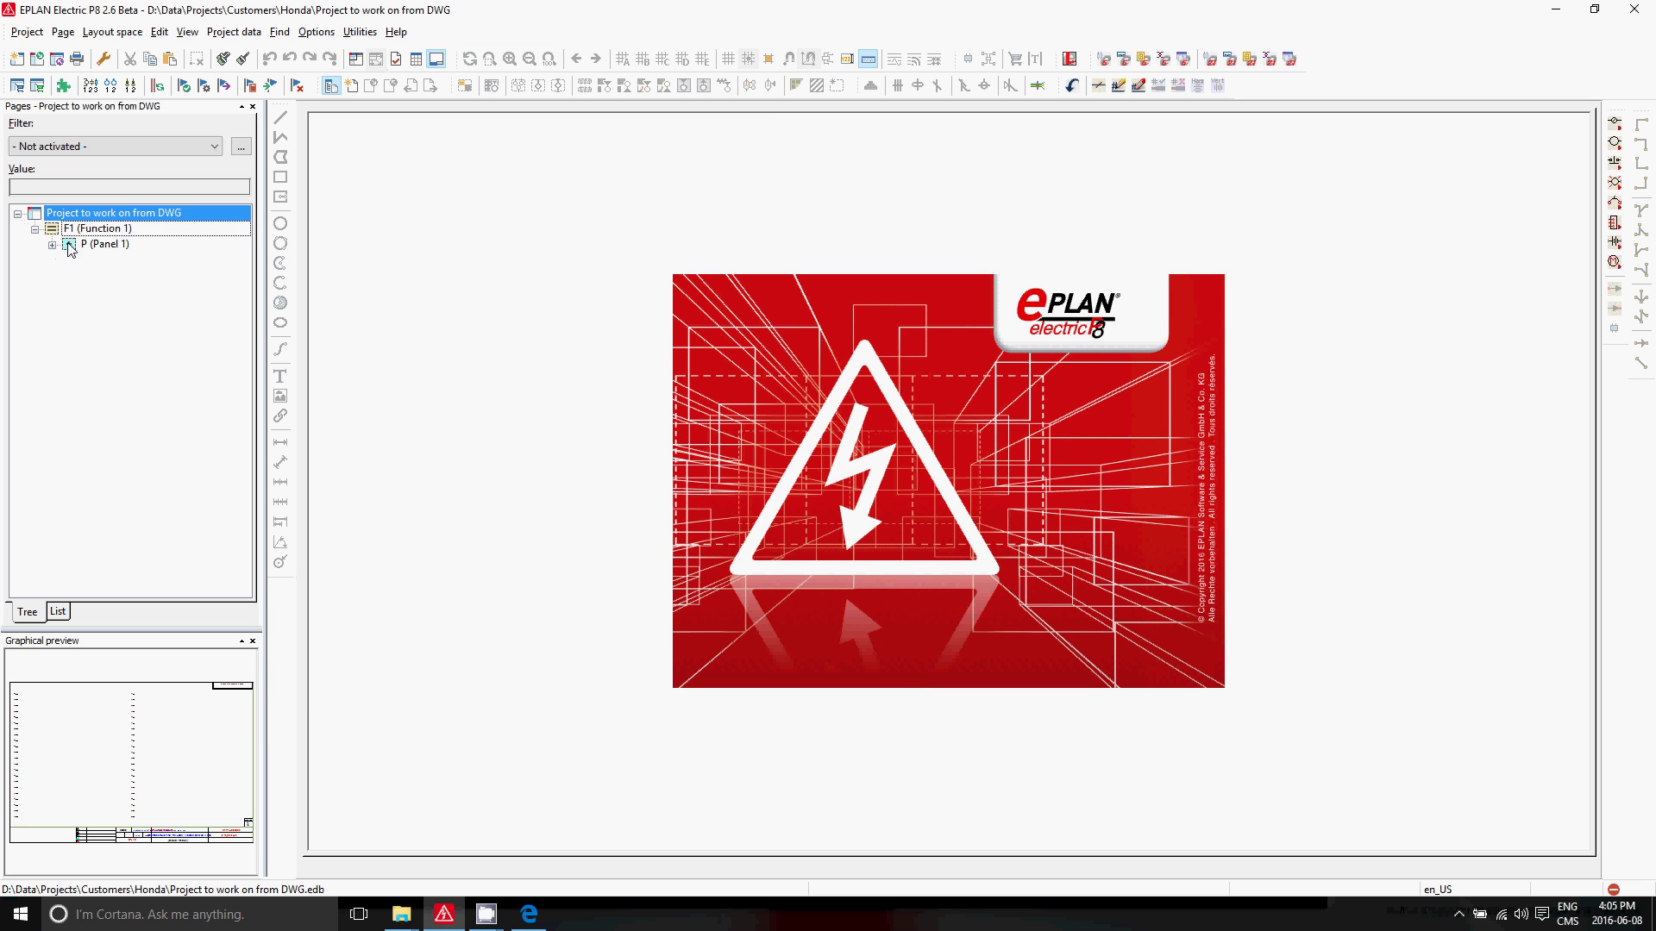
pyautogui.click(52, 245)
pyautogui.doubleClick(129, 260)
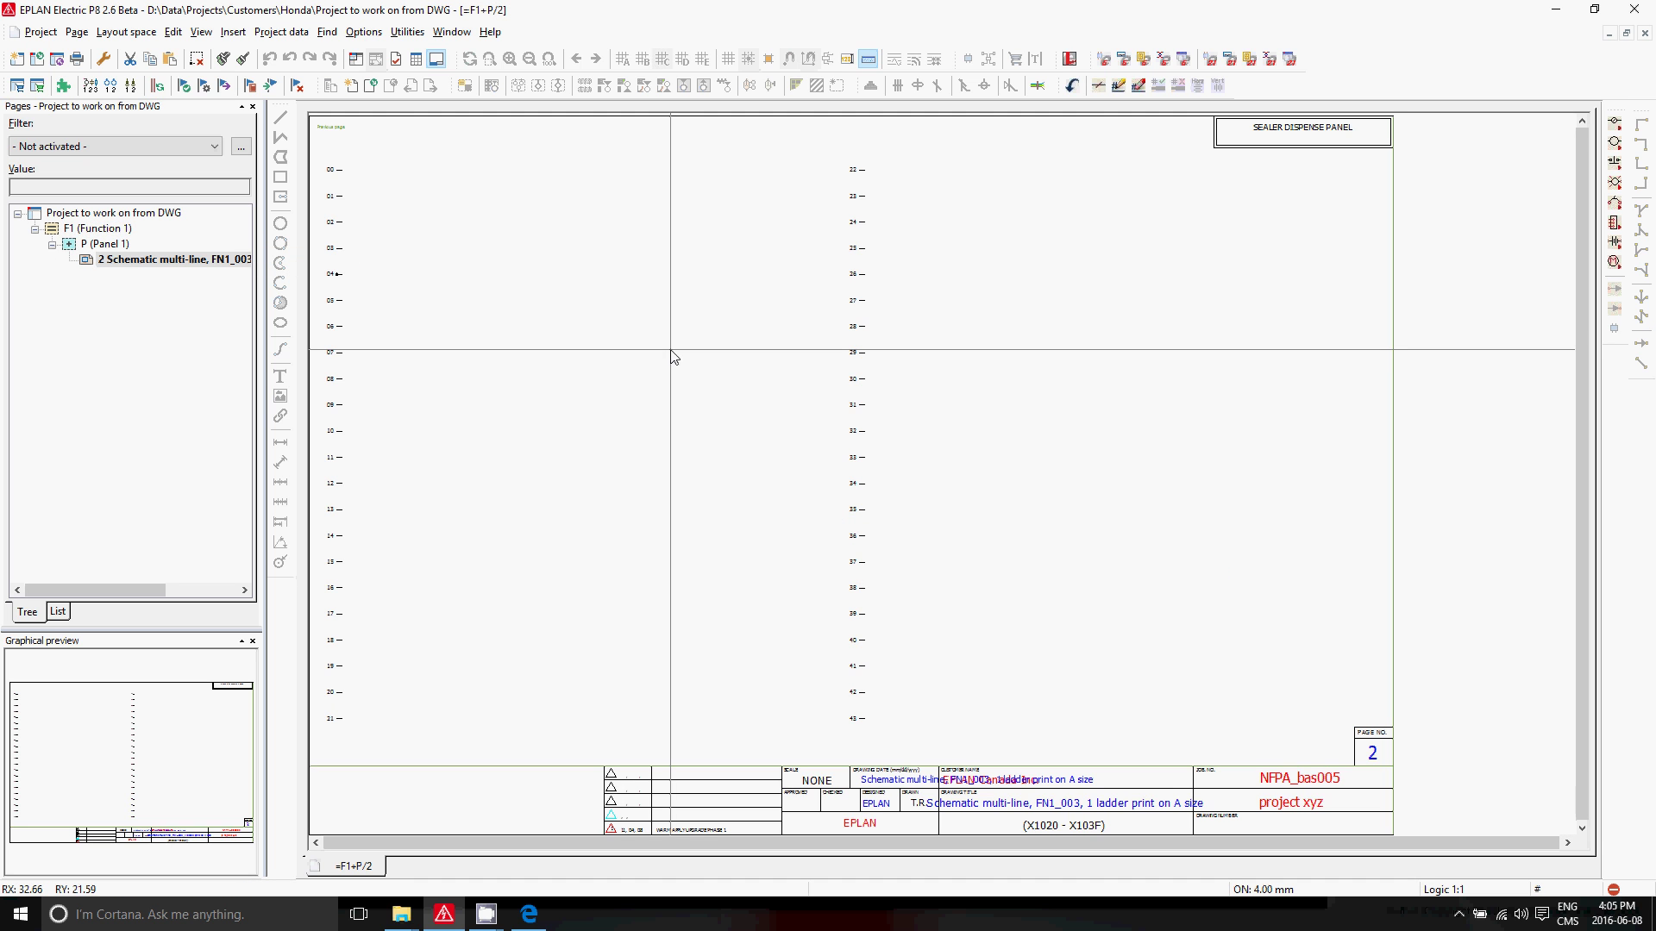
pyautogui.scroll(-1, 674, 333)
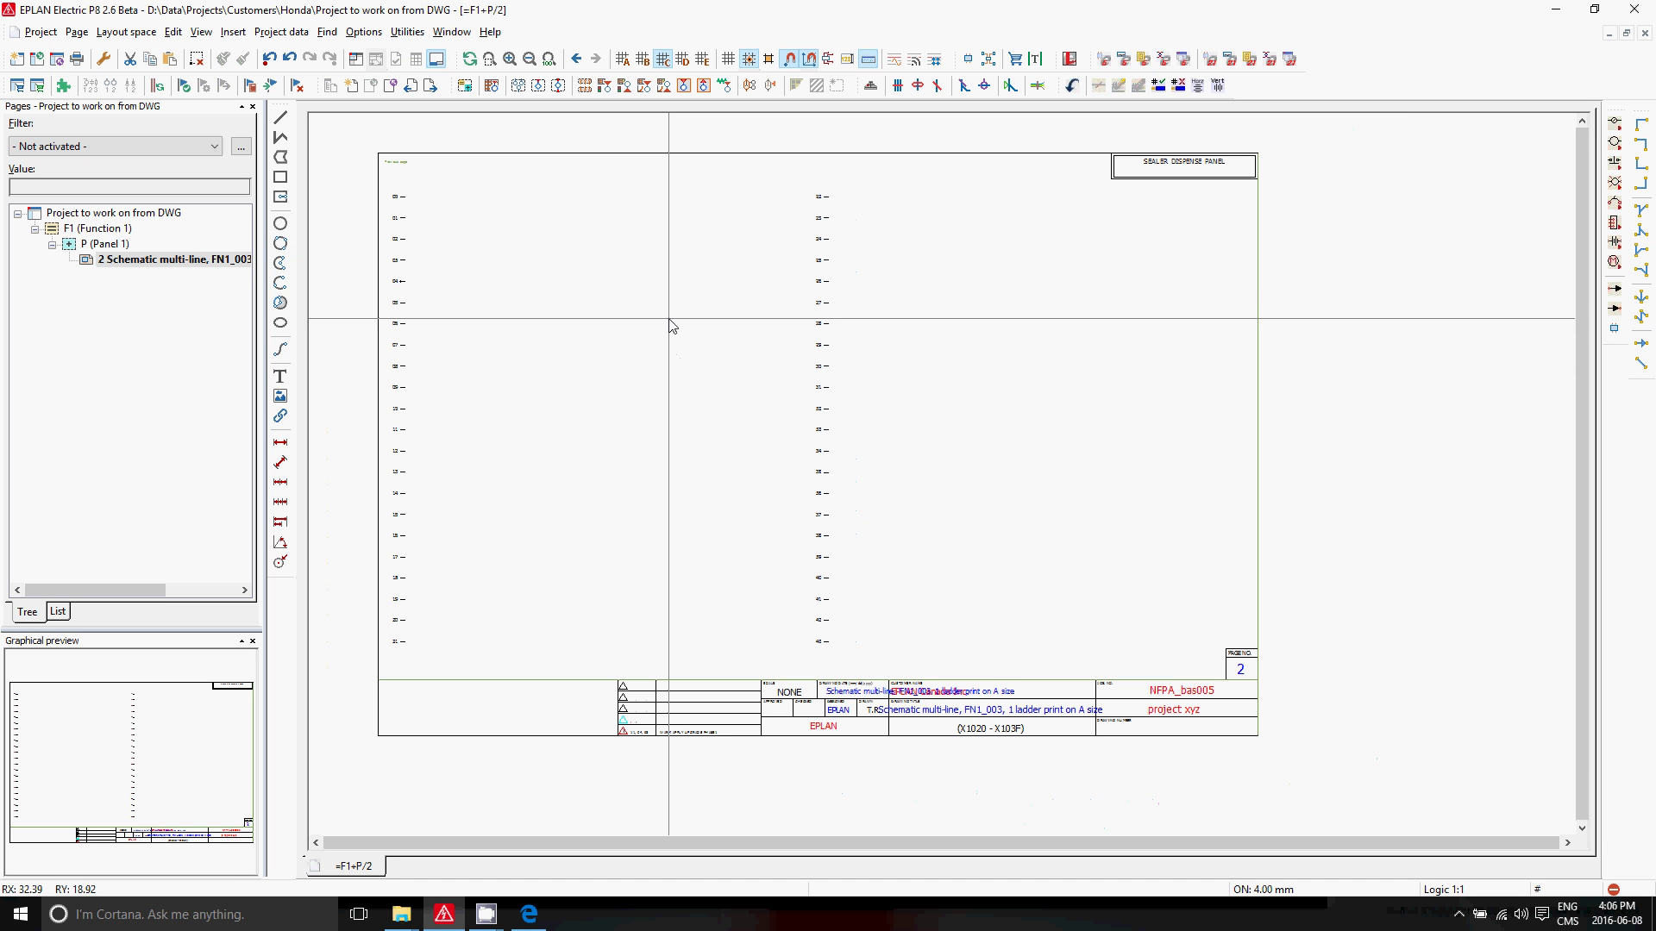
# Open the plot frame FN1_003_2L-honda.fn1 for editing at its title block
pyautogui.click(408, 32)
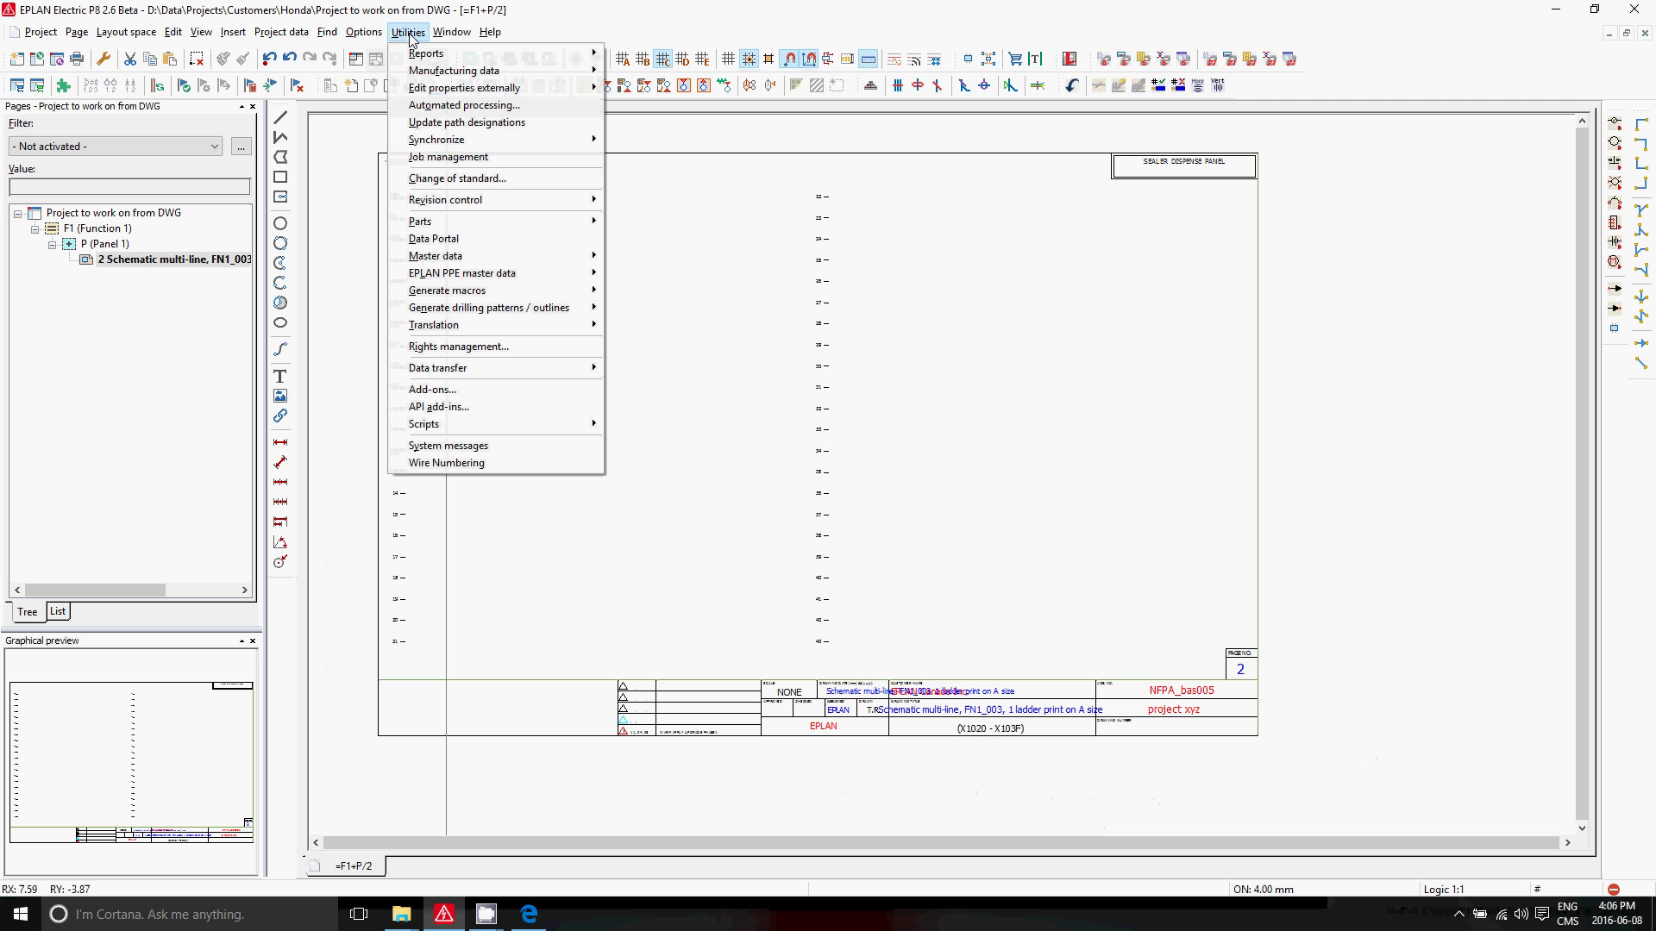
pyautogui.moveTo(448, 263)
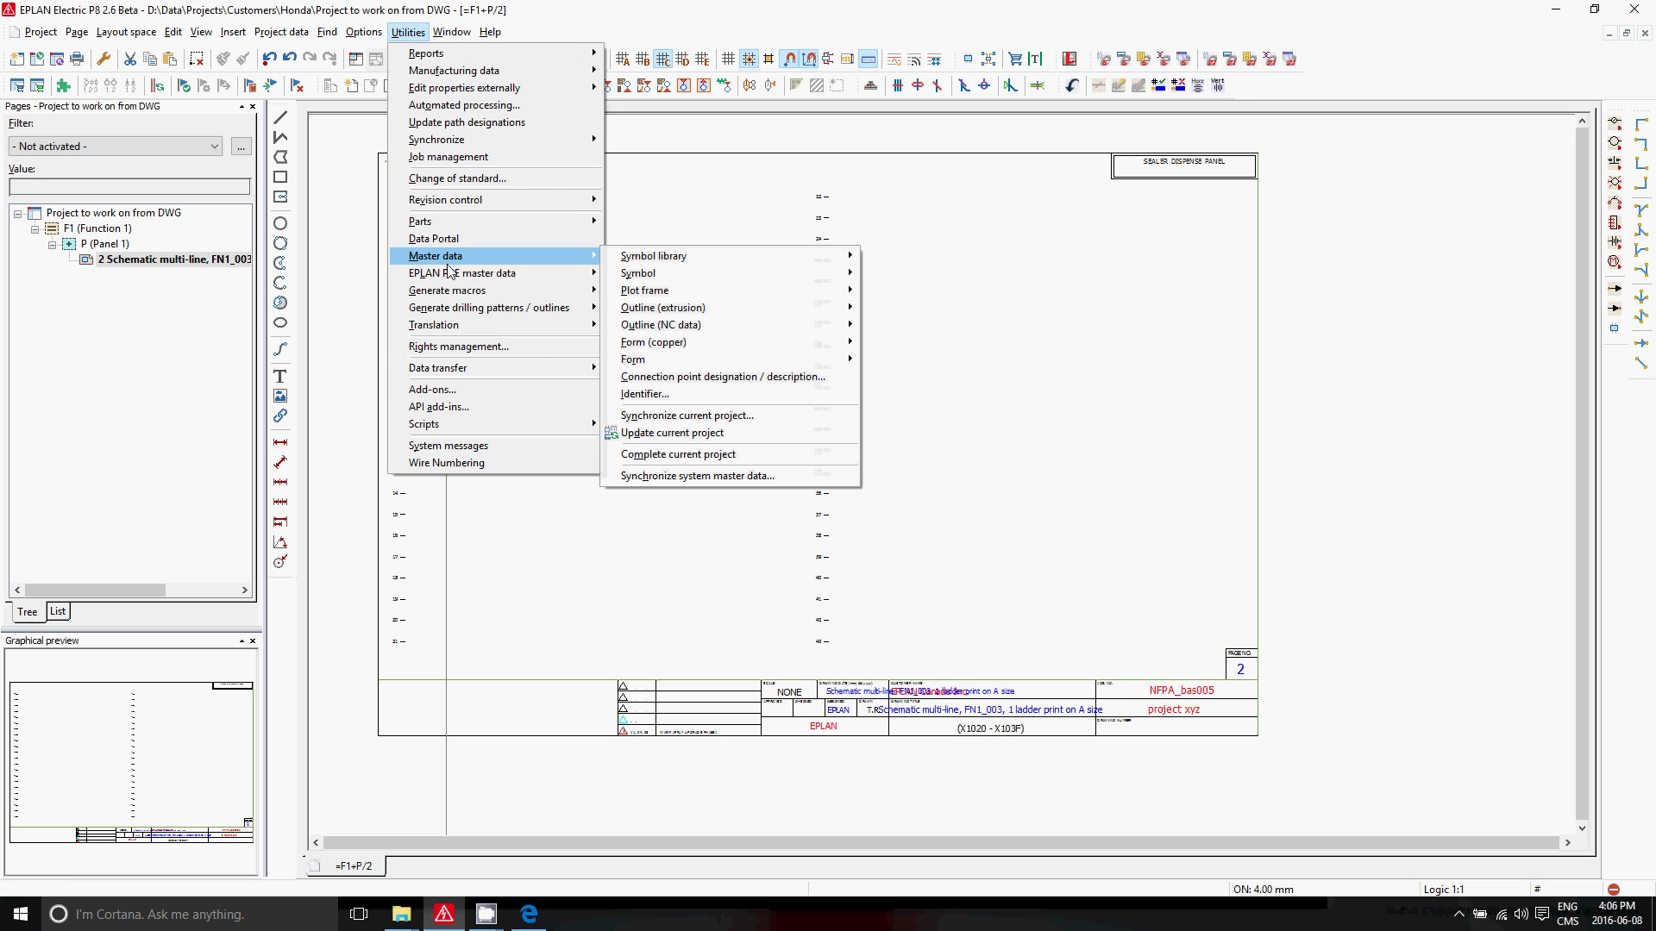
pyautogui.moveTo(668, 291)
pyautogui.click(892, 308)
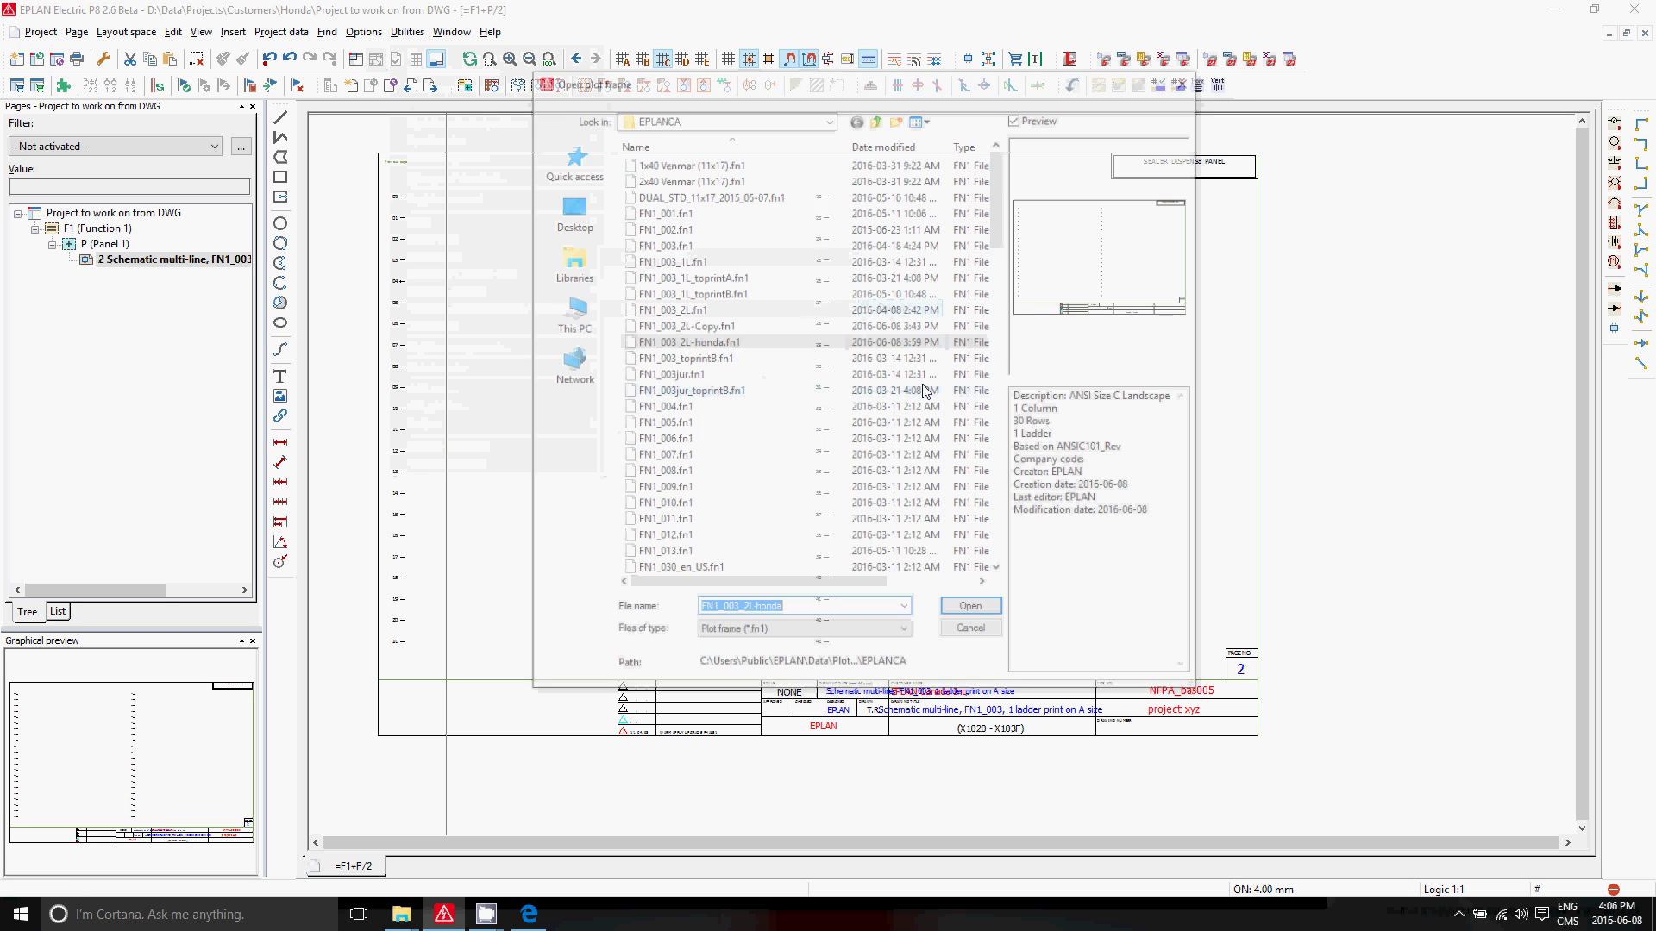
pyautogui.doubleClick(690, 343)
pyautogui.scroll(4, 845, 705)
pyautogui.scroll(1, 845, 706)
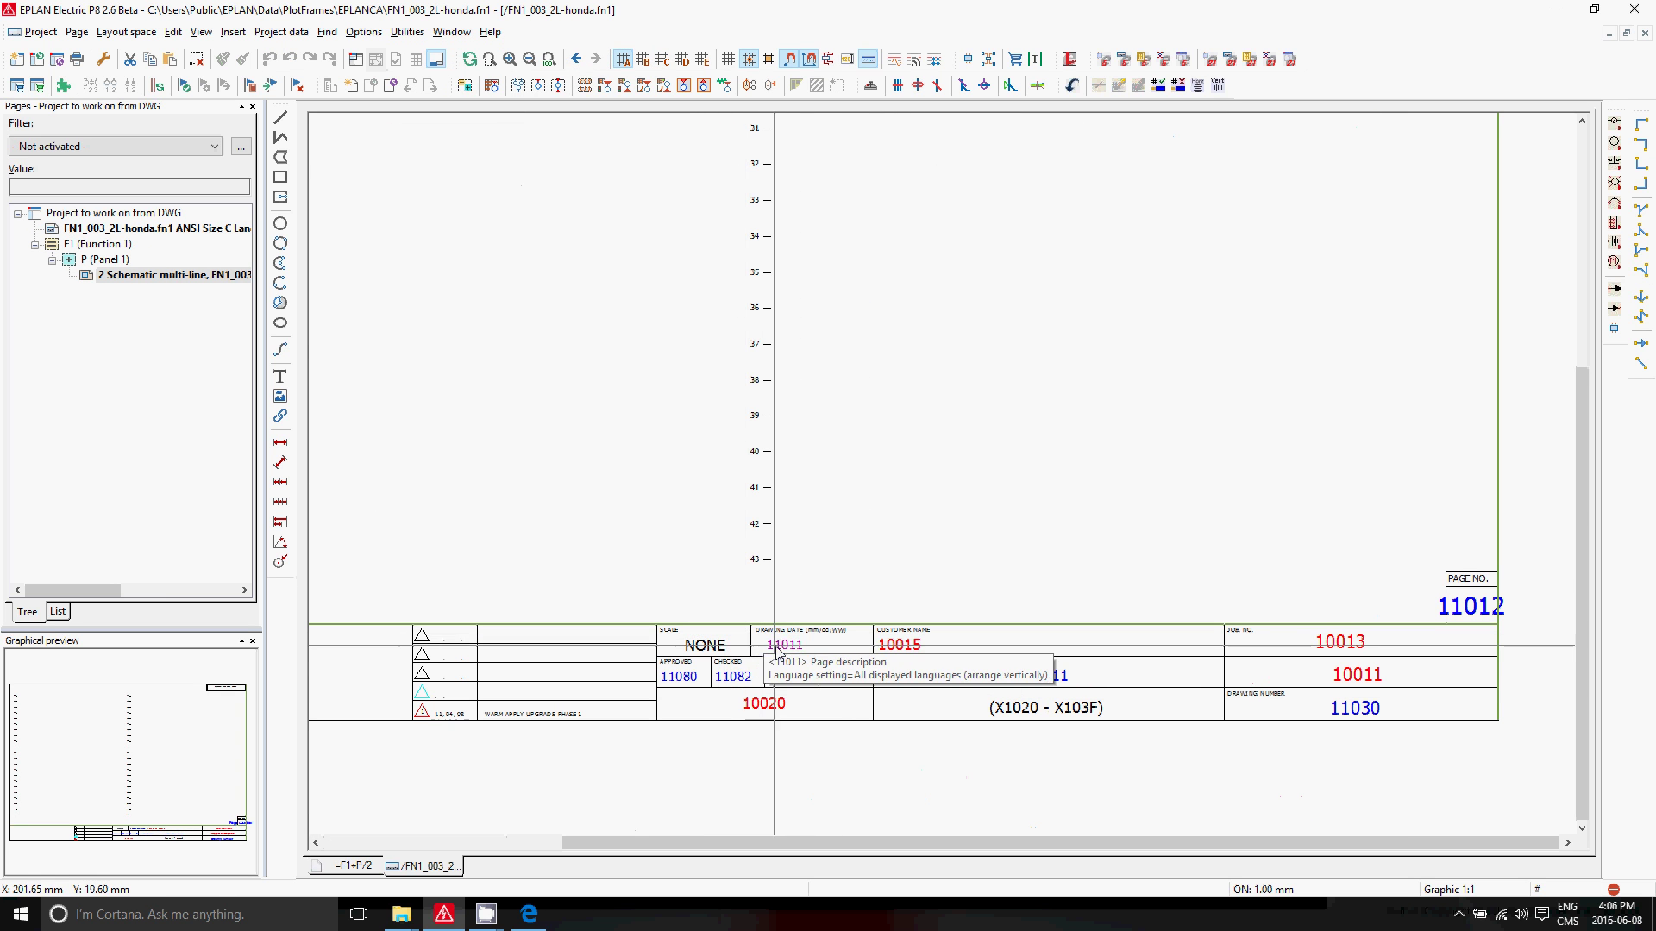
# Switch the display of properties as numbers off and back on
pyautogui.click(231, 32)
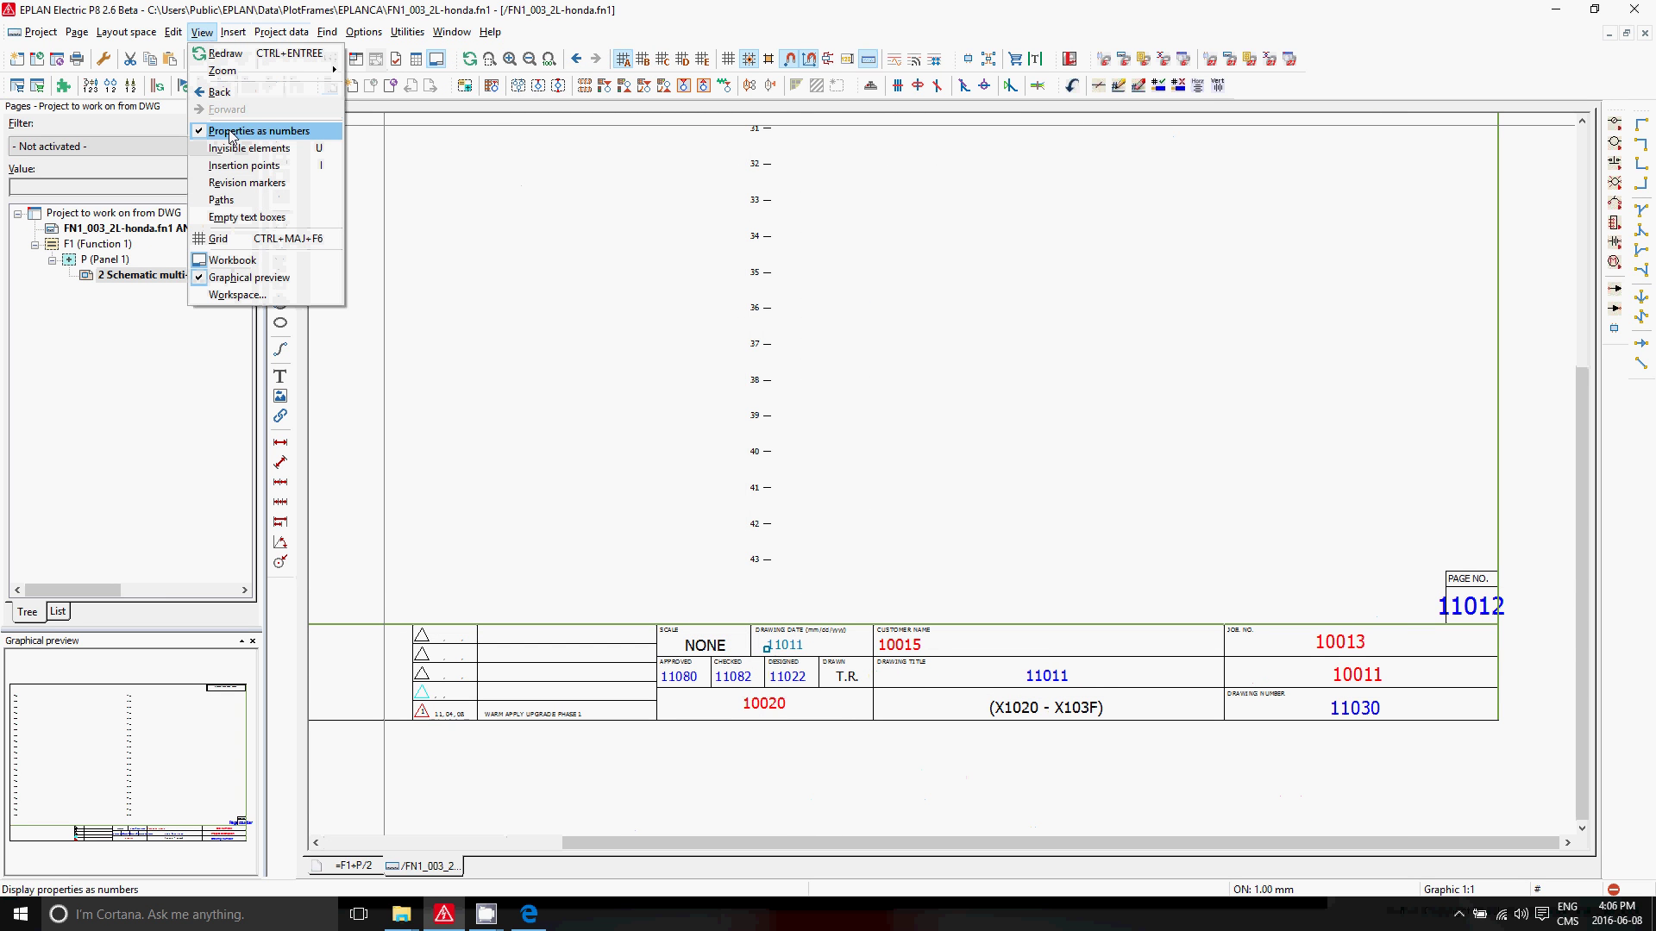
pyautogui.click(223, 128)
pyautogui.click(203, 35)
pyautogui.click(258, 131)
# Assign the page property Modification date (automatic) <11024> to the special text in the title block's Drawing Date field
pyautogui.doubleClick(764, 642)
pyautogui.click(1043, 325)
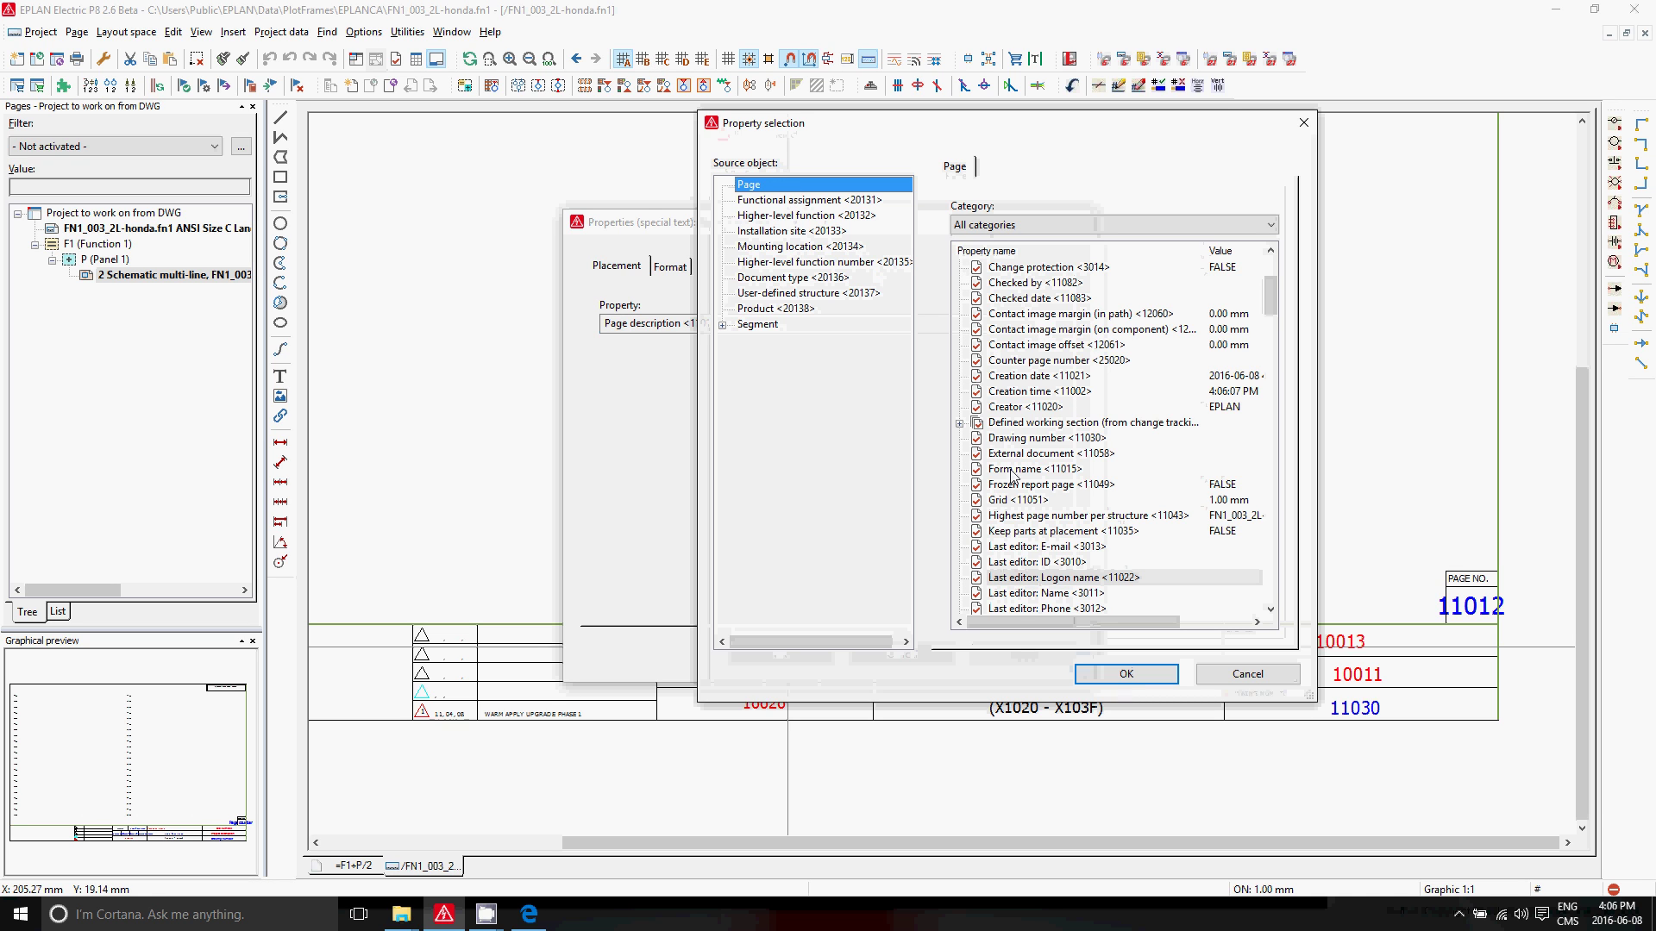
pyautogui.click(1011, 377)
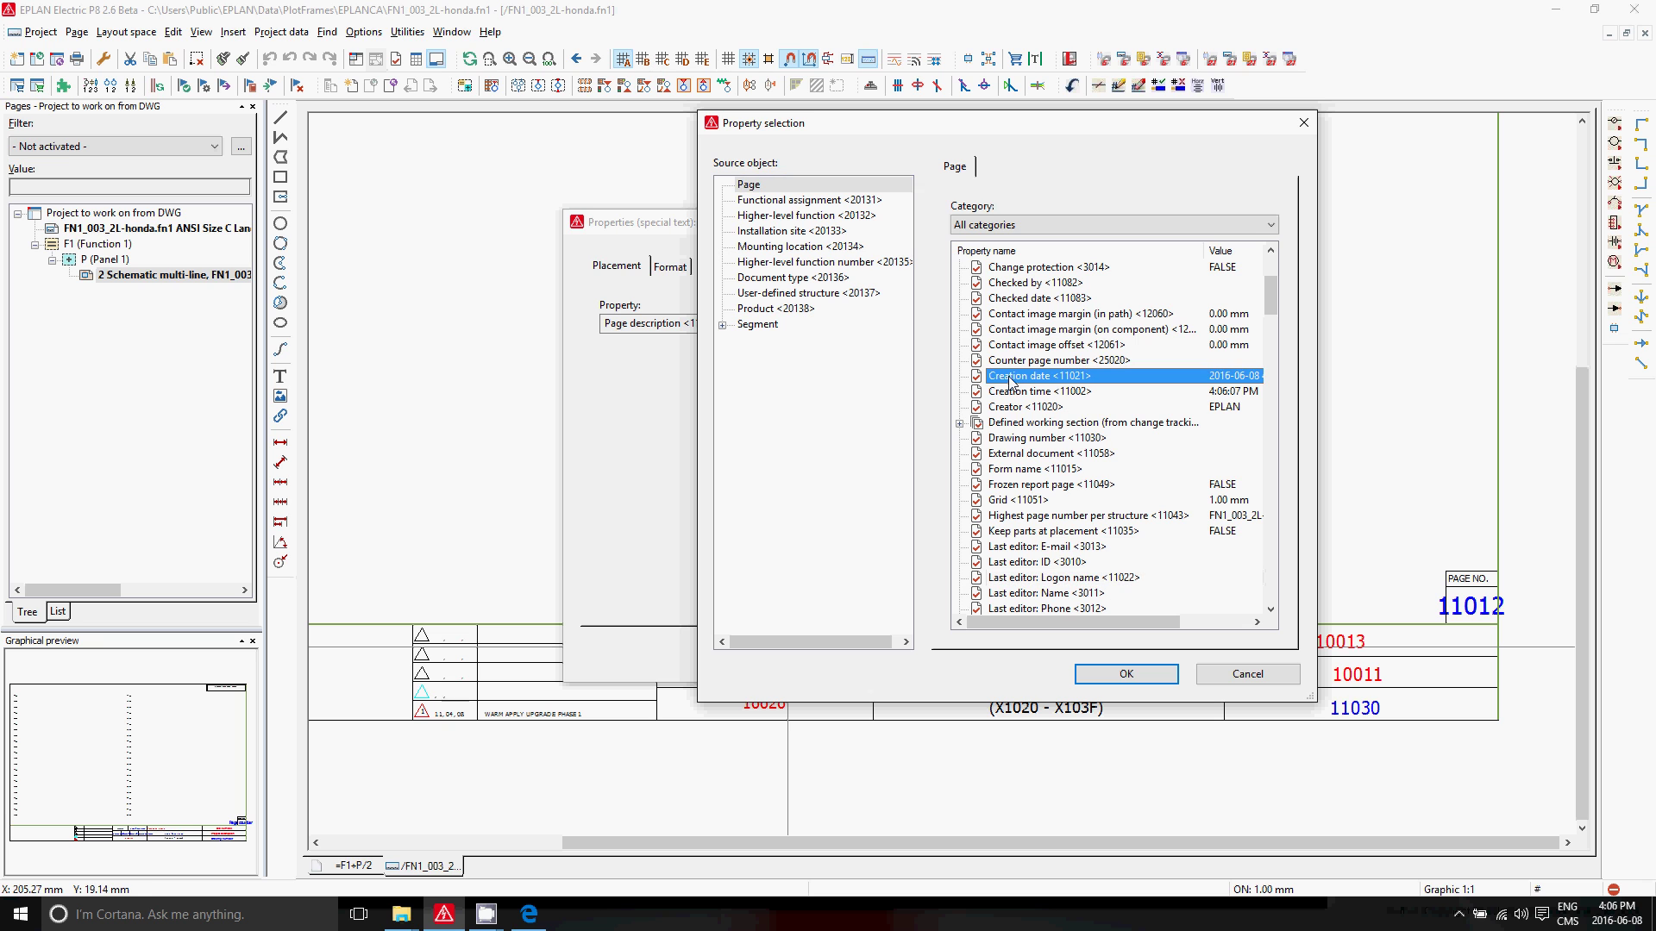
pyautogui.click(1049, 580)
pyautogui.scroll(-3, 1057, 583)
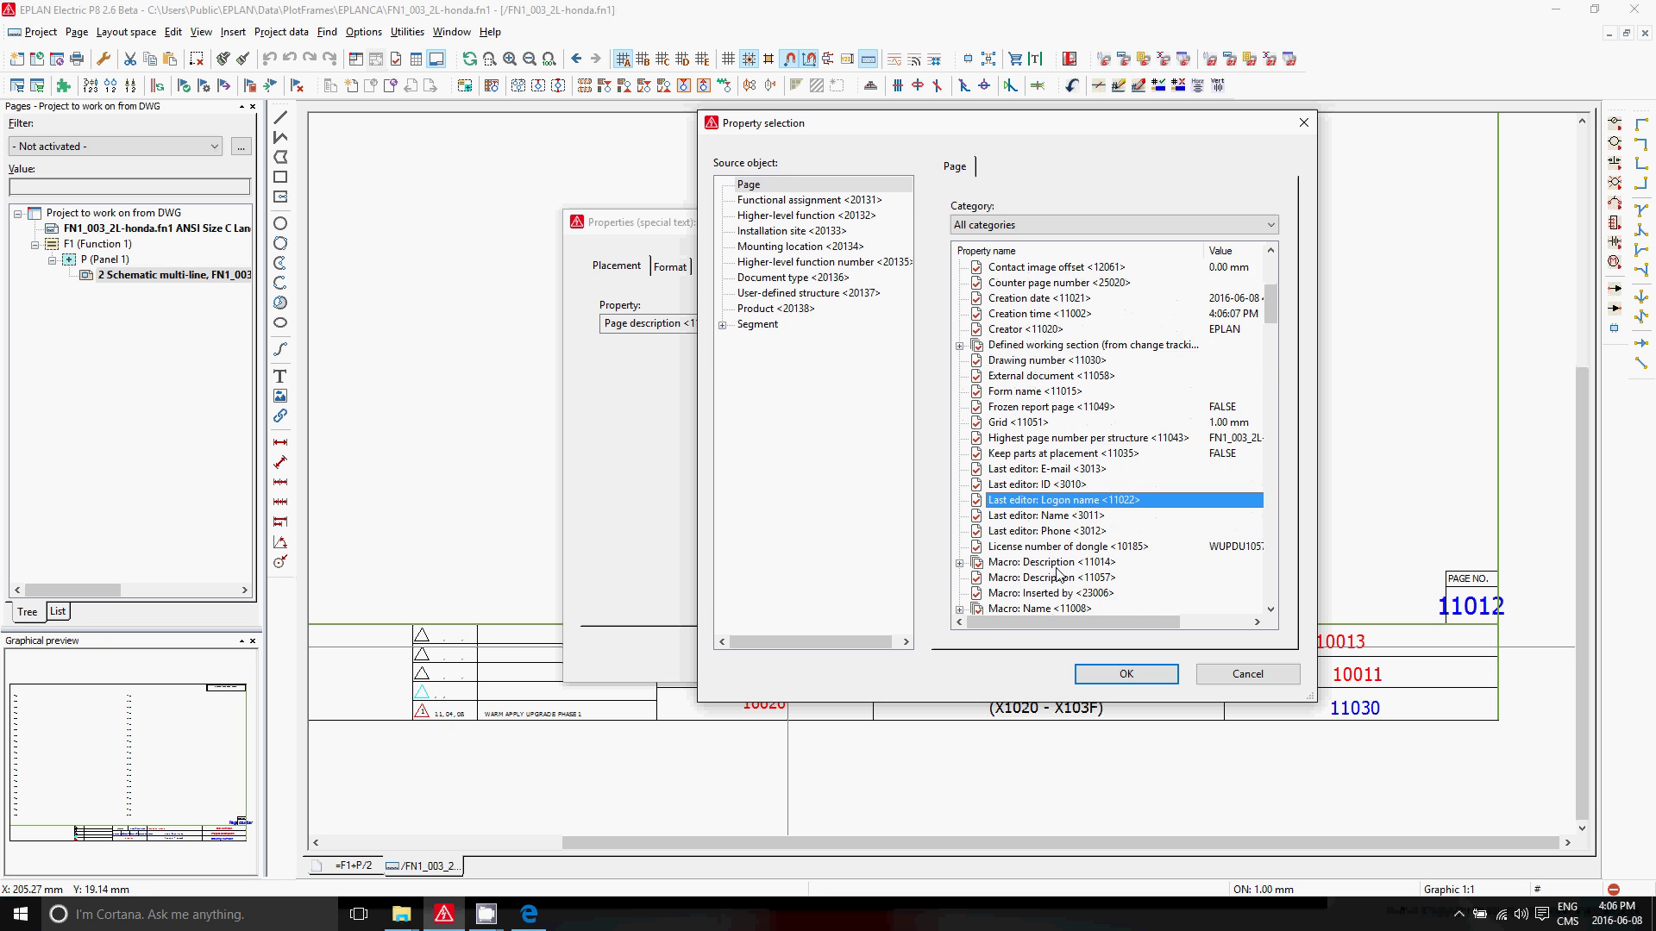
pyautogui.scroll(-2, 1059, 575)
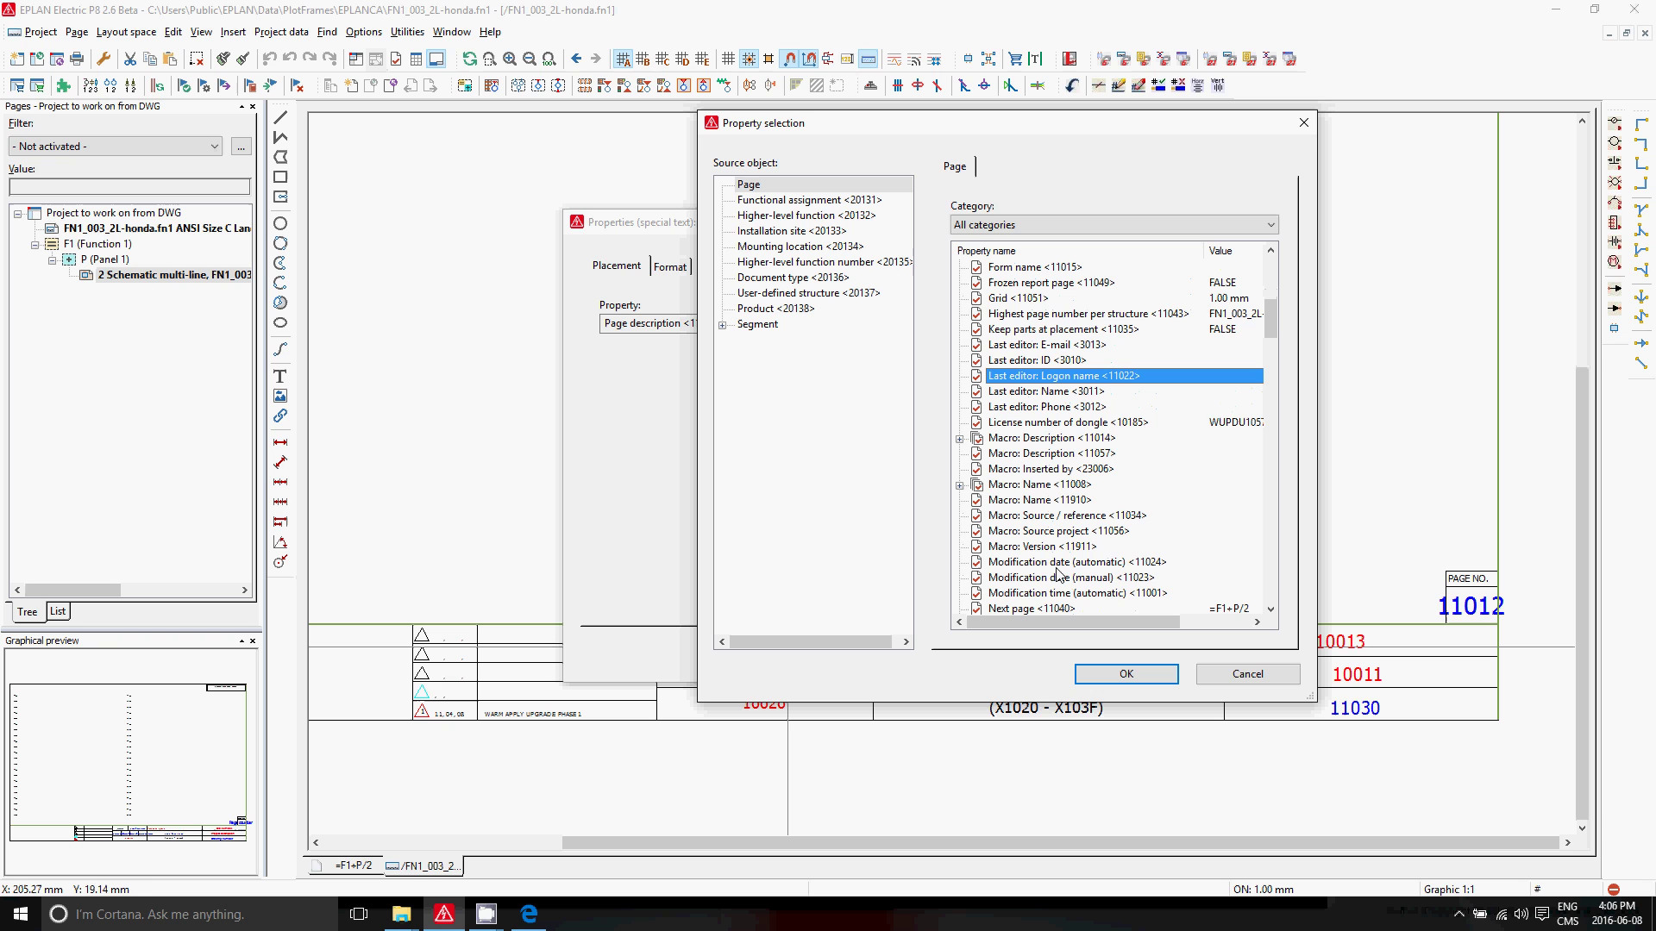
pyautogui.click(1075, 564)
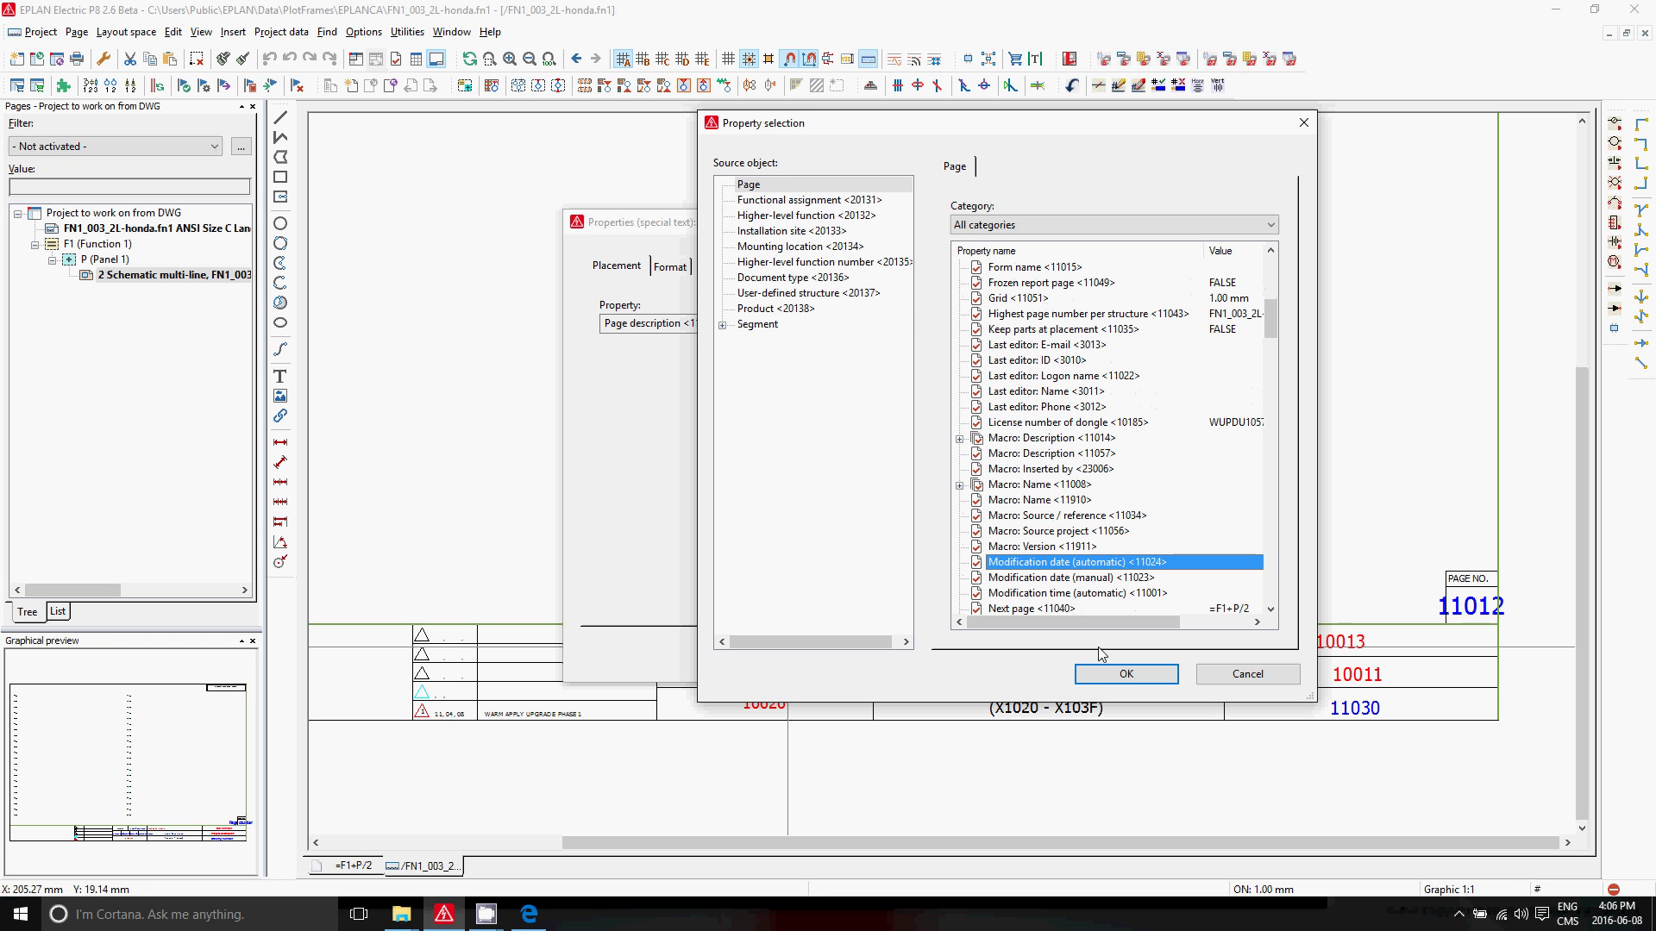
pyautogui.click(1126, 674)
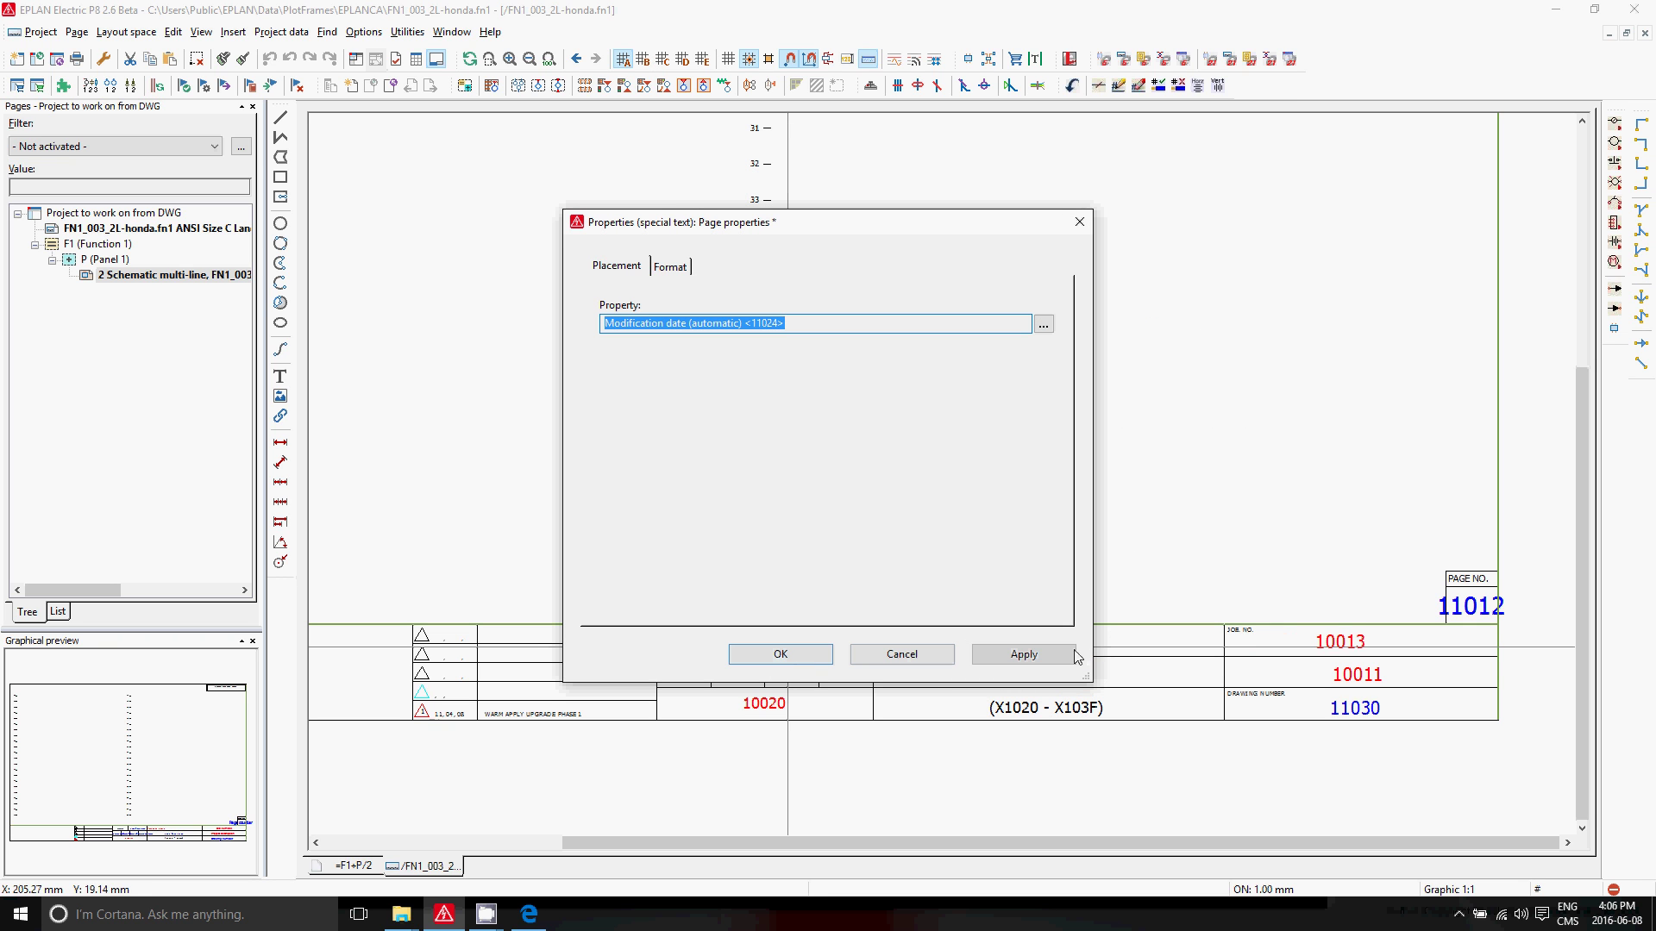
pyautogui.click(1023, 654)
pyautogui.click(781, 654)
pyautogui.click(787, 645)
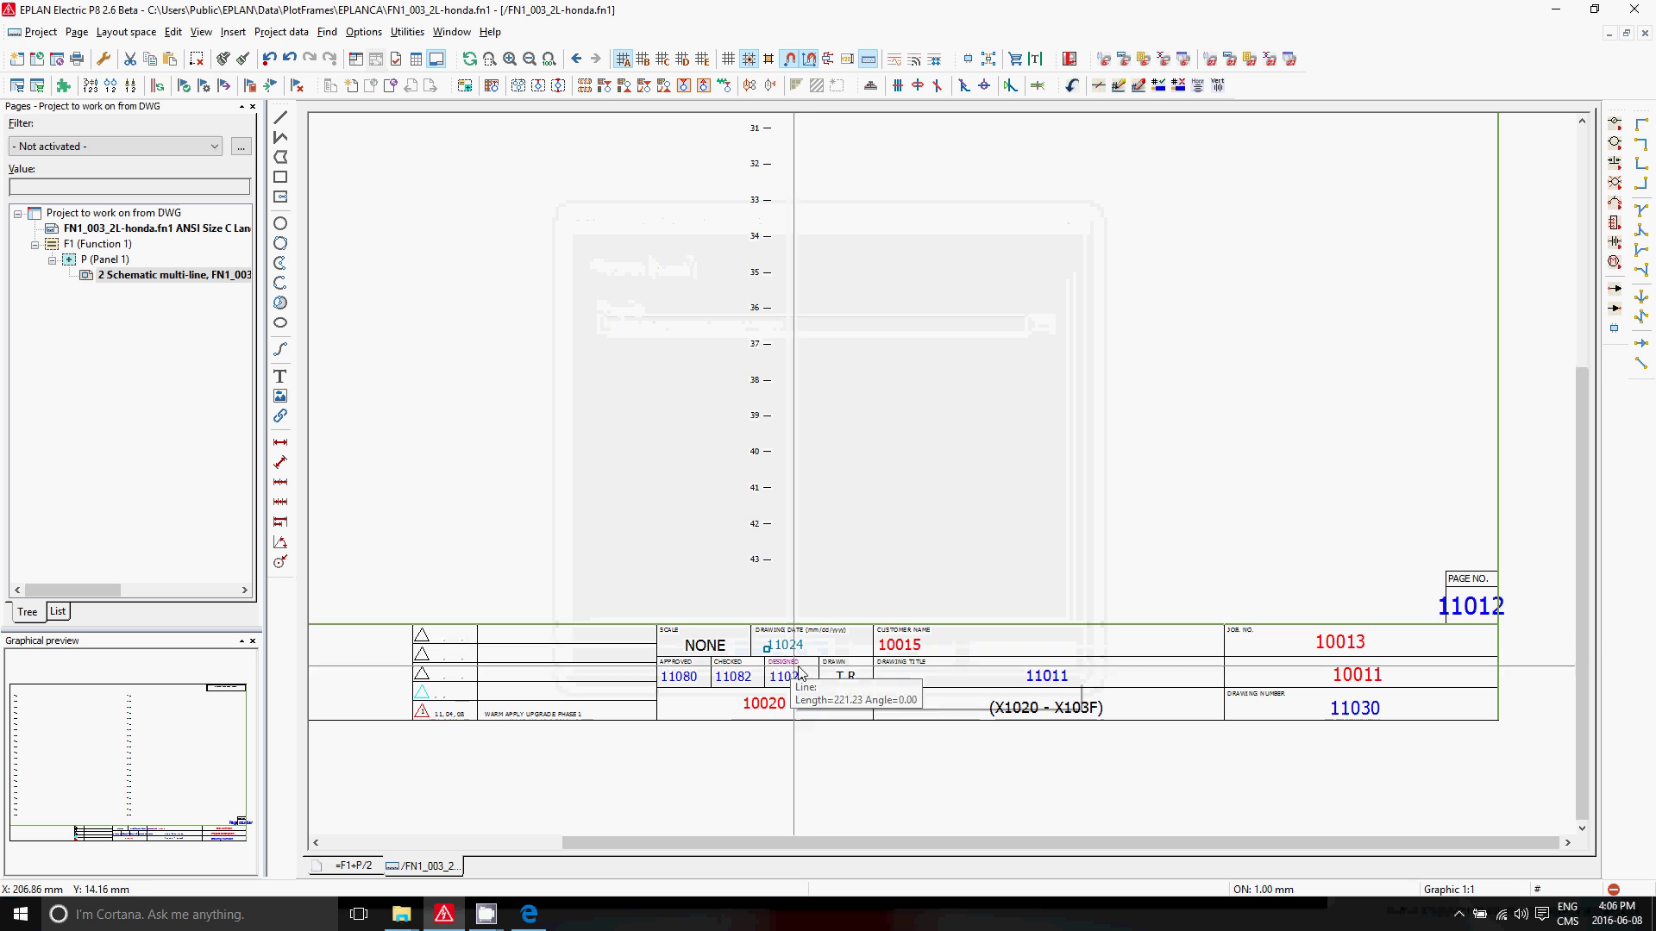
# Check which properties are assigned to the special texts in the title block's Customer Name and Drawing Title fields
pyautogui.scroll(1, 811, 682)
pyautogui.doubleClick(961, 646)
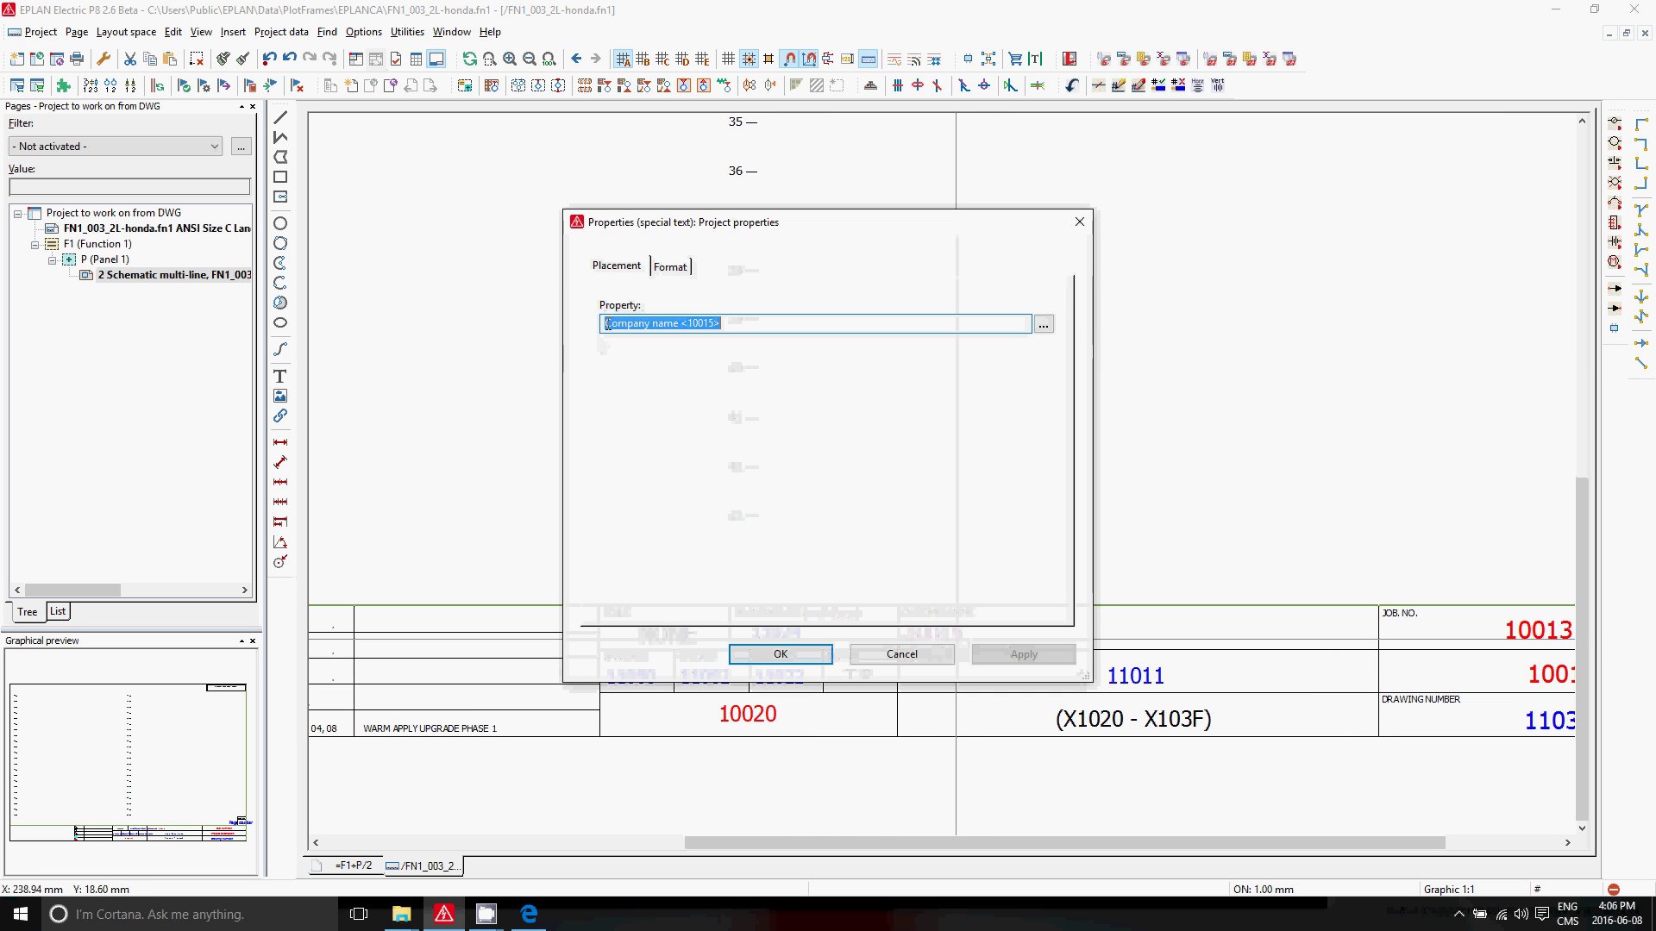
pyautogui.click(780, 654)
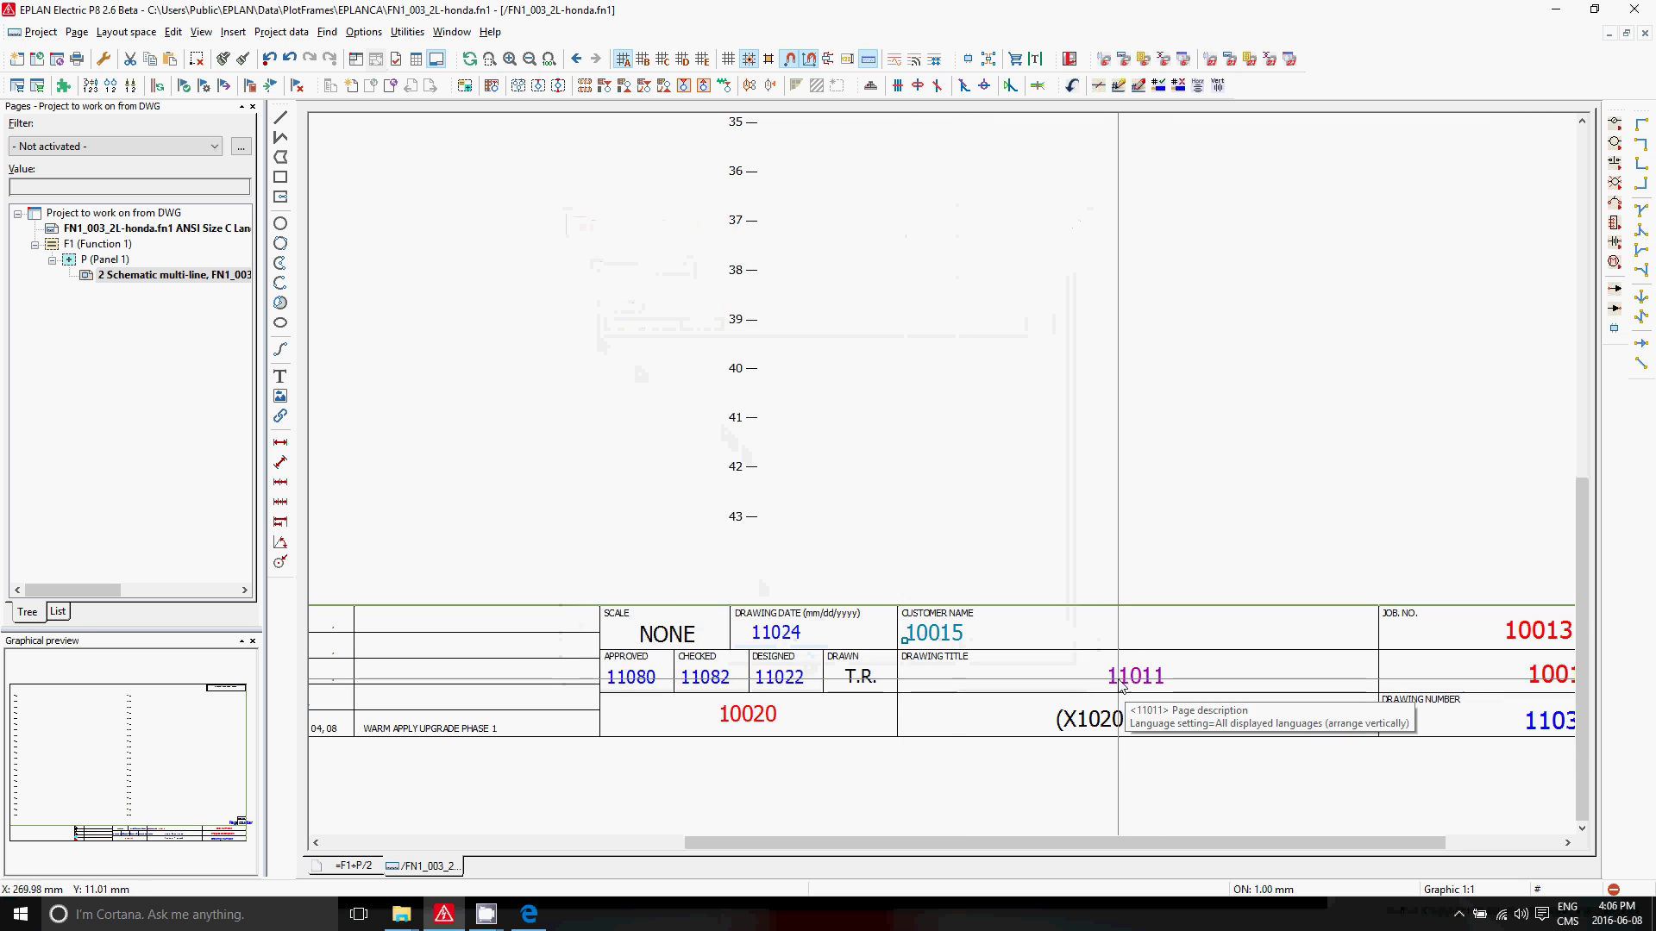
pyautogui.doubleClick(1135, 680)
pyautogui.click(780, 654)
# Delete the fixed text (X1020 - X103F) below the Drawing Title field of the title block
pyautogui.scroll(-3, 1108, 779)
pyautogui.scroll(3, 1113, 716)
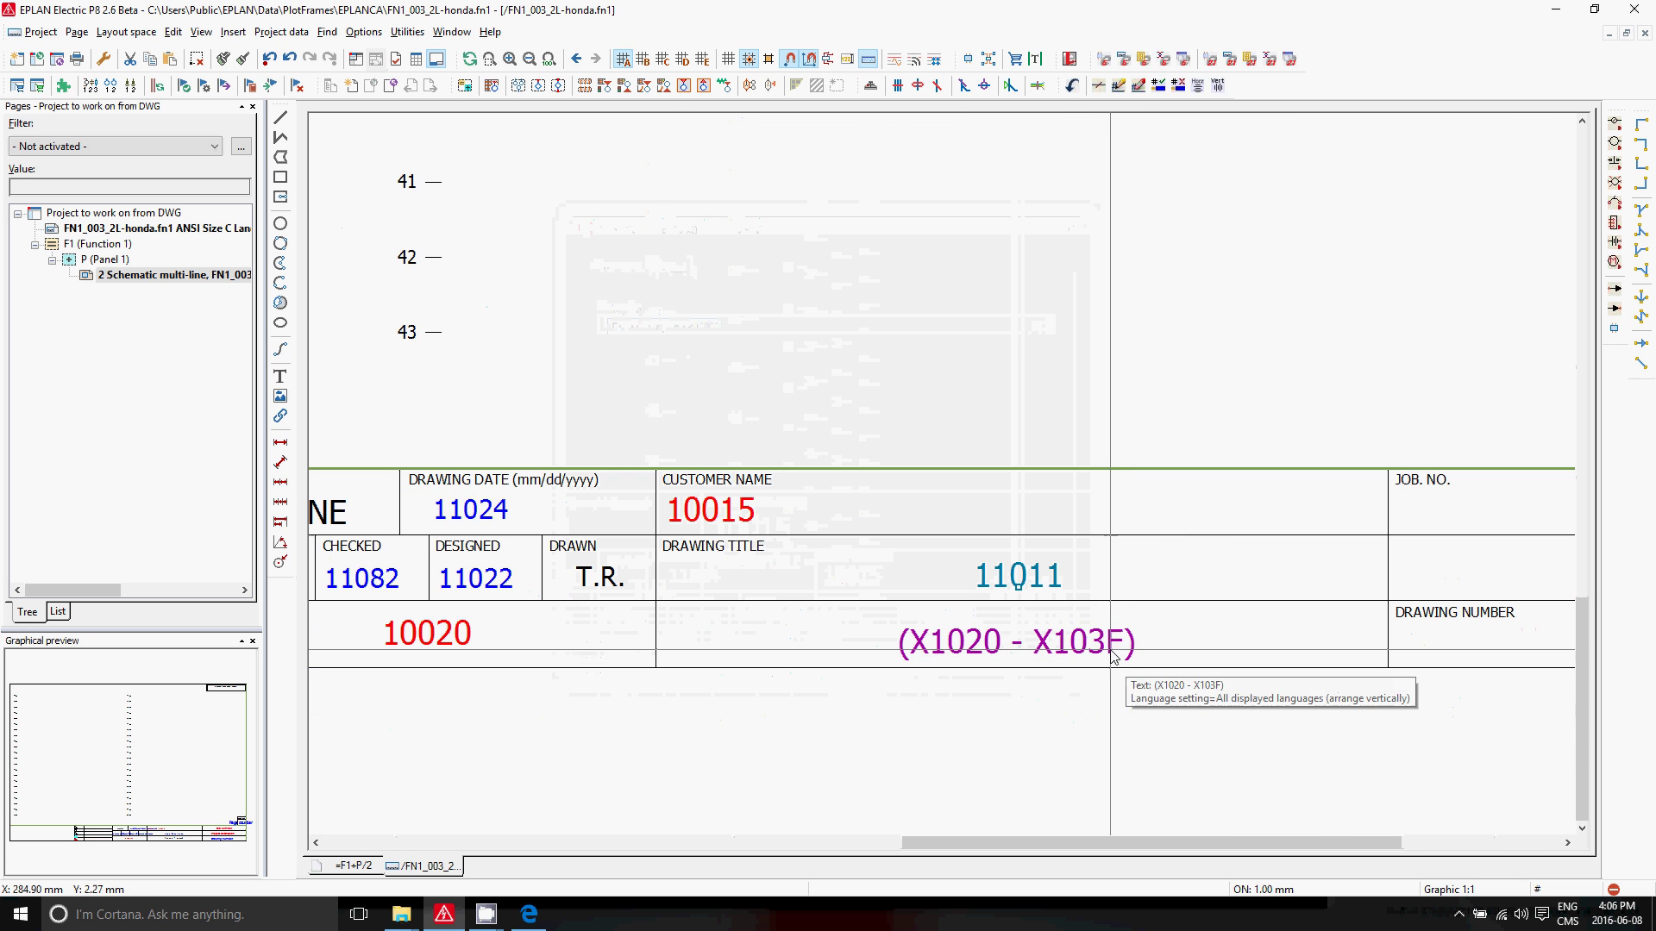
pyautogui.click(198, 63)
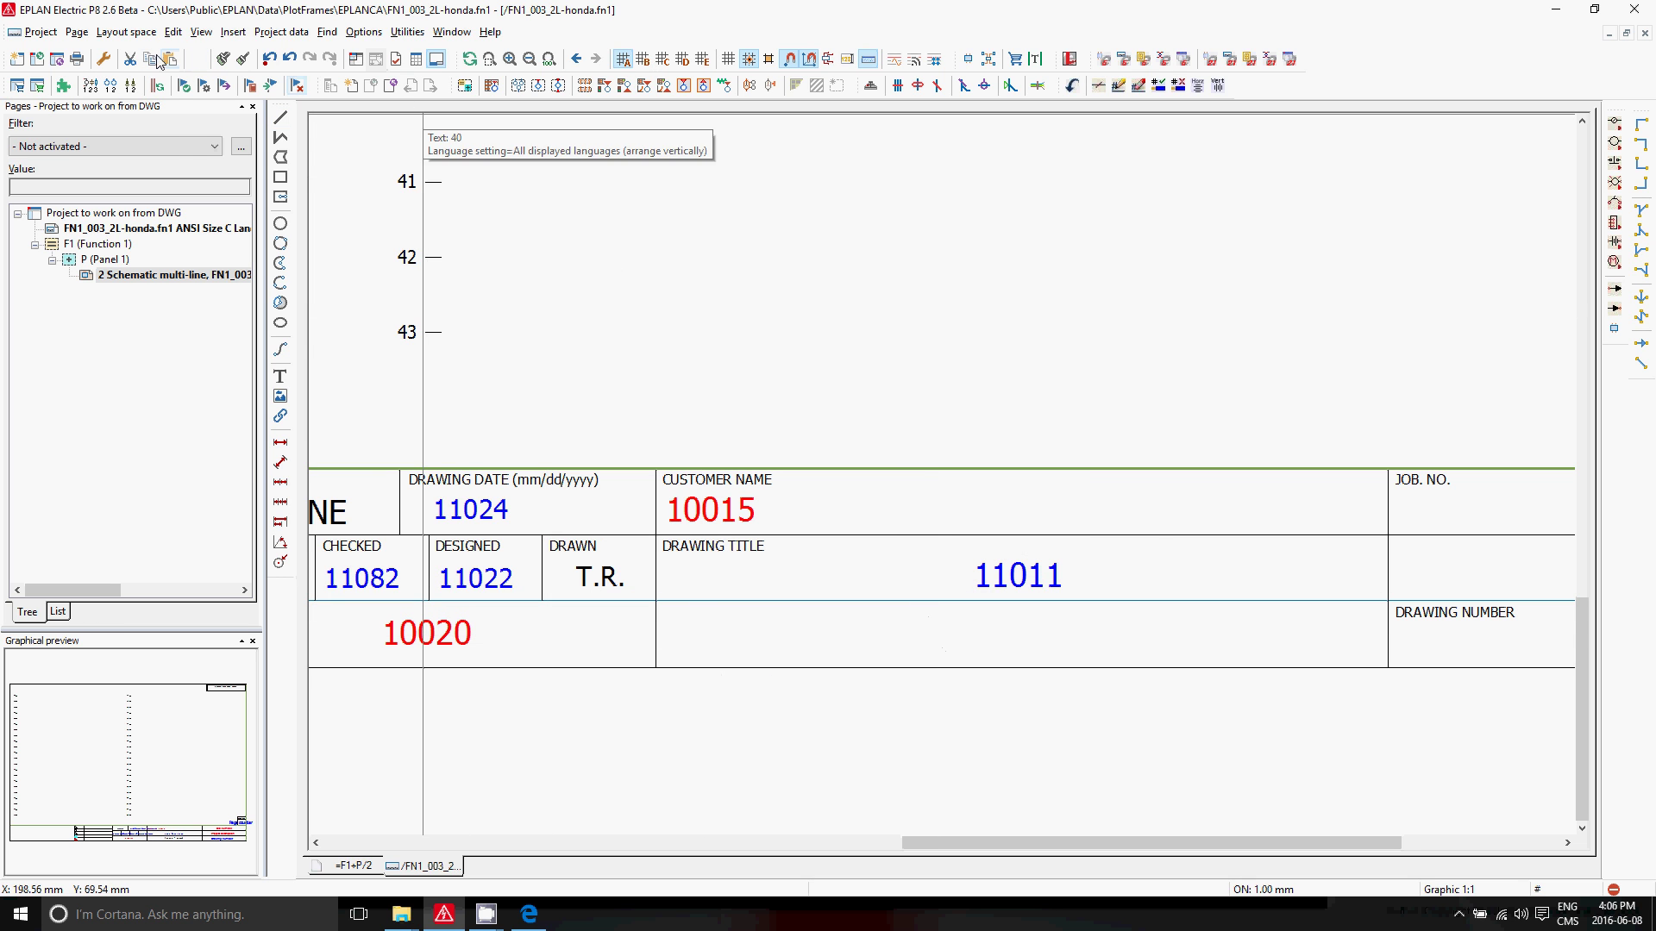
# Trim away the horizontal line segment beneath the page description in the Drawing Title cell using Cut off
pyautogui.click(173, 32)
pyautogui.moveTo(275, 403)
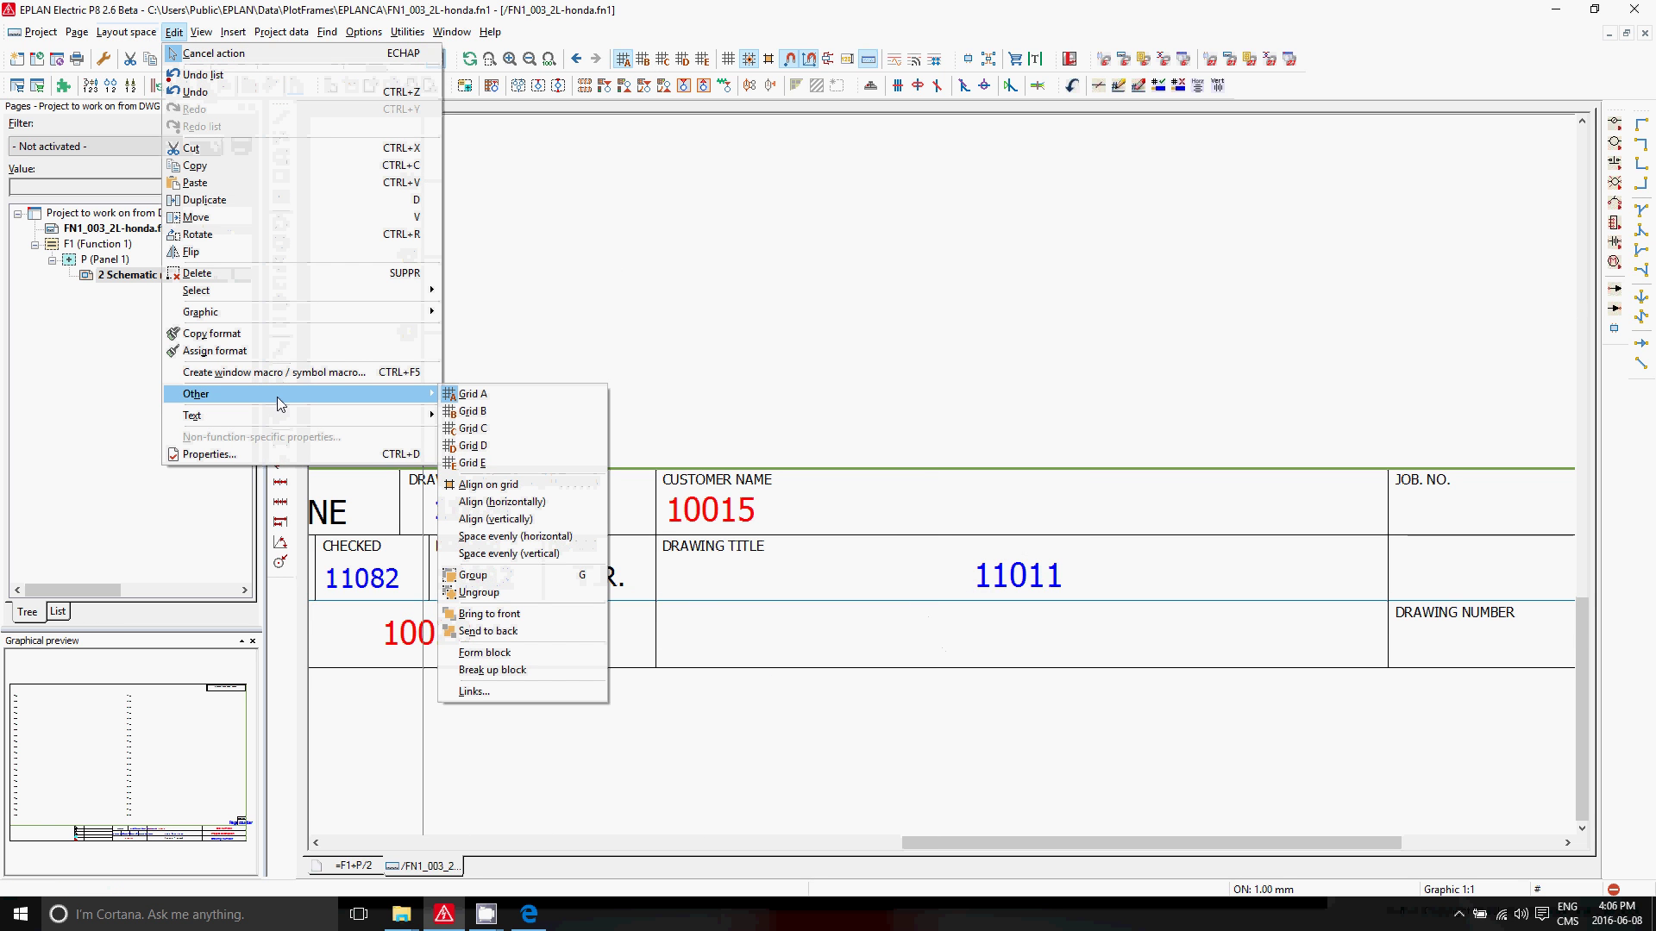
pyautogui.moveTo(296, 320)
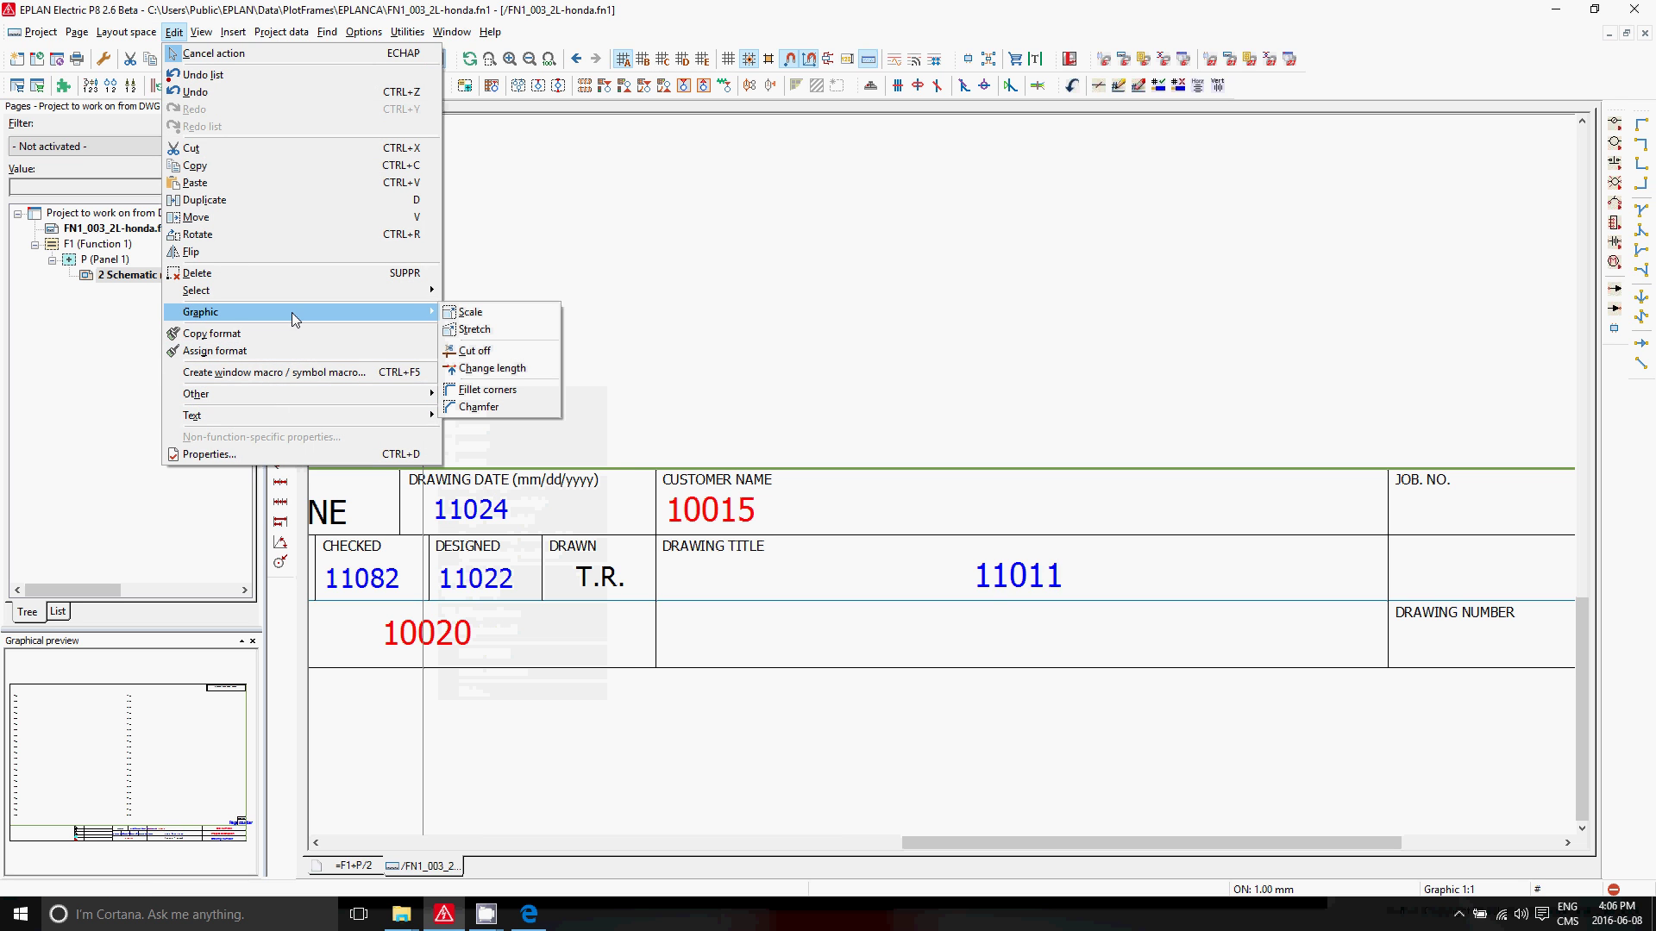
pyautogui.click(498, 352)
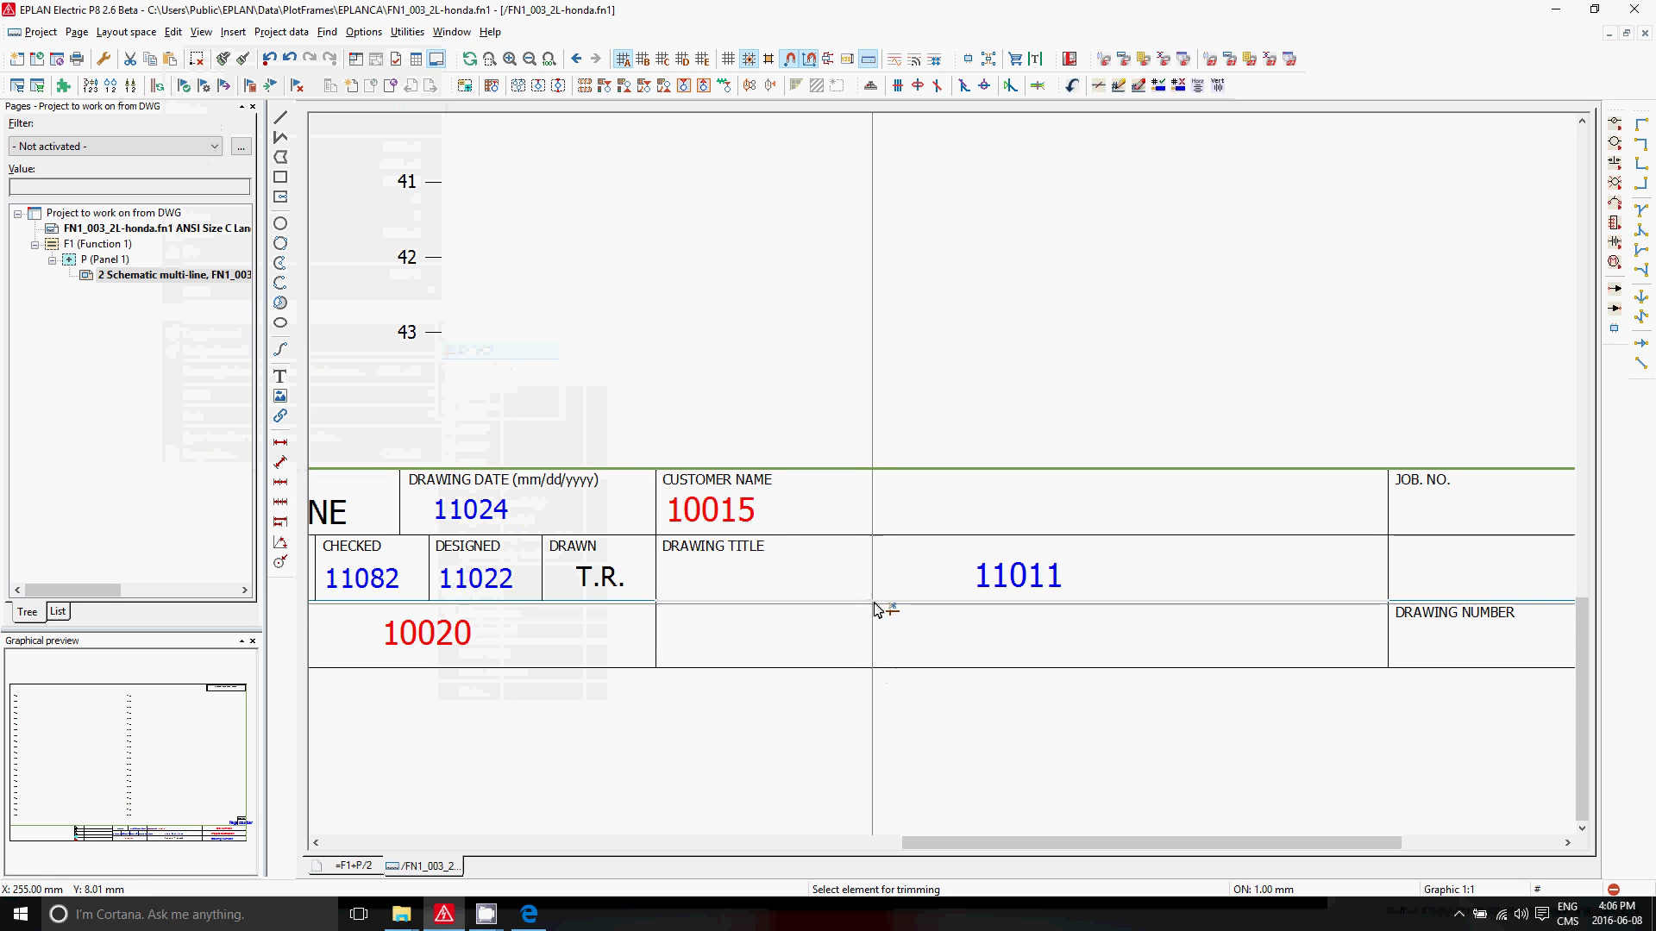
# Activate the alignment box with fixed text width for the page description <11011> special text in the Drawing Title field
pyautogui.doubleClick(1033, 590)
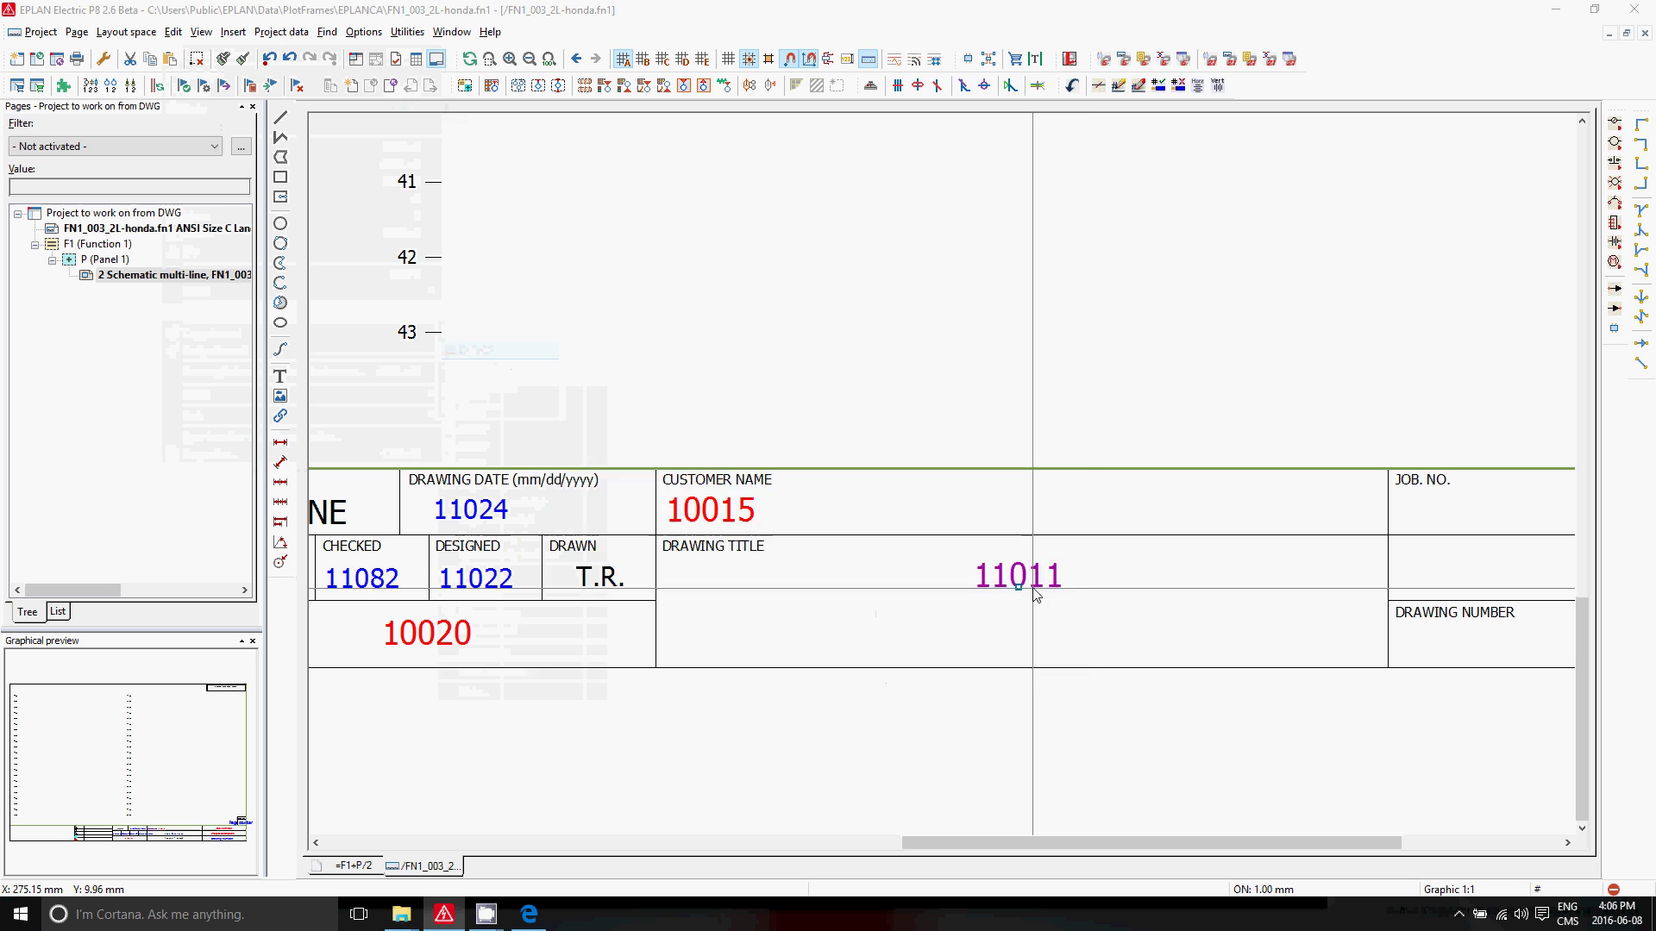
pyautogui.click(672, 266)
pyautogui.scroll(-3, 868, 545)
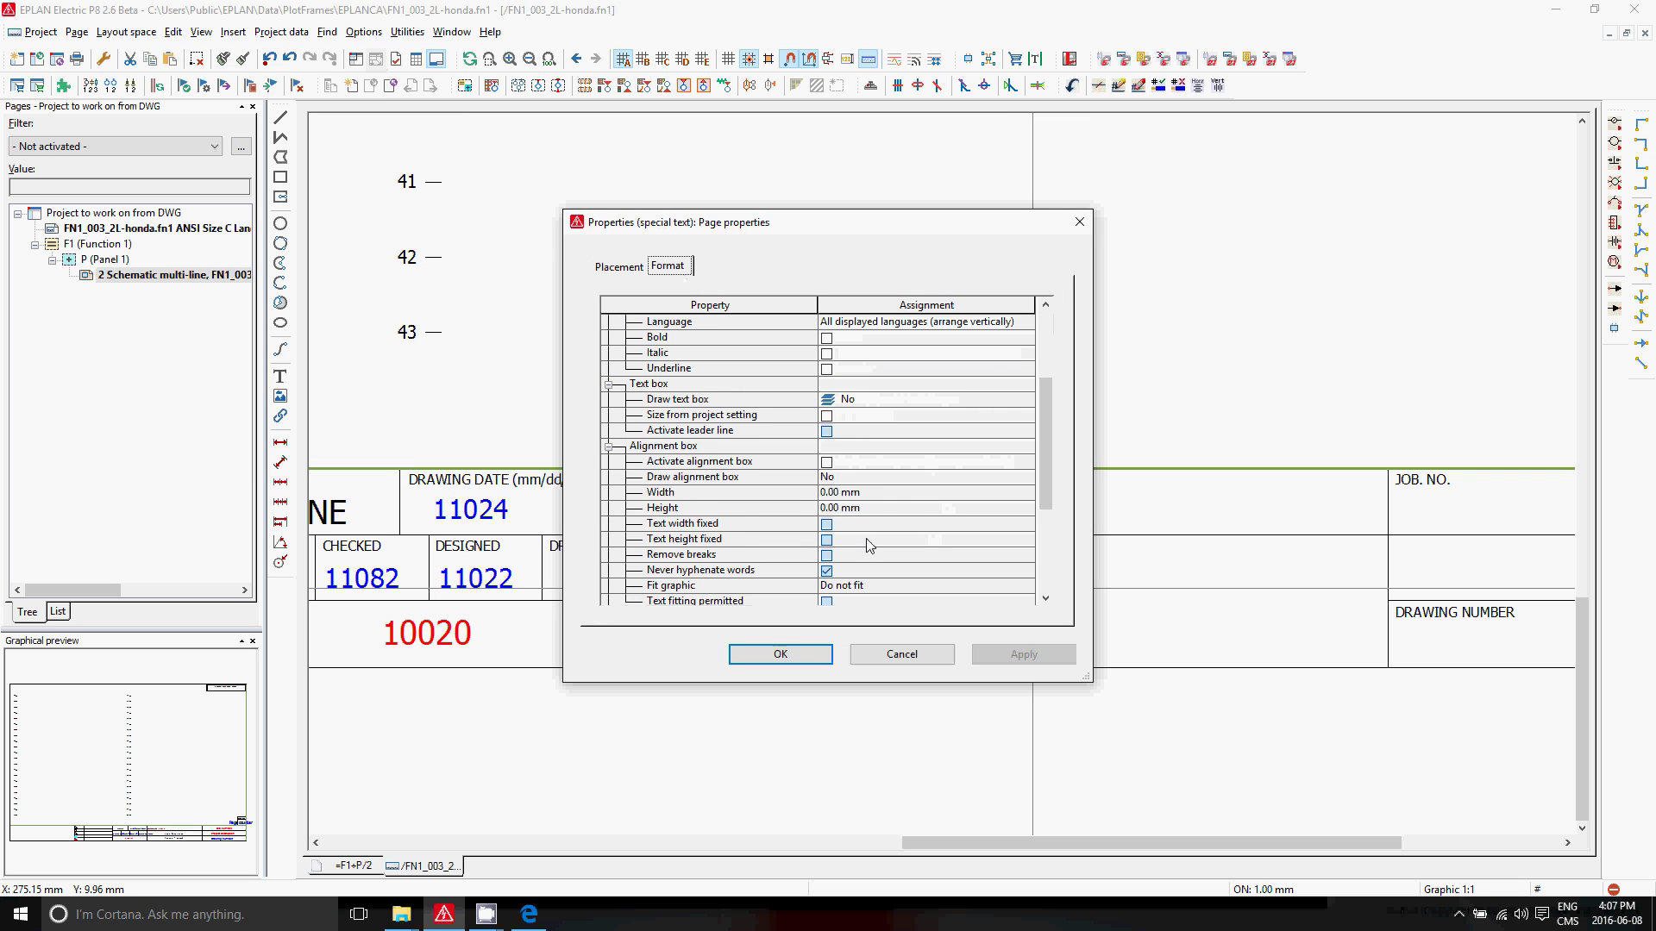
pyautogui.click(826, 462)
pyautogui.click(859, 520)
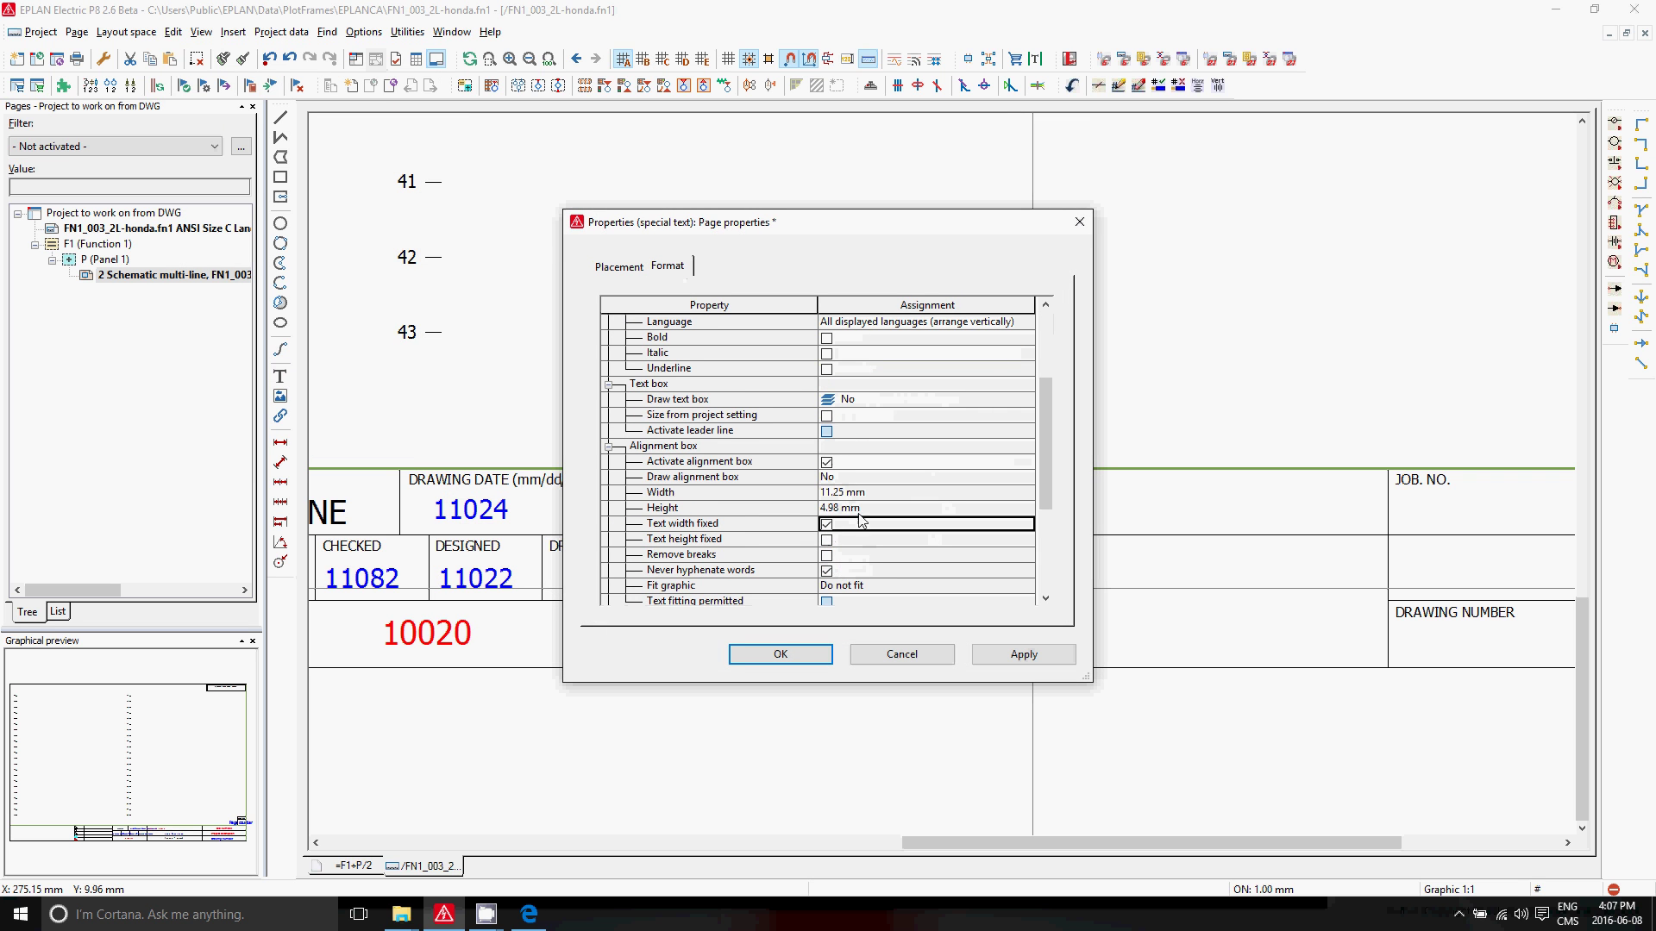
pyautogui.click(826, 654)
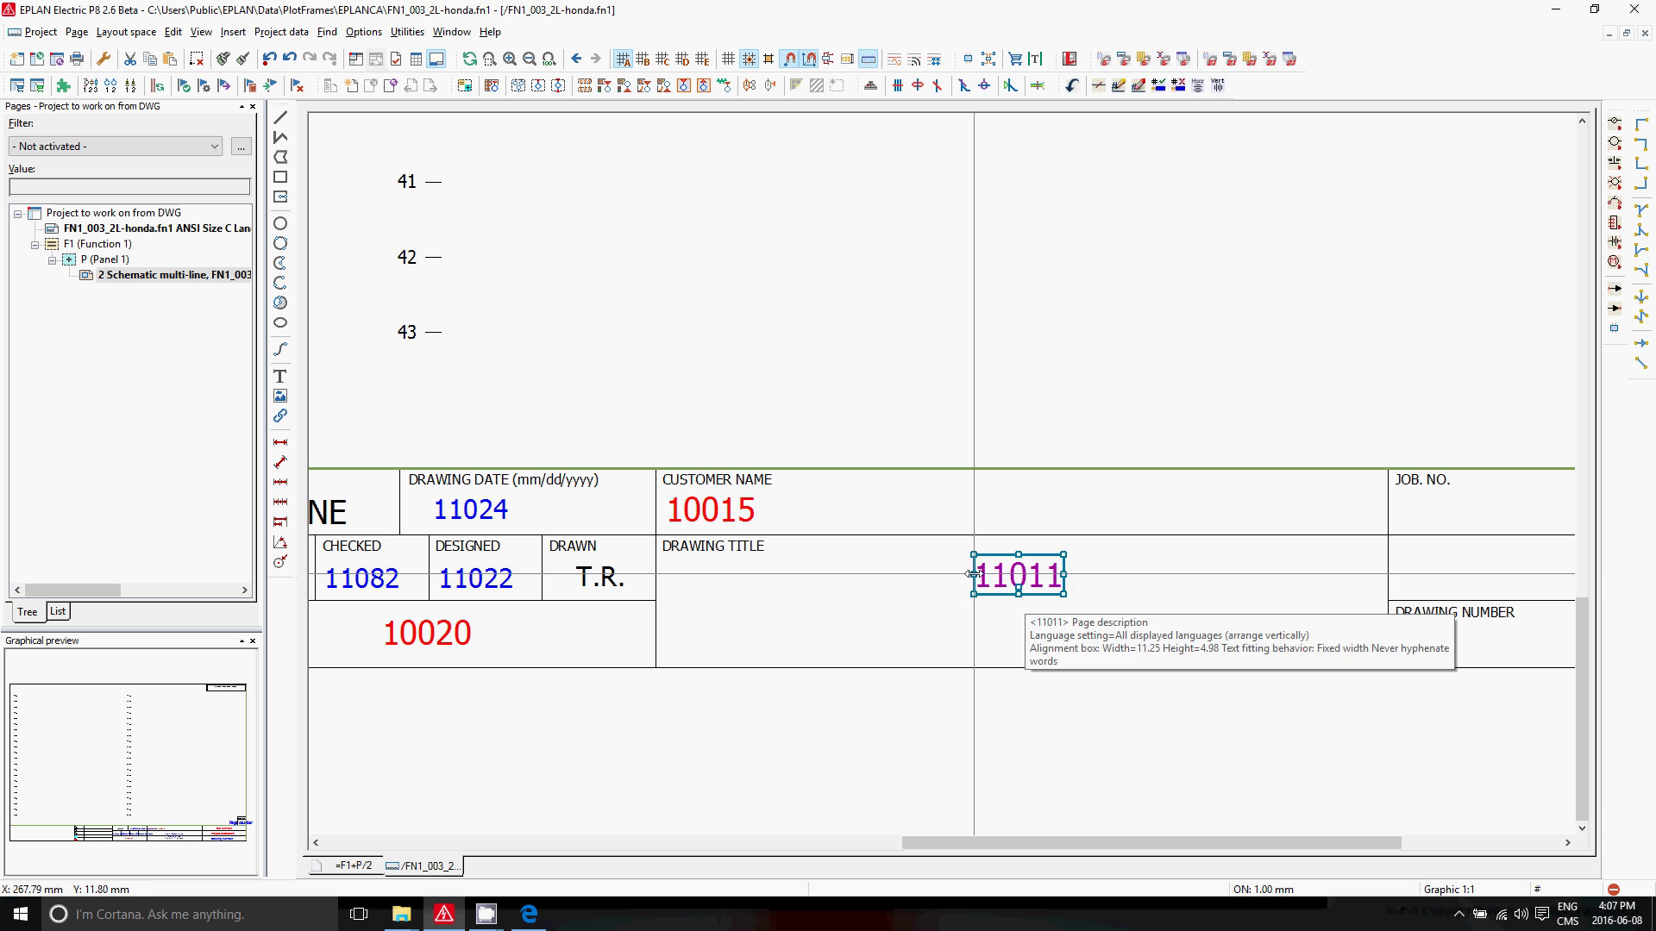
# Stretch the page description's alignment box to about 88 mm wide and down to fill the enlarged Drawing Title cell
pyautogui.click(690, 595)
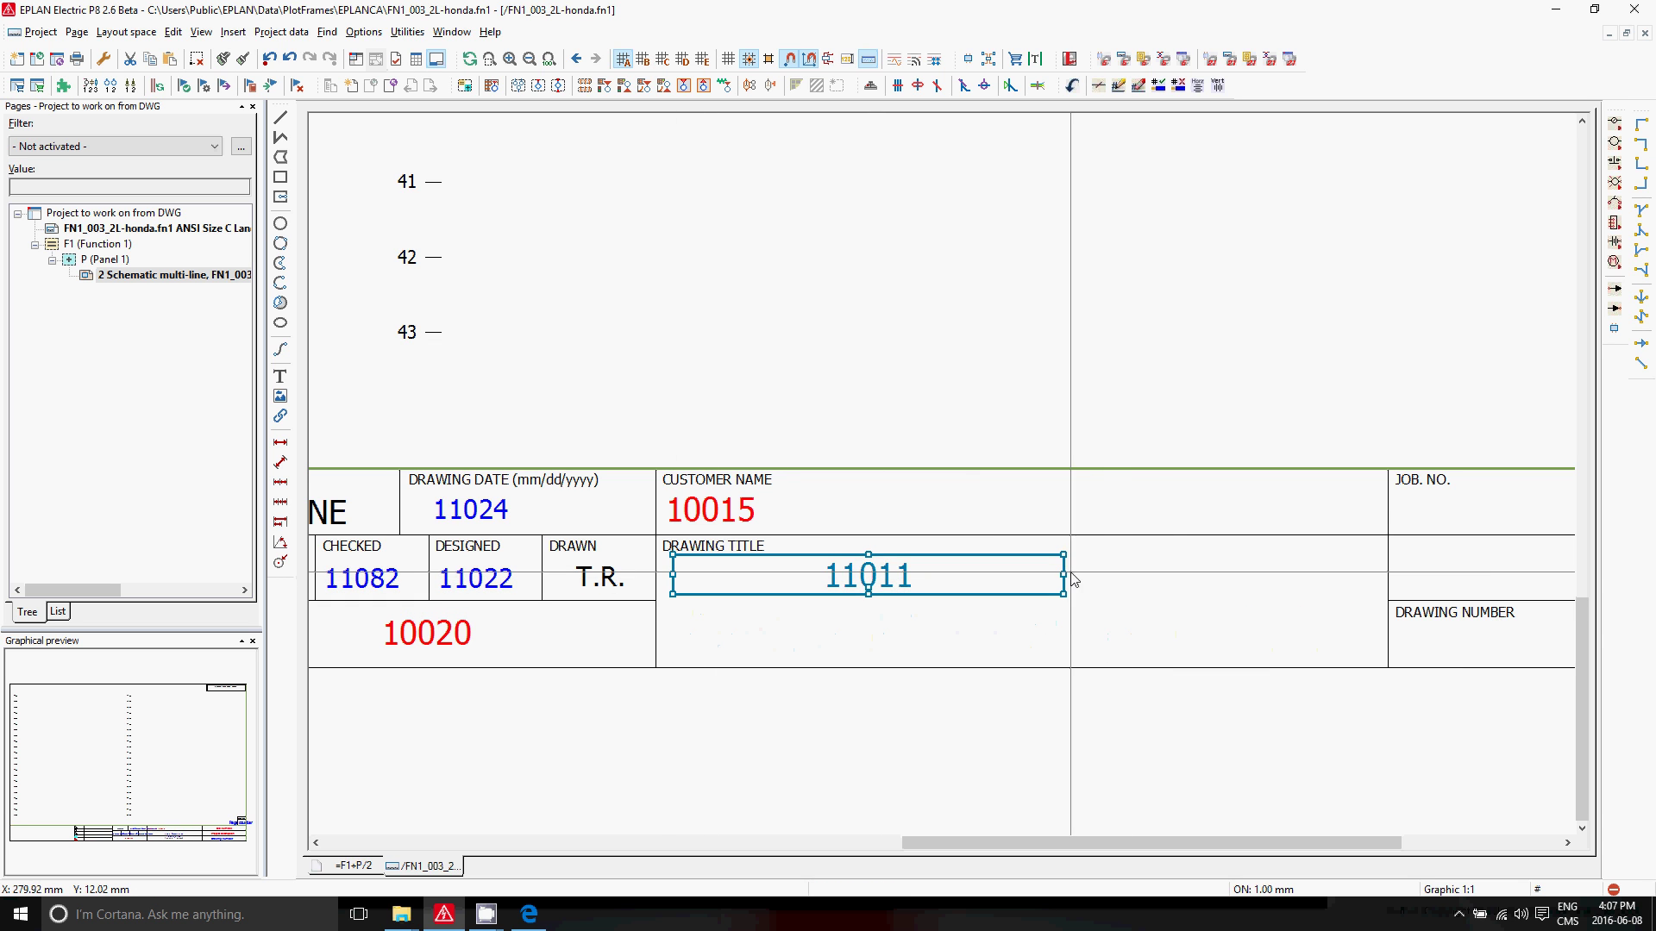
pyautogui.moveTo(1067, 572); pyautogui.dragTo(1374, 573)
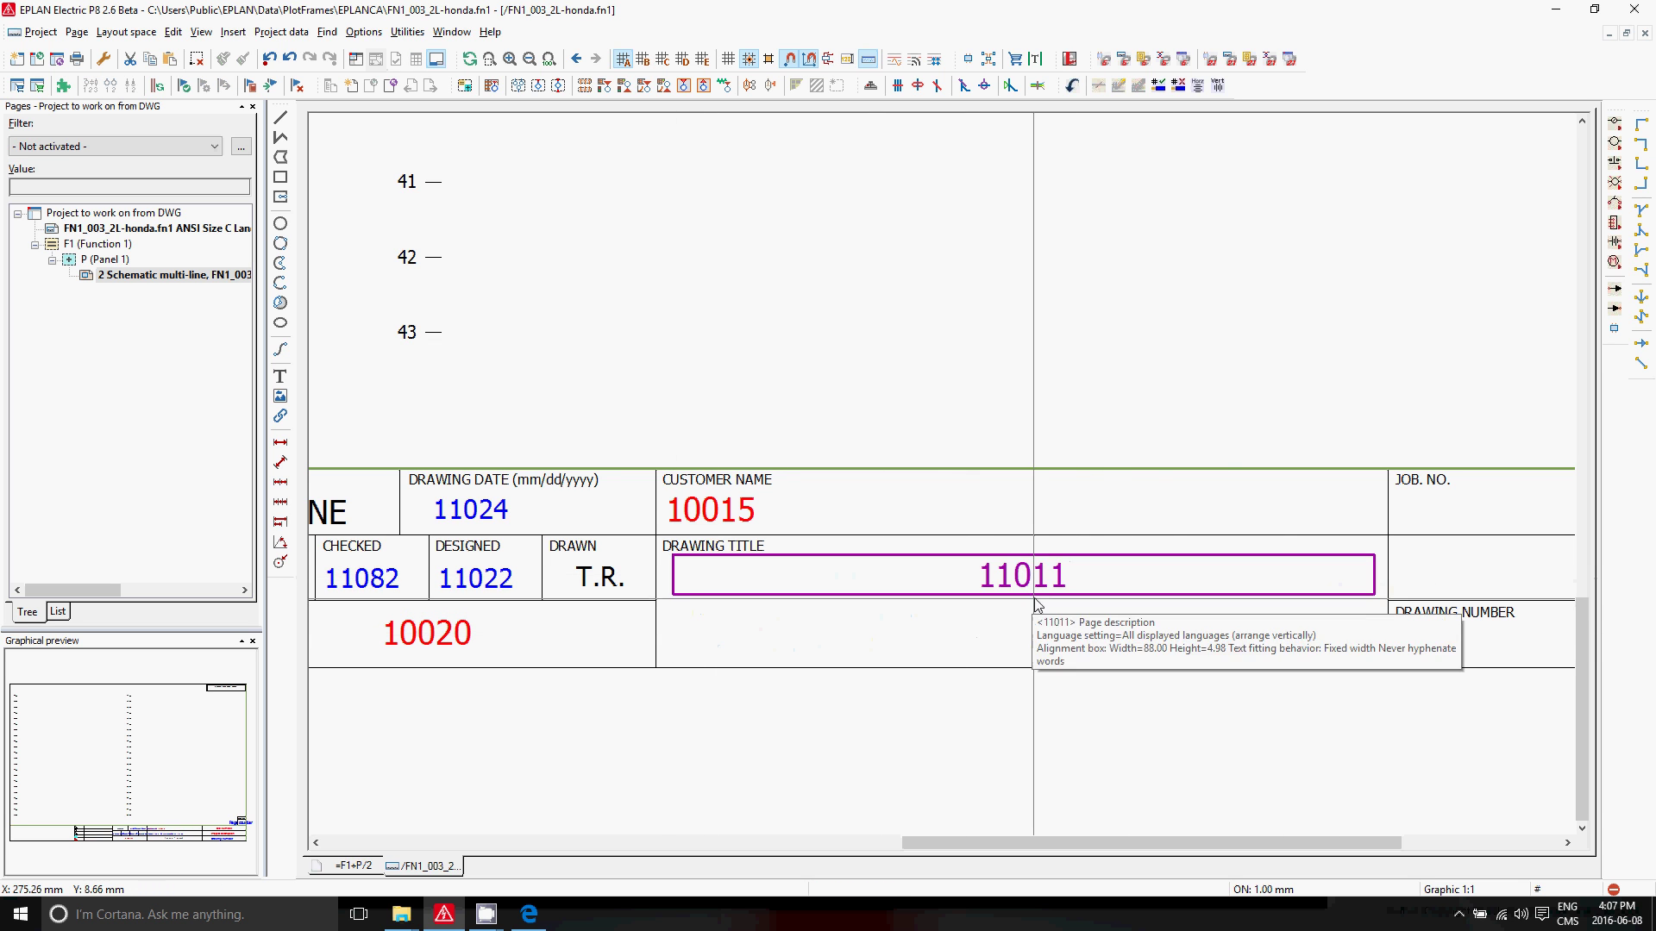
pyautogui.moveTo(1028, 595); pyautogui.dragTo(1026, 662)
pyautogui.click(1026, 661)
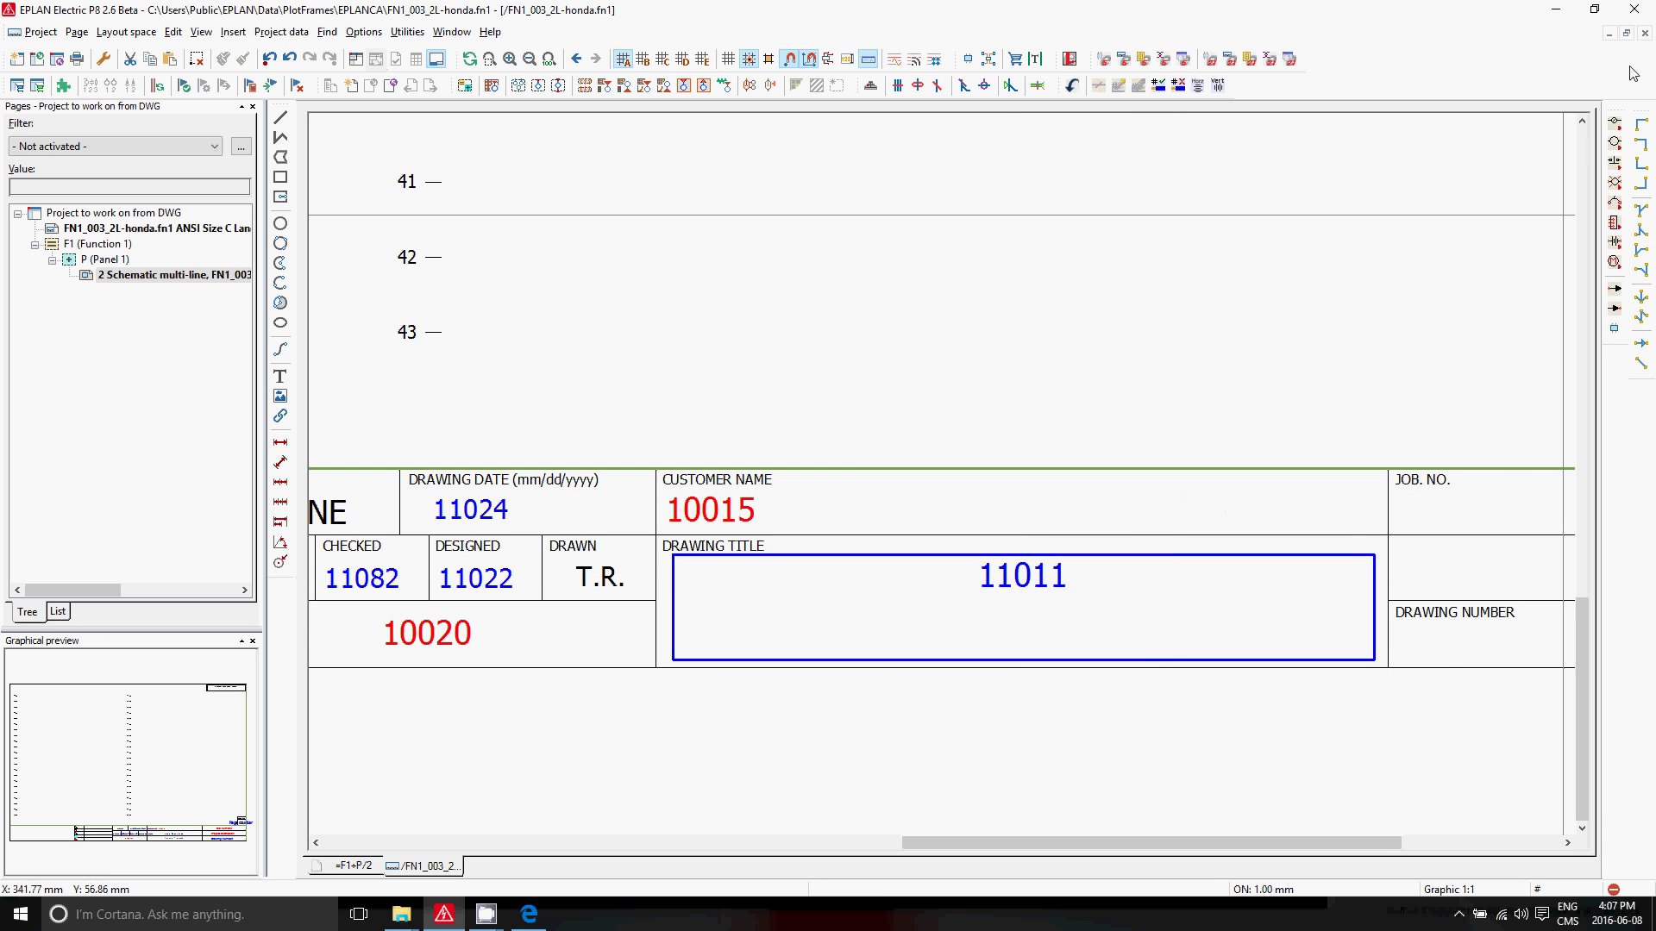
# Close the plot frame, synchronize the project's master data, and check the page properties and title block of page 2
pyautogui.click(1644, 35)
pyautogui.click(898, 480)
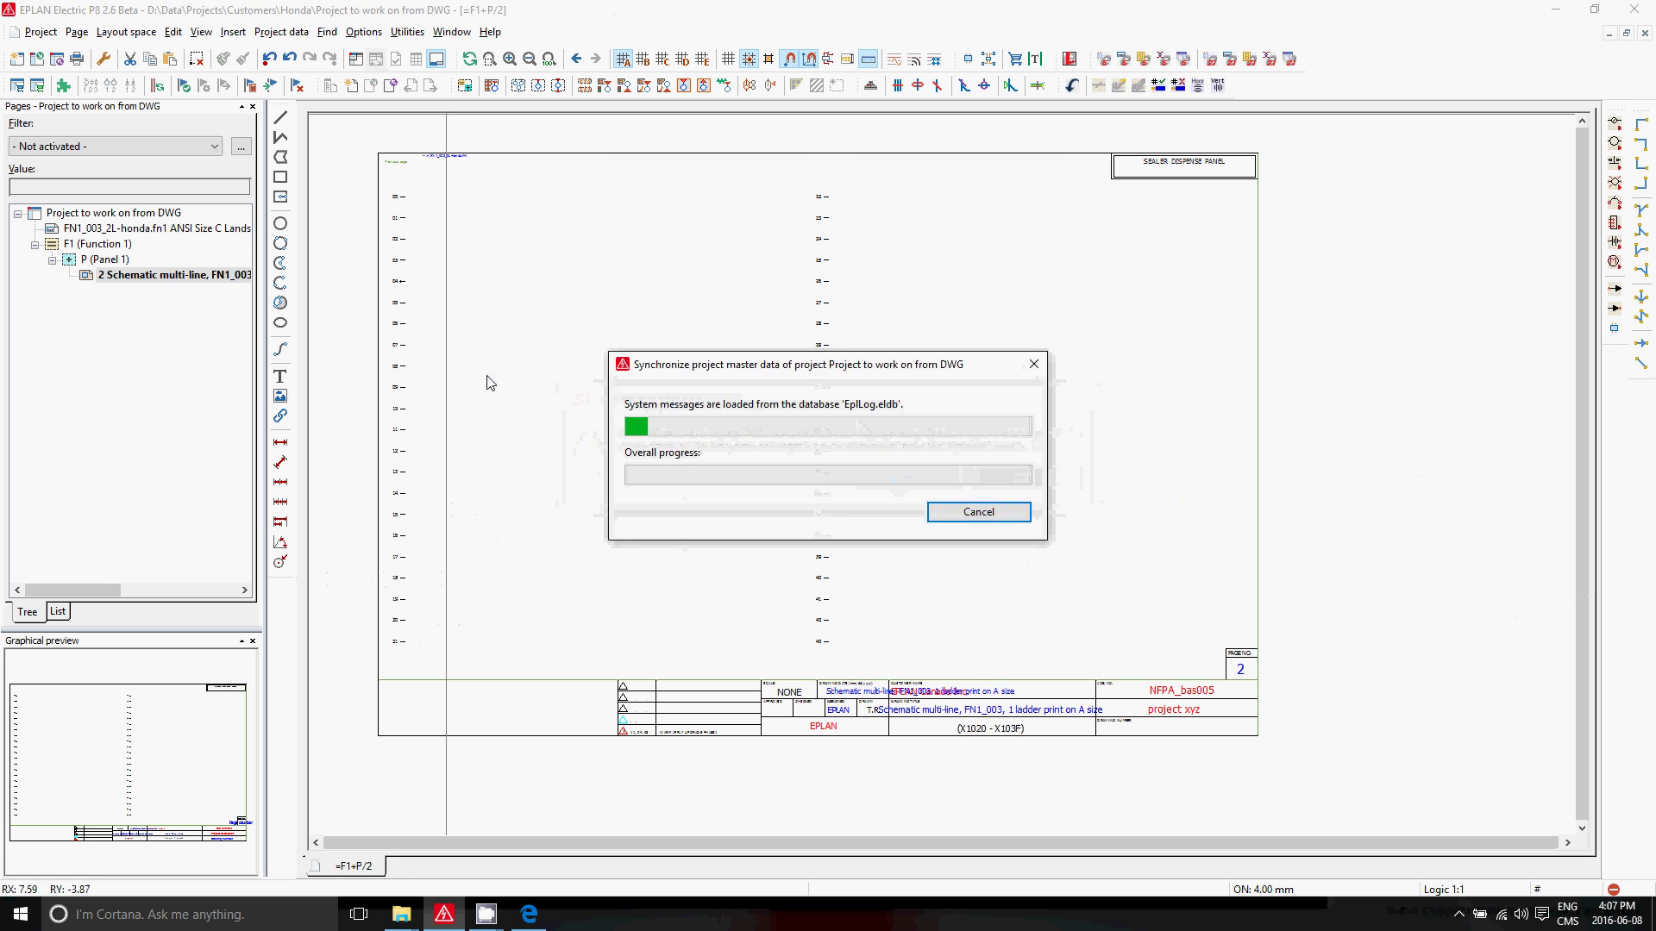
pyautogui.scroll(2, 984, 775)
pyautogui.doubleClick(1002, 691)
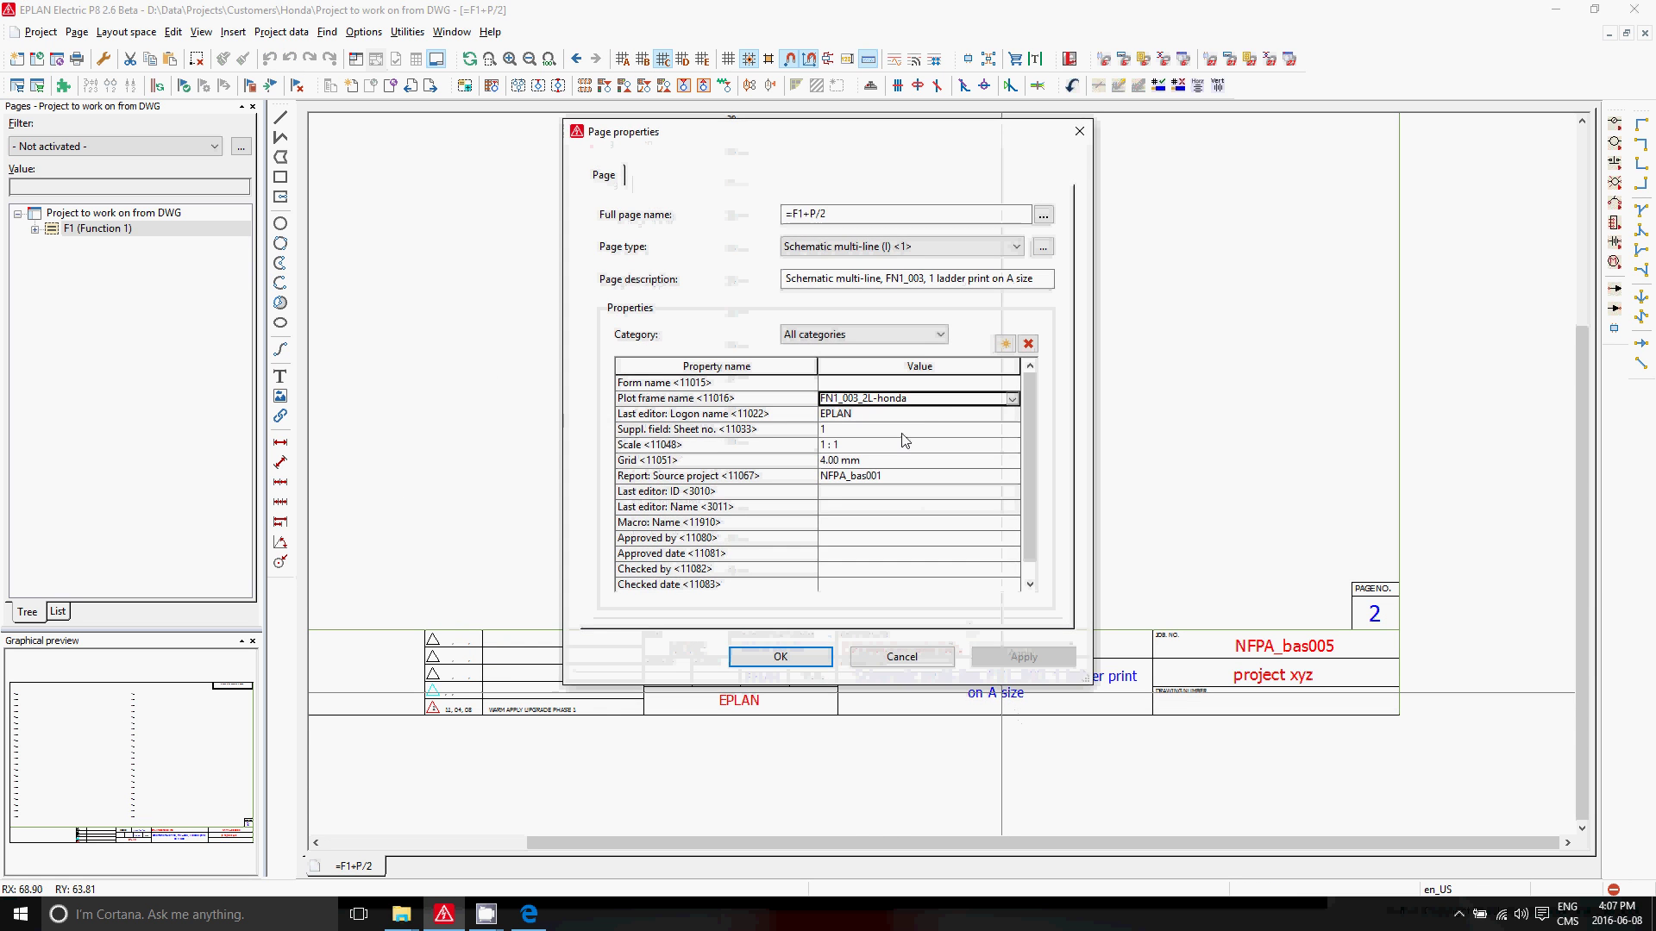
pyautogui.click(902, 656)
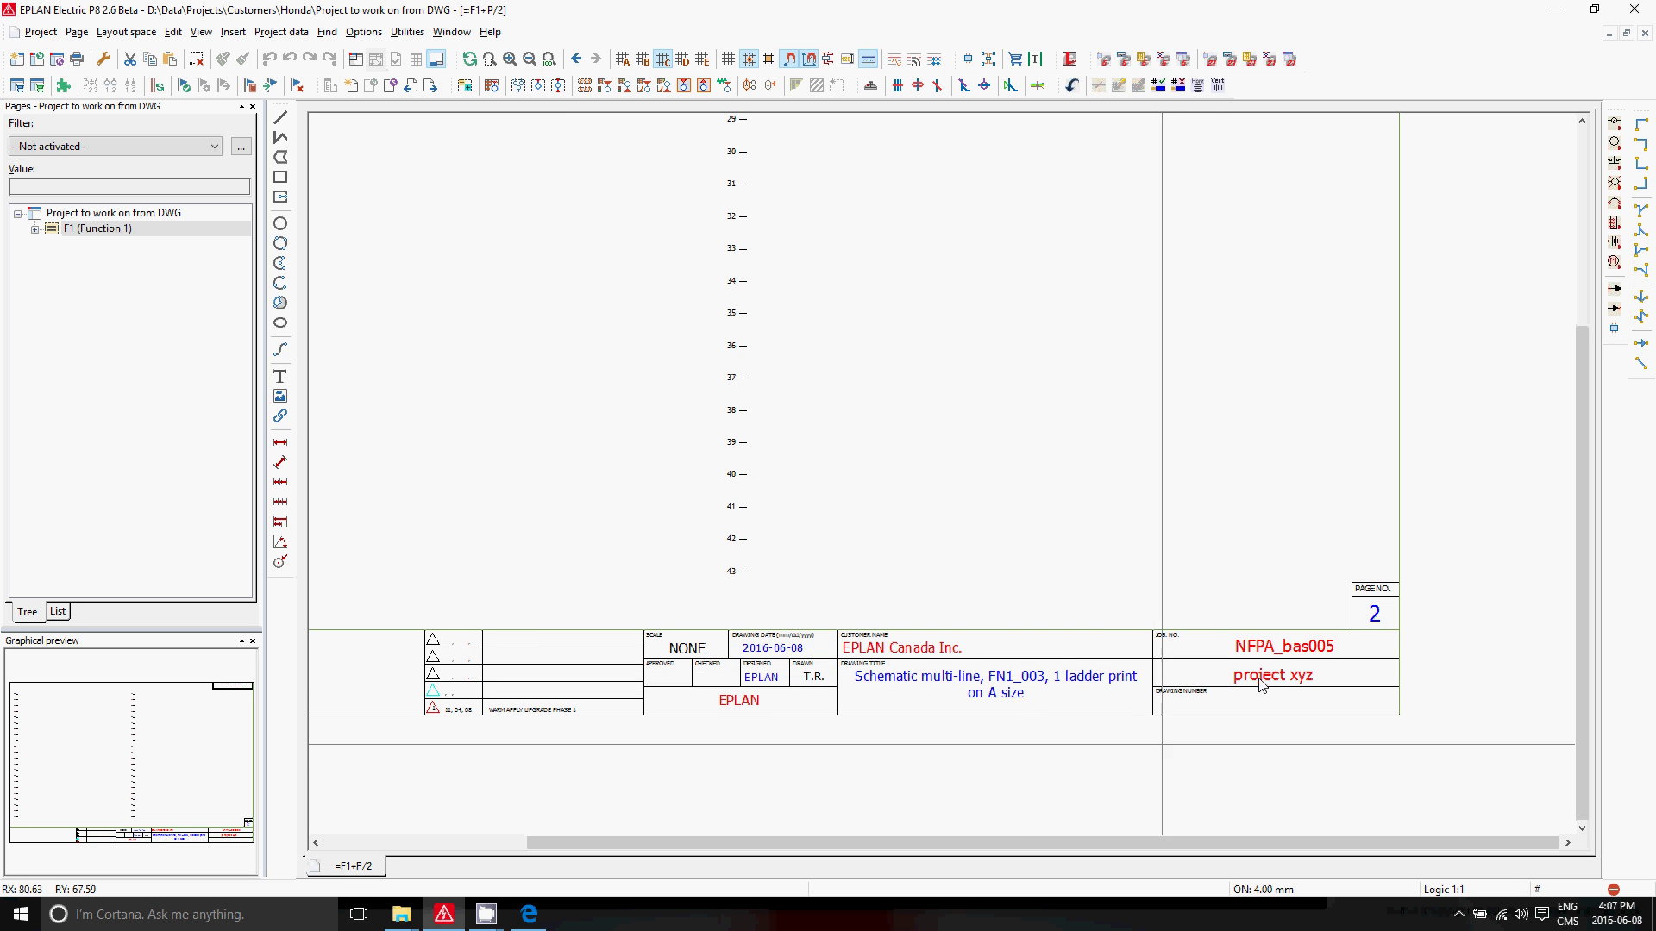
pyautogui.scroll(-2, 869, 398)
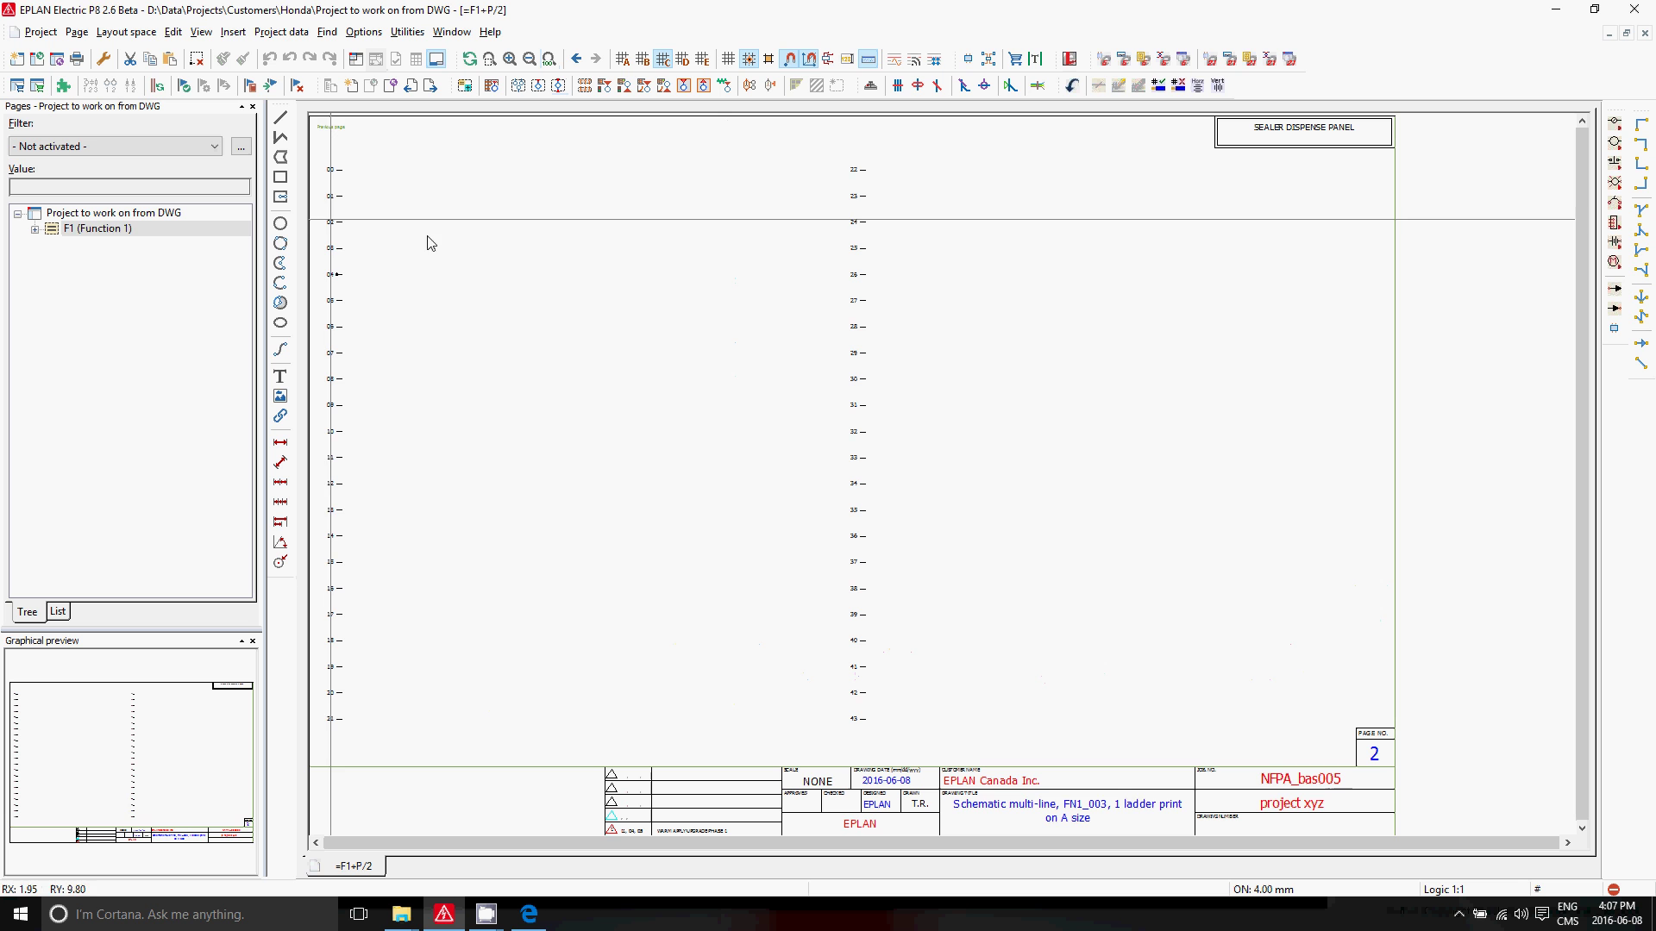
# Insert two mechanical limit switch NO contacts side by side at row 02, accepting their default properties
pyautogui.rightClick(450, 217)
pyautogui.click(532, 313)
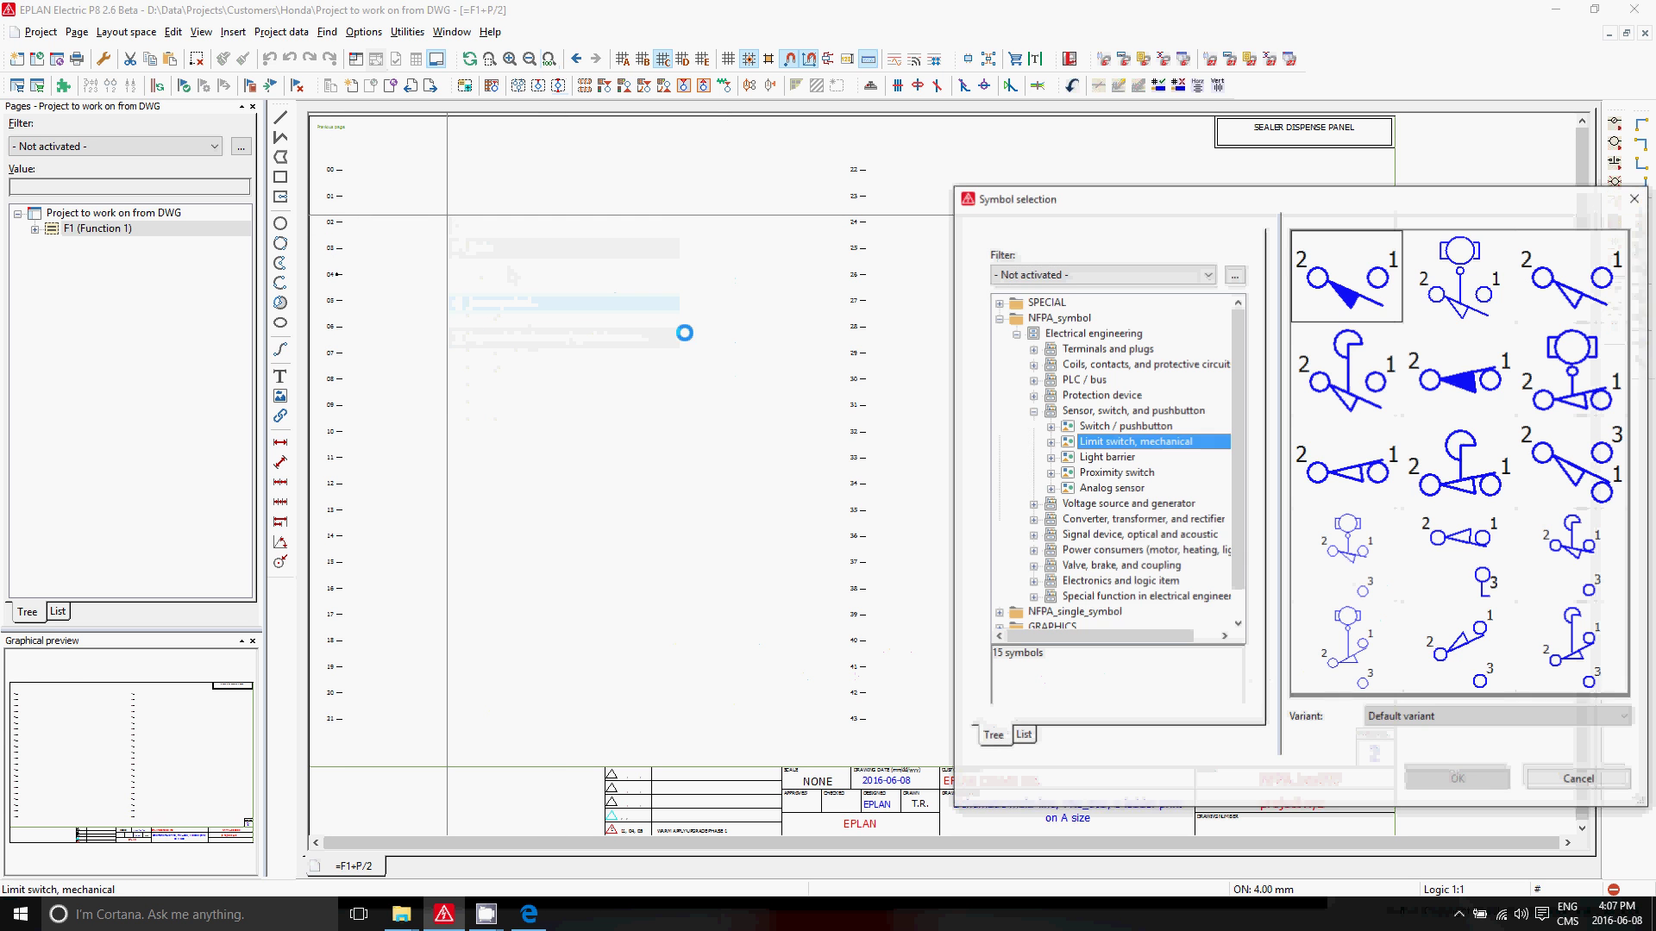
pyautogui.press('Return')
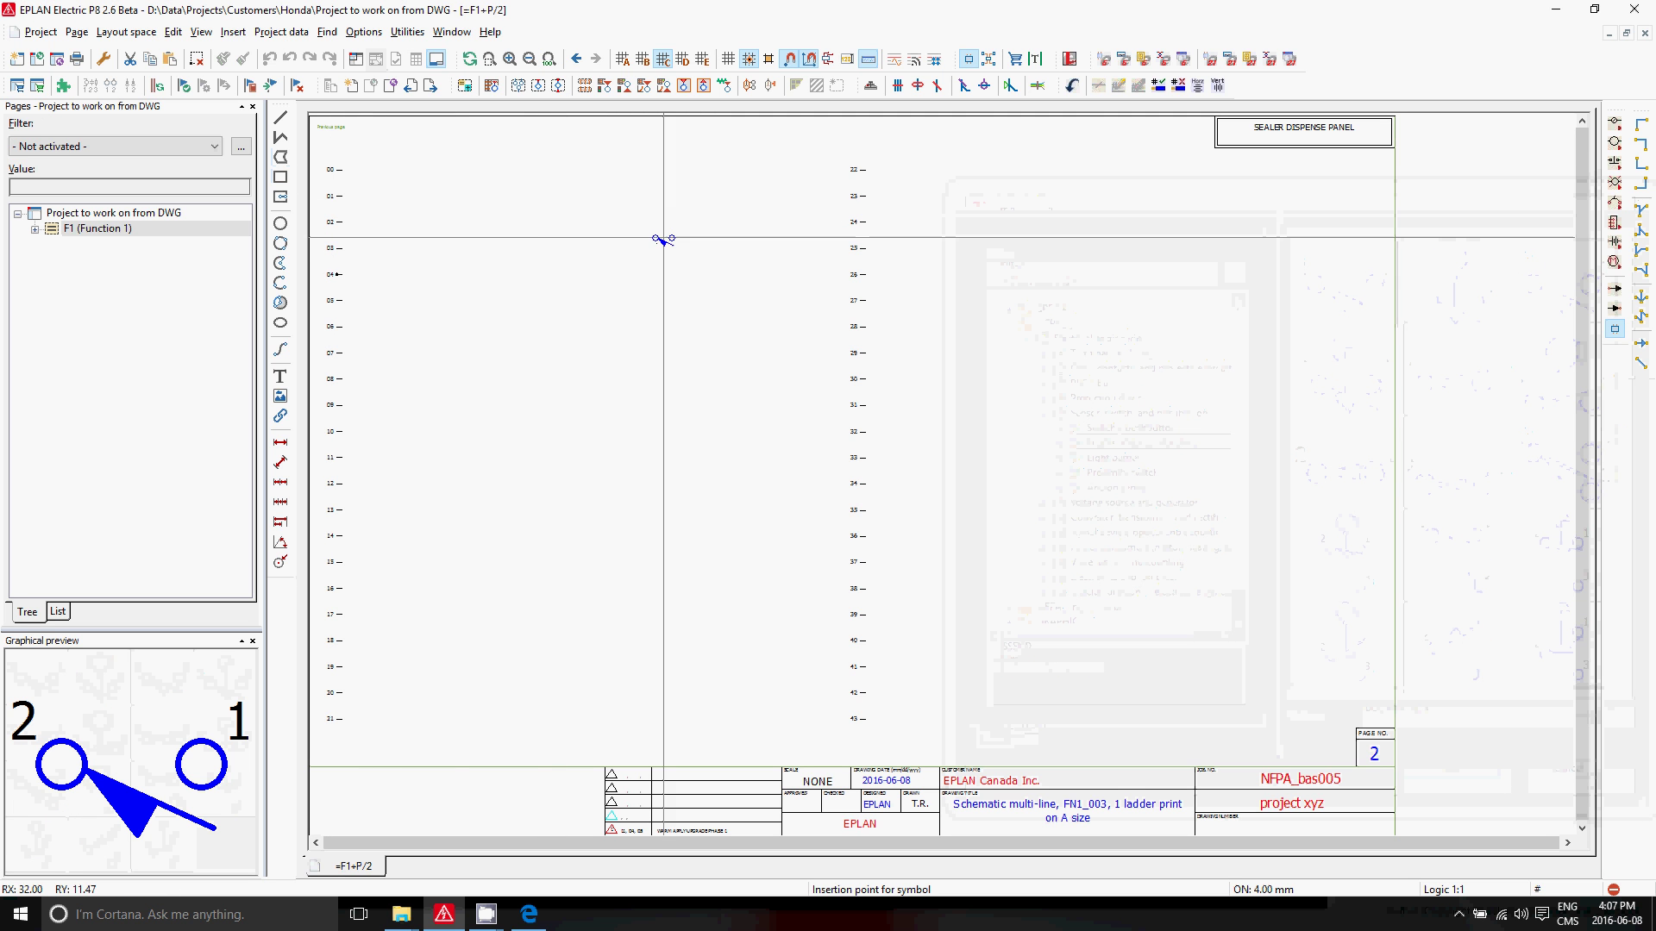
pyautogui.click(497, 217)
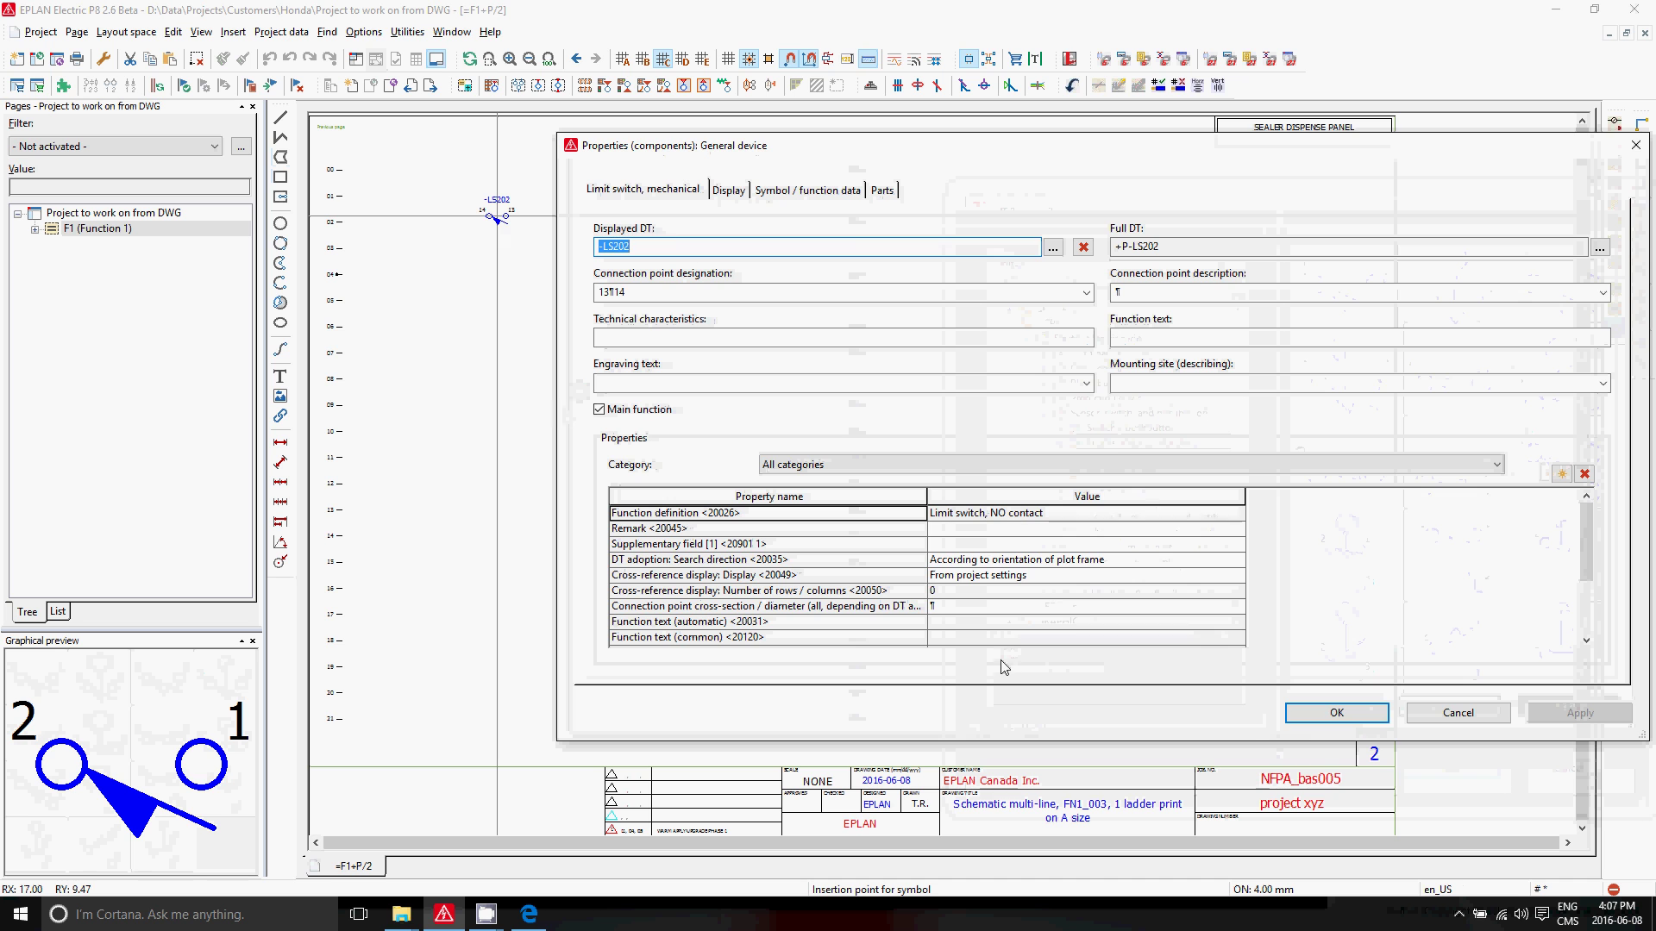
pyautogui.click(1289, 720)
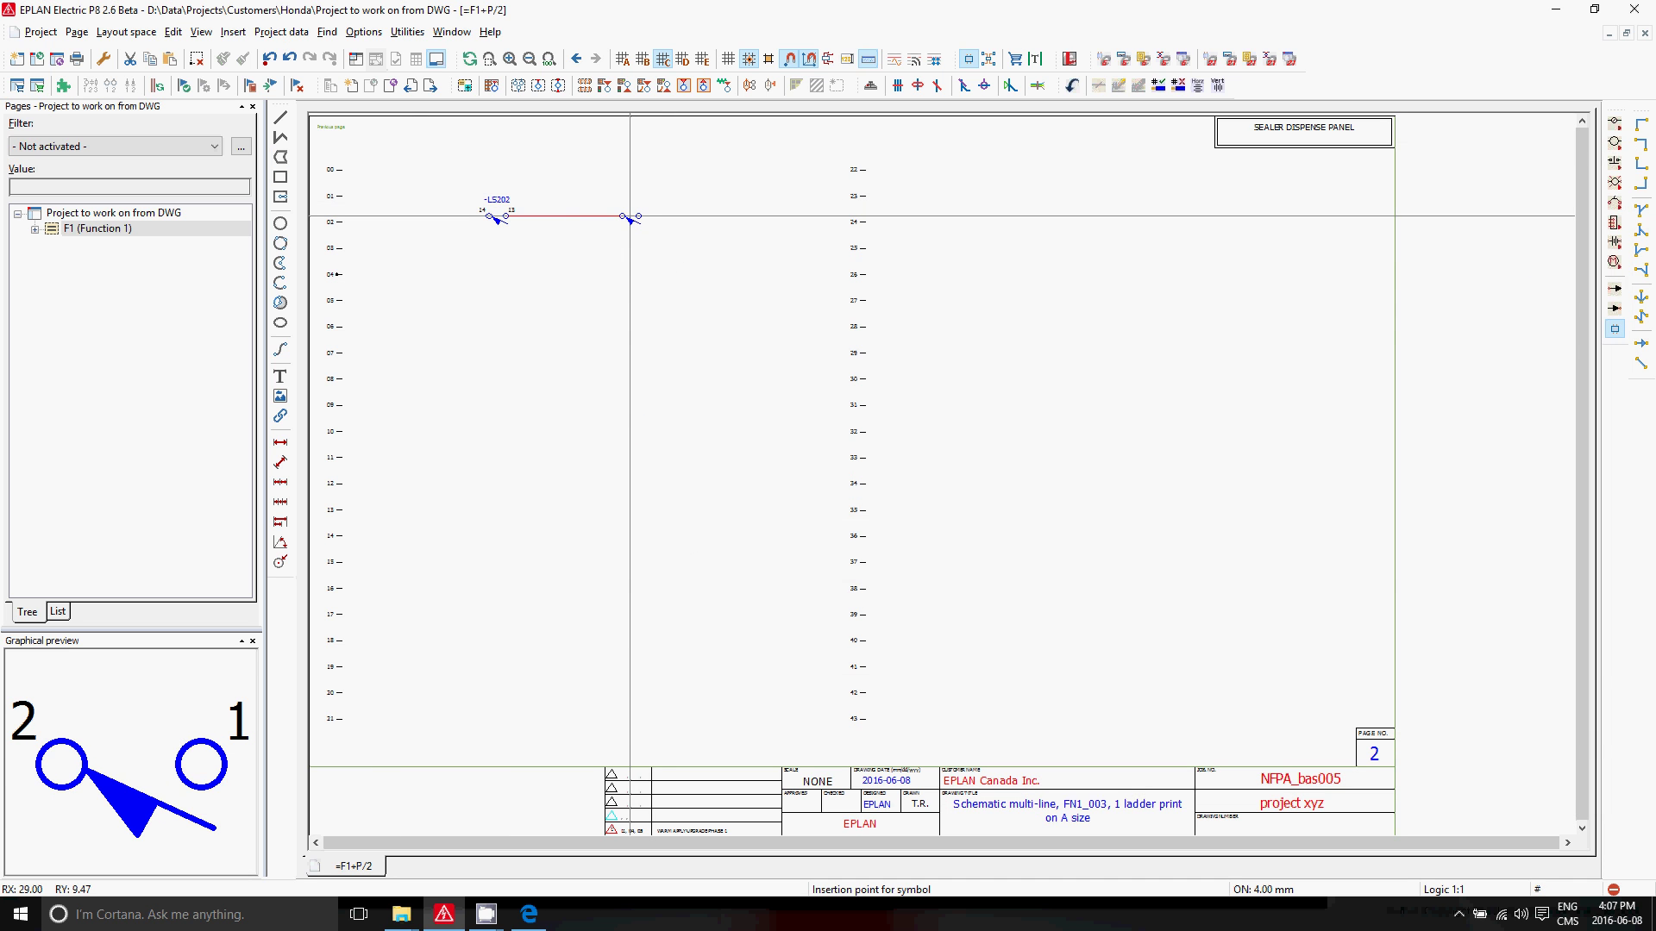
pyautogui.click(630, 218)
pyautogui.click(1335, 710)
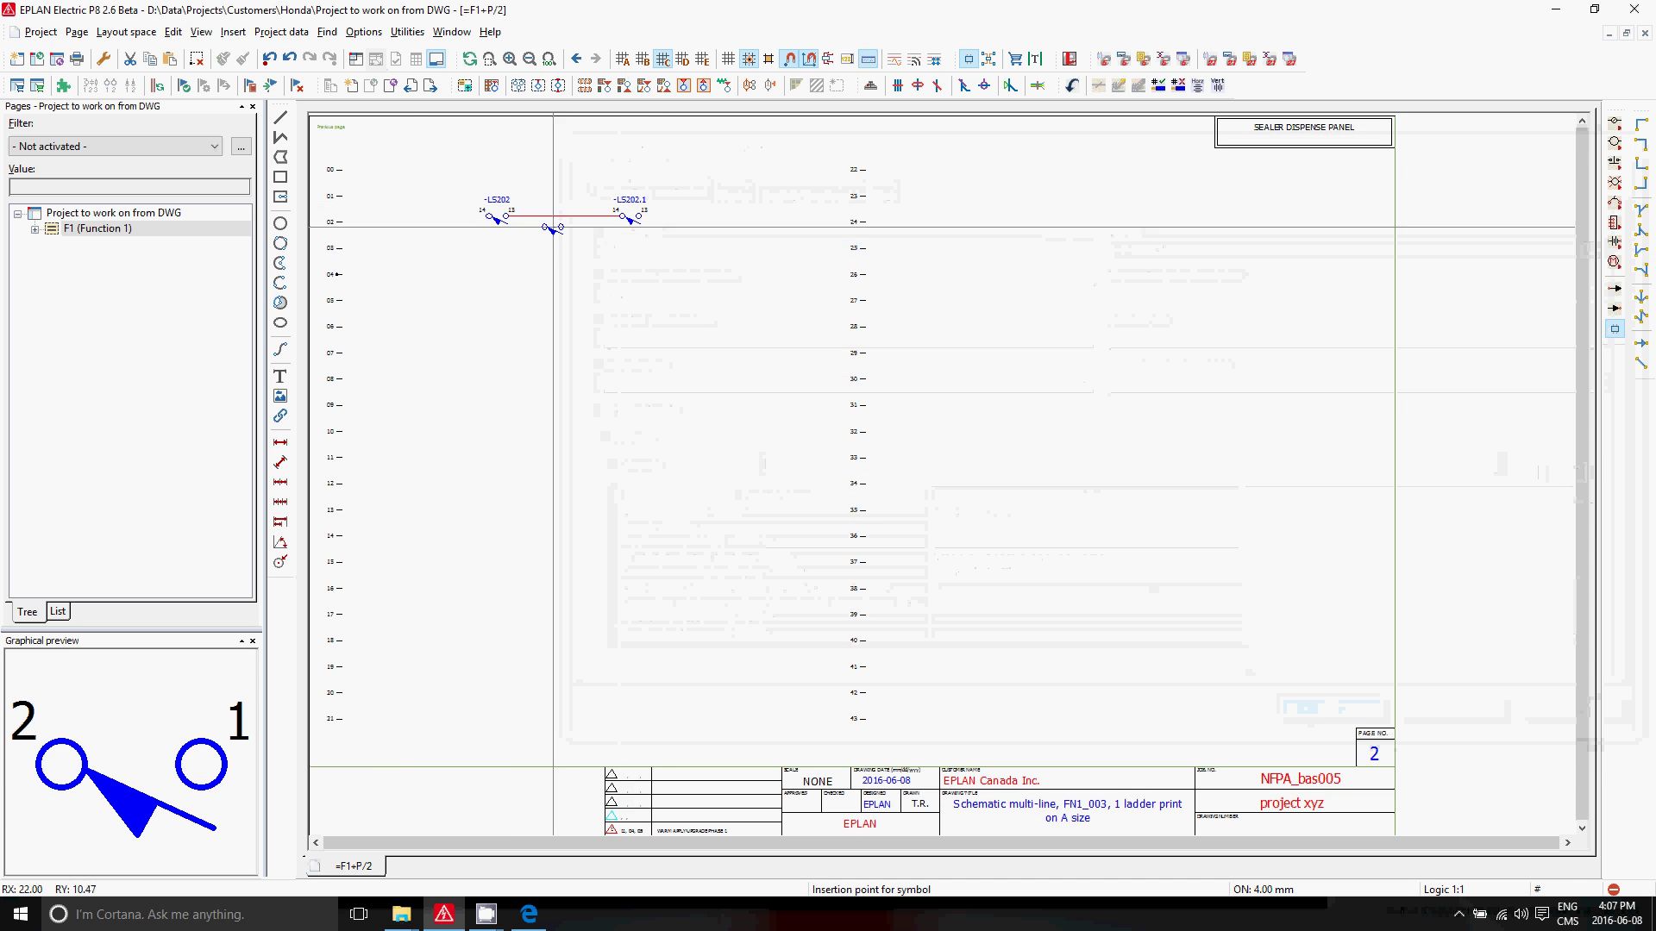
# Move the second limit switch directly below the first one, near row 04
pyautogui.scroll(3, 721, 234)
pyautogui.scroll(-3, 722, 231)
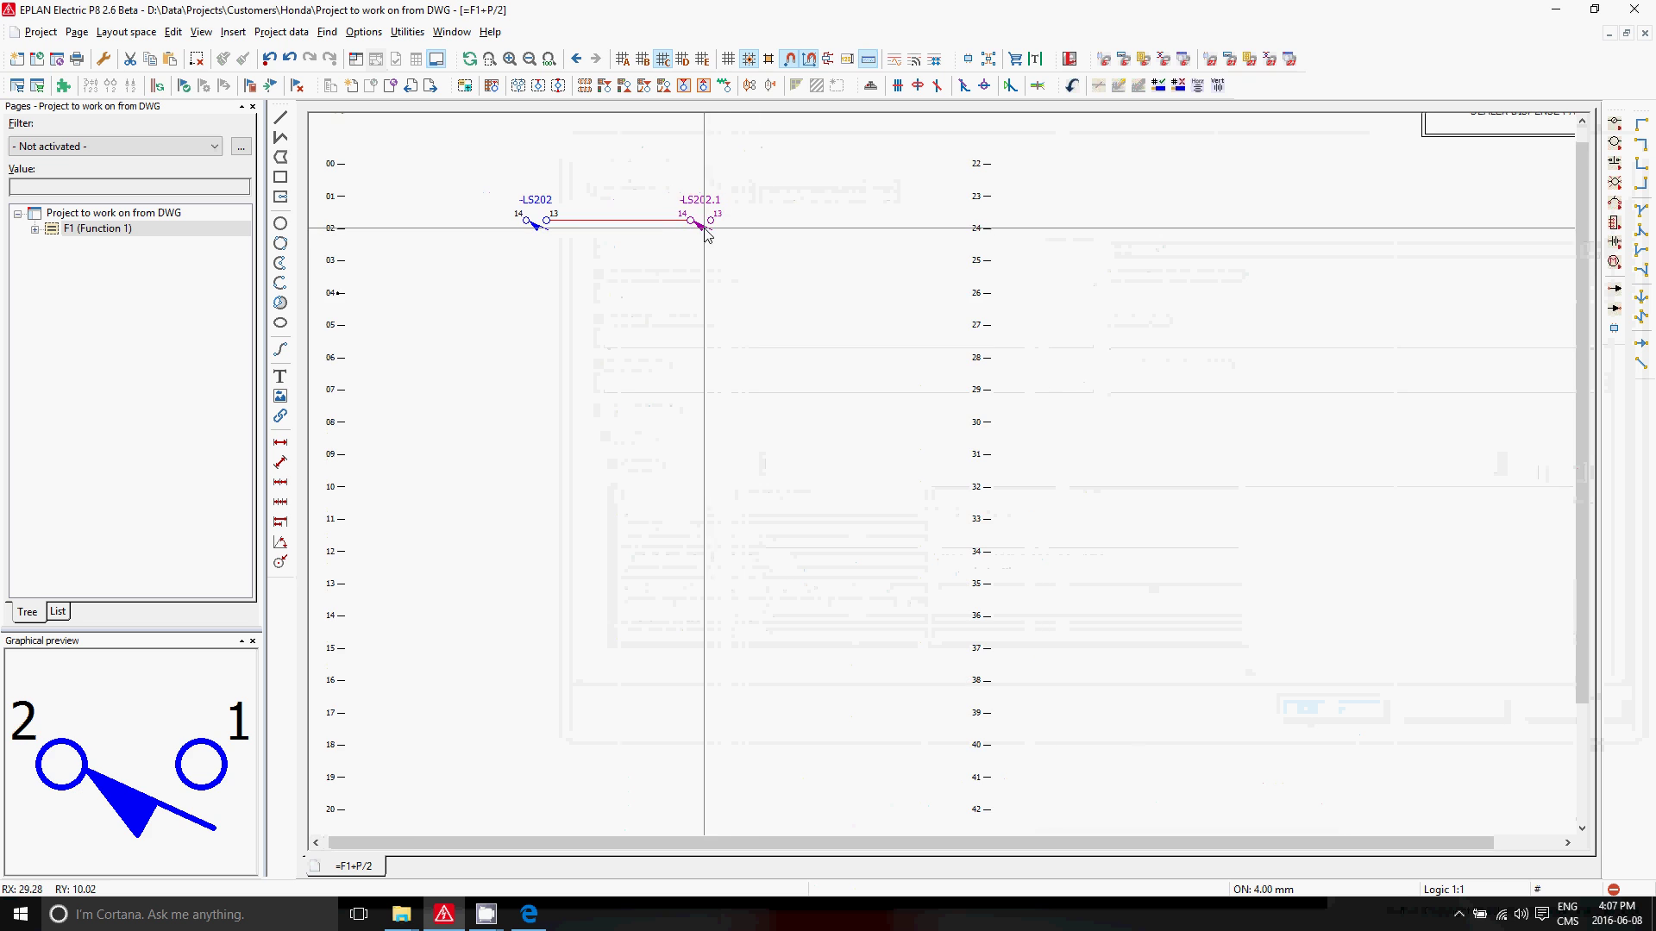
pyautogui.click(539, 315)
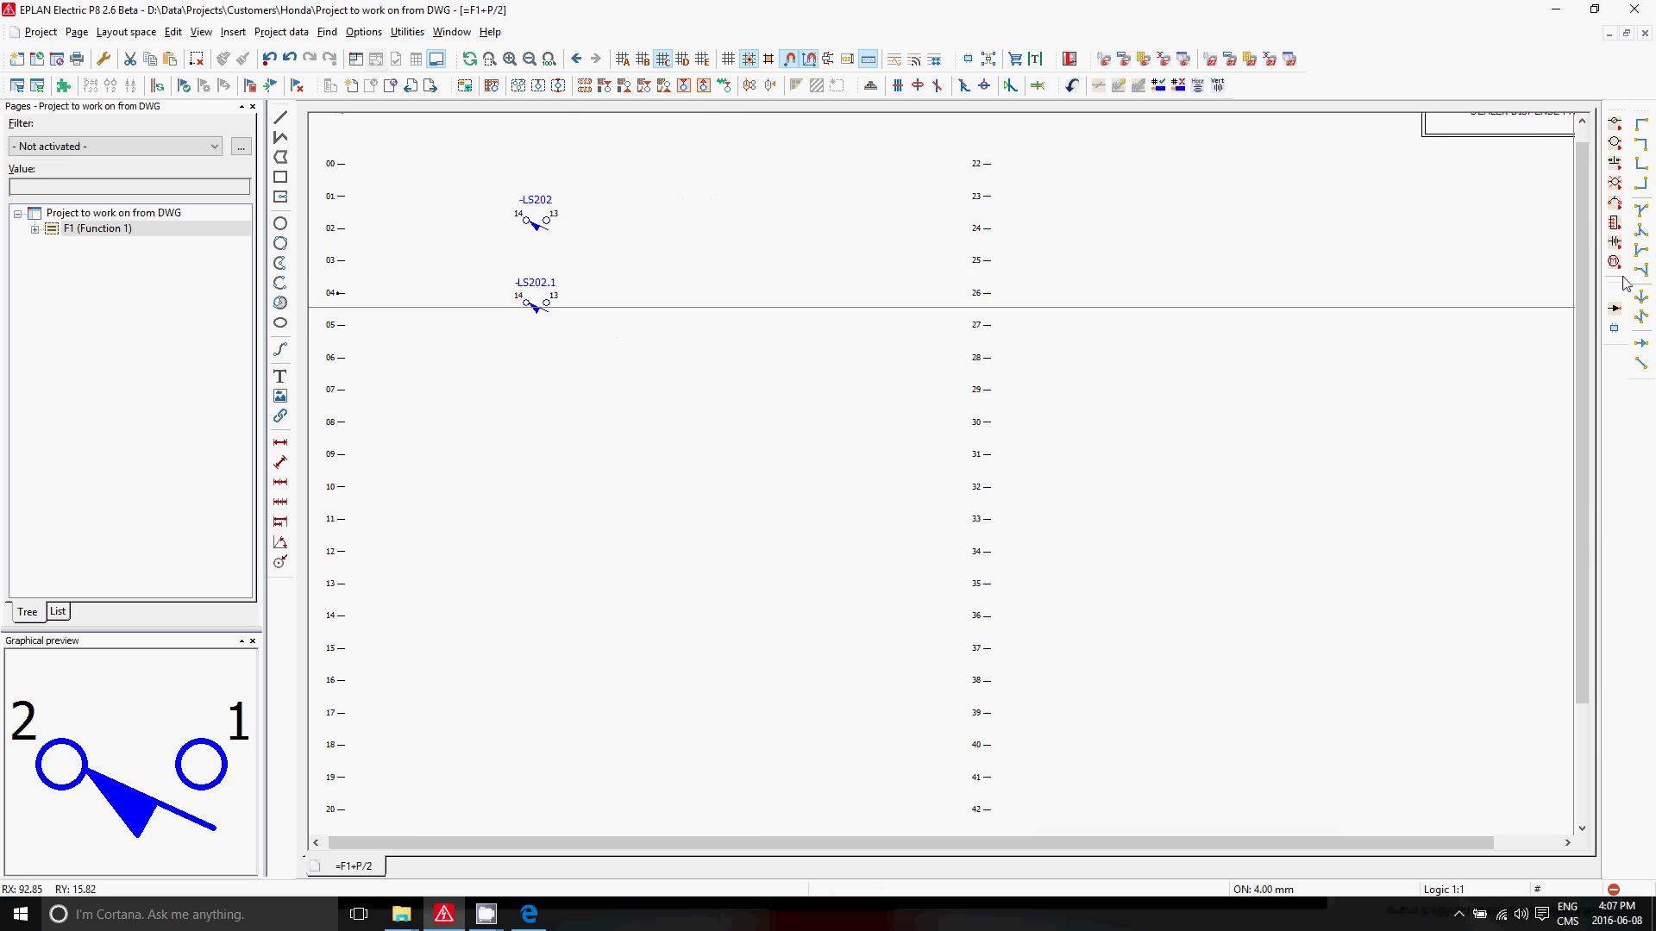
# Connect the two limit switch rungs with vertical runs of T-nodes, right on the left side and left on the right side
pyautogui.click(1641, 252)
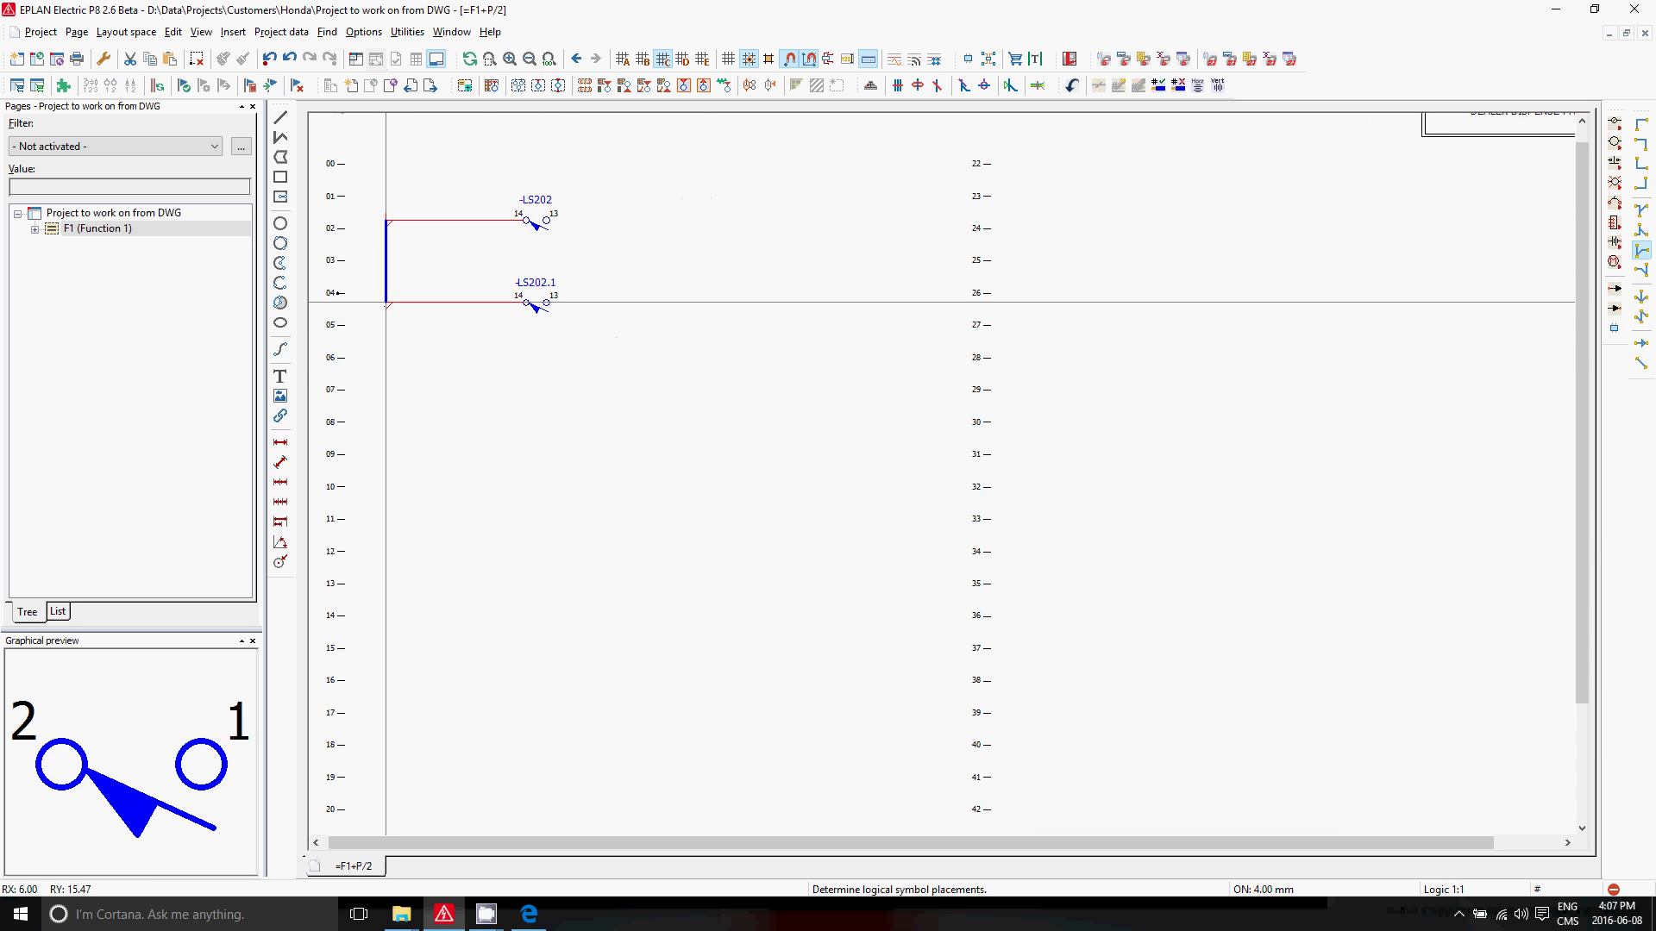
pyautogui.click(1642, 271)
pyautogui.click(837, 343)
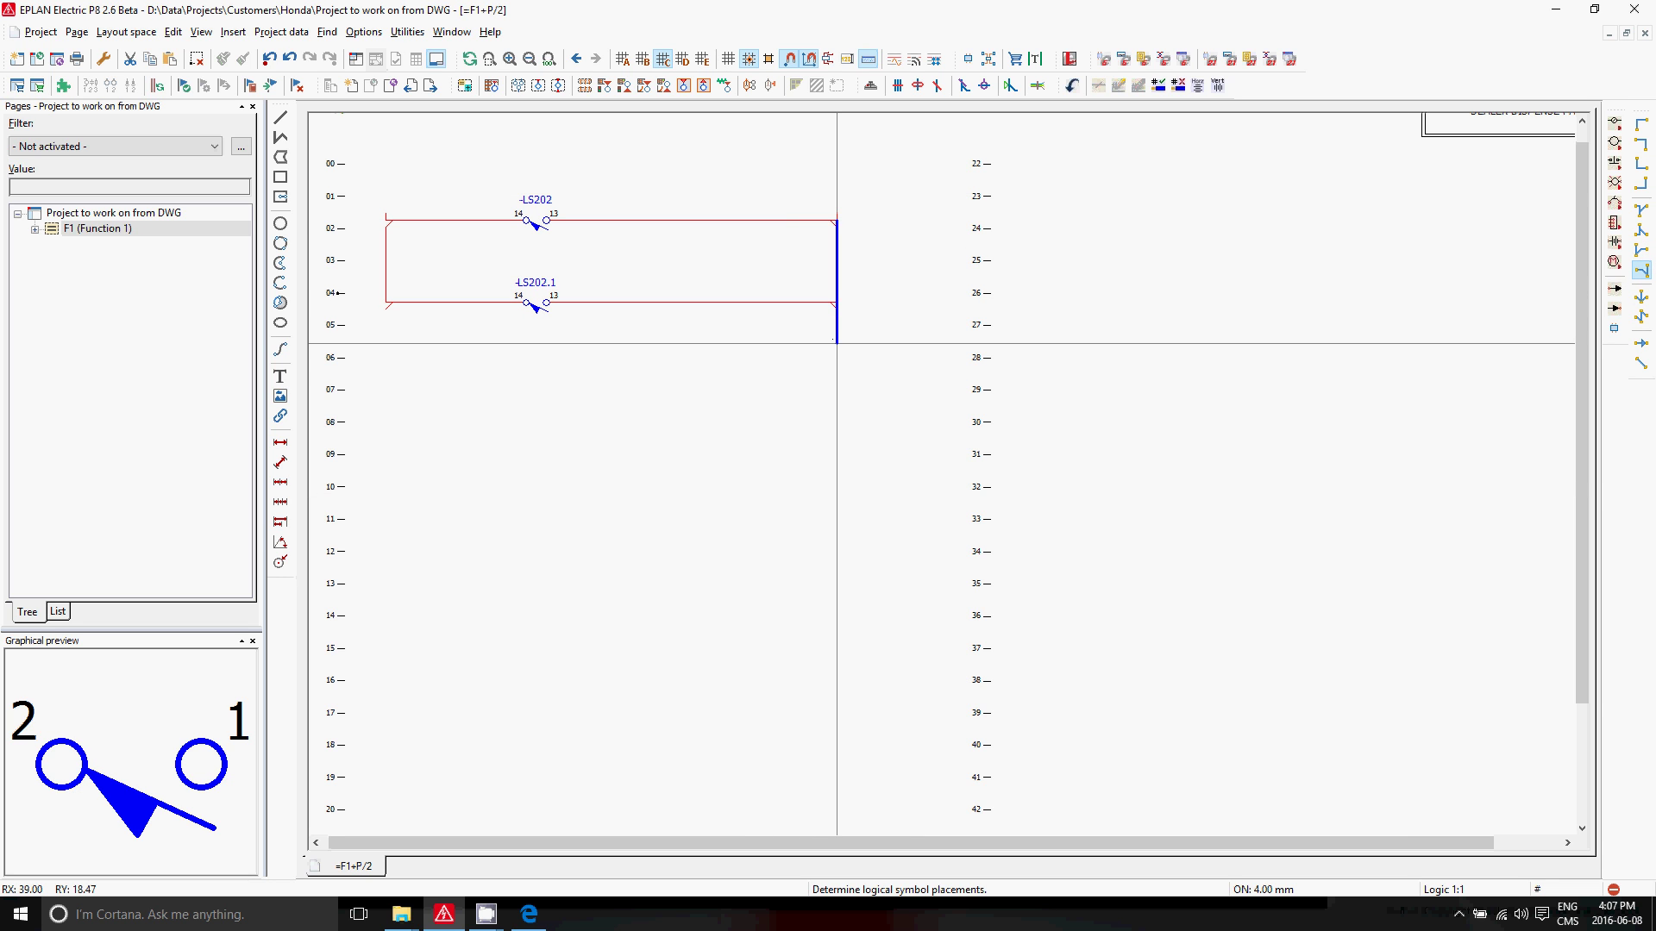
# Insert a general relay coil from Coils, contacts, and protective circuits on each rung, to the right of its limit switch
pyautogui.rightClick(862, 373)
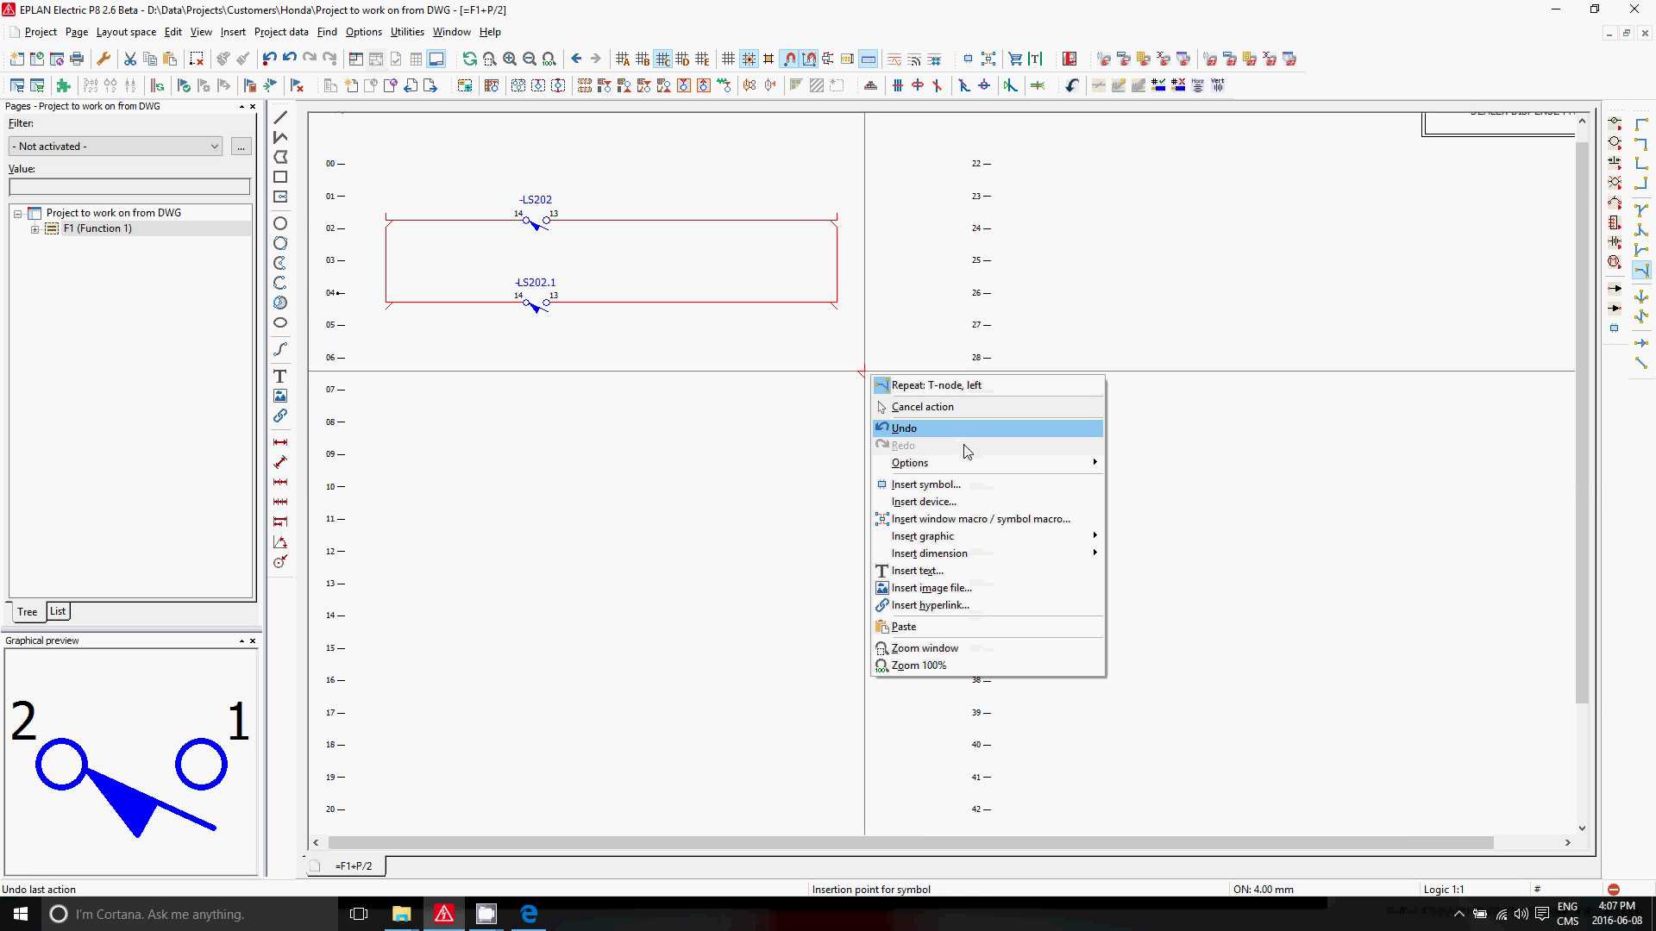
pyautogui.click(966, 485)
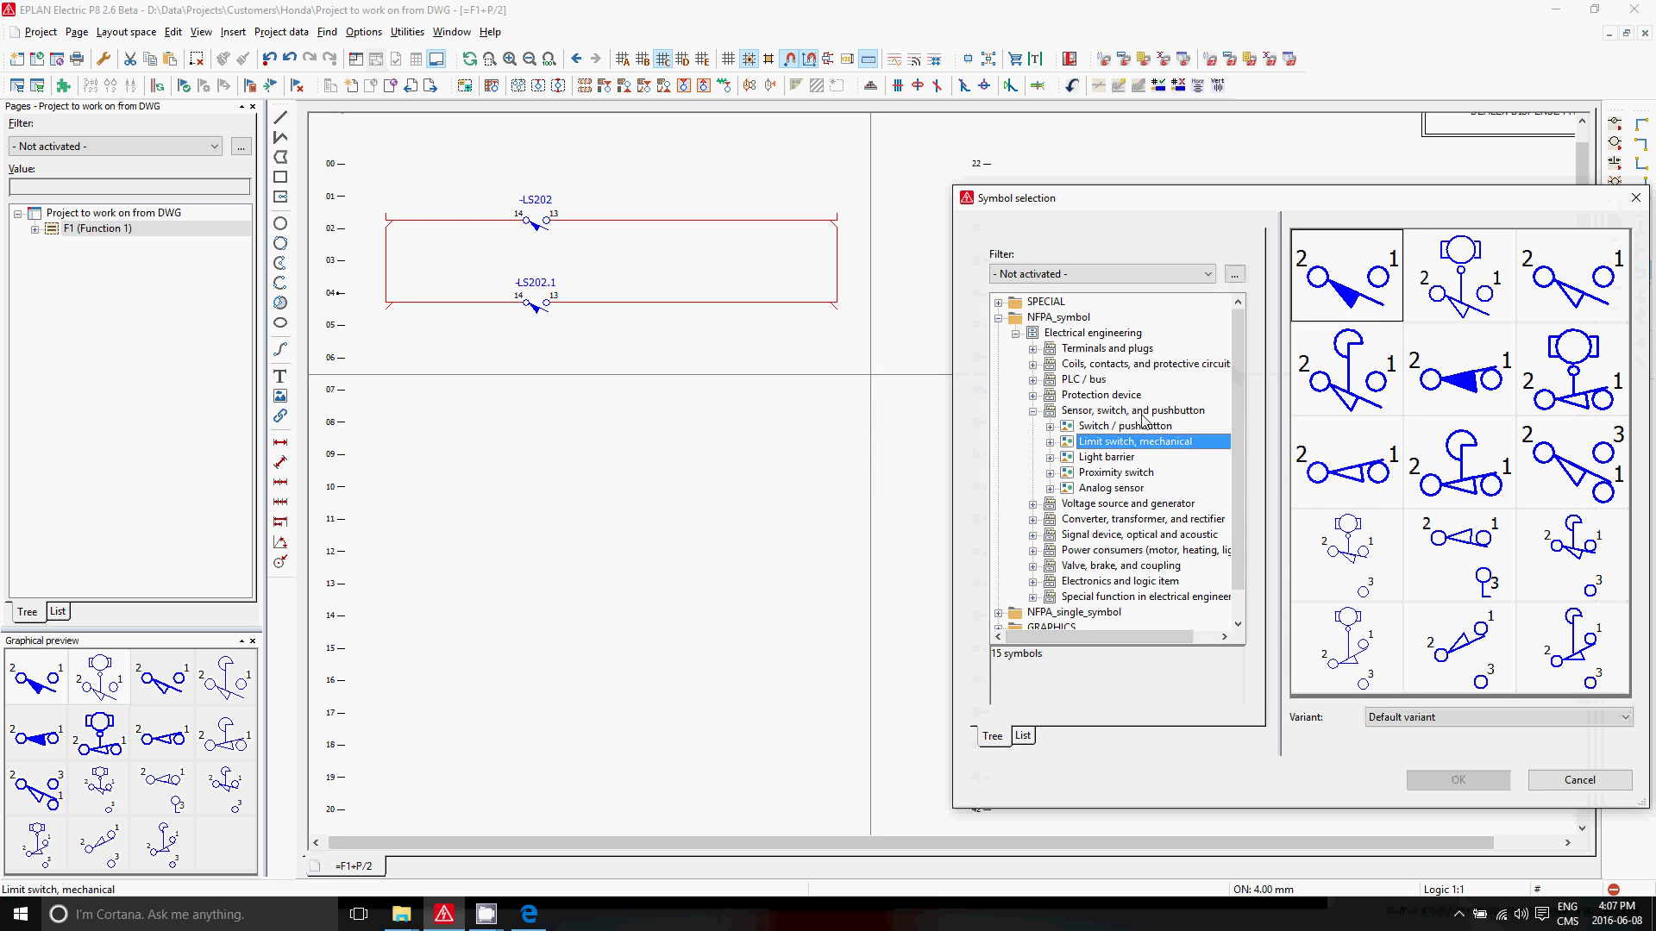
pyautogui.click(1141, 412)
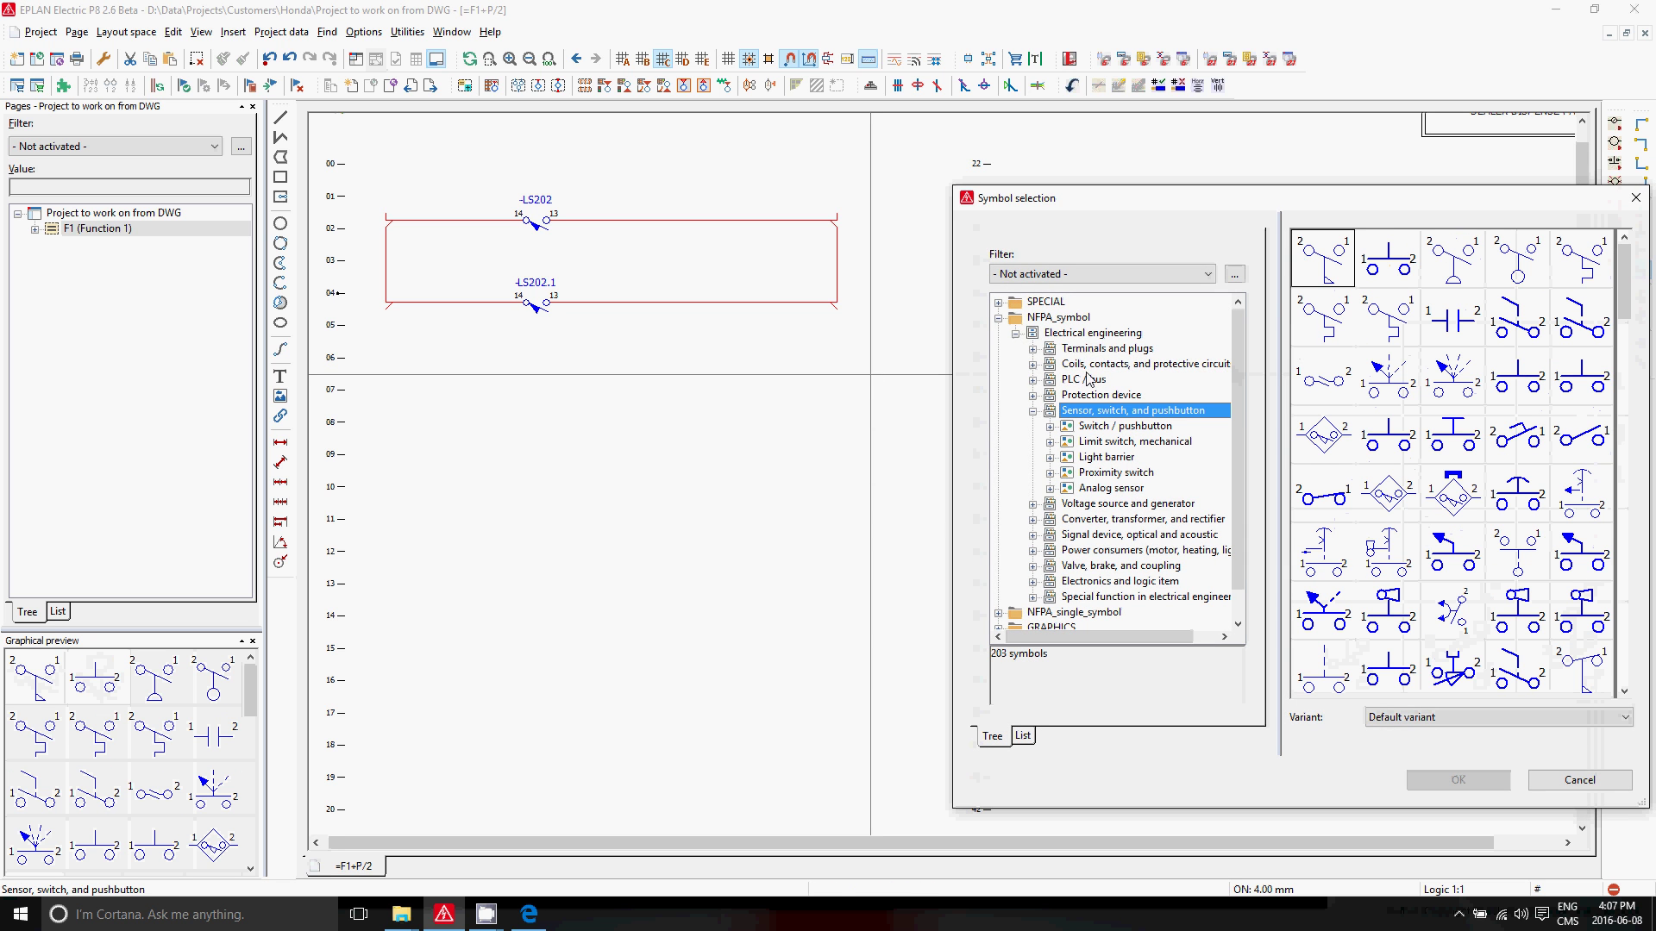
pyautogui.click(1130, 364)
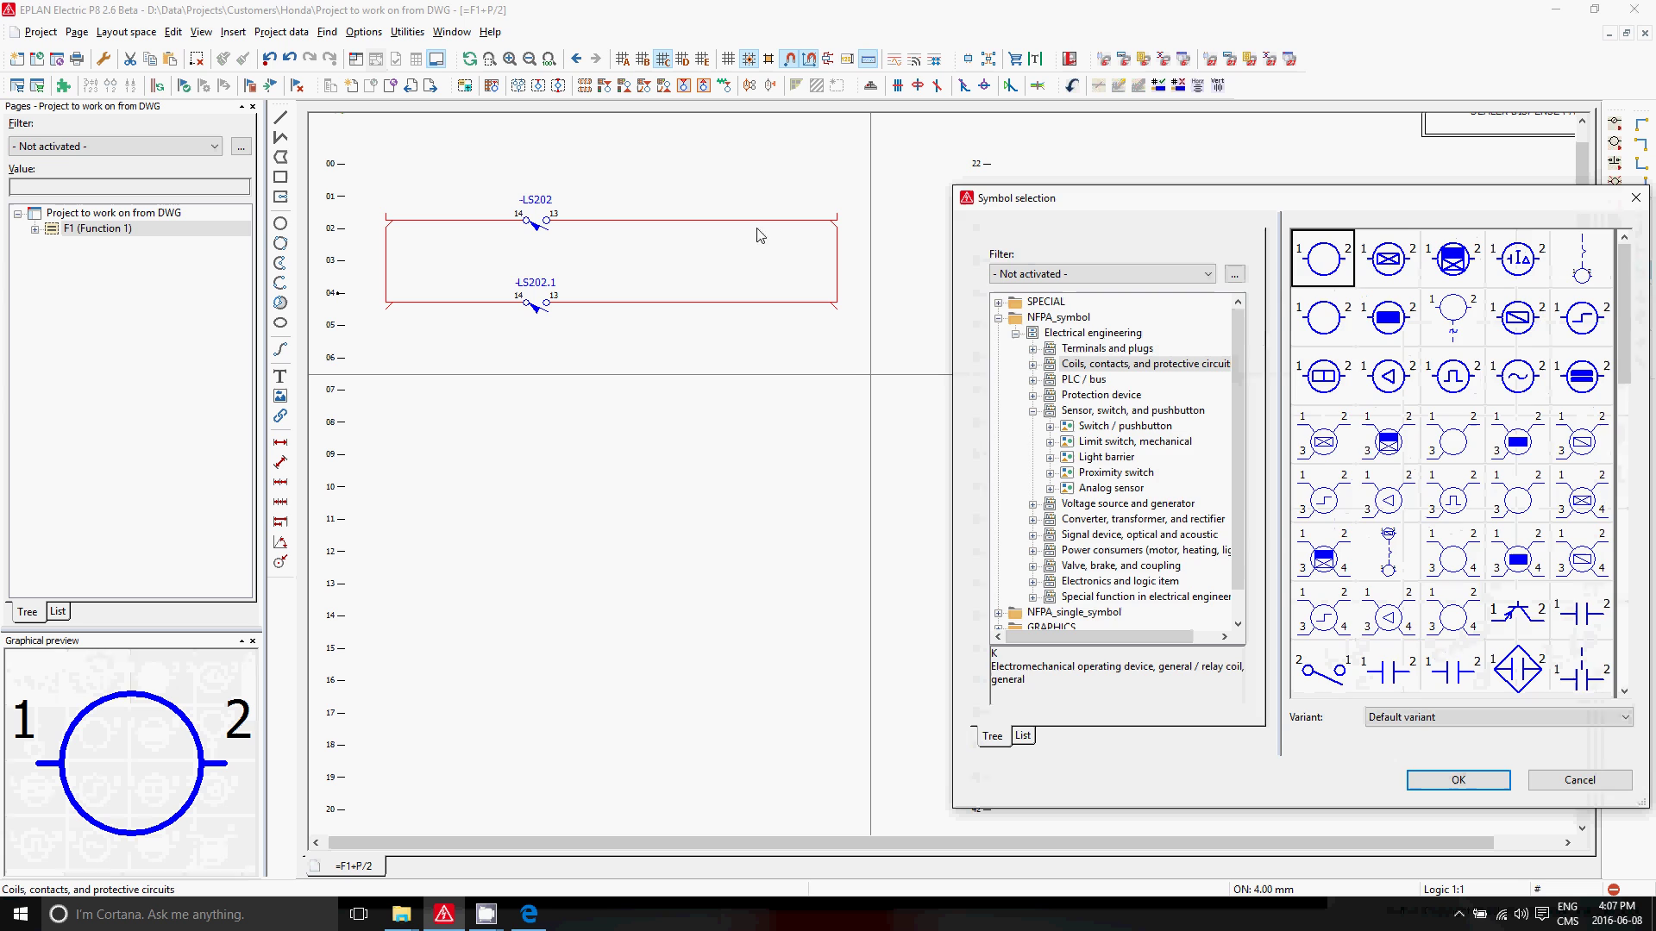
pyautogui.doubleClick(1335, 269)
pyautogui.click(741, 220)
pyautogui.click(741, 301)
pyautogui.press('Escape')
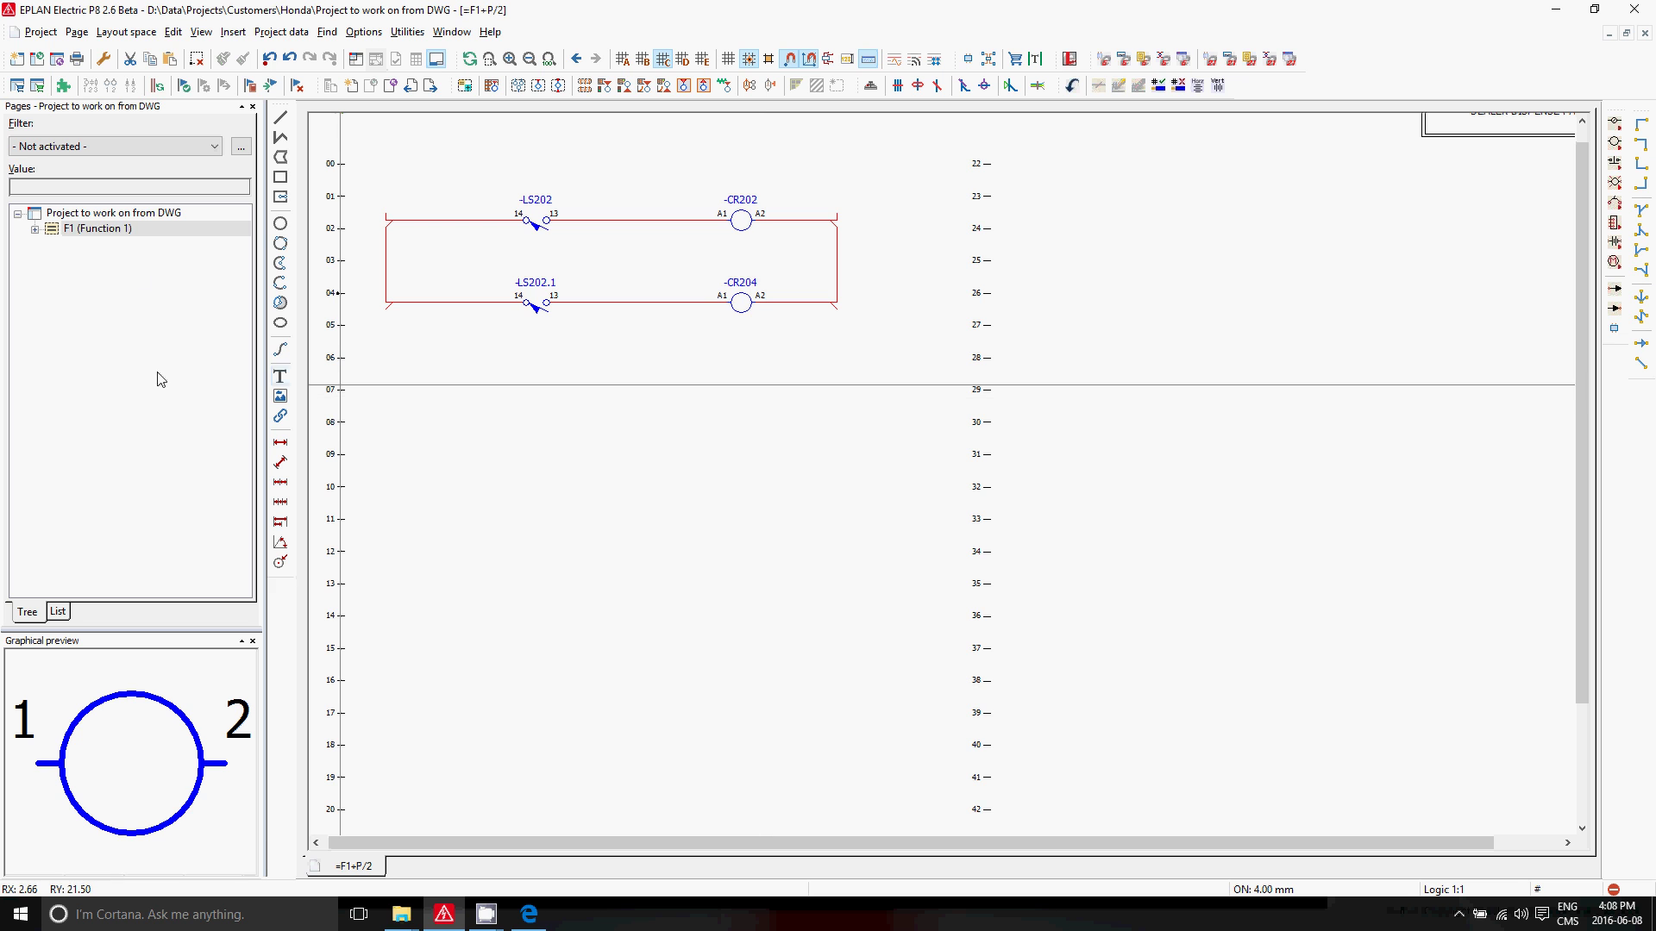
# Start a DWG page import and select the four C0878002 CC-Link drawings plus D07 (Safety Power 24Vdc Distribution) from the dwg files honda folder
pyautogui.click(77, 32)
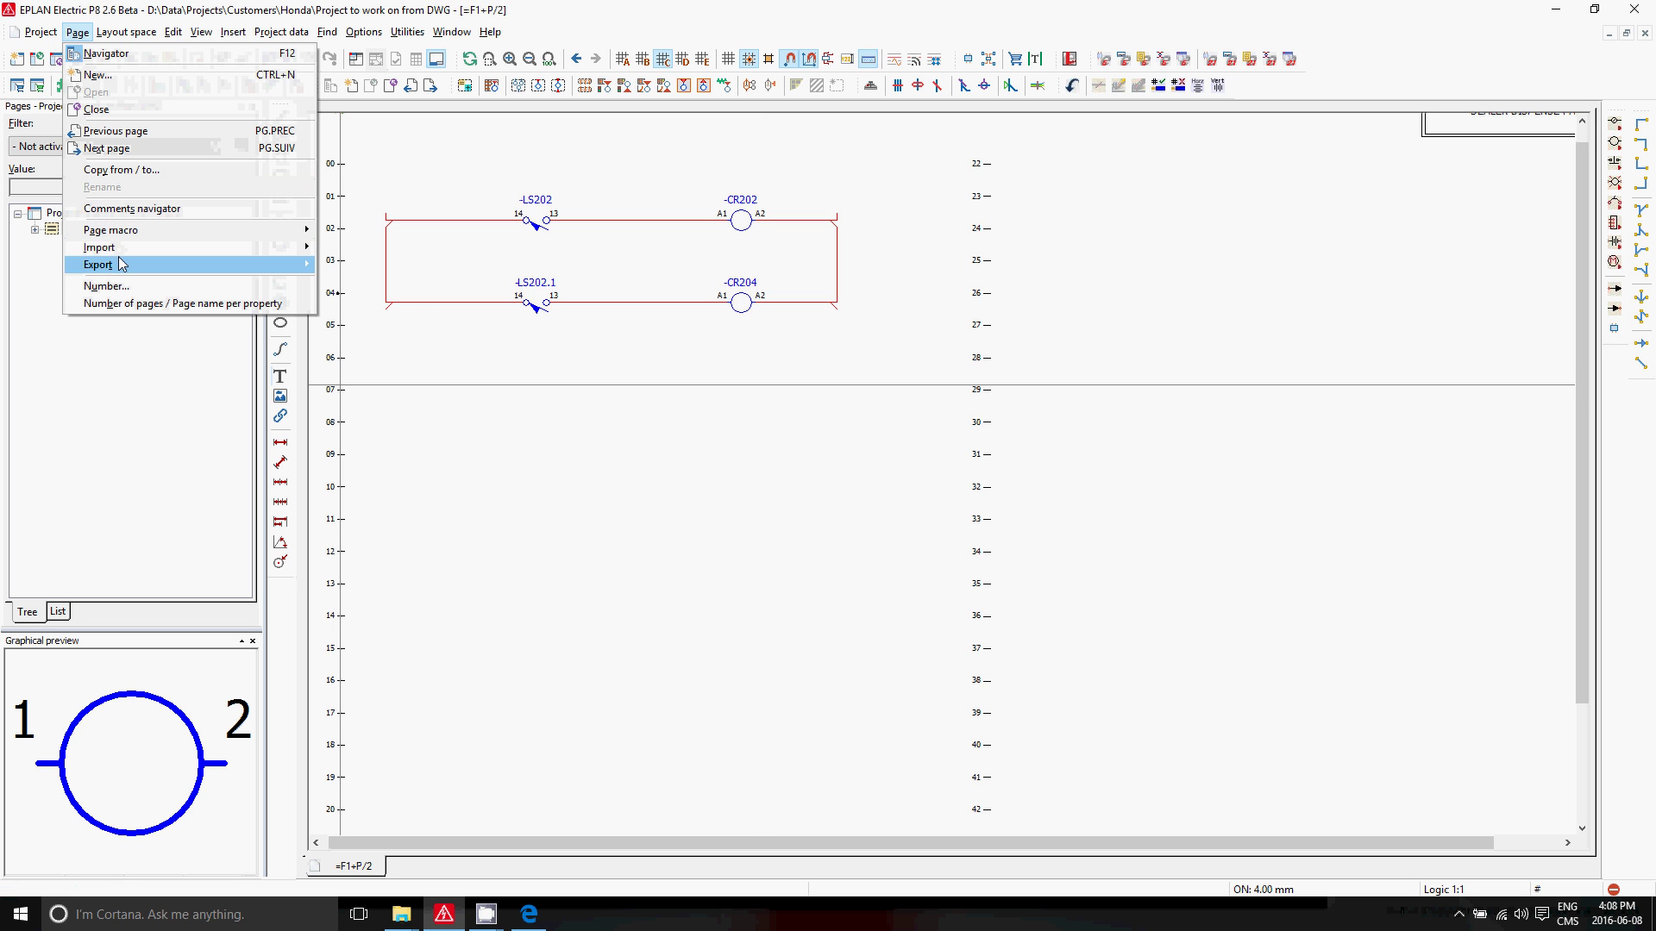
pyautogui.moveTo(130, 247)
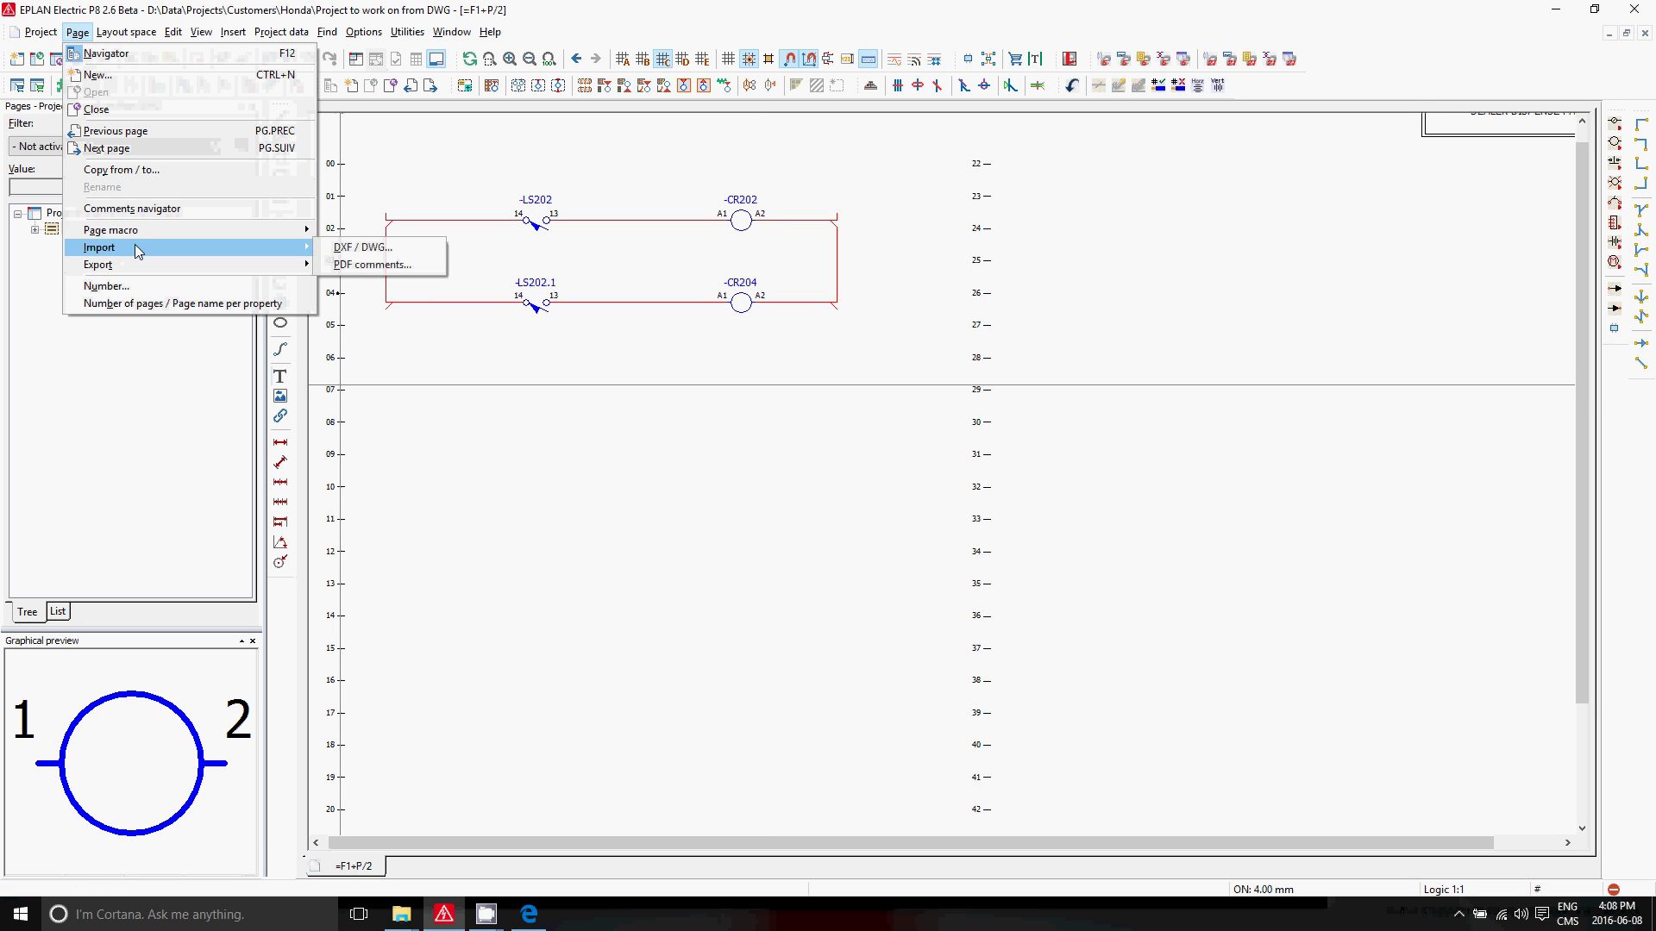
pyautogui.click(366, 248)
pyautogui.click(952, 204)
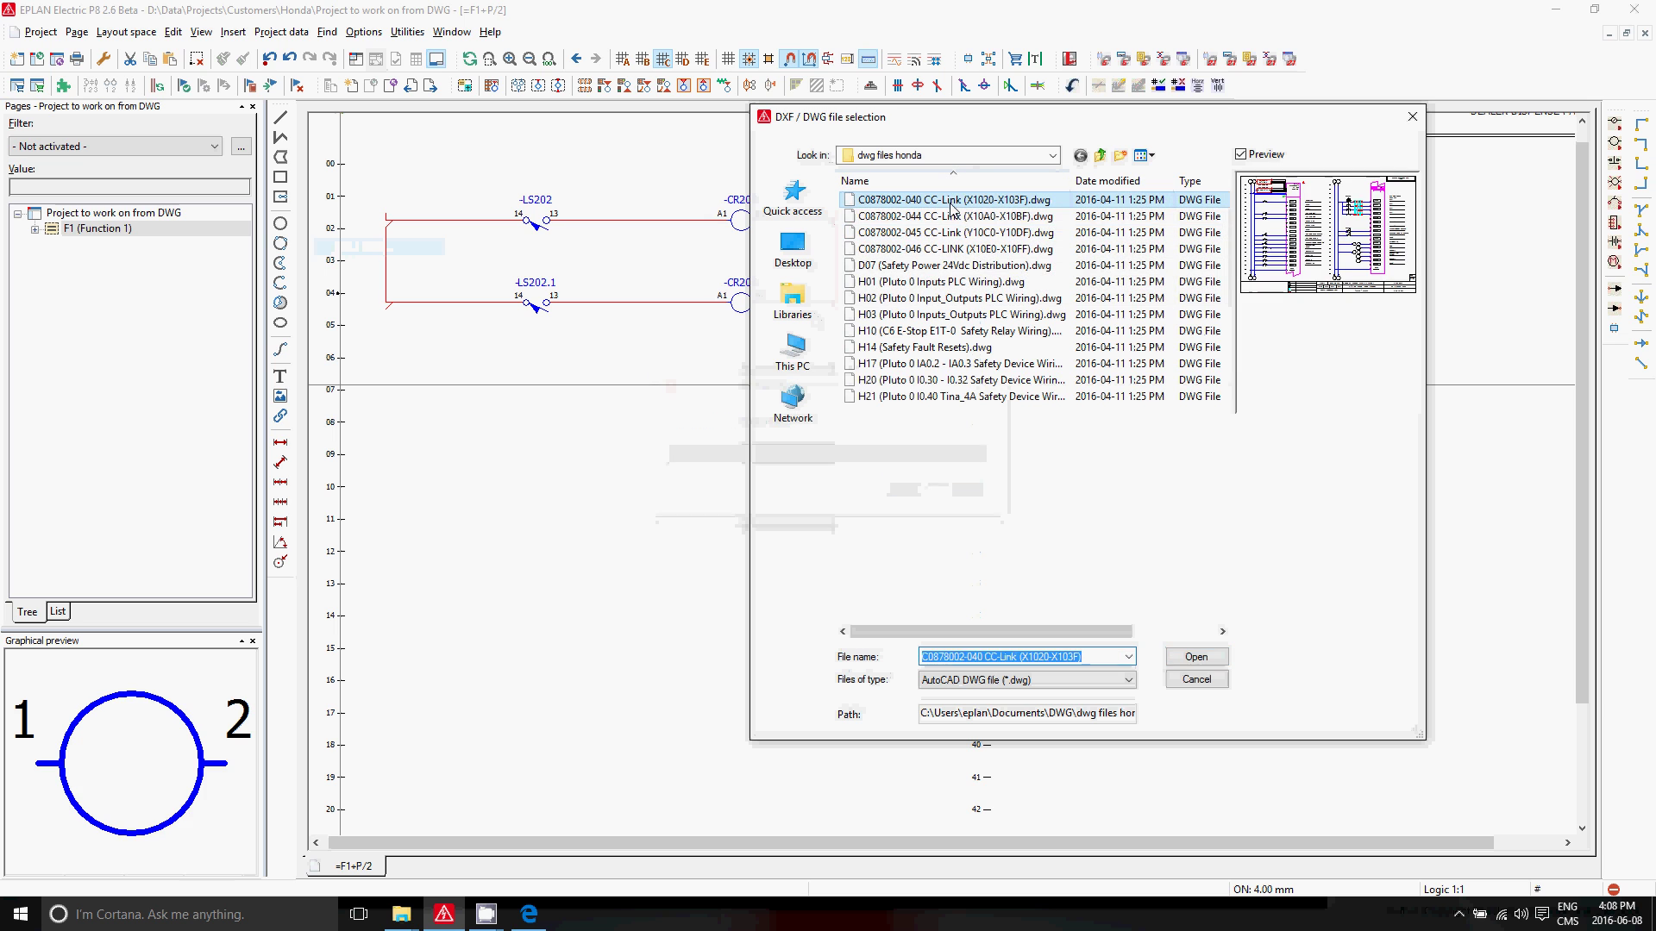
pyautogui.keyDown('shift'); pyautogui.click(970, 250); pyautogui.keyUp('shift')
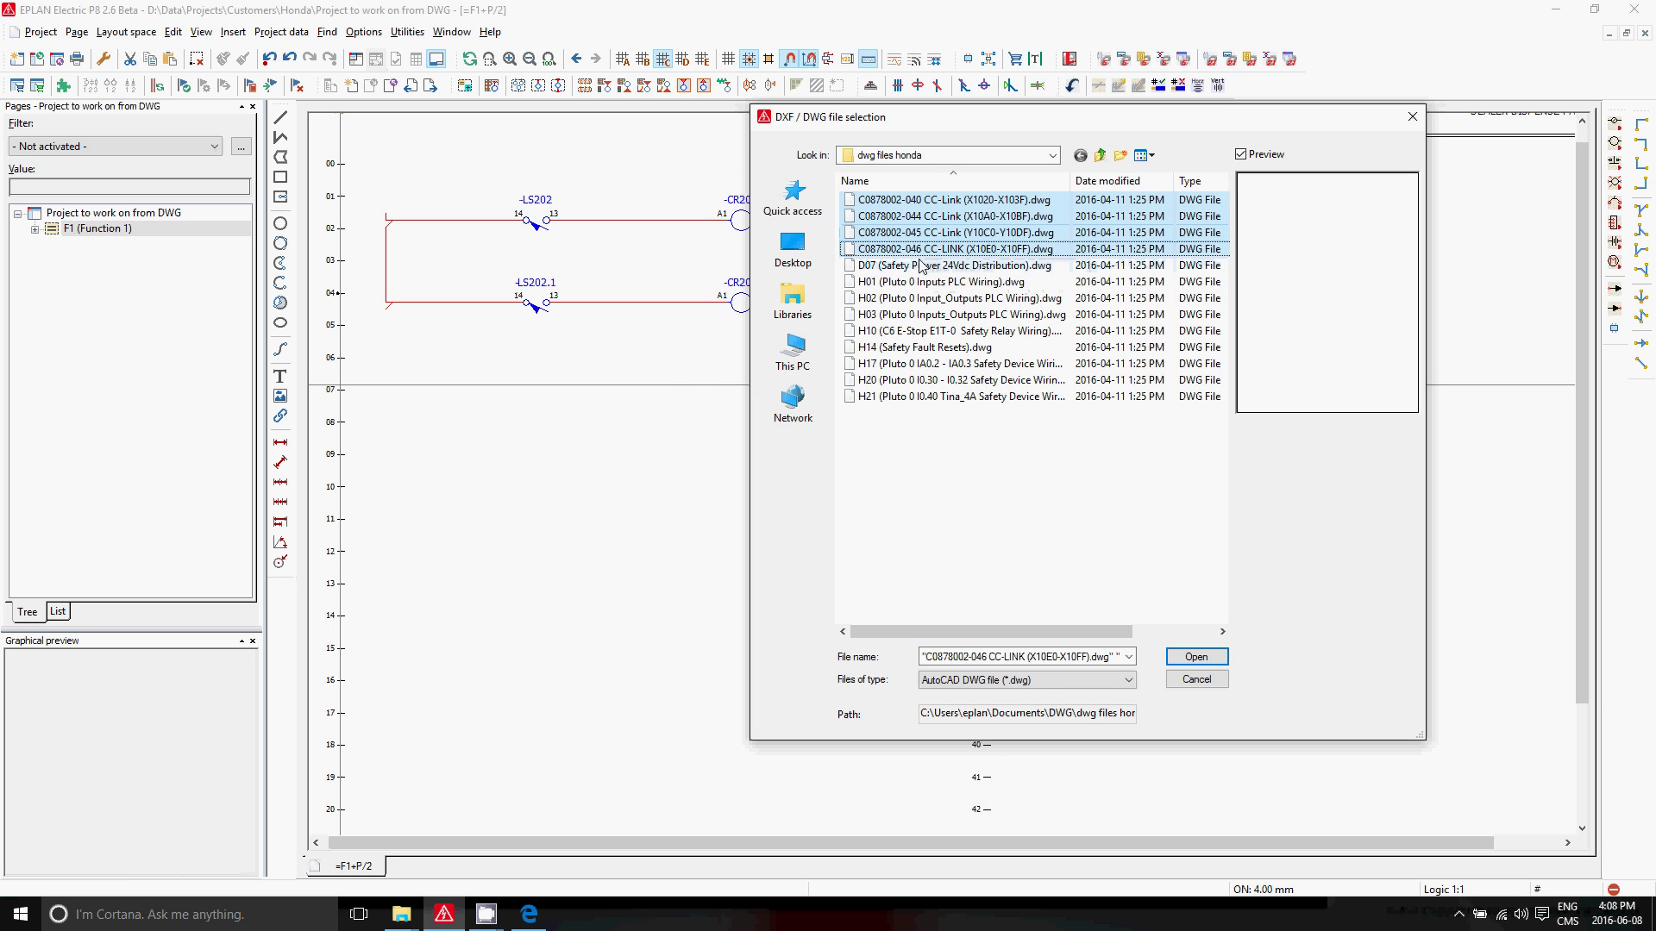
pyautogui.keyDown('shift'); pyautogui.click(917, 266); pyautogui.keyUp('shift')
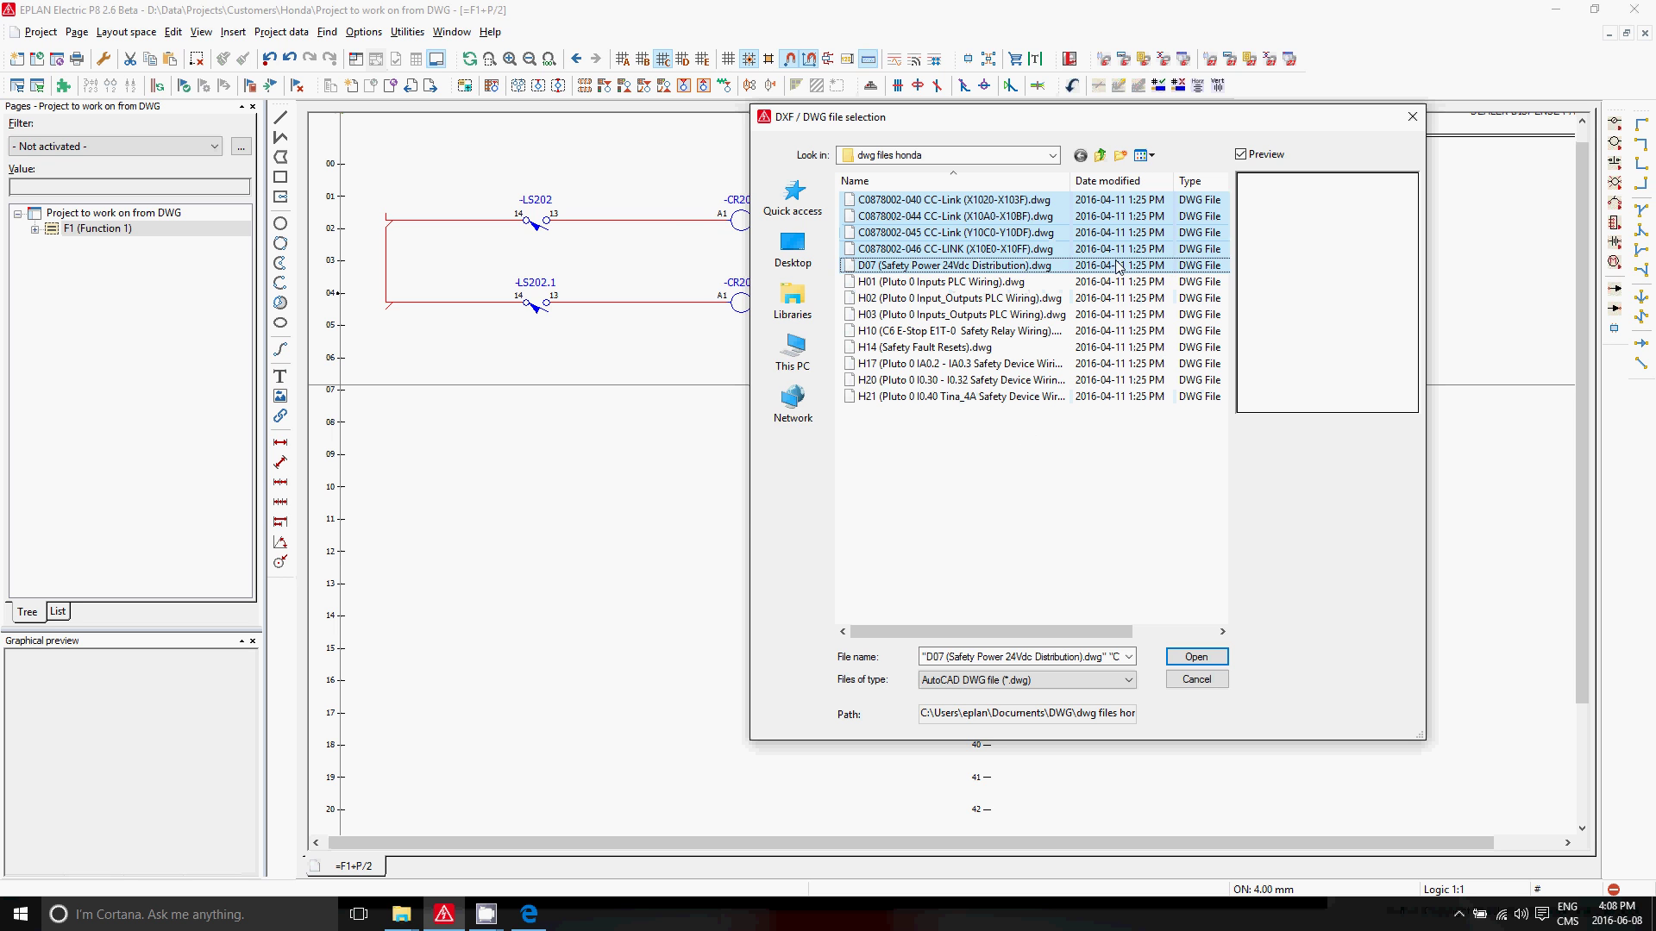
pyautogui.click(1046, 266)
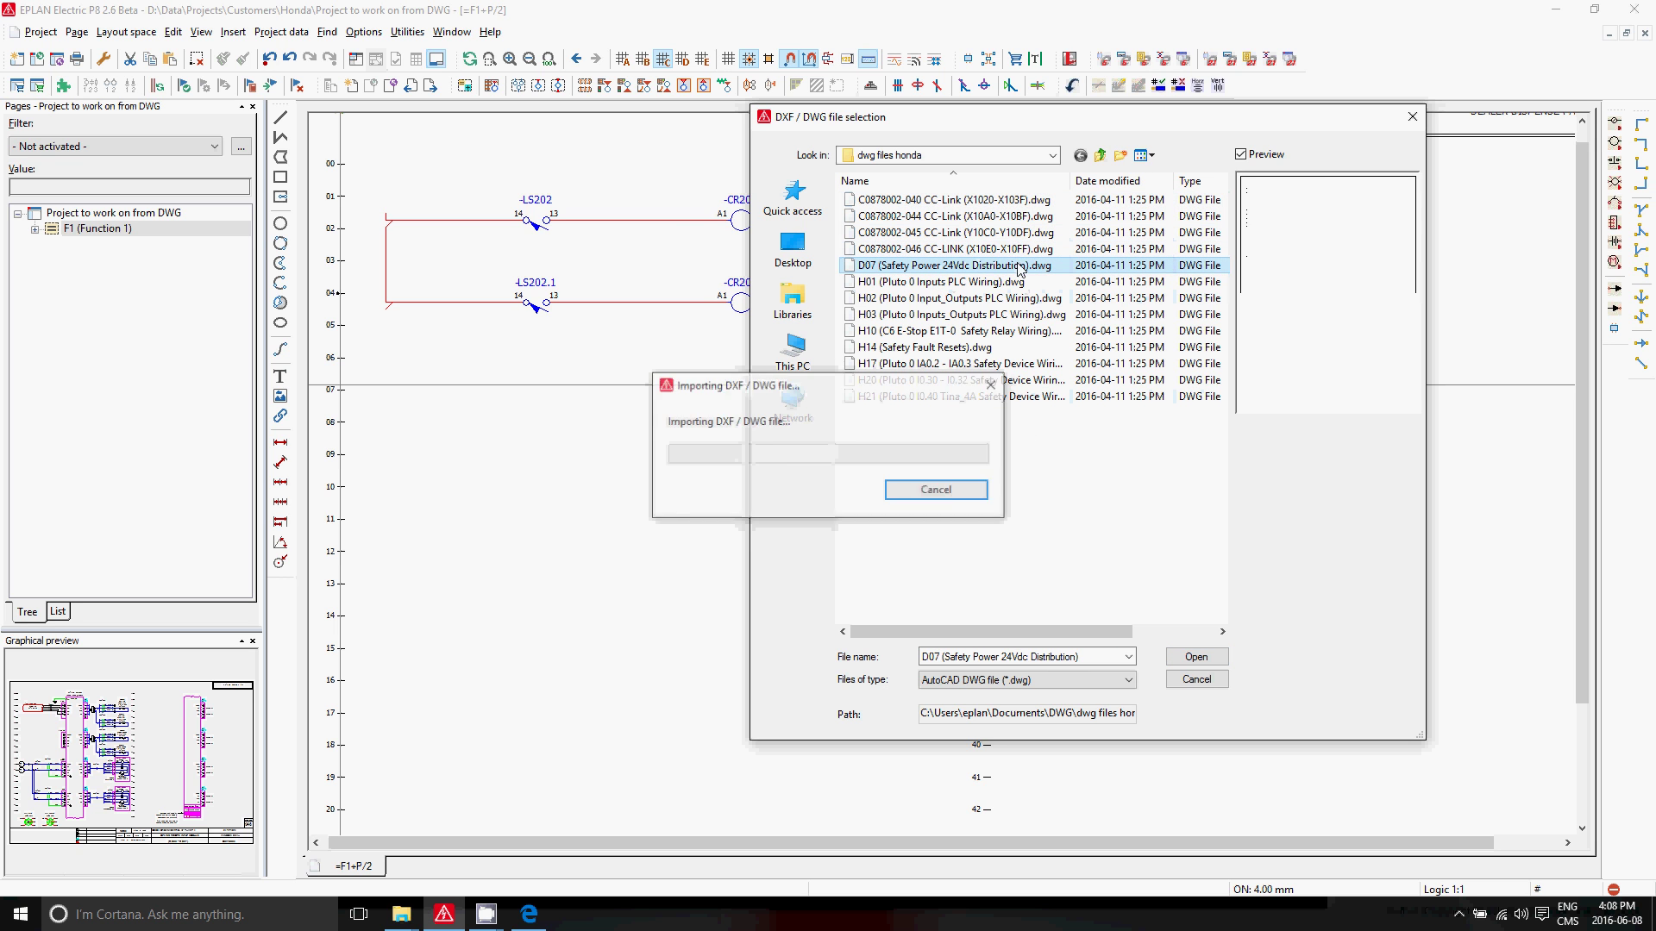
pyautogui.keyDown('ctrl'); pyautogui.click(1005, 200); pyautogui.keyUp('ctrl')
pyautogui.keyDown('ctrl'); pyautogui.click(1005, 215); pyautogui.keyUp('ctrl')
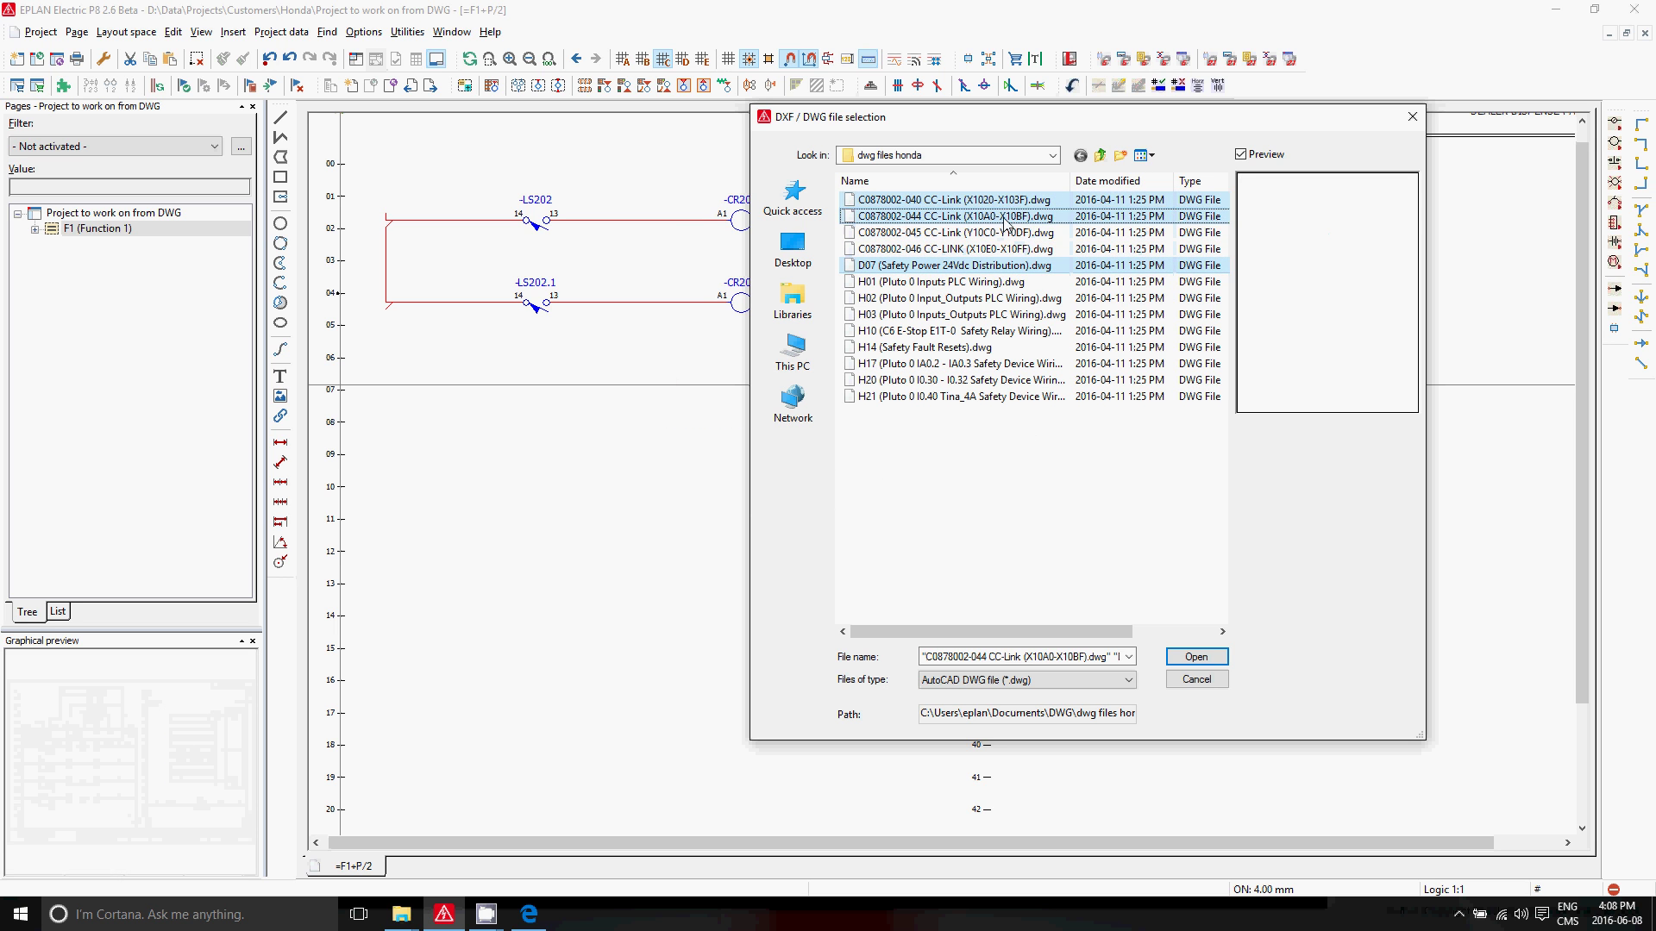
pyautogui.keyDown('ctrl'); pyautogui.click(1005, 232); pyautogui.keyUp('ctrl')
pyautogui.keyDown('ctrl'); pyautogui.click(1004, 249); pyautogui.keyUp('ctrl')
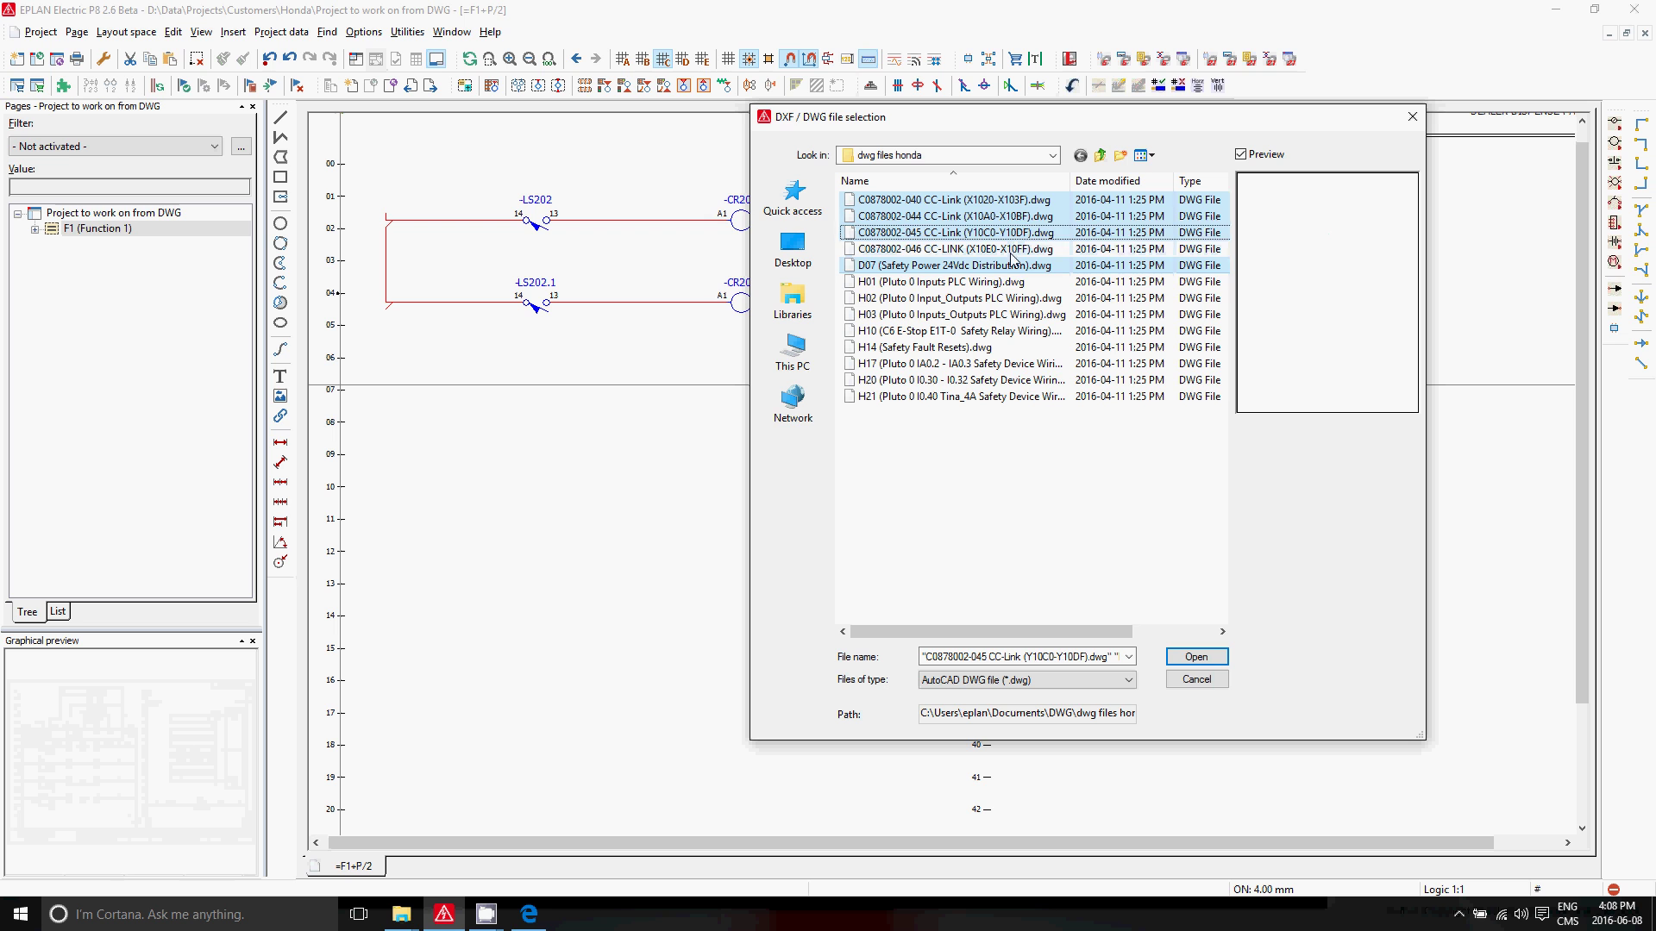
# Import the selected DWG files, accepting the default import settings and the proposed page names 1 to 5
pyautogui.click(1194, 658)
pyautogui.click(830, 538)
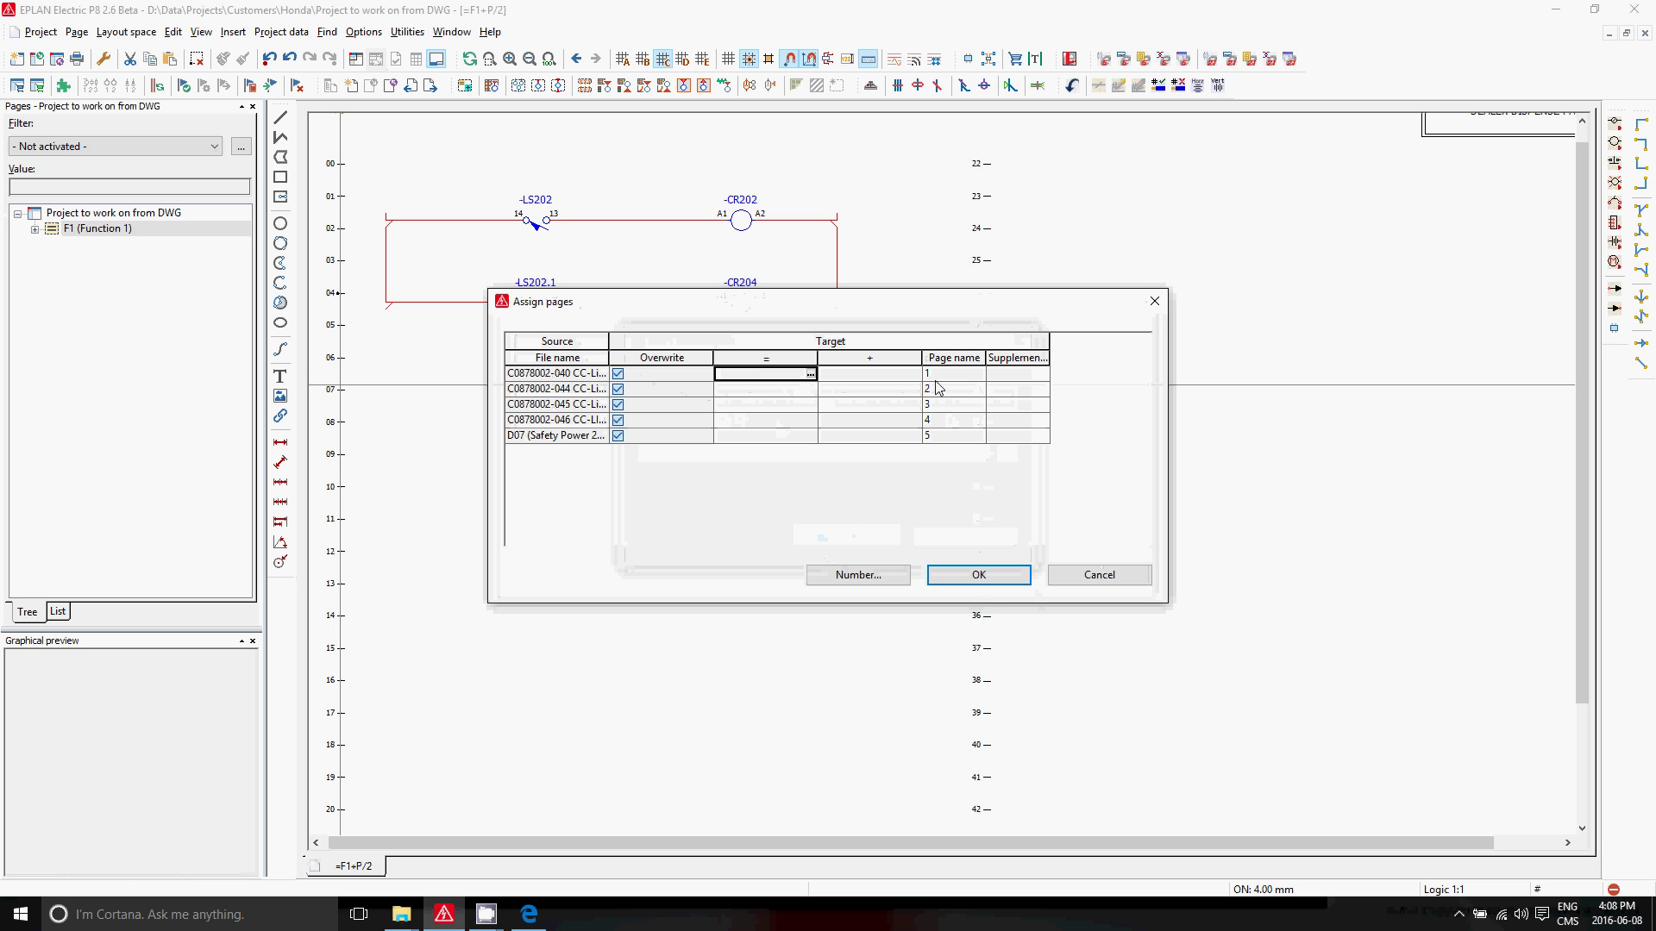
pyautogui.click(979, 575)
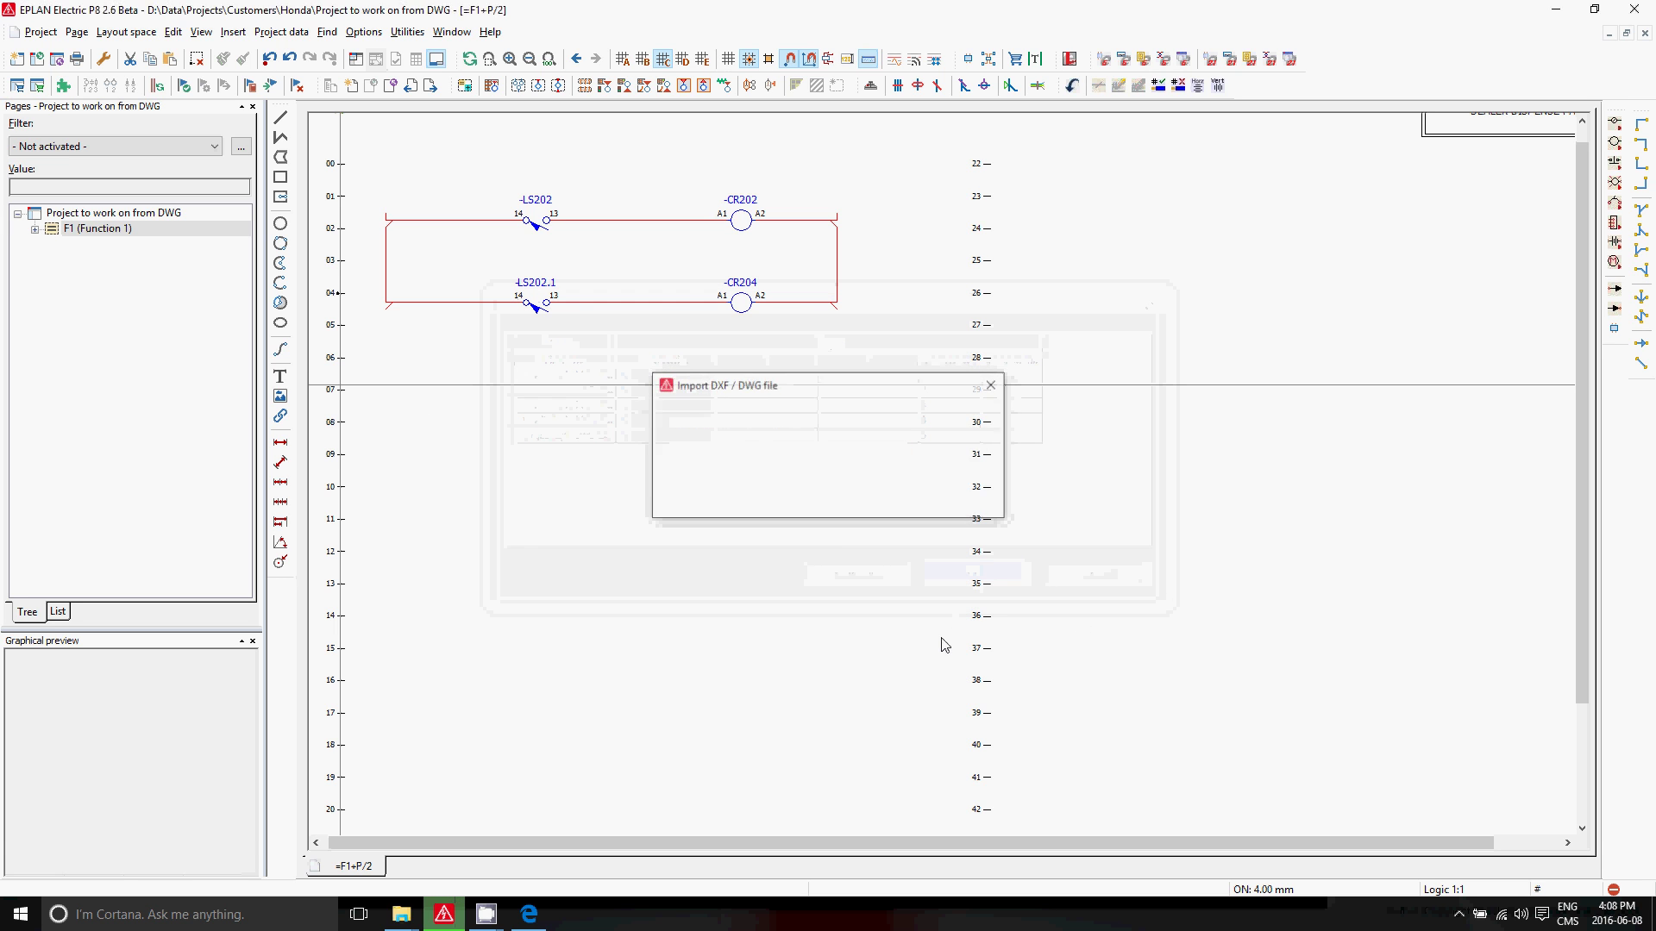
# Expand Function 1 and its Panel 1 in the page tree, and return to imported page 1
pyautogui.click(67, 228)
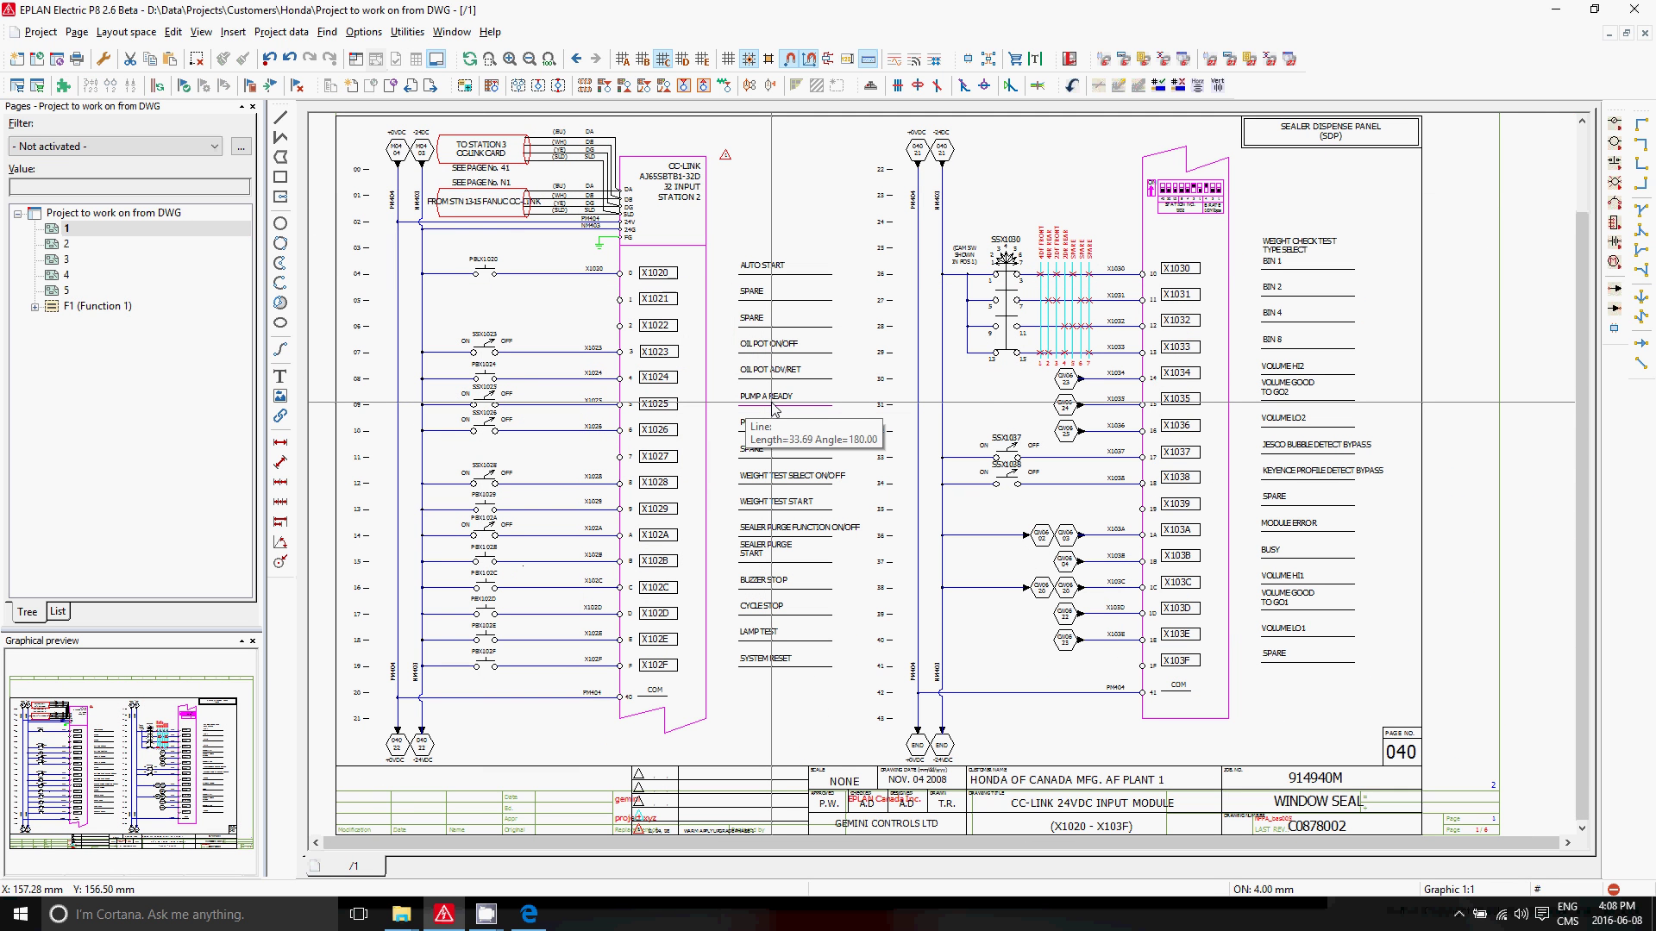
pyautogui.click(36, 307)
pyautogui.click(53, 322)
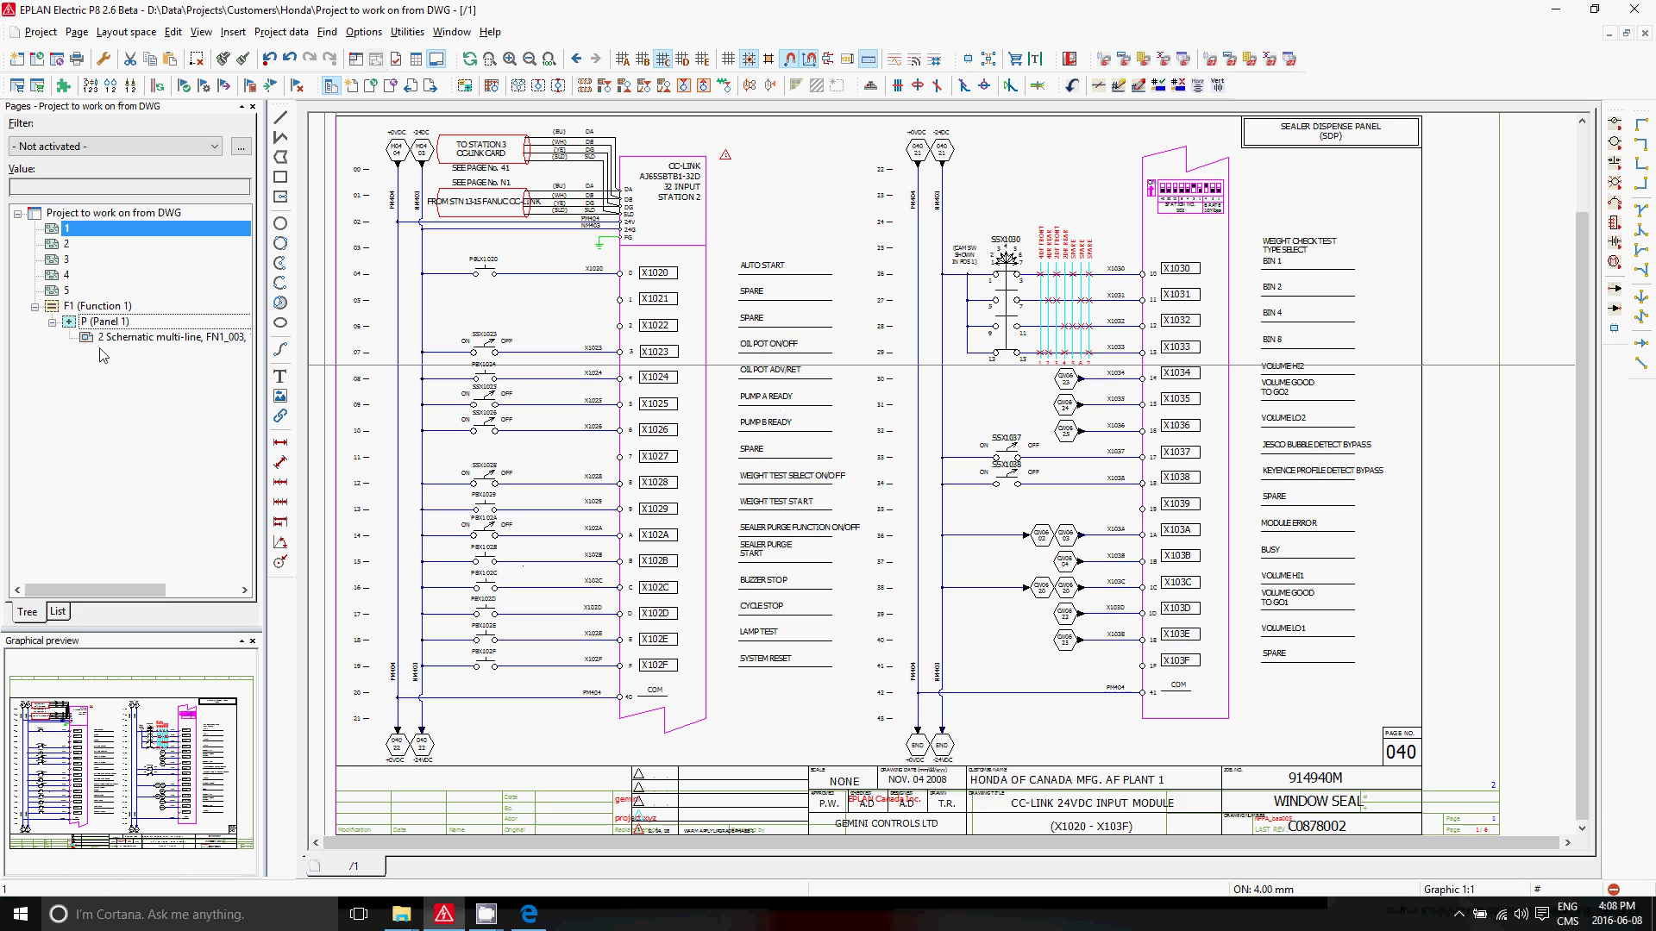
pyautogui.click(73, 293)
pyautogui.click(67, 229)
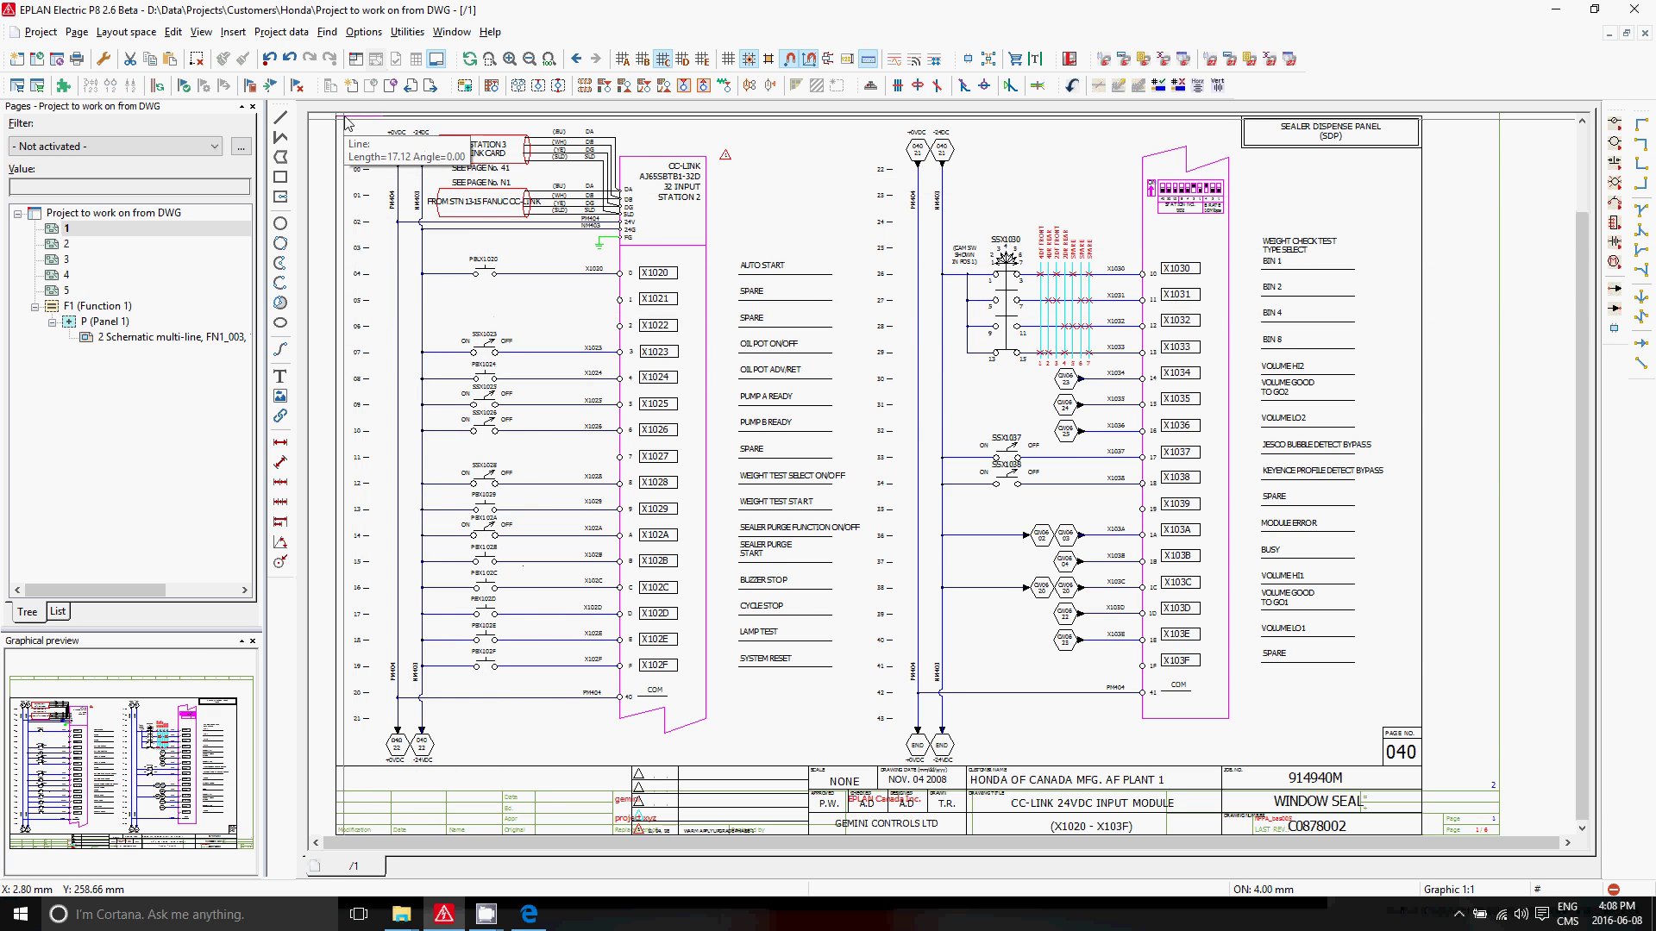
# Change the full page name of imported page 1 to M04 in its page properties
pyautogui.scroll(3, 483, 319)
pyautogui.scroll(-1, 458, 320)
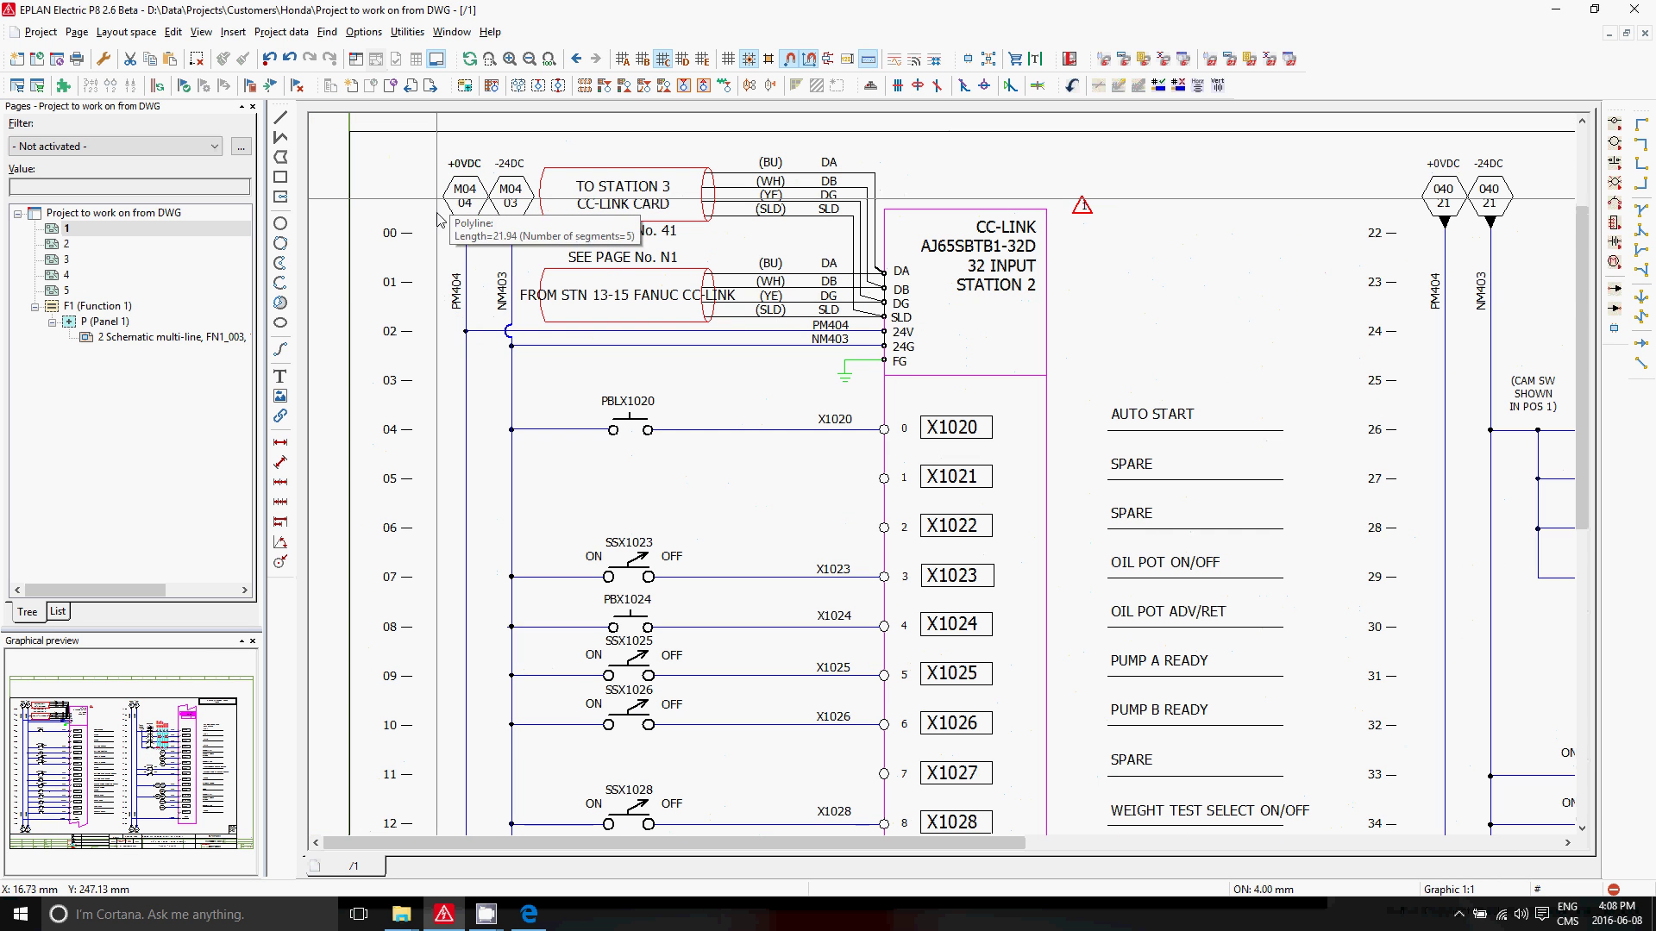
pyautogui.scroll(-3, 350, 217)
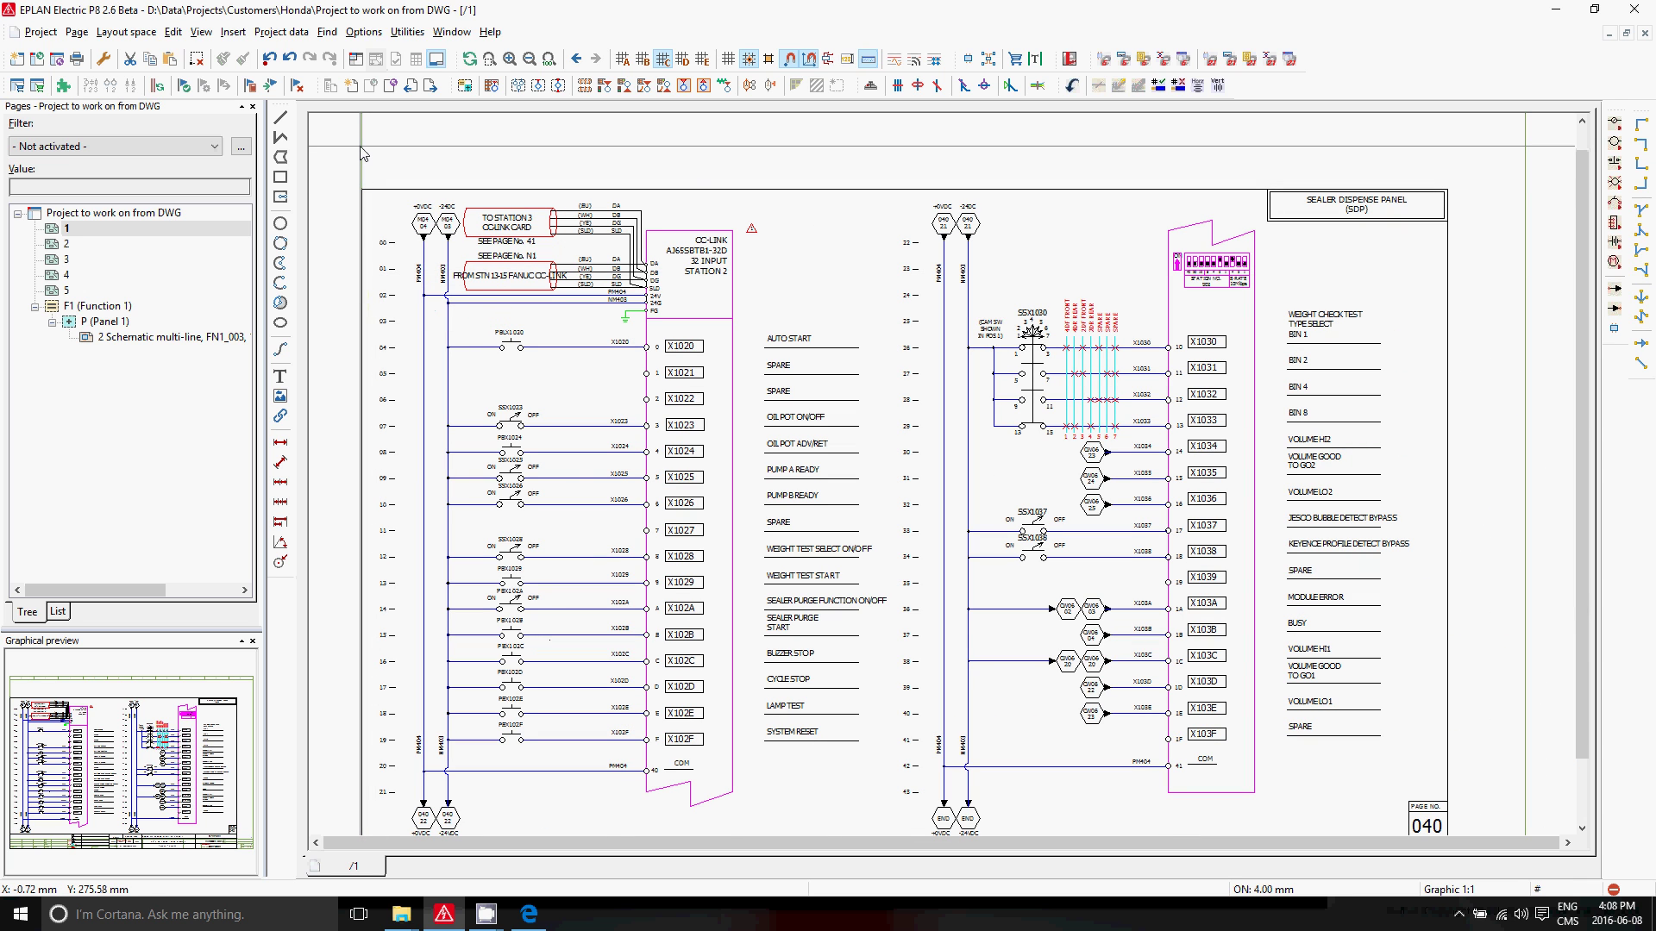
pyautogui.doubleClick(363, 157)
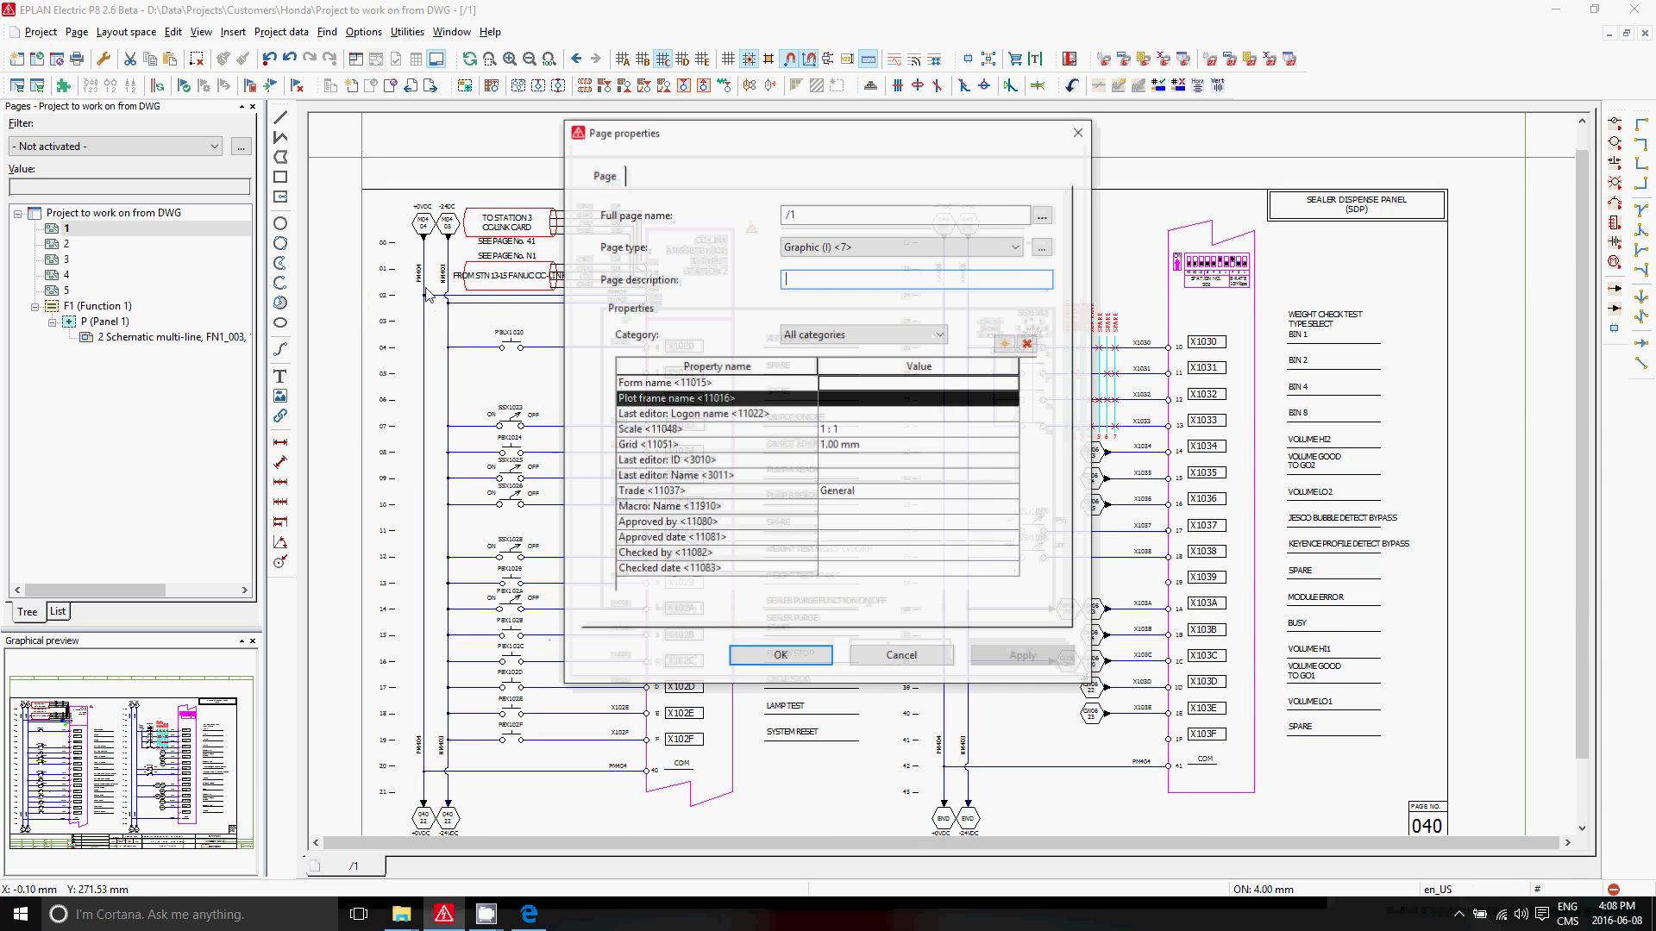
pyautogui.click(812, 216)
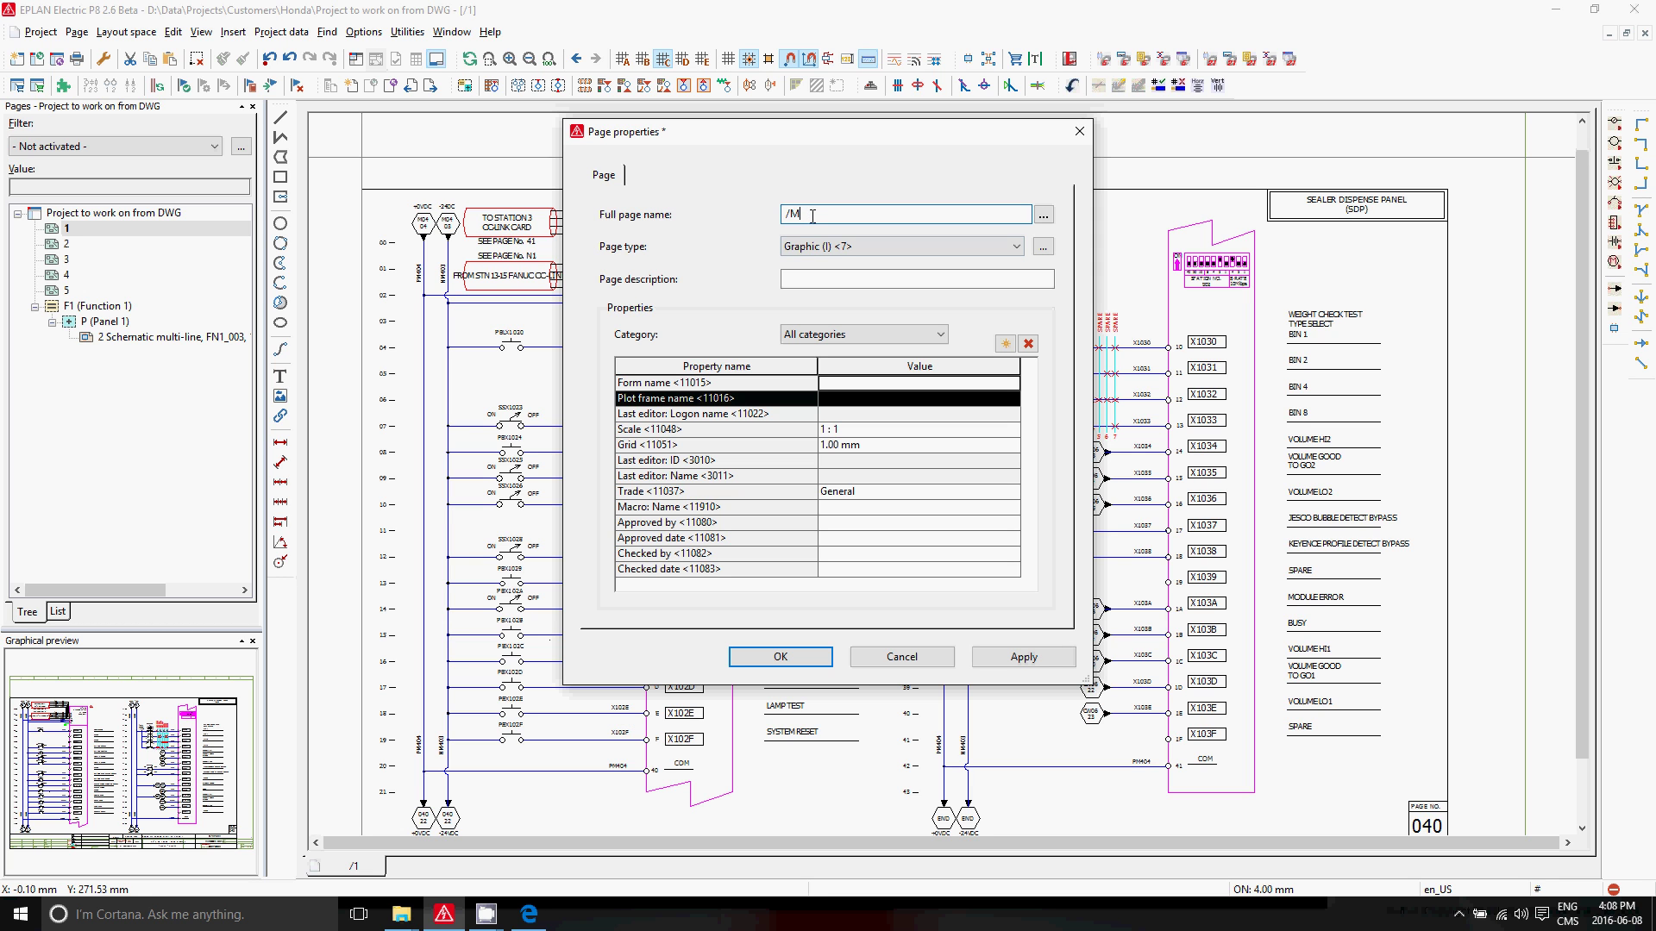
pyautogui.write('M04')
pyautogui.press('Return')
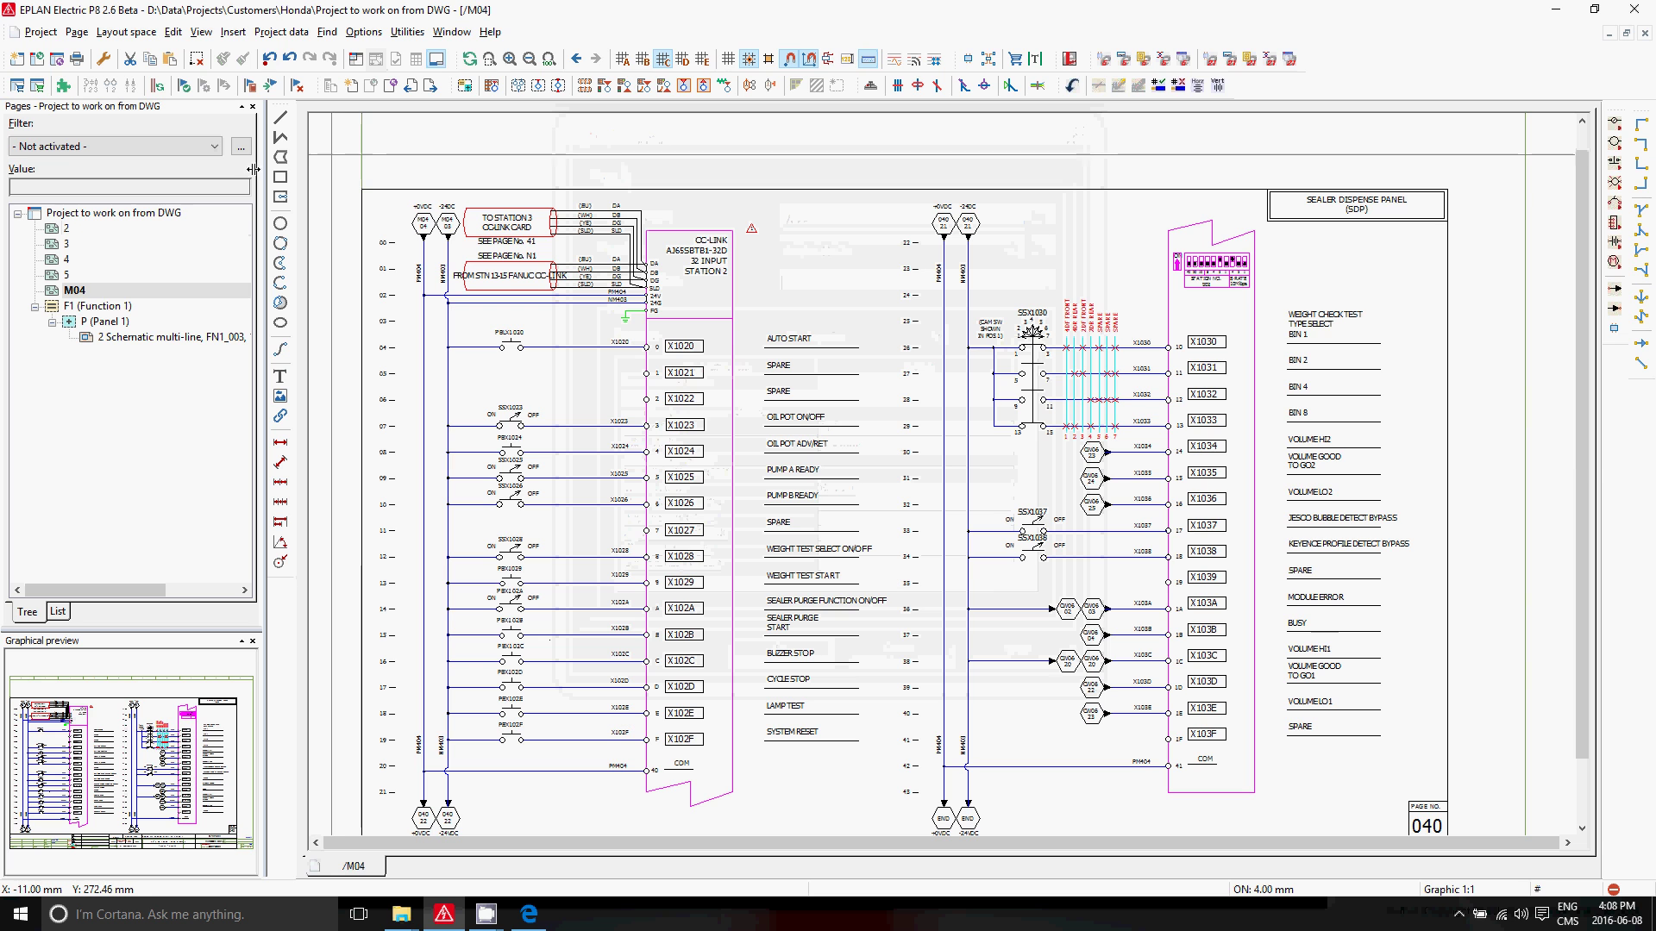
# Open imported page 2 and examine the supply references at the head of its ladder
pyautogui.click(66, 244)
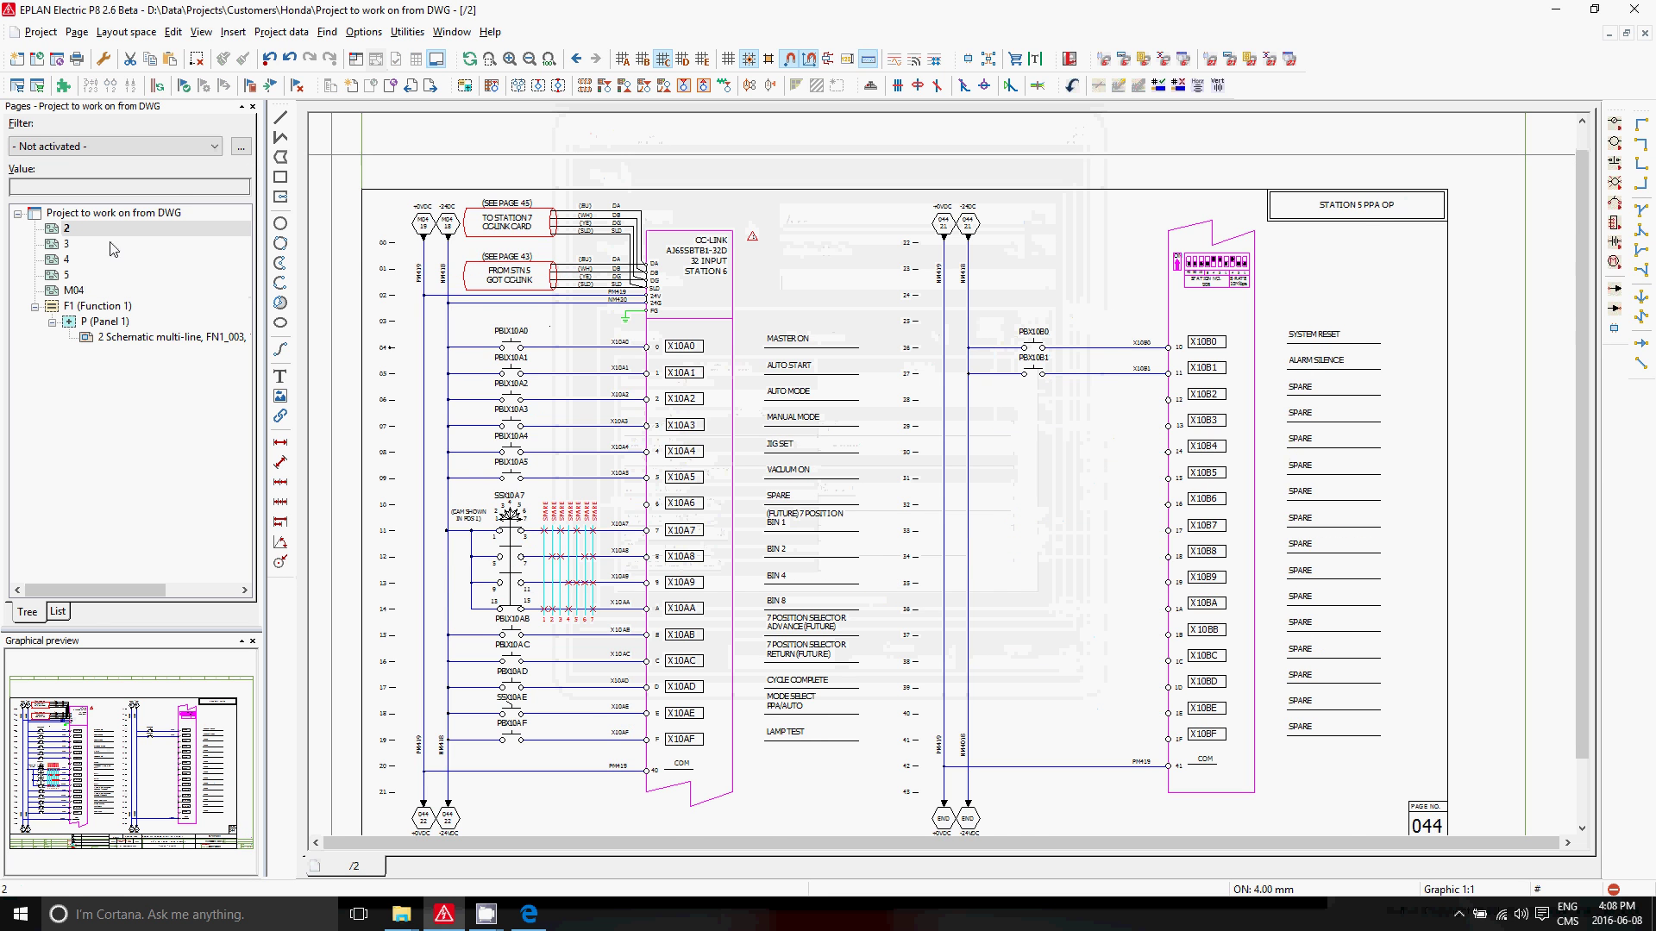
pyautogui.click(66, 228)
pyautogui.scroll(3, 459, 315)
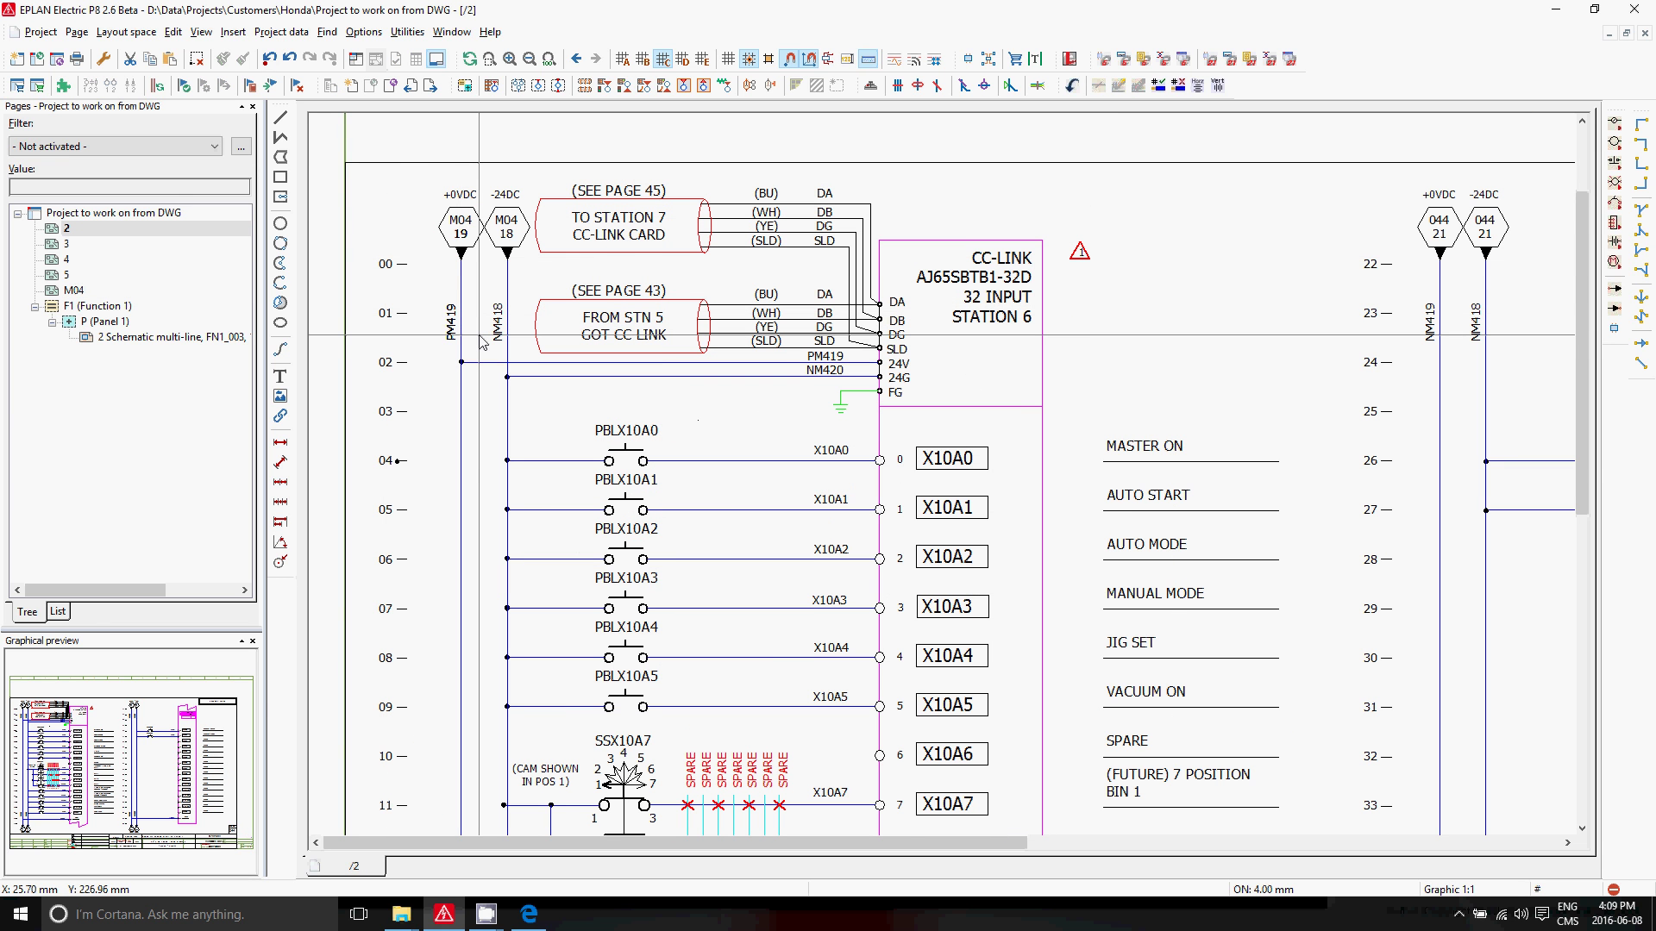
# Renumber all five imported pages with starting number 10 and increment 1, keeping text, and accept the numbering preview
pyautogui.click(74, 288)
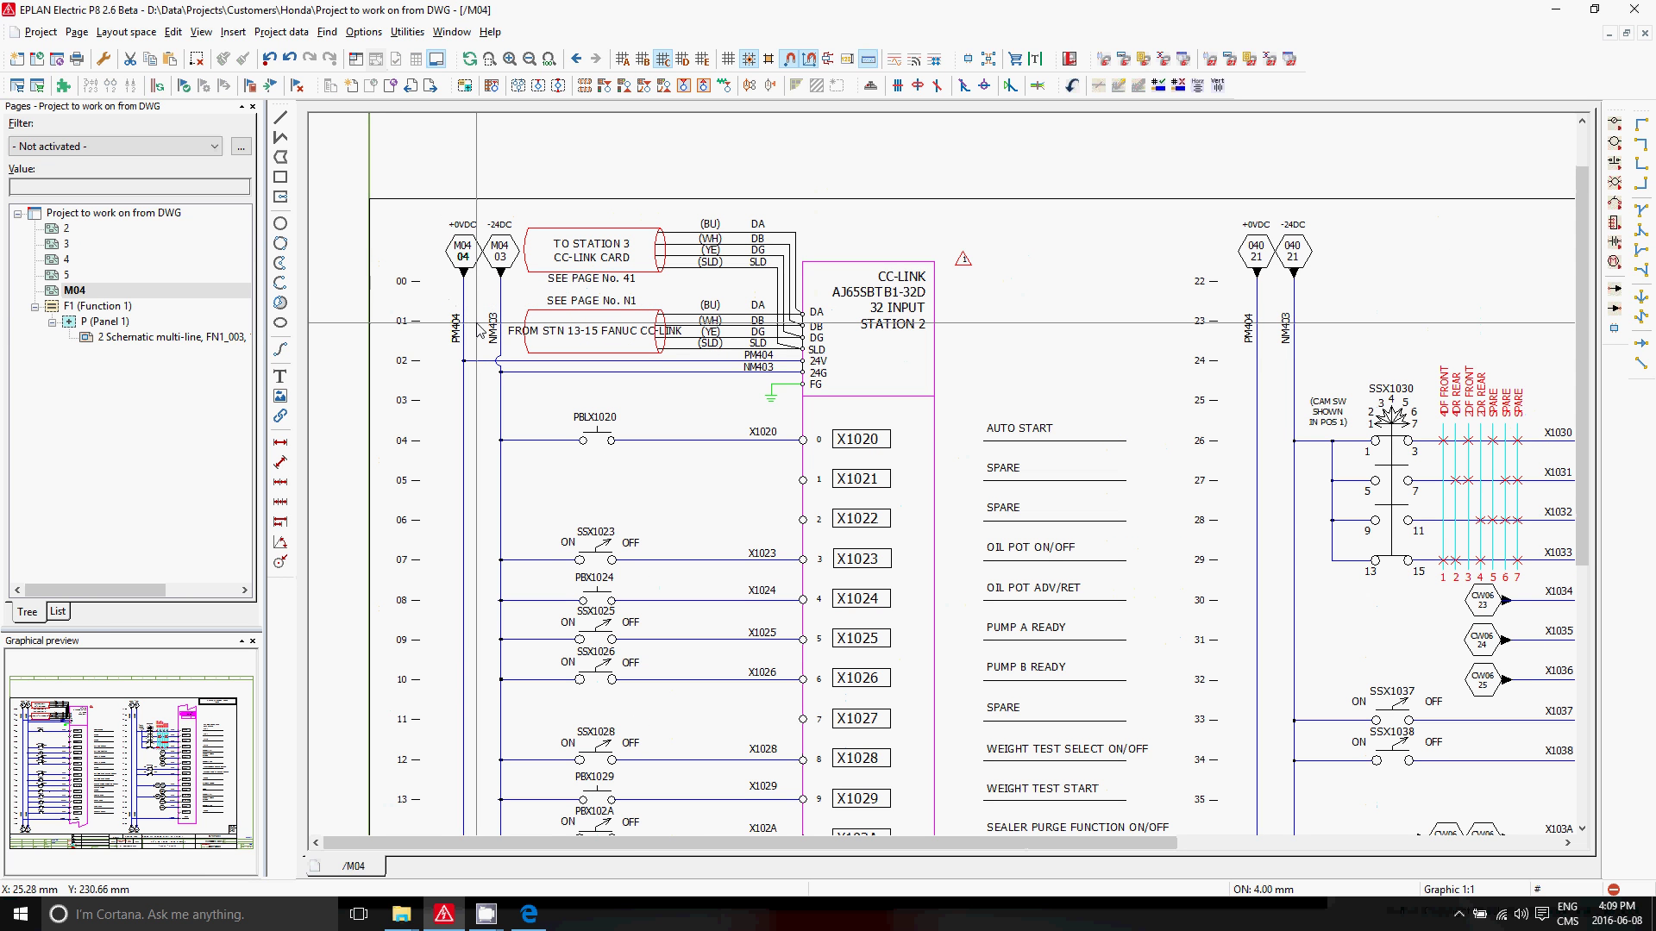
pyautogui.keyDown('shift'); pyautogui.click(67, 229); pyautogui.keyUp('shift')
pyautogui.rightClick(73, 232)
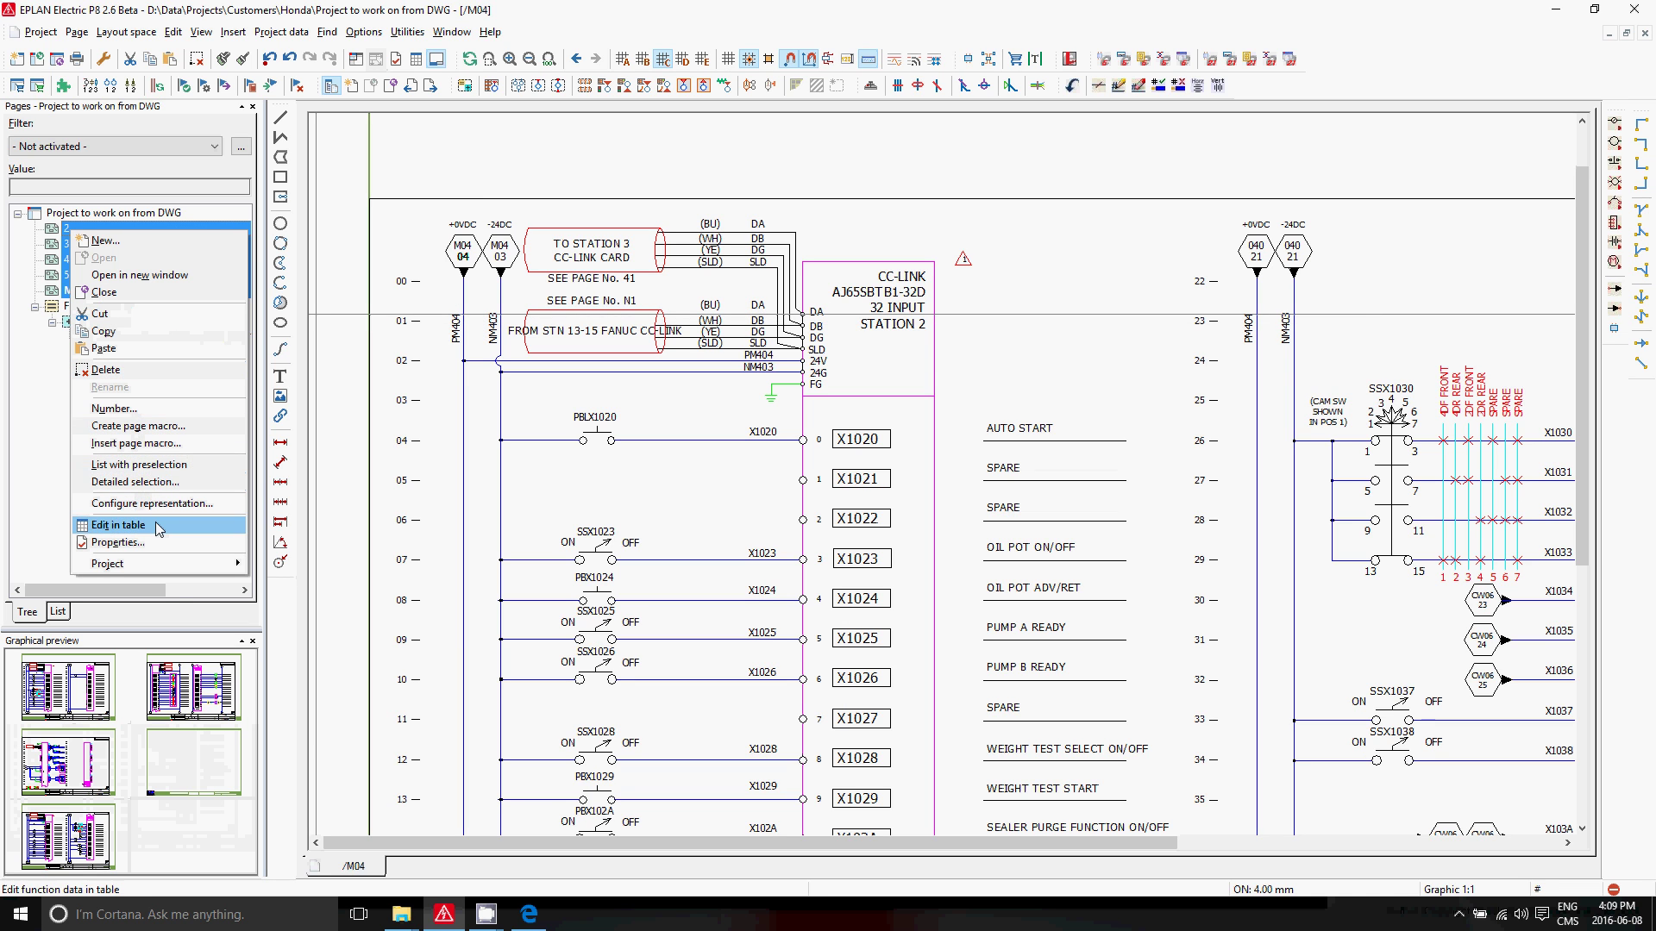
pyautogui.click(114, 407)
pyautogui.click(833, 402)
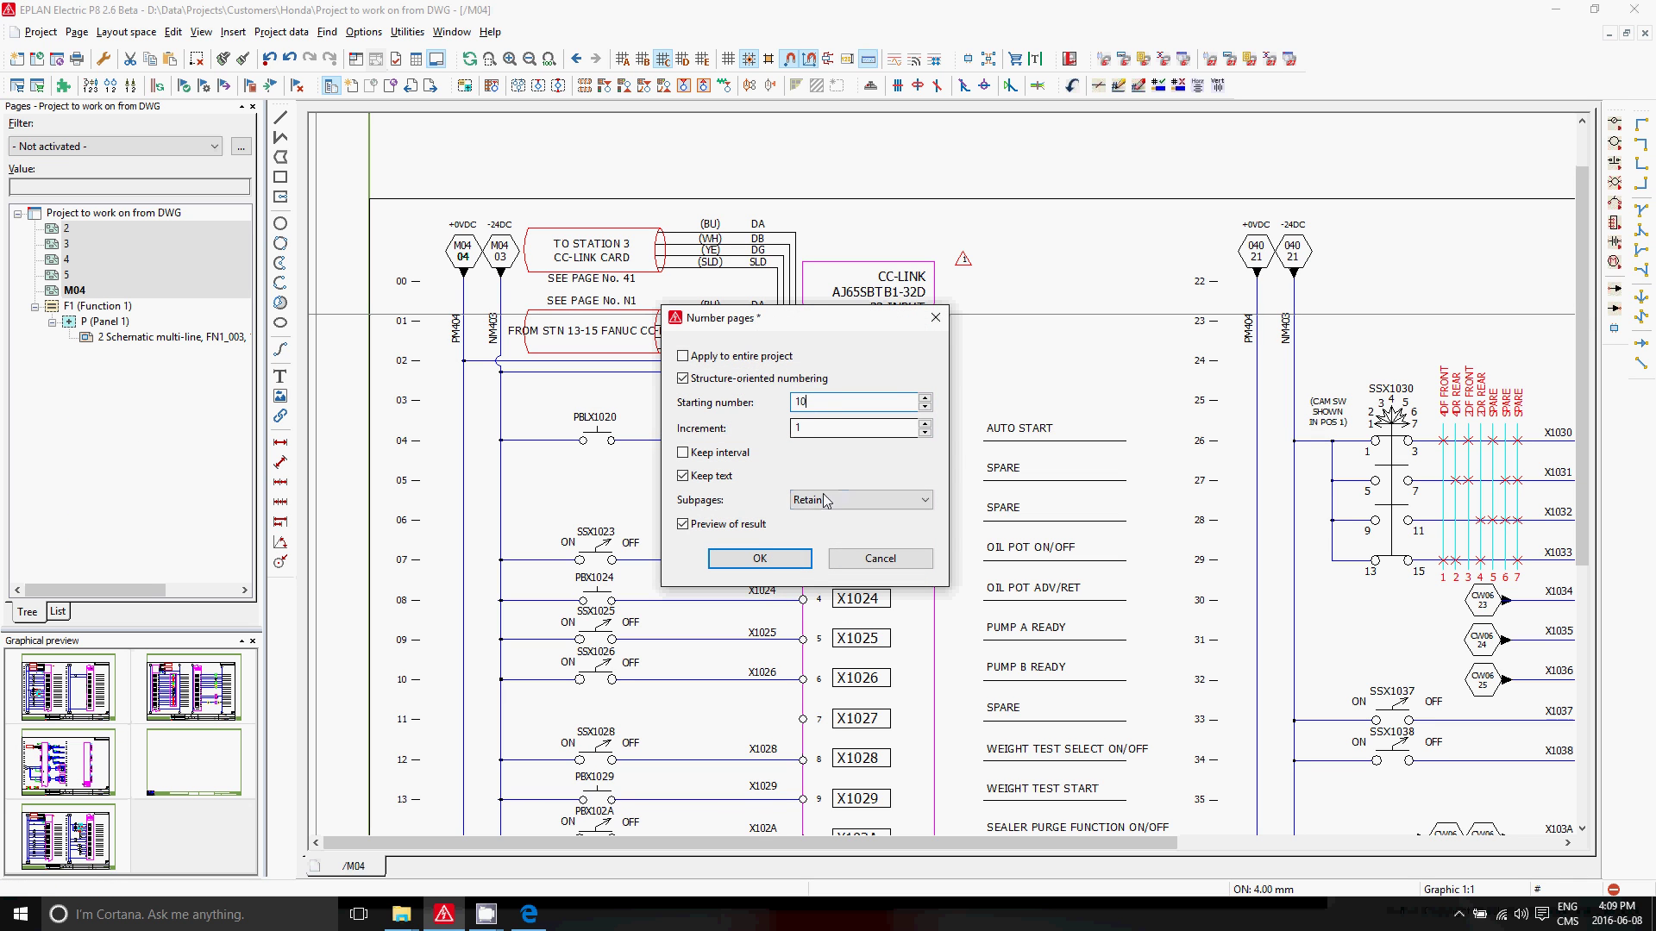
pyautogui.click(759, 558)
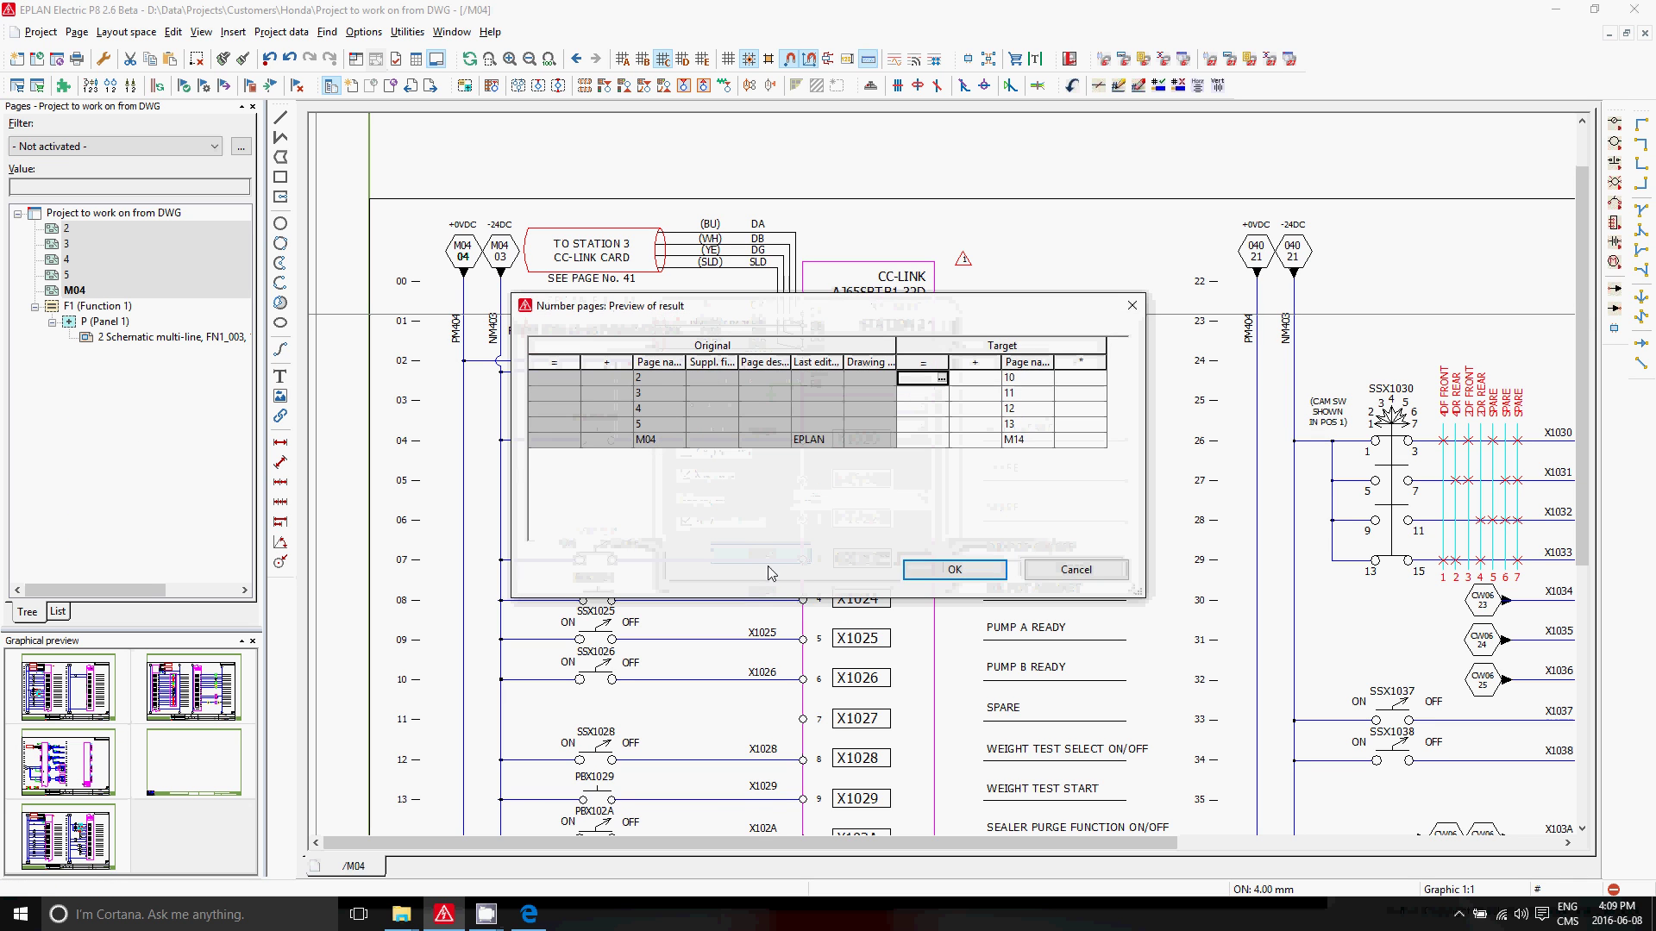
pyautogui.click(944, 576)
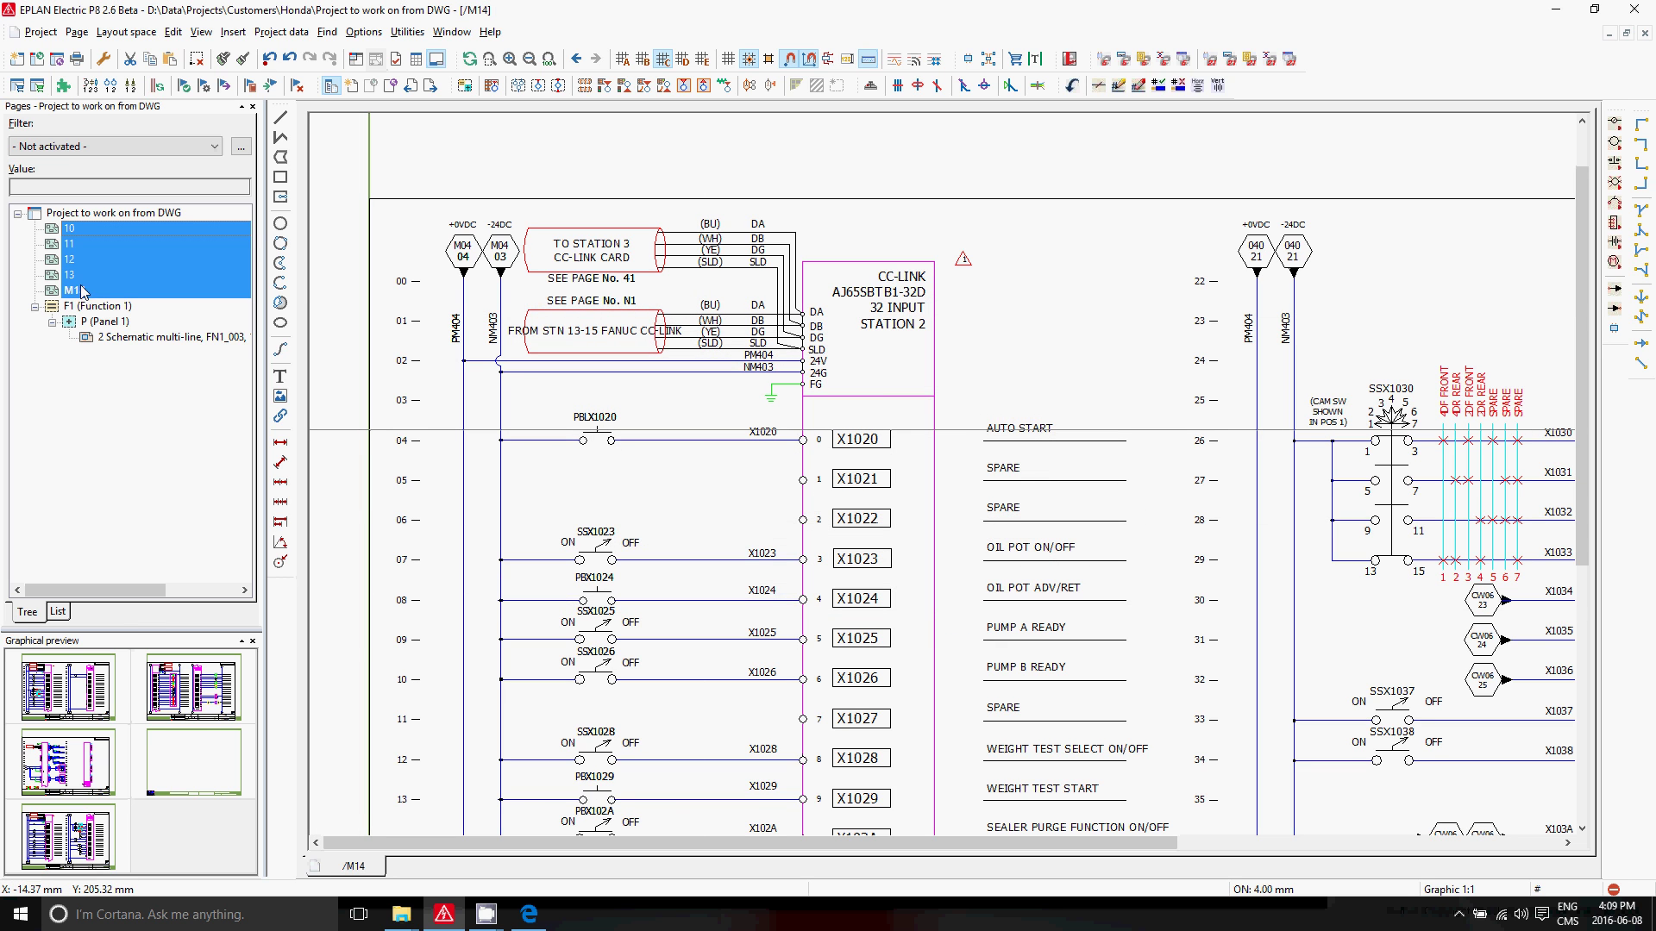
# Move the five renumbered pages into Panel 1 under Function 1 and expand that structure
pyautogui.moveTo(73, 237); pyautogui.dragTo(119, 345)
pyautogui.click(954, 629)
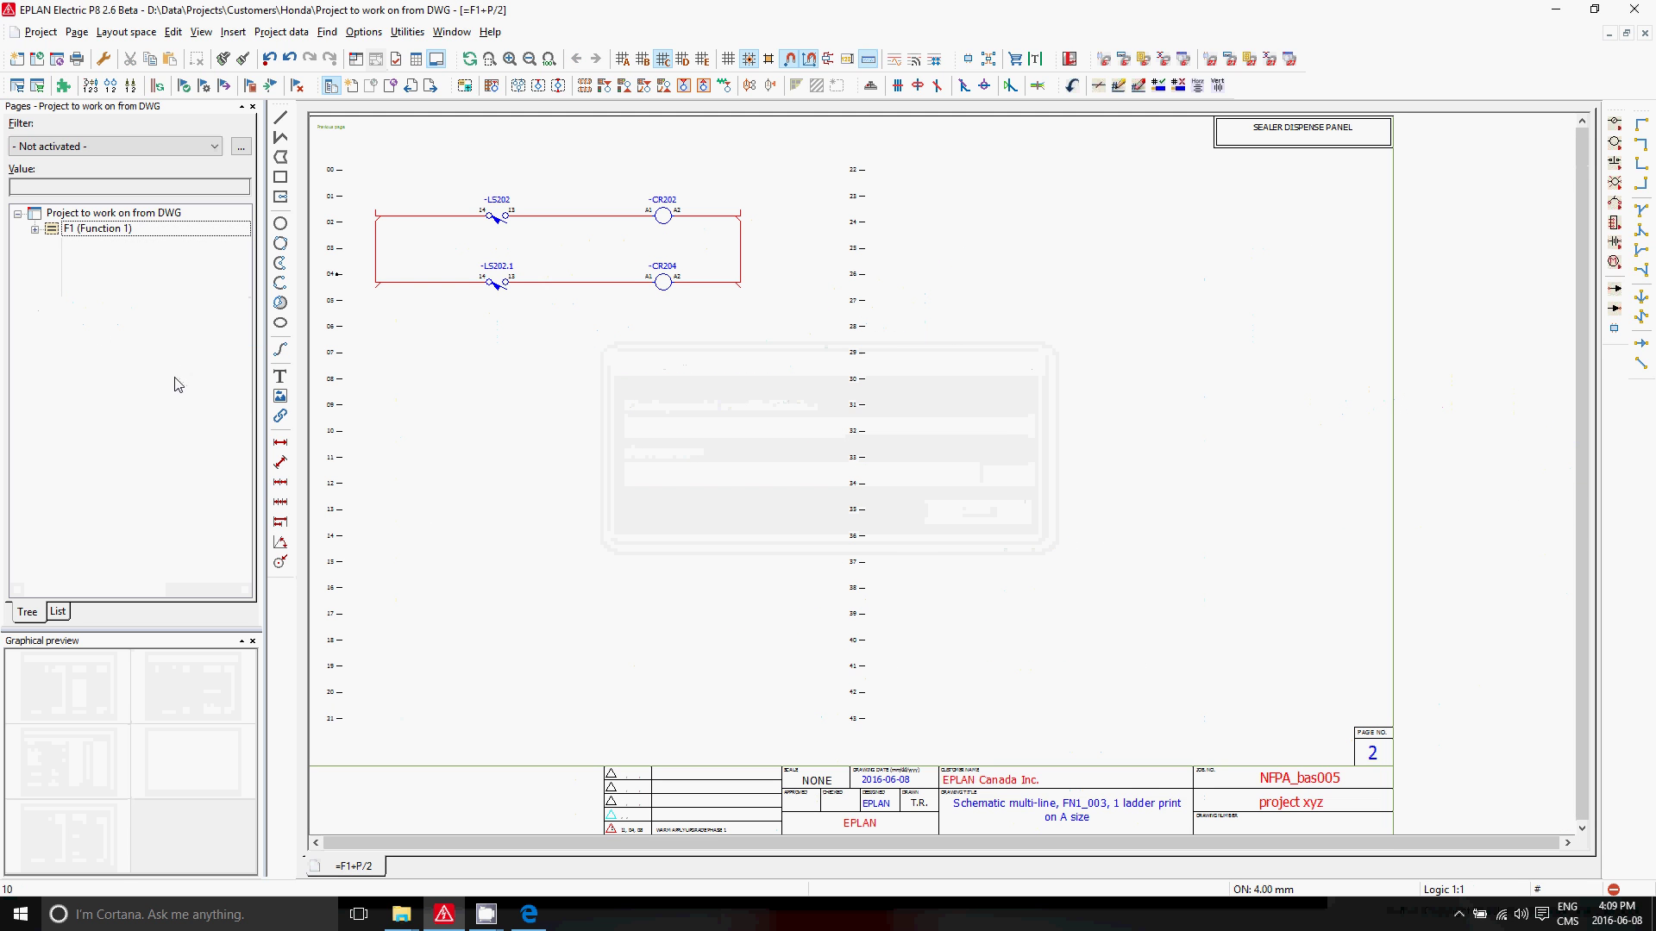
pyautogui.click(52, 244)
# Browse the relocated pages, starting at page 10, to review the drawing and its existing plot frame
pyautogui.click(105, 274)
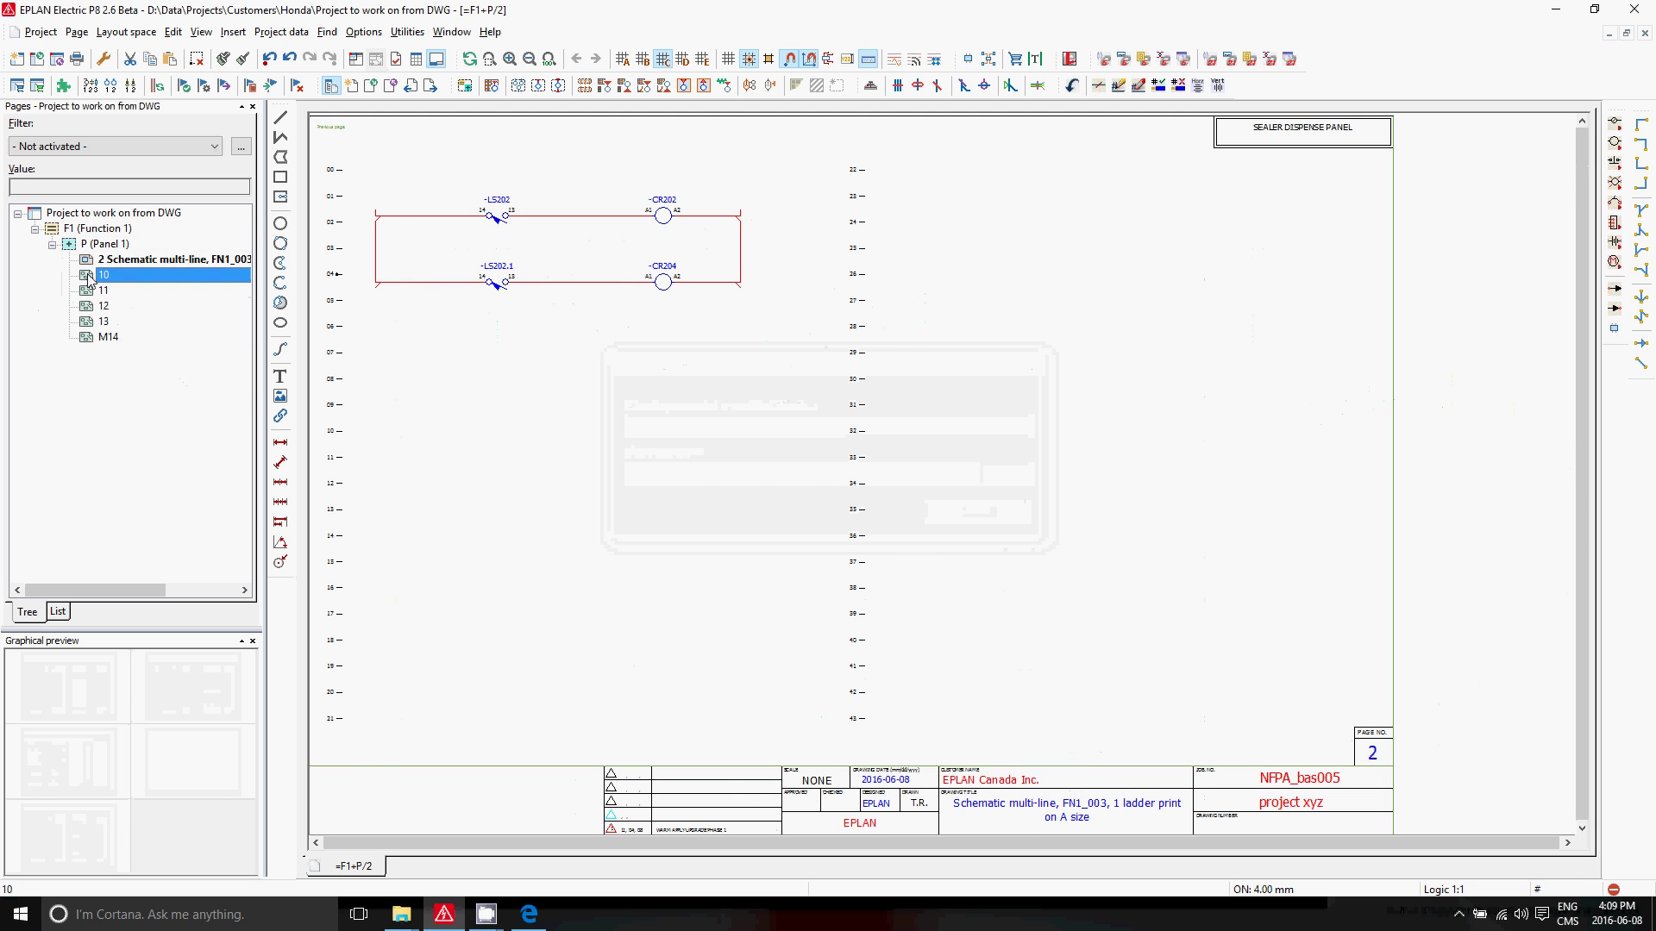
pyautogui.press('Down')
pyautogui.press('Down')
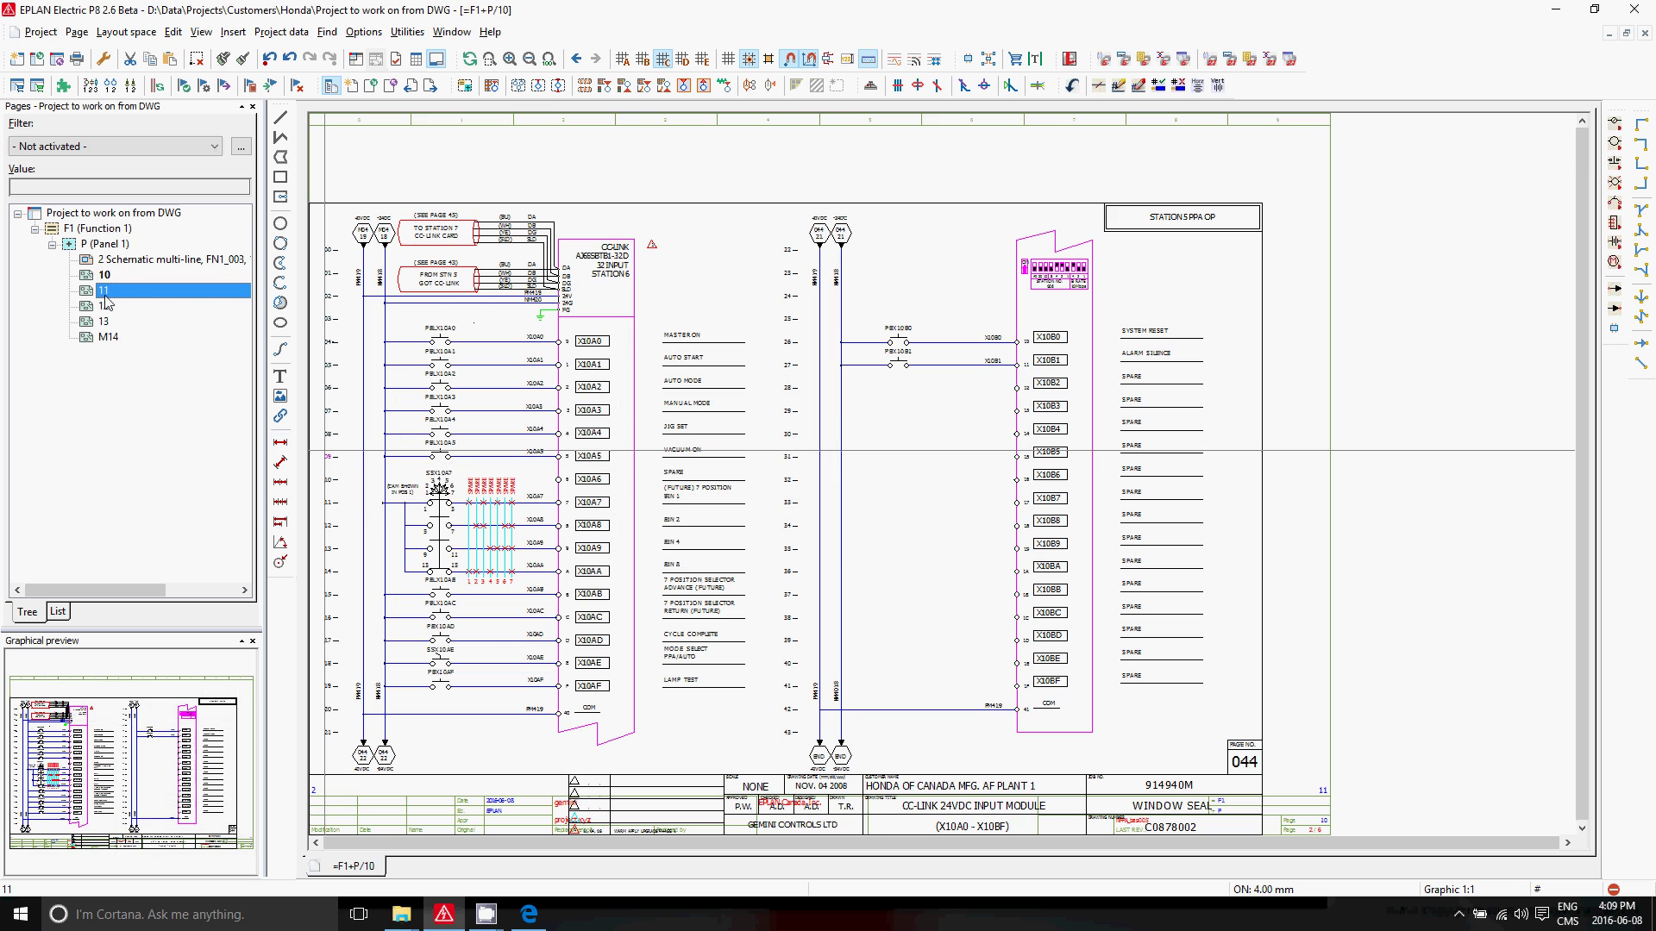
# Assign the plot frame FN1_003_2L-honda to pages 10 through M14 and inspect the title block on page 10
pyautogui.click(111, 276)
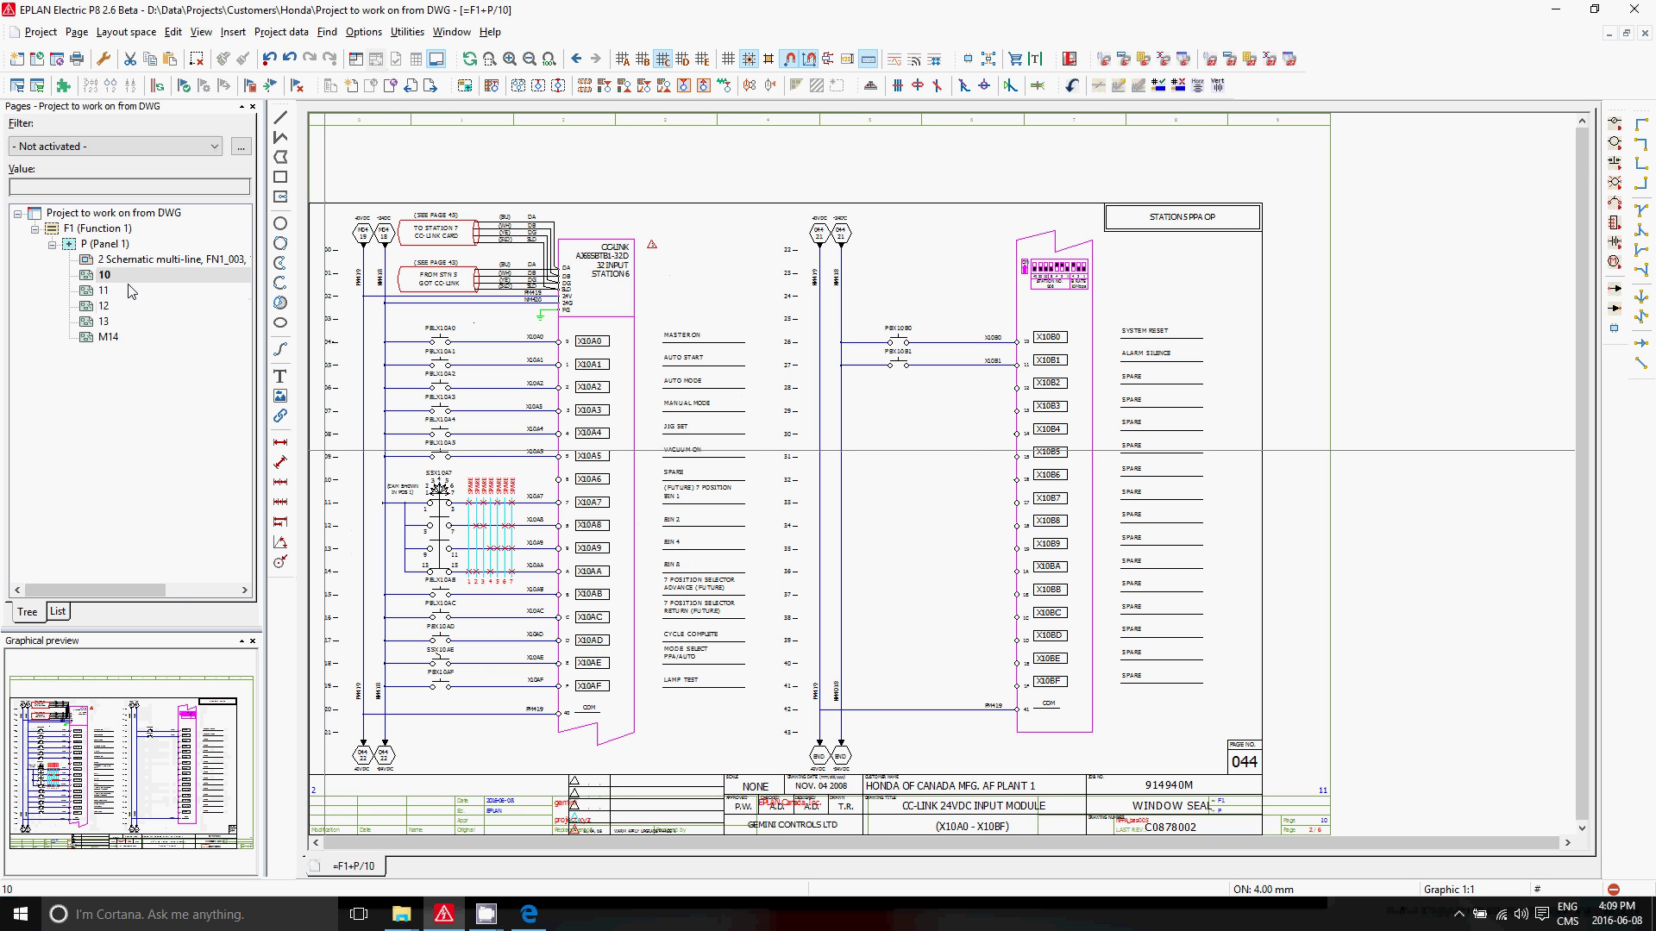
pyautogui.scroll(-1, 911, 151)
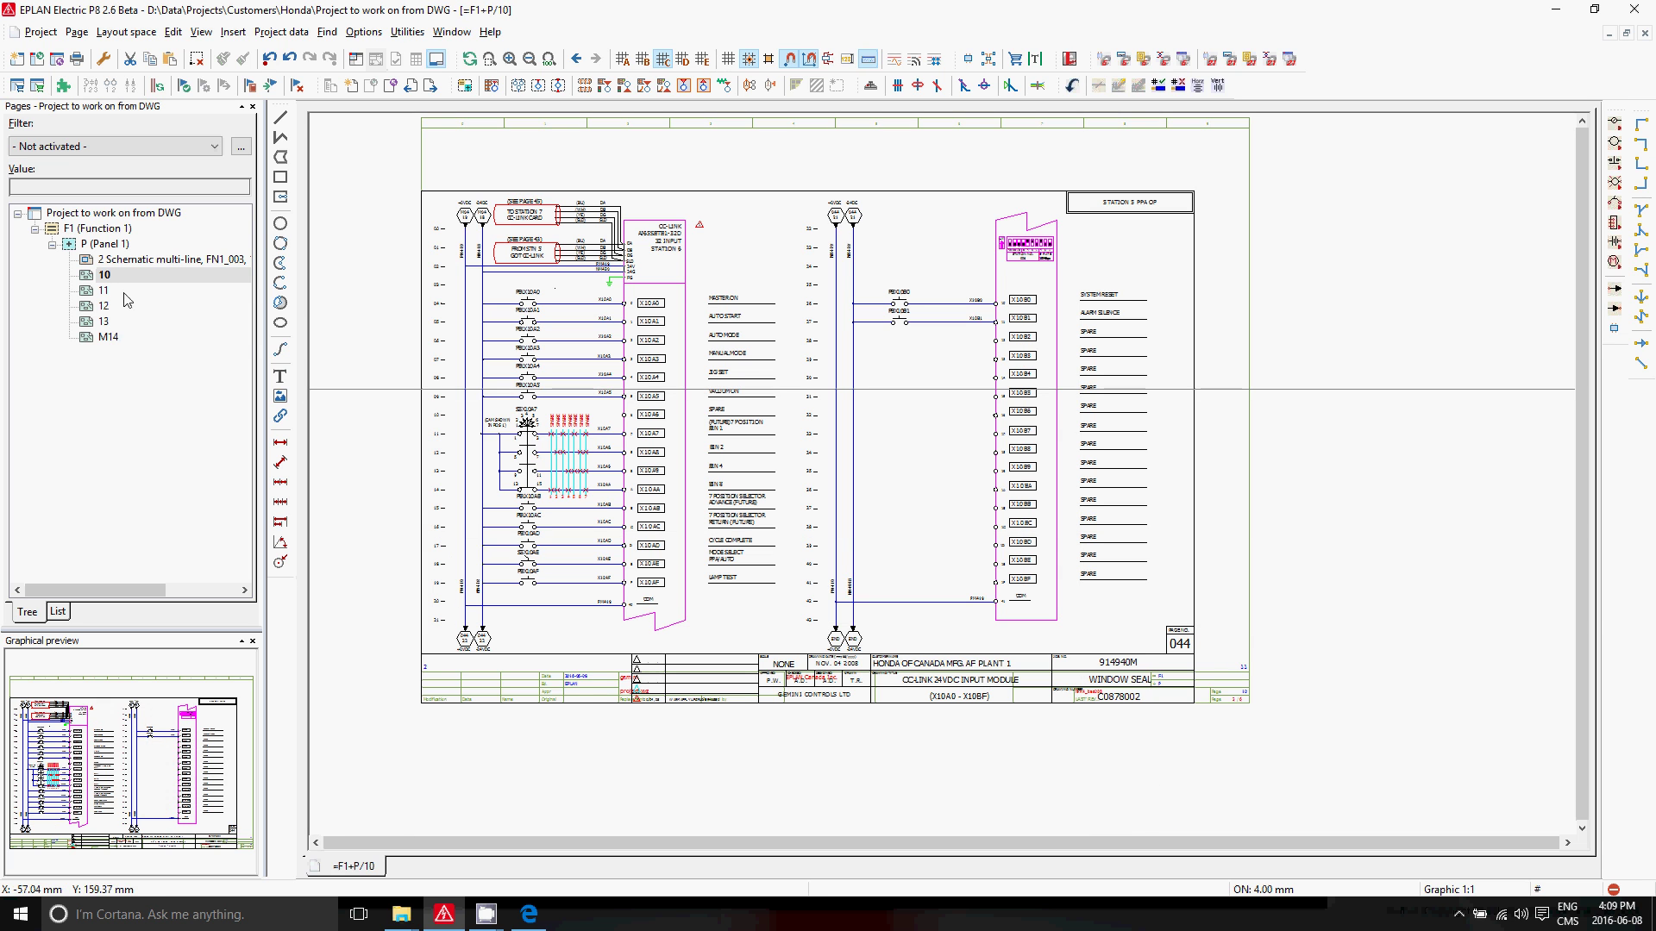
pyautogui.keyDown('shift'); pyautogui.click(122, 336); pyautogui.keyUp('shift')
pyautogui.rightClick(121, 335)
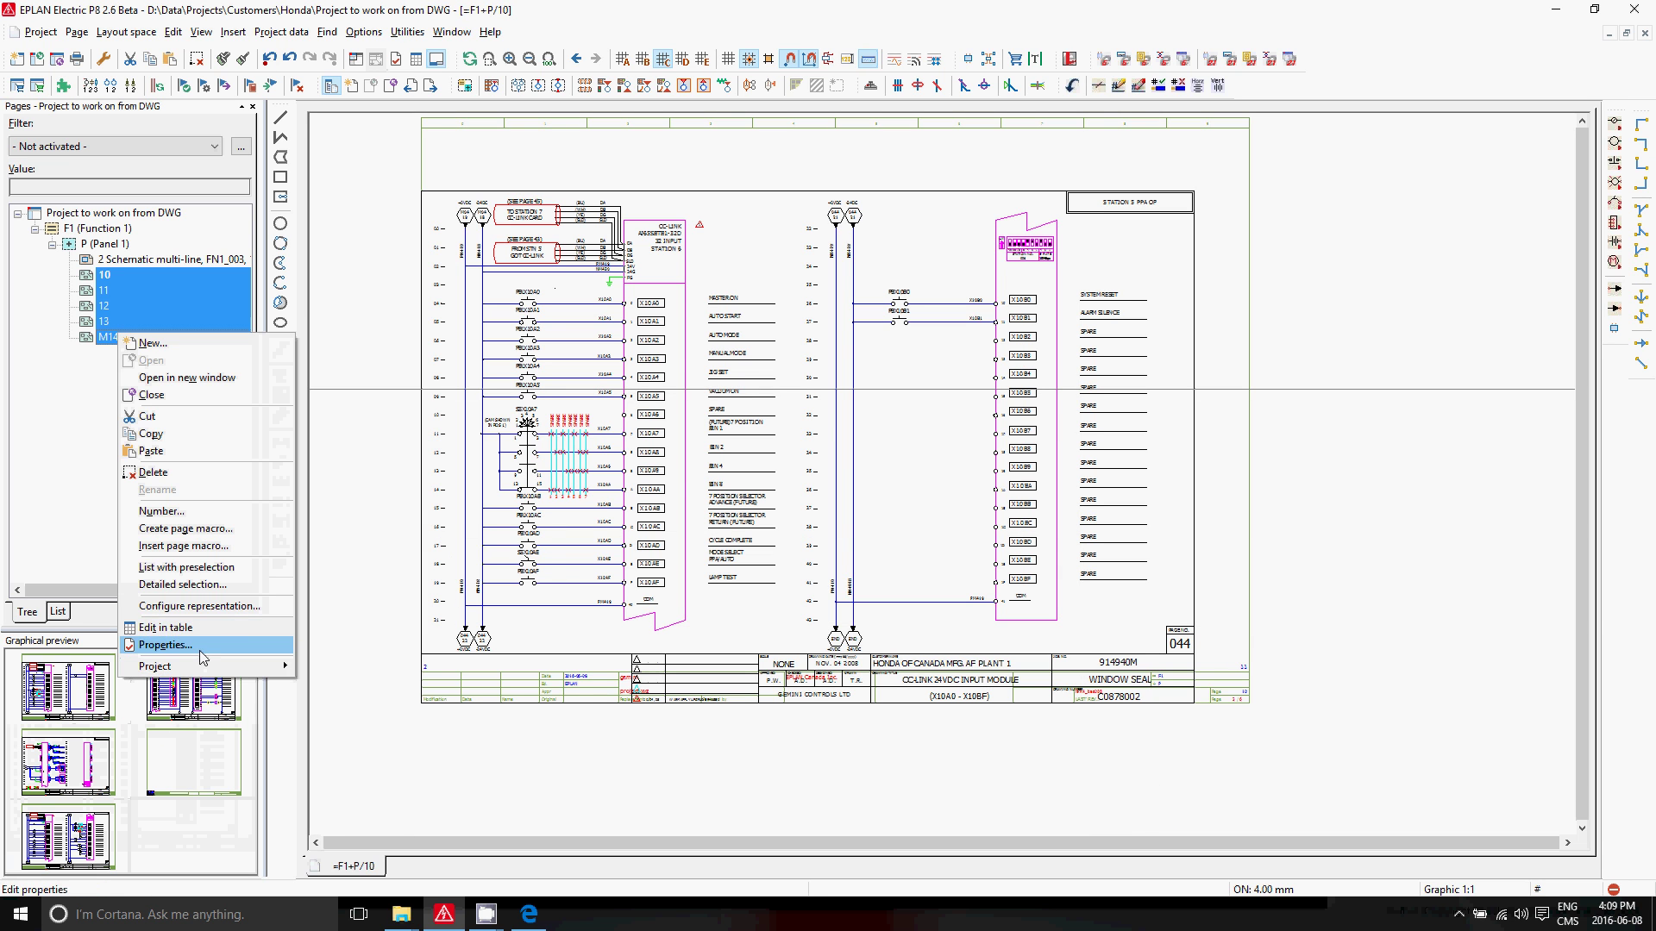
pyautogui.click(250, 653)
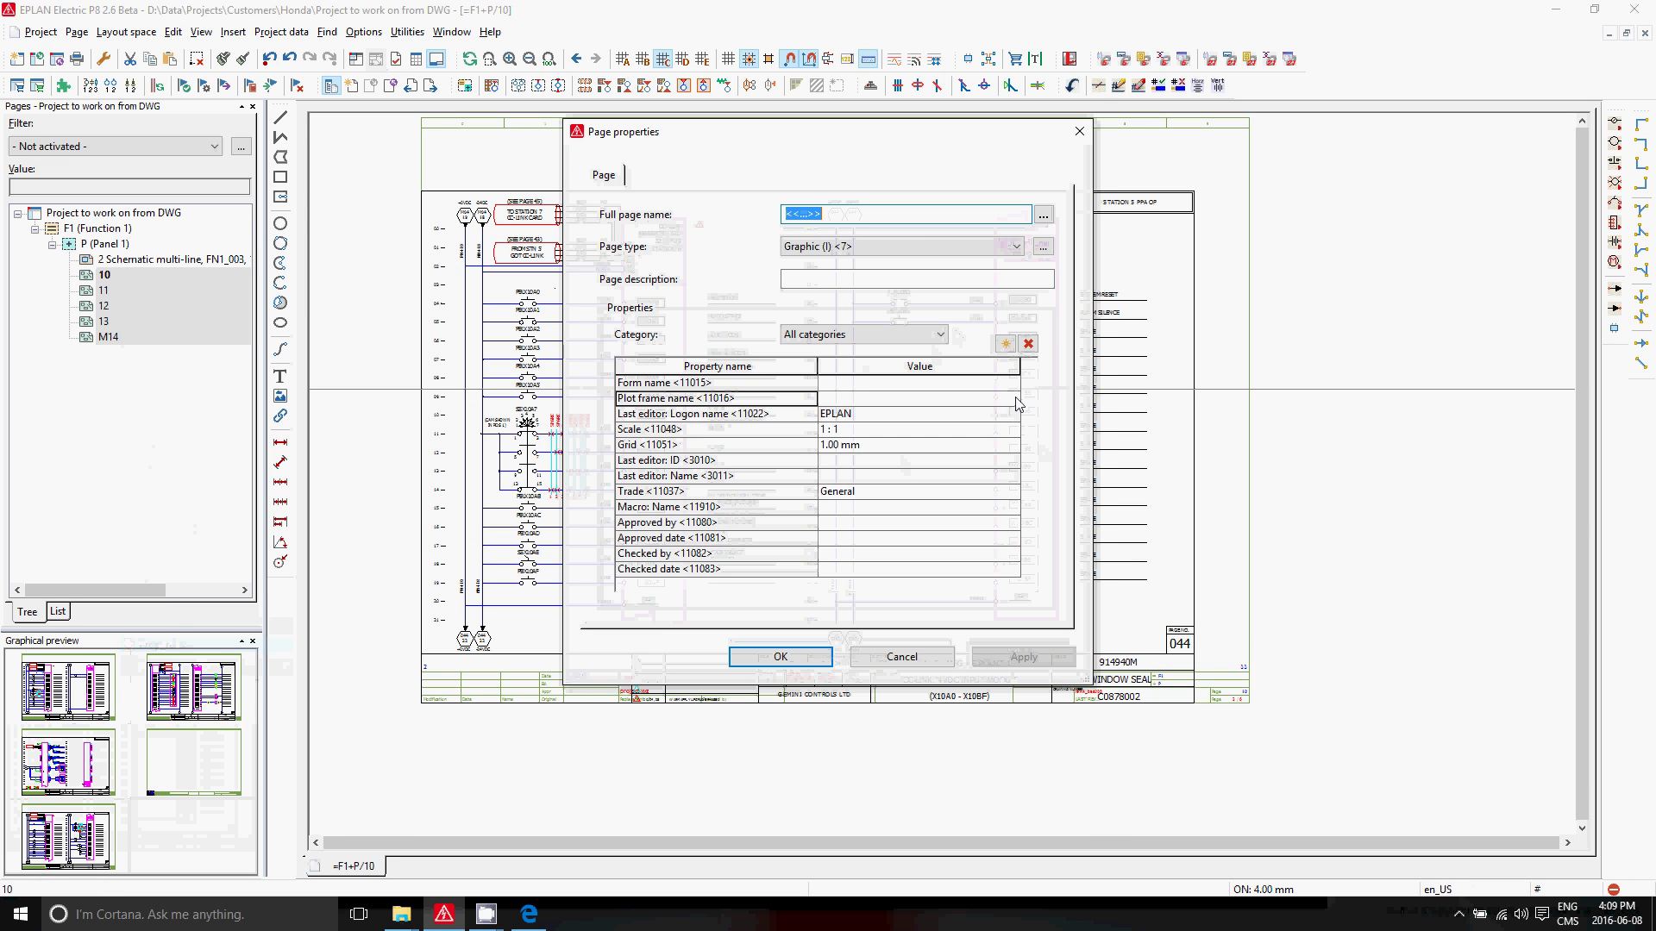
pyautogui.click(1015, 397)
pyautogui.click(901, 505)
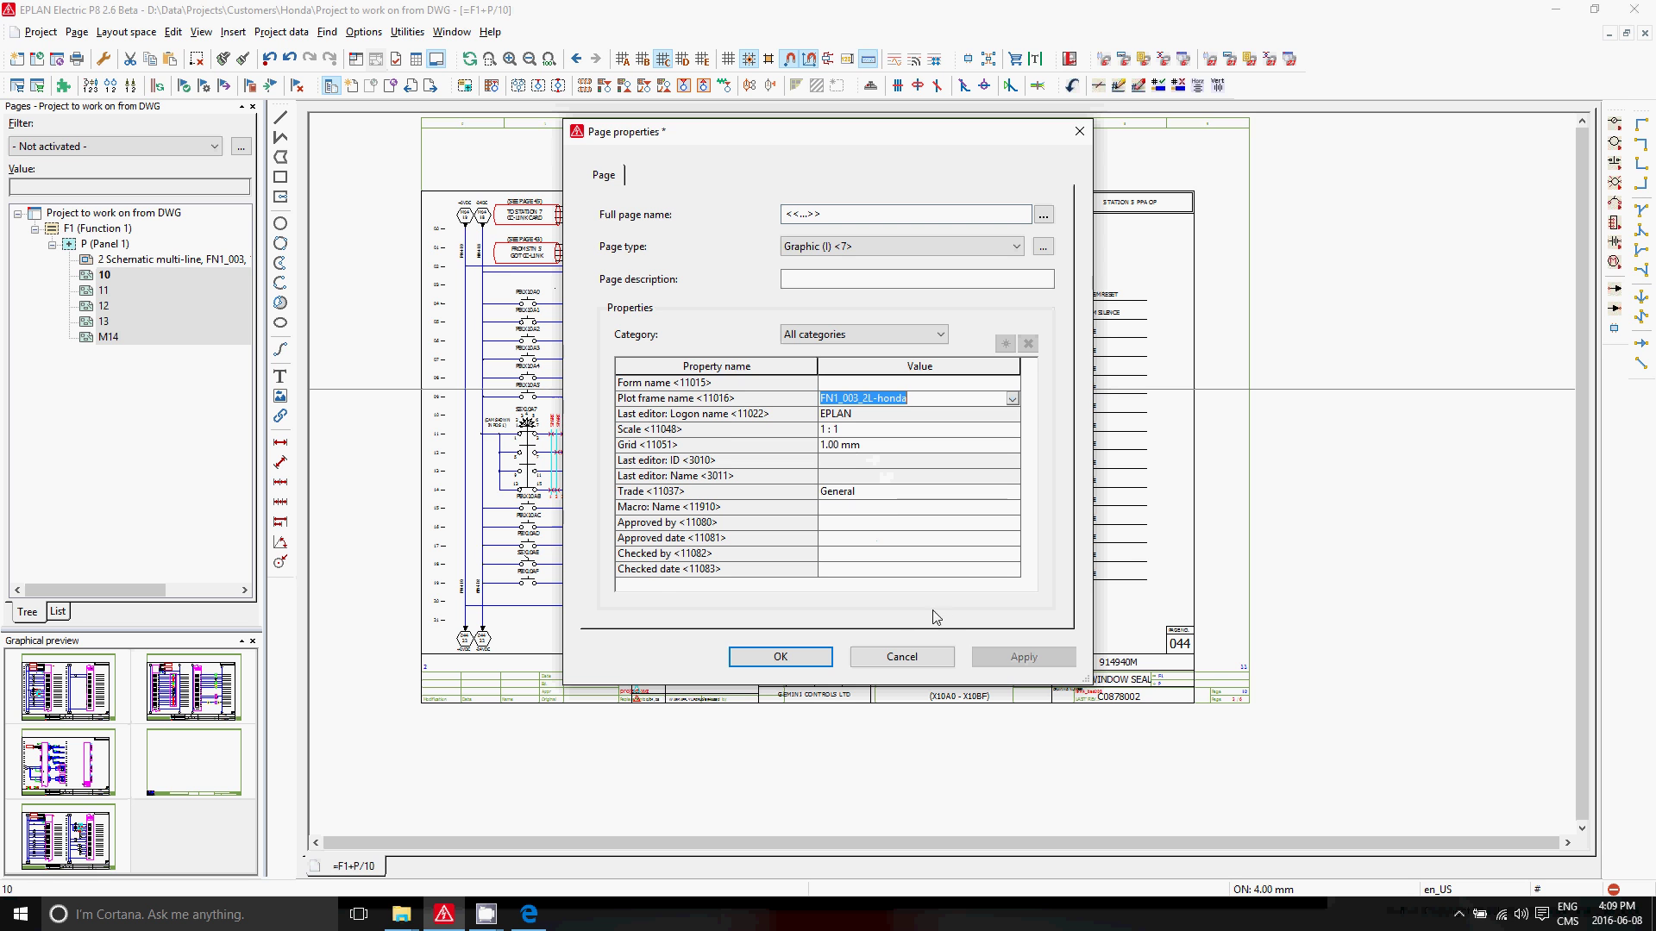
pyautogui.click(784, 664)
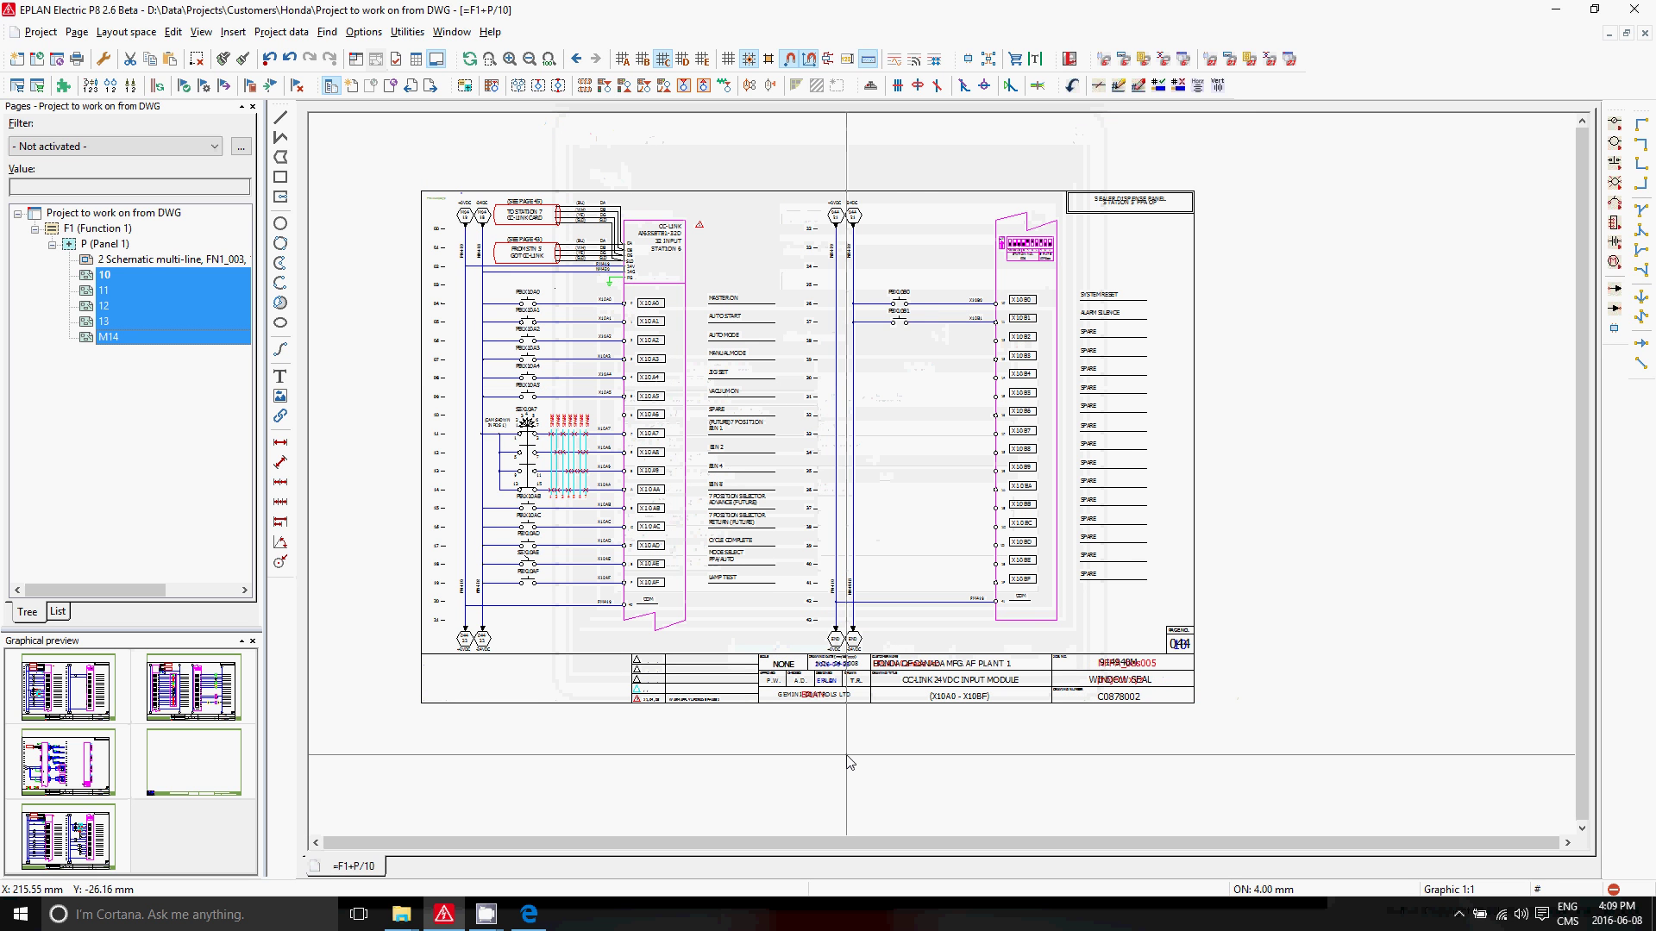
pyautogui.scroll(2, 1198, 737)
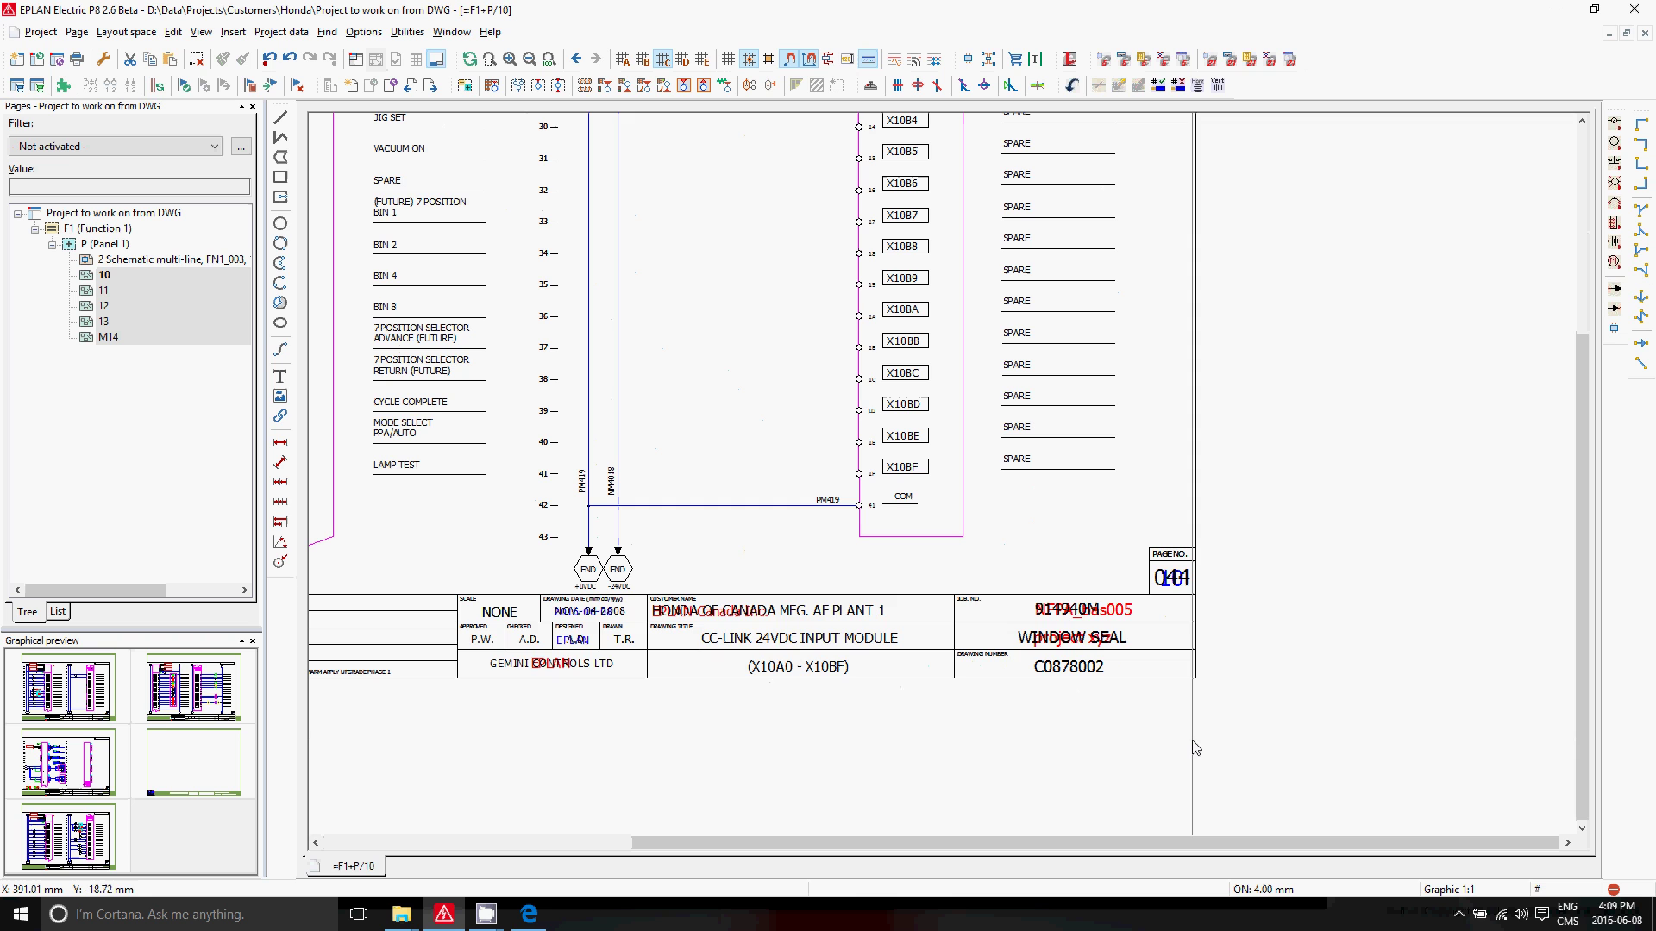
# Delete the imported title block texts and the old page number overlapping the new plot frame on page 10
pyautogui.moveTo(1217, 718); pyautogui.dragTo(561, 607)
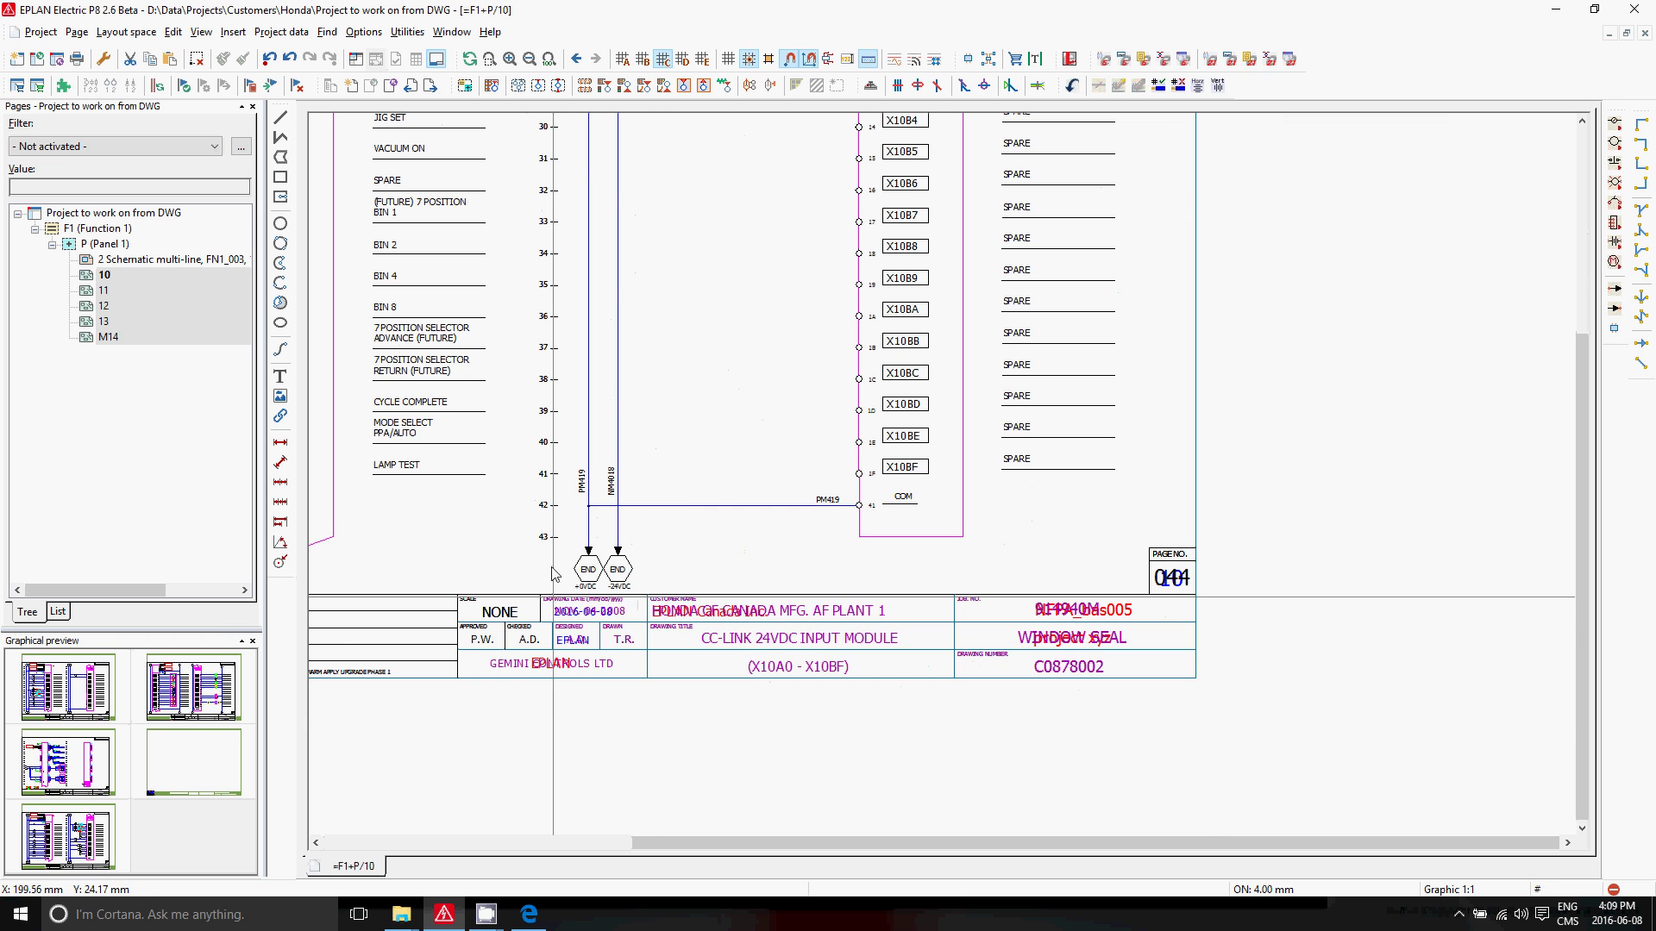
pyautogui.click(197, 59)
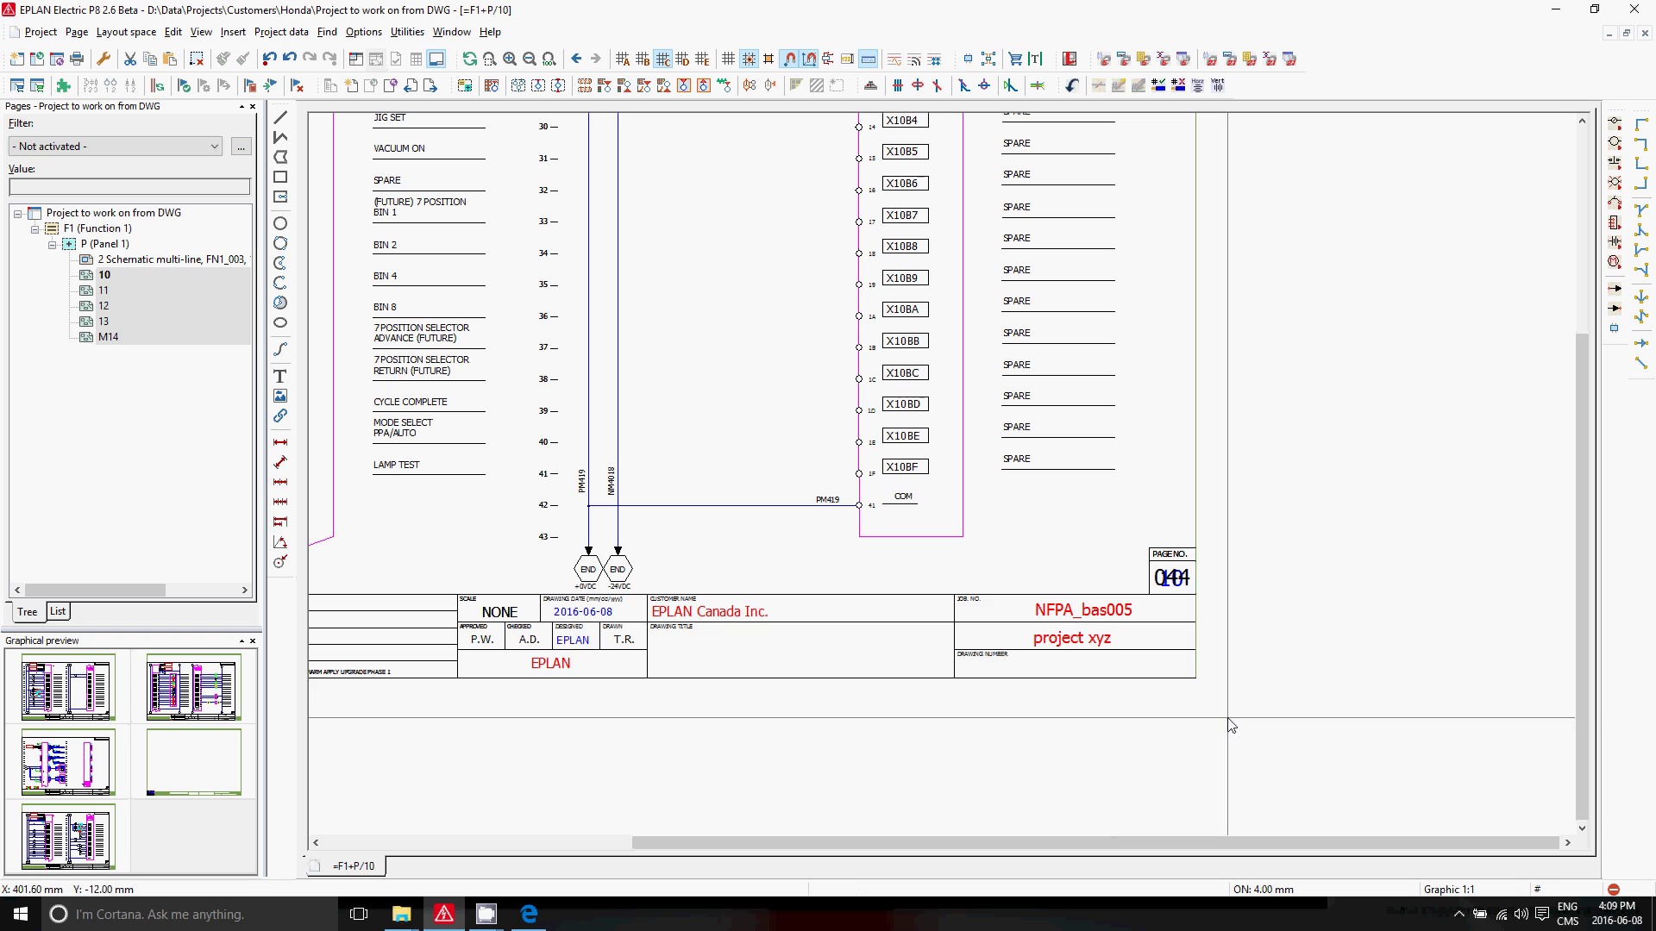
pyautogui.moveTo(1239, 595); pyautogui.dragTo(1126, 528)
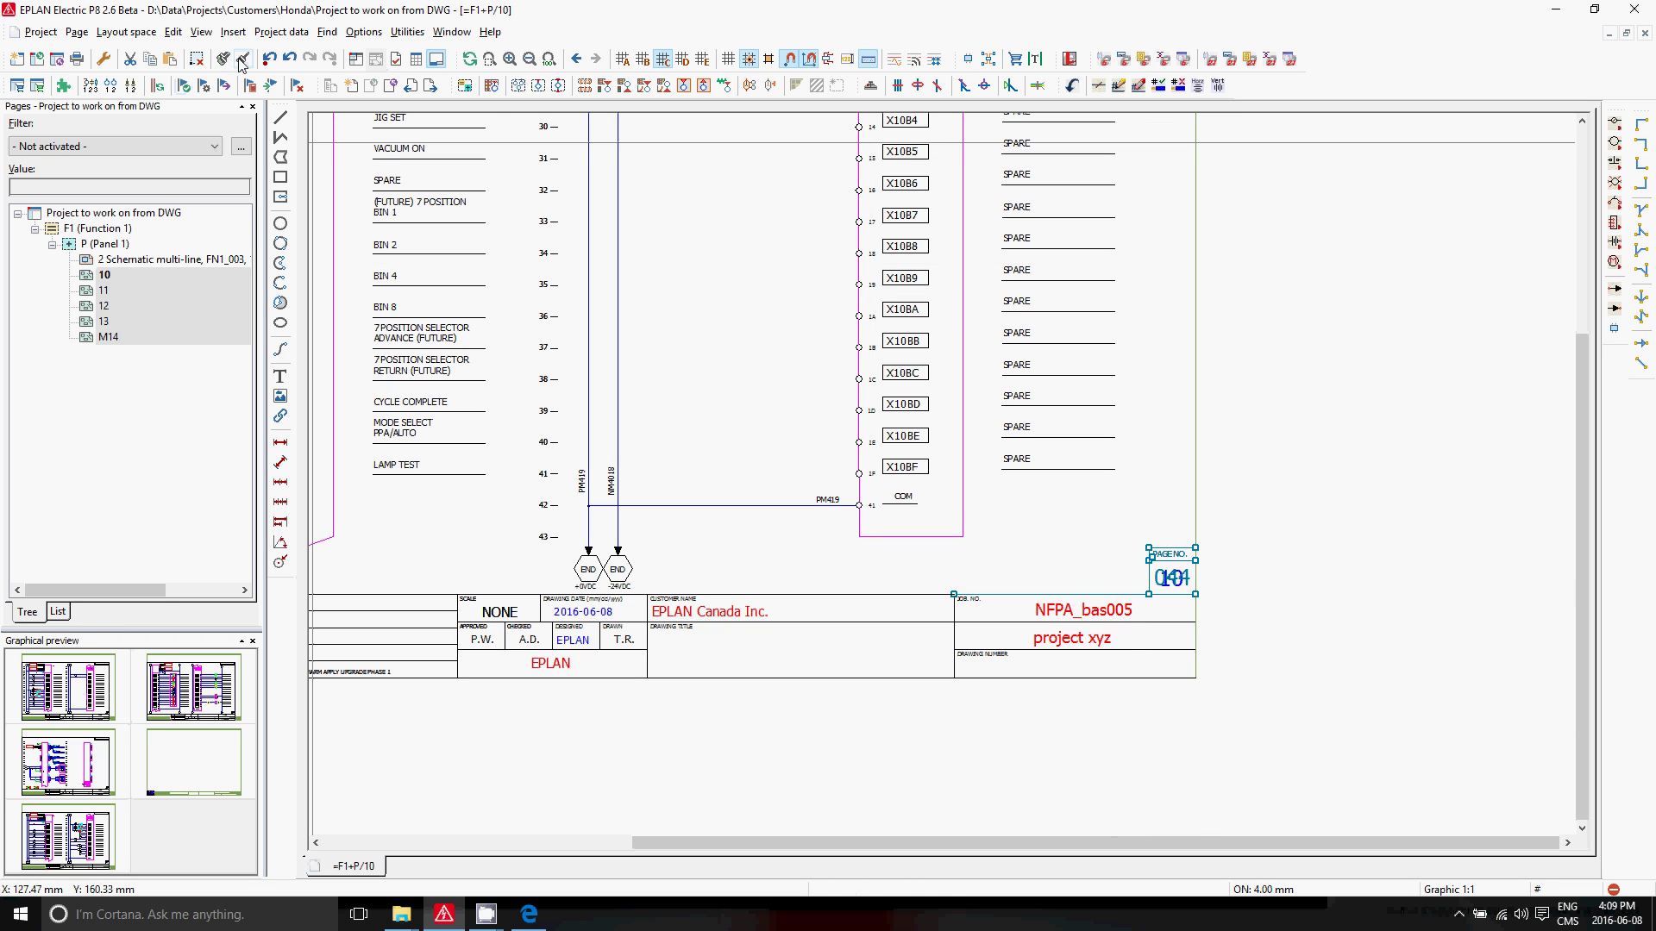
pyautogui.click(196, 59)
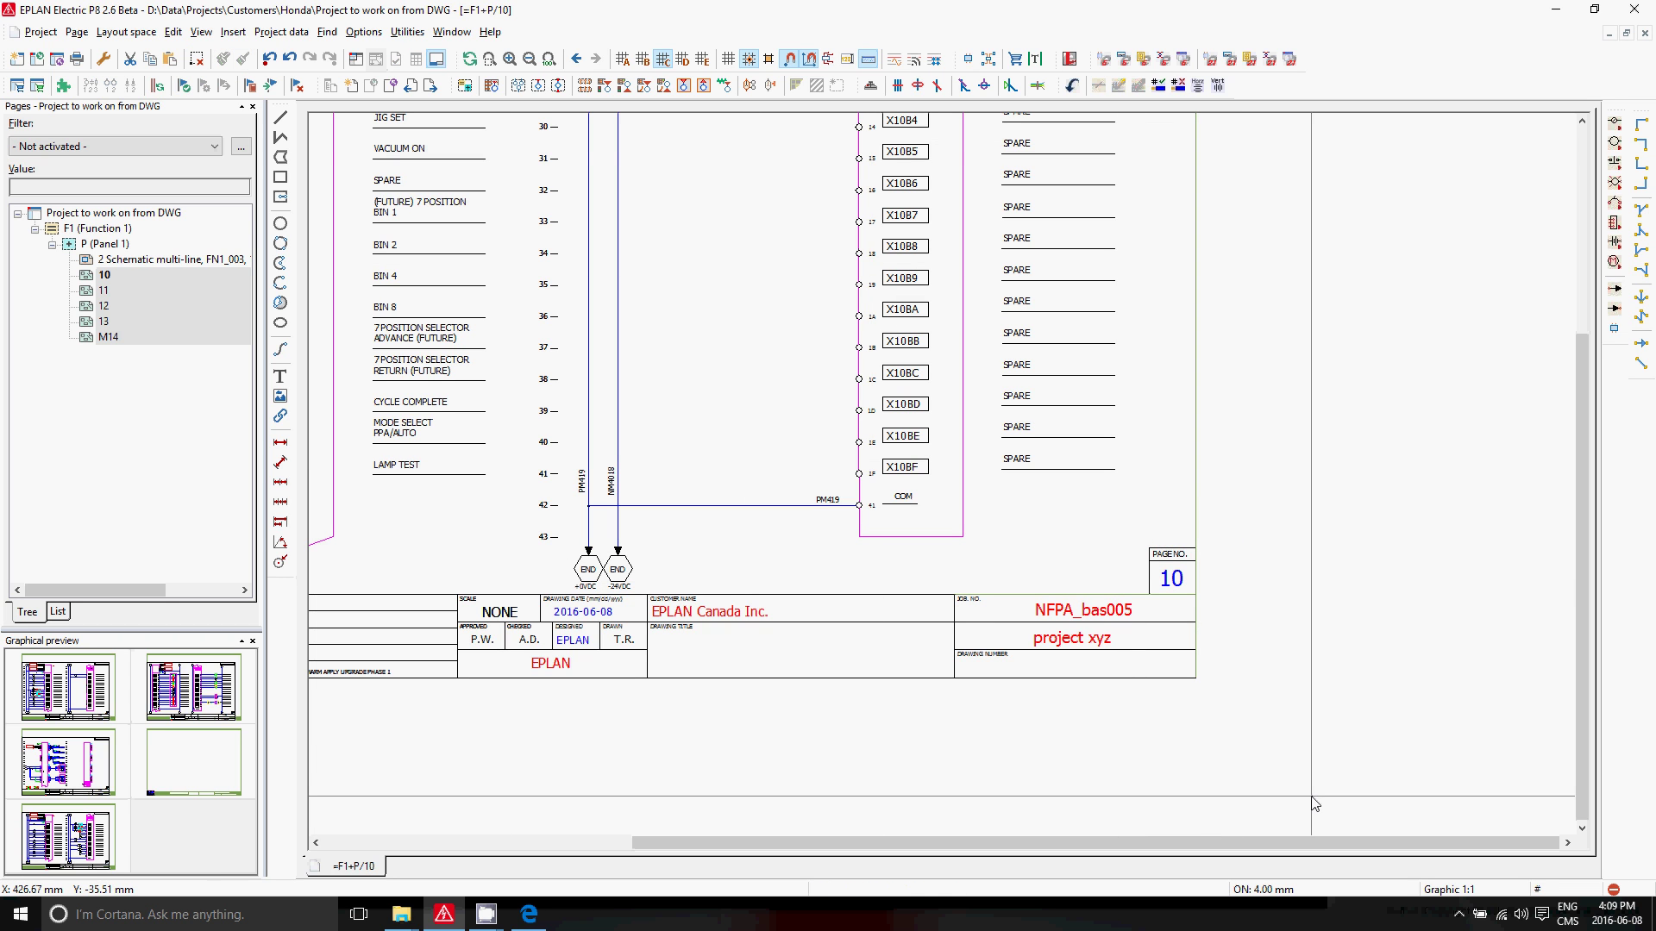
# Open page 11 and delete its imported title block texts and old page number that duplicate the plot frame
pyautogui.click(105, 290)
pyautogui.moveTo(1288, 721); pyautogui.dragTo(831, 675)
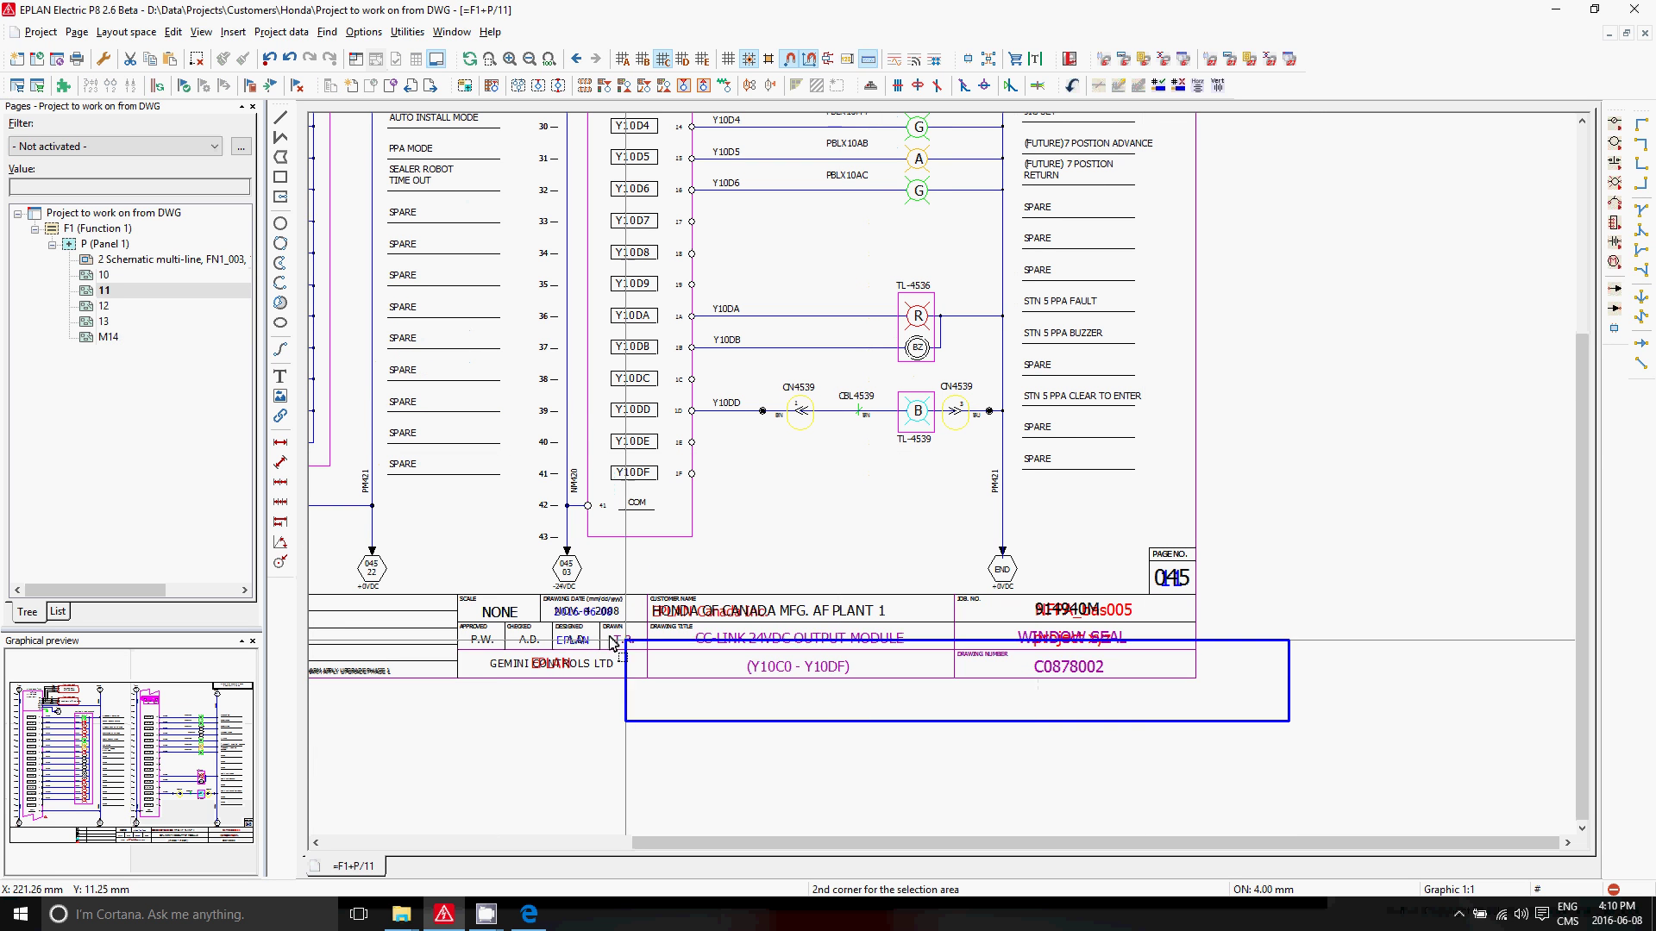
pyautogui.click(520, 600)
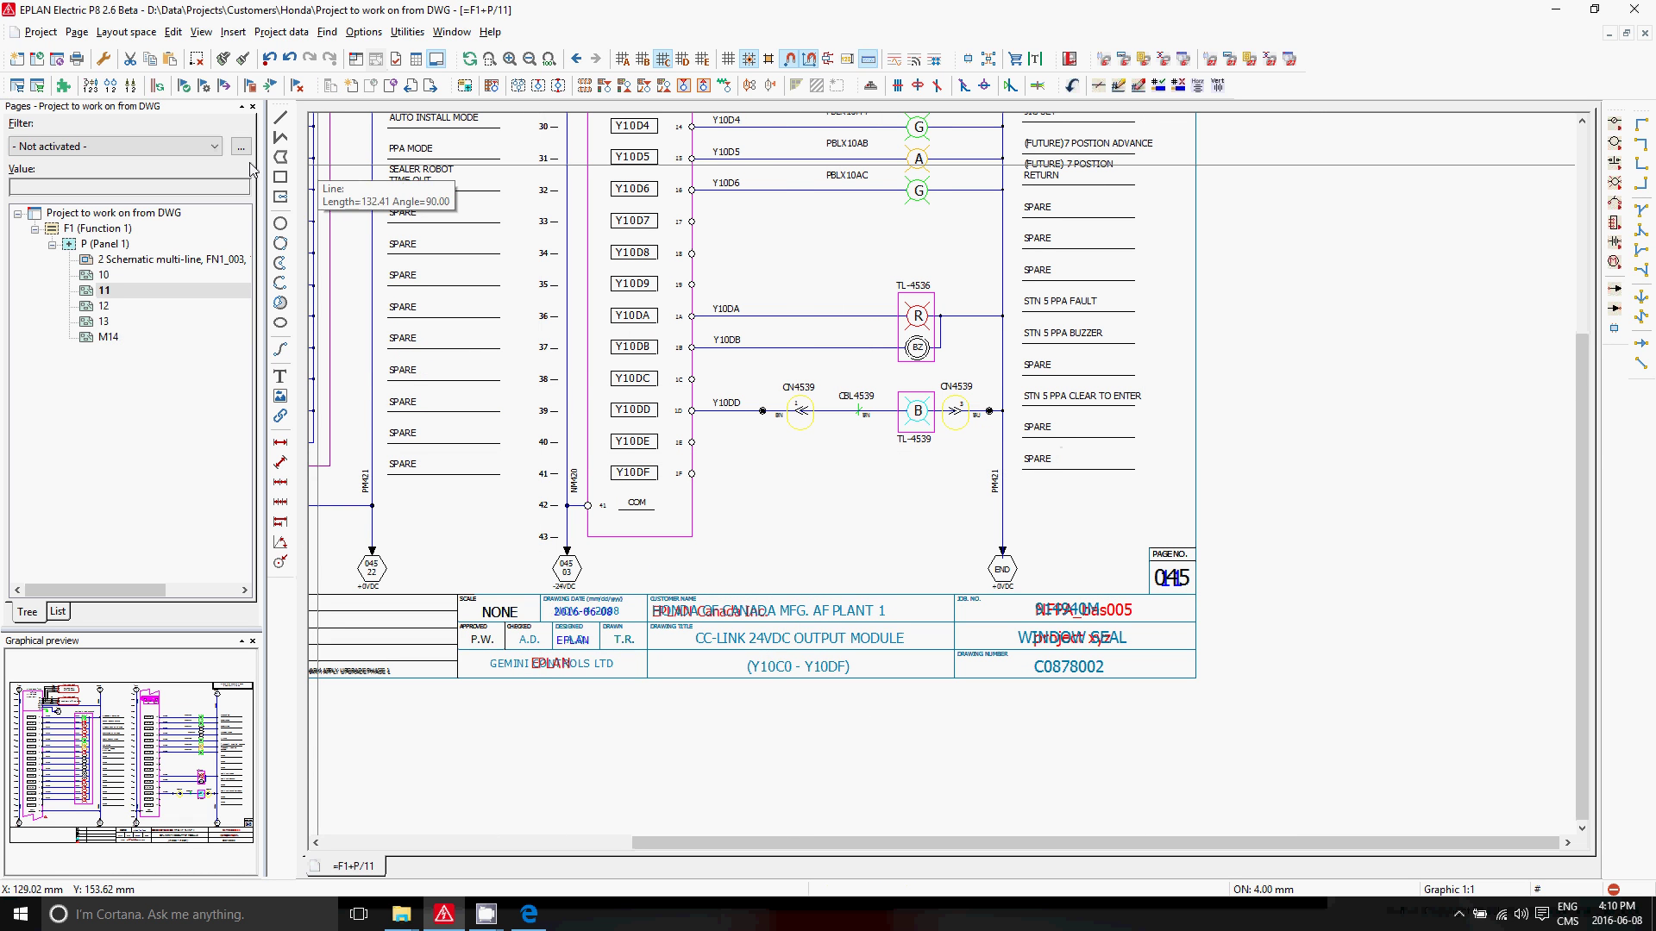
pyautogui.press('Delete')
pyautogui.moveTo(1264, 608); pyautogui.dragTo(1164, 545)
pyautogui.click(1164, 545)
pyautogui.click(199, 68)
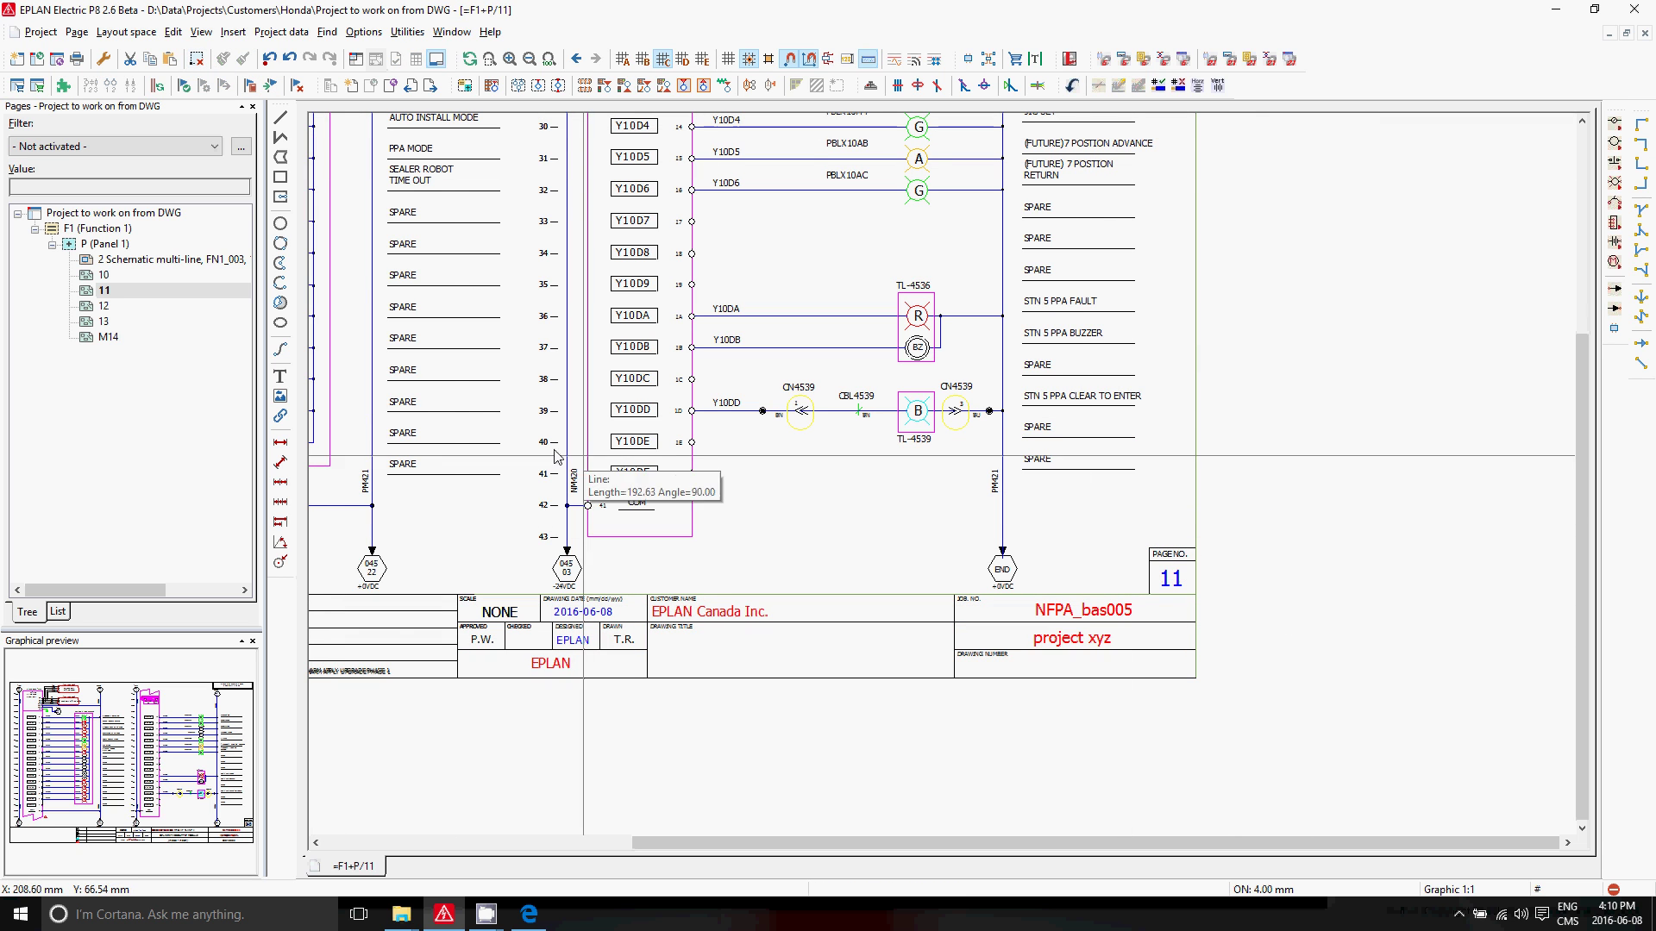
# Open page 12 and remove the imported title block content overlapping the plot frame
pyautogui.click(104, 306)
pyautogui.moveTo(1223, 716); pyautogui.dragTo(541, 598)
pyautogui.click(541, 598)
pyautogui.click(197, 59)
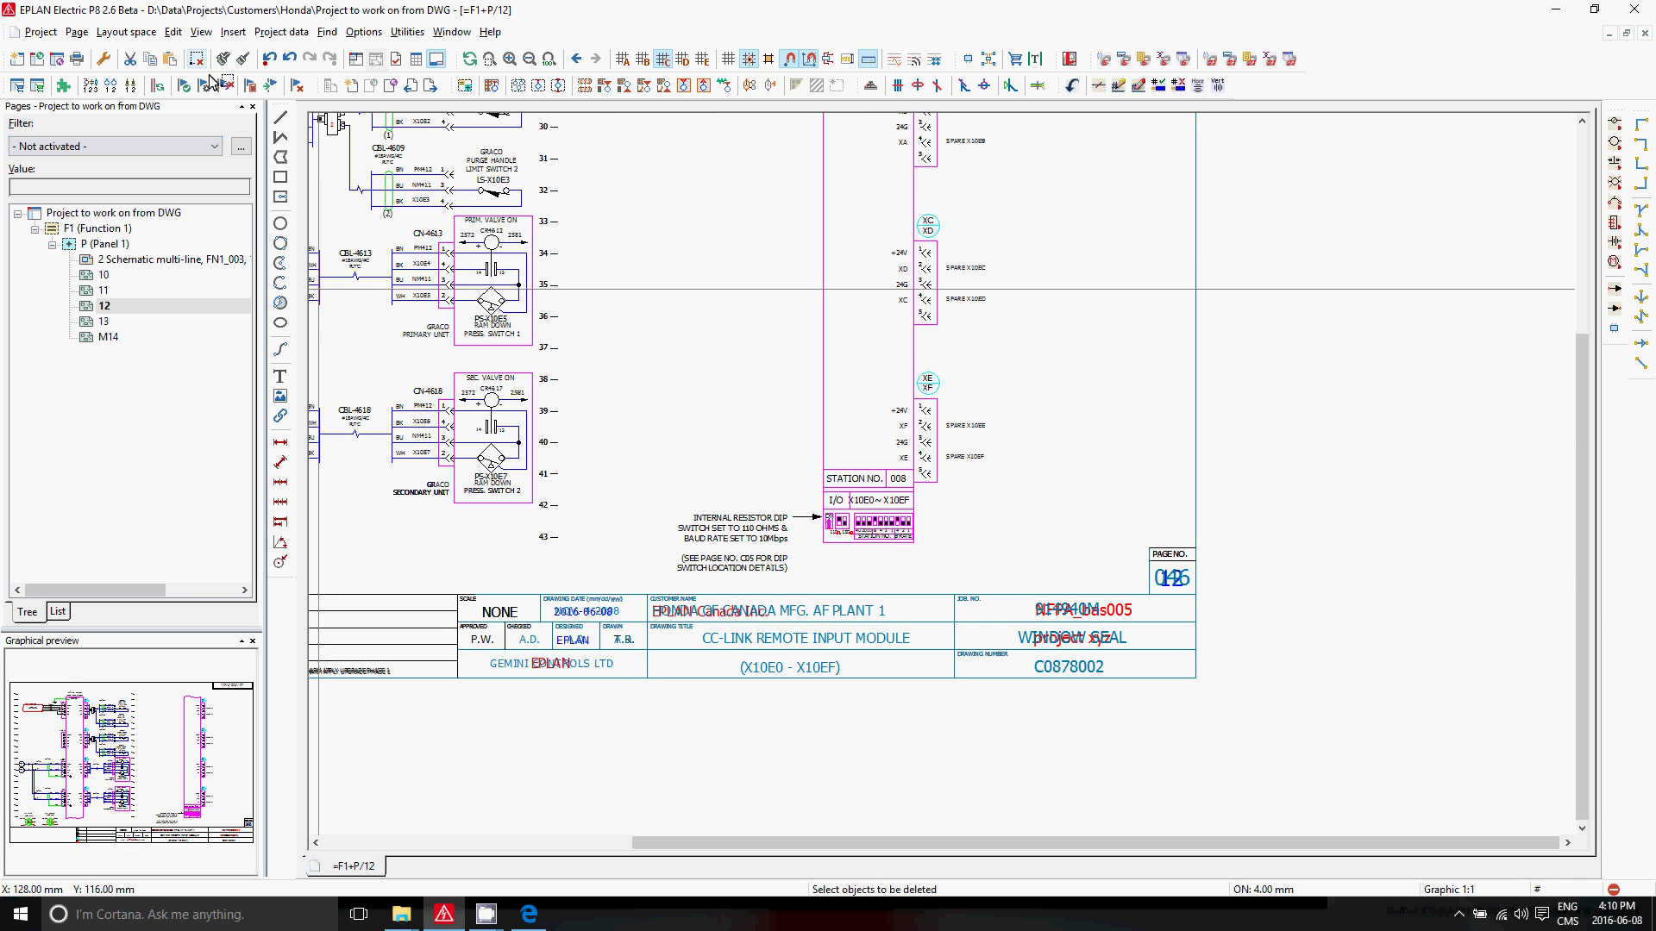
# Check page 13 for leftovers, and delete the imported title block texts and old page number on page M14
pyautogui.click(121, 322)
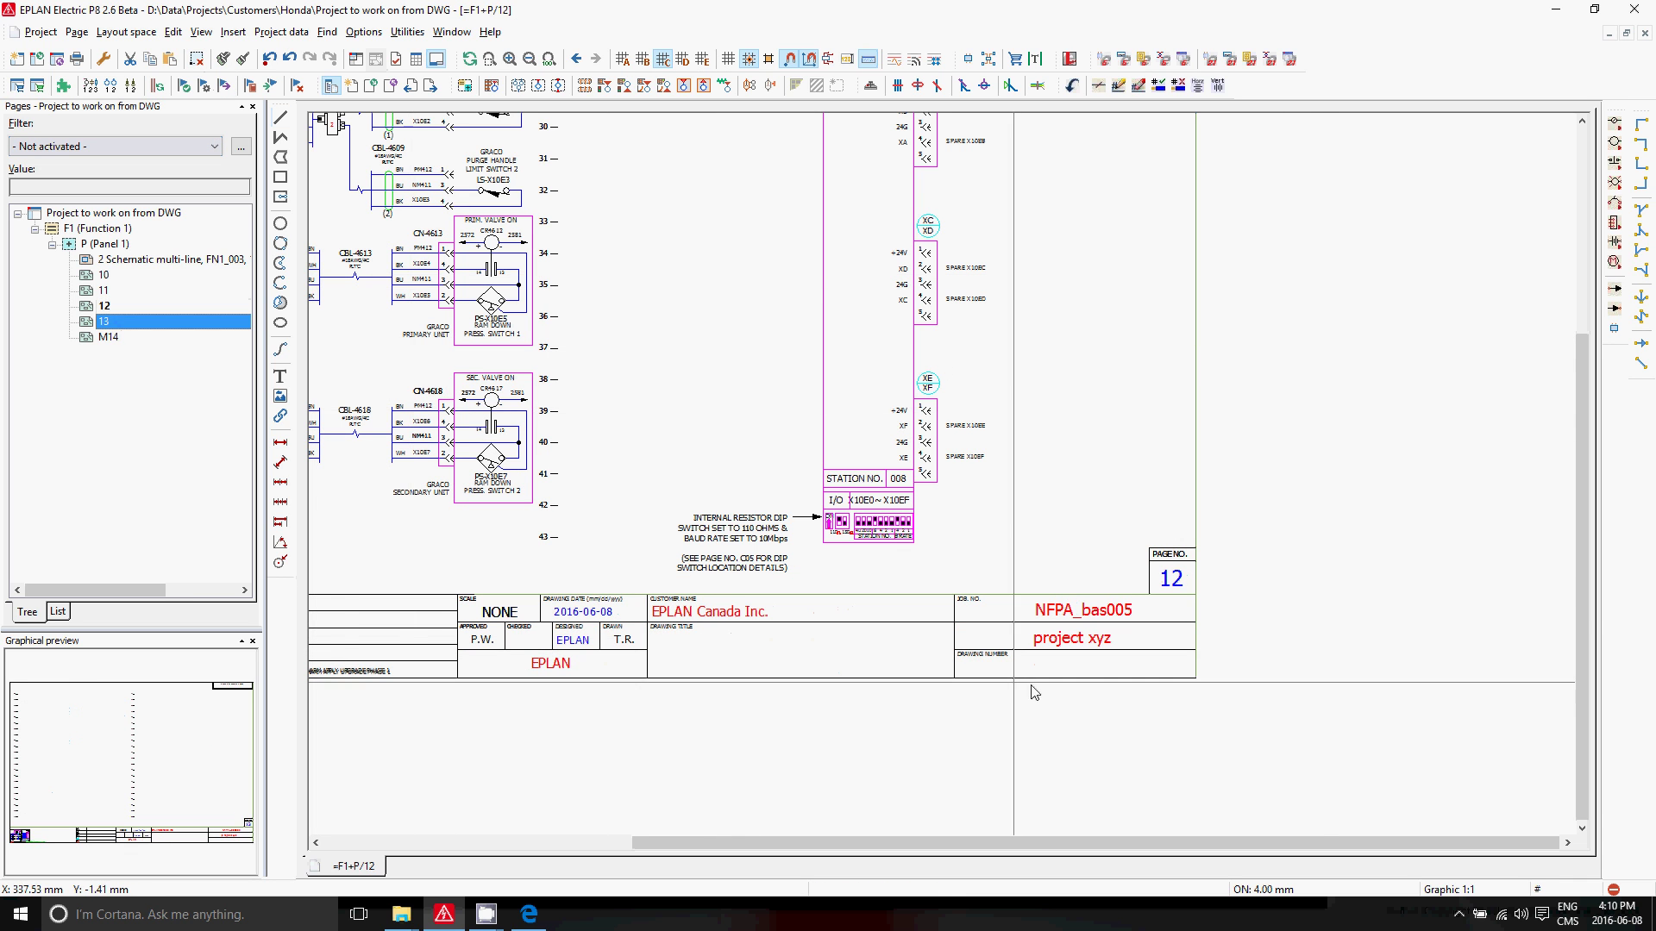
pyautogui.doubleClick(108, 326)
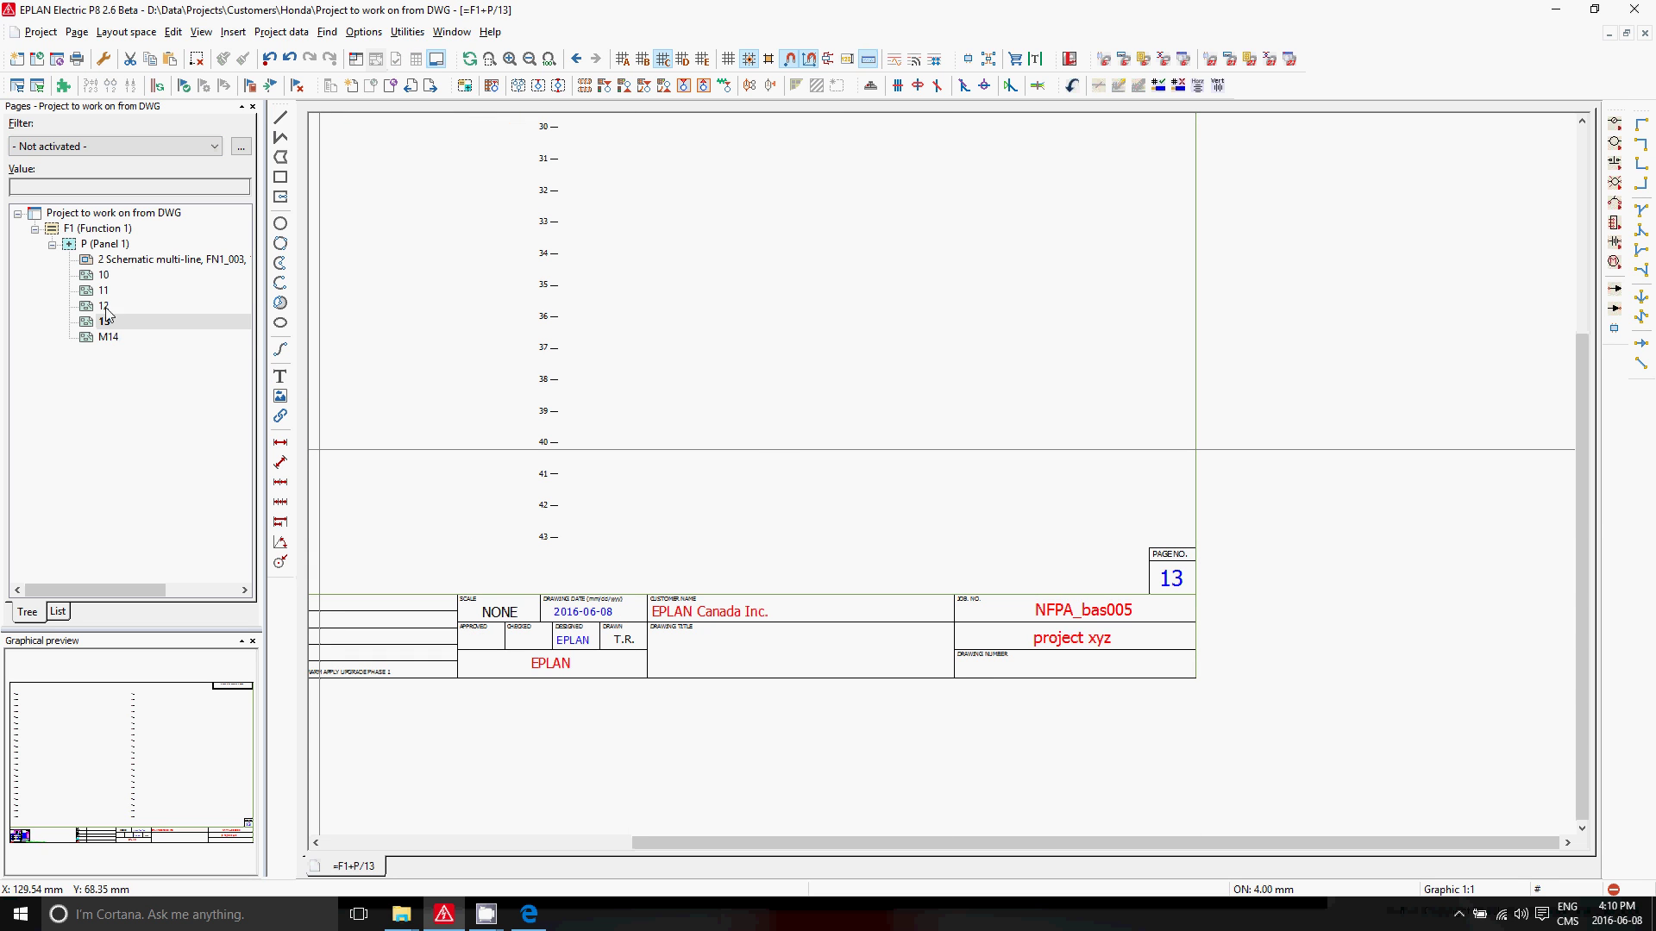
pyautogui.doubleClick(105, 338)
pyautogui.moveTo(1298, 746); pyautogui.dragTo(527, 593)
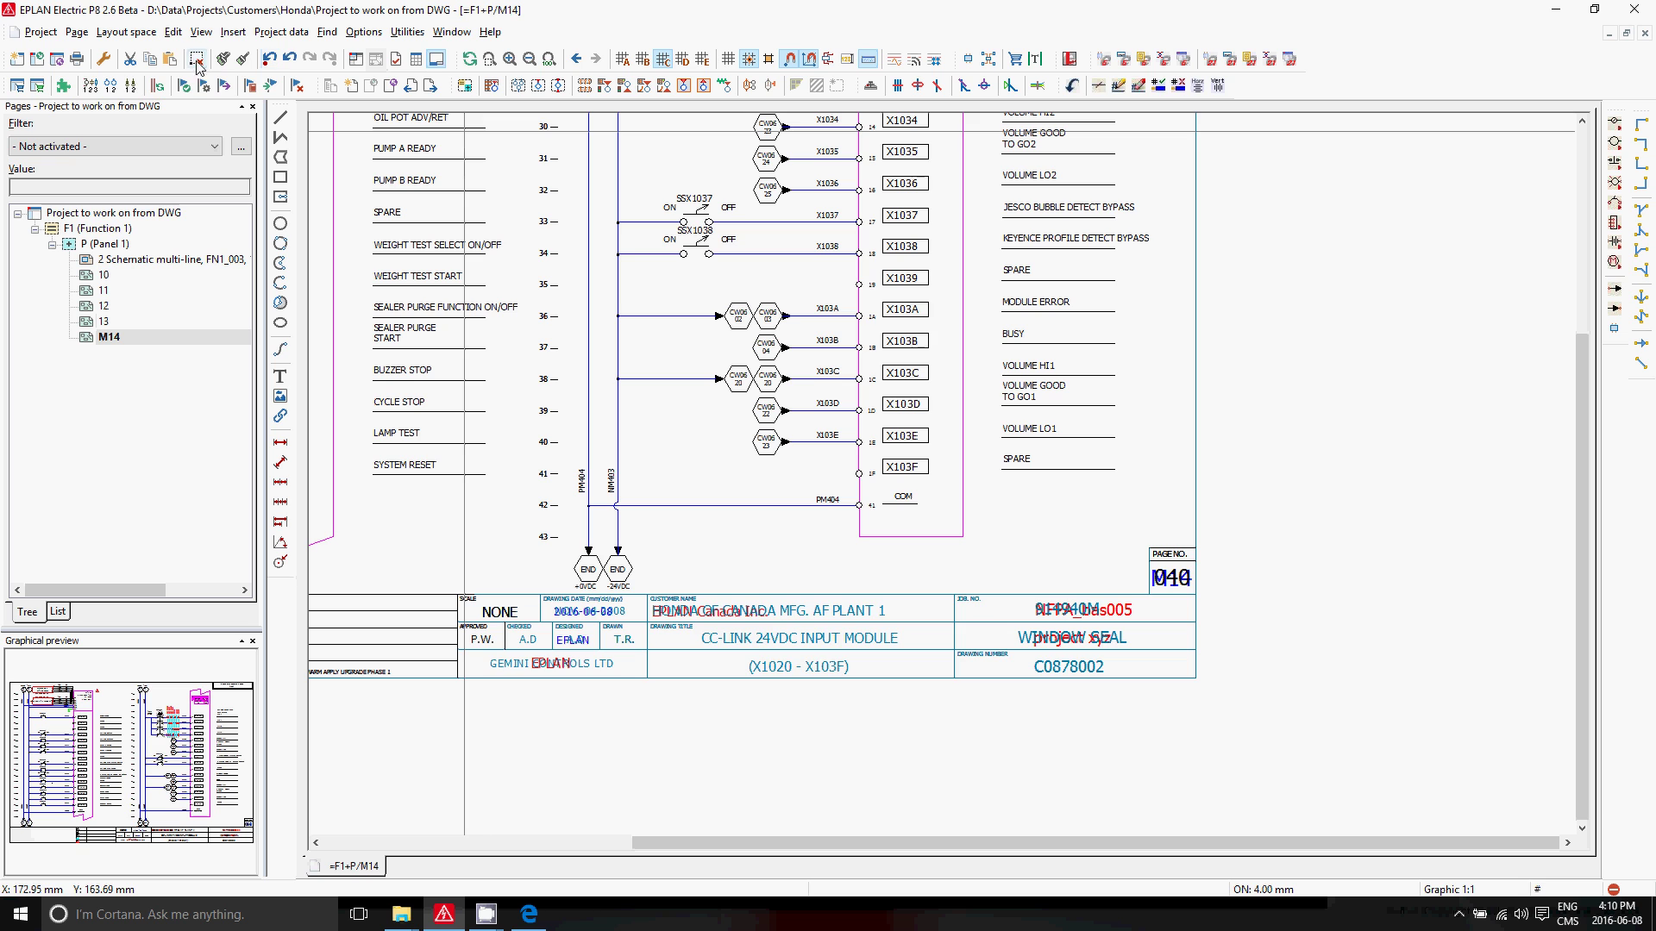
pyautogui.press('Delete')
pyautogui.moveTo(1275, 627); pyautogui.dragTo(1146, 538)
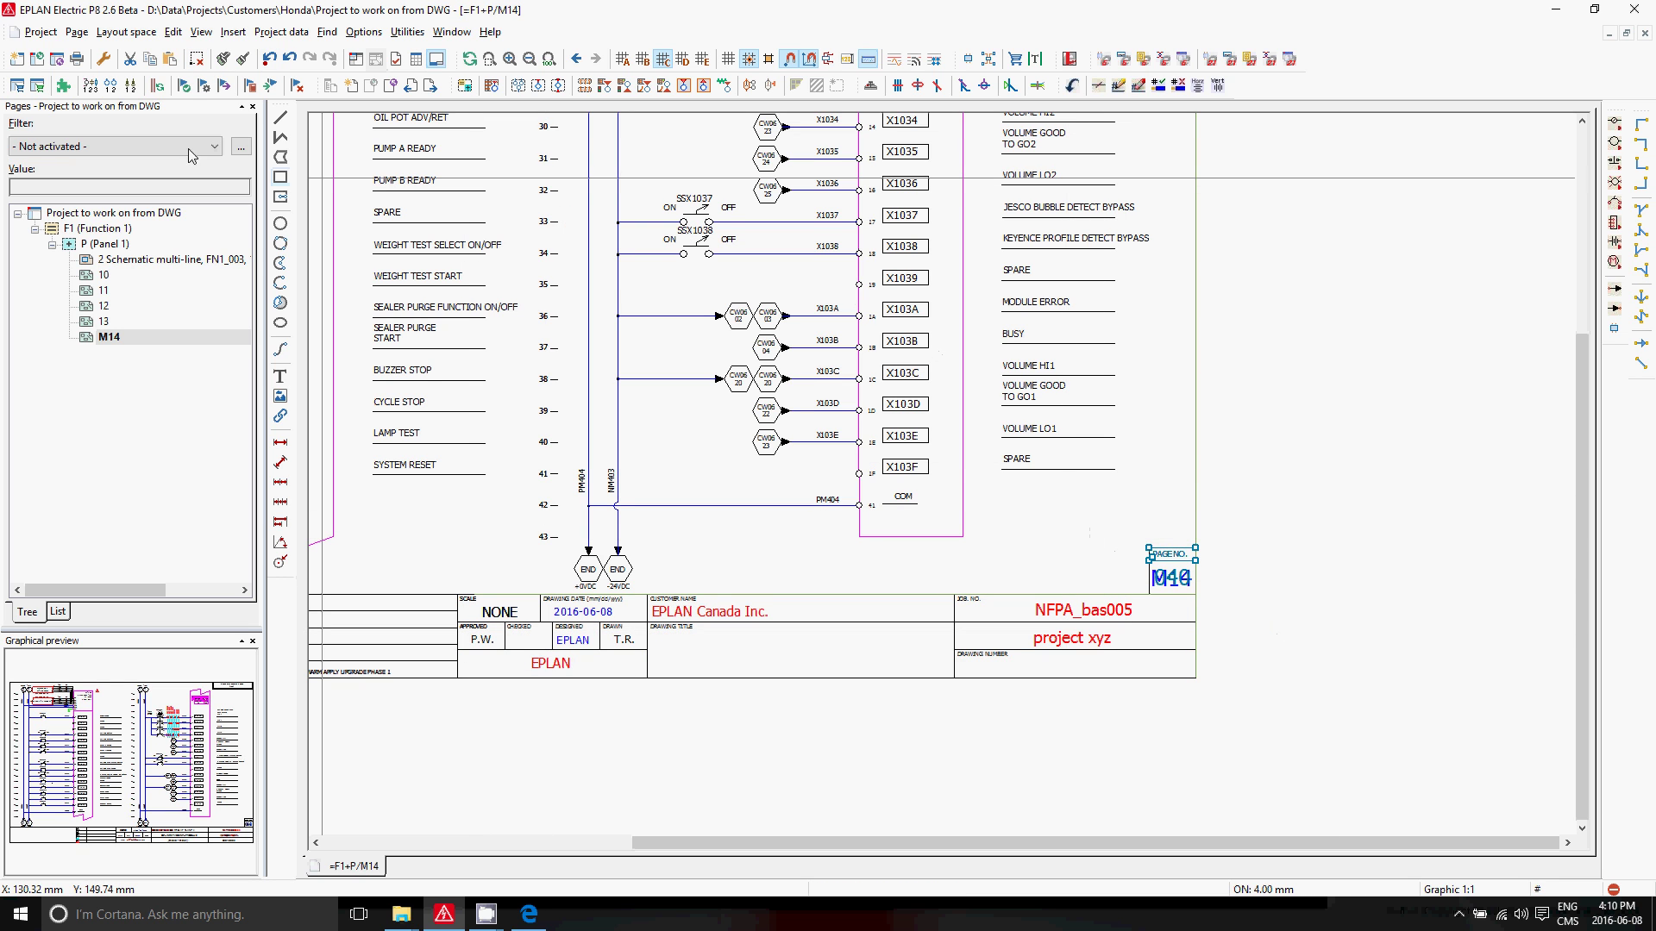
pyautogui.click(197, 58)
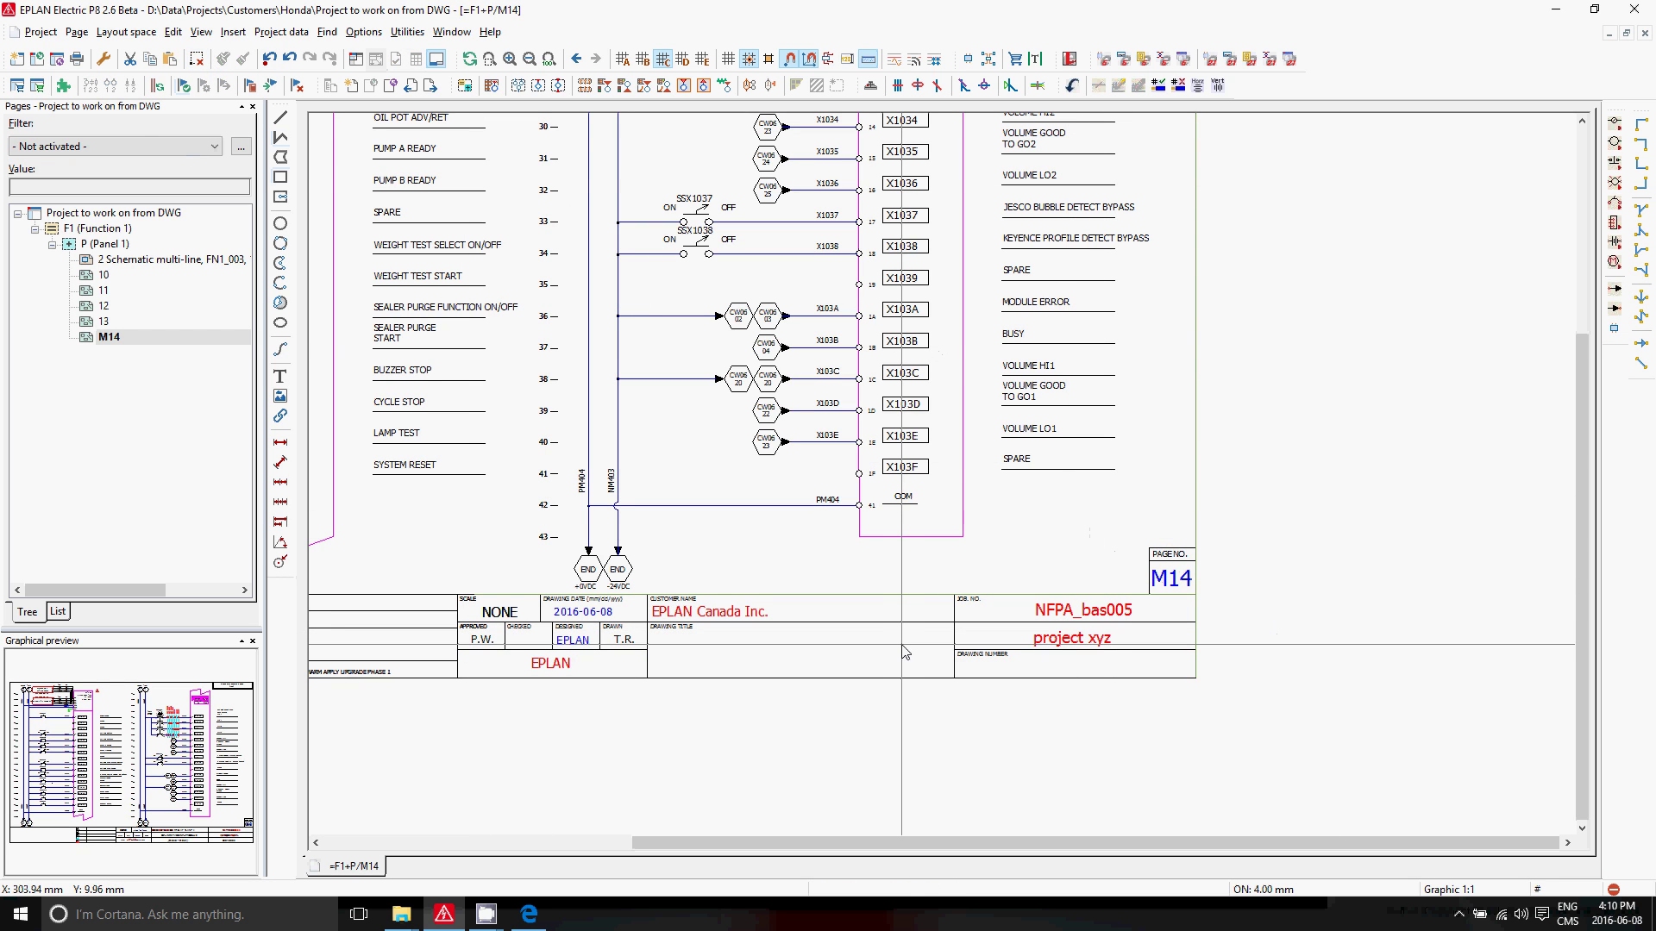
# Set the job number in the project properties to job-12345
pyautogui.rightClick(127, 215)
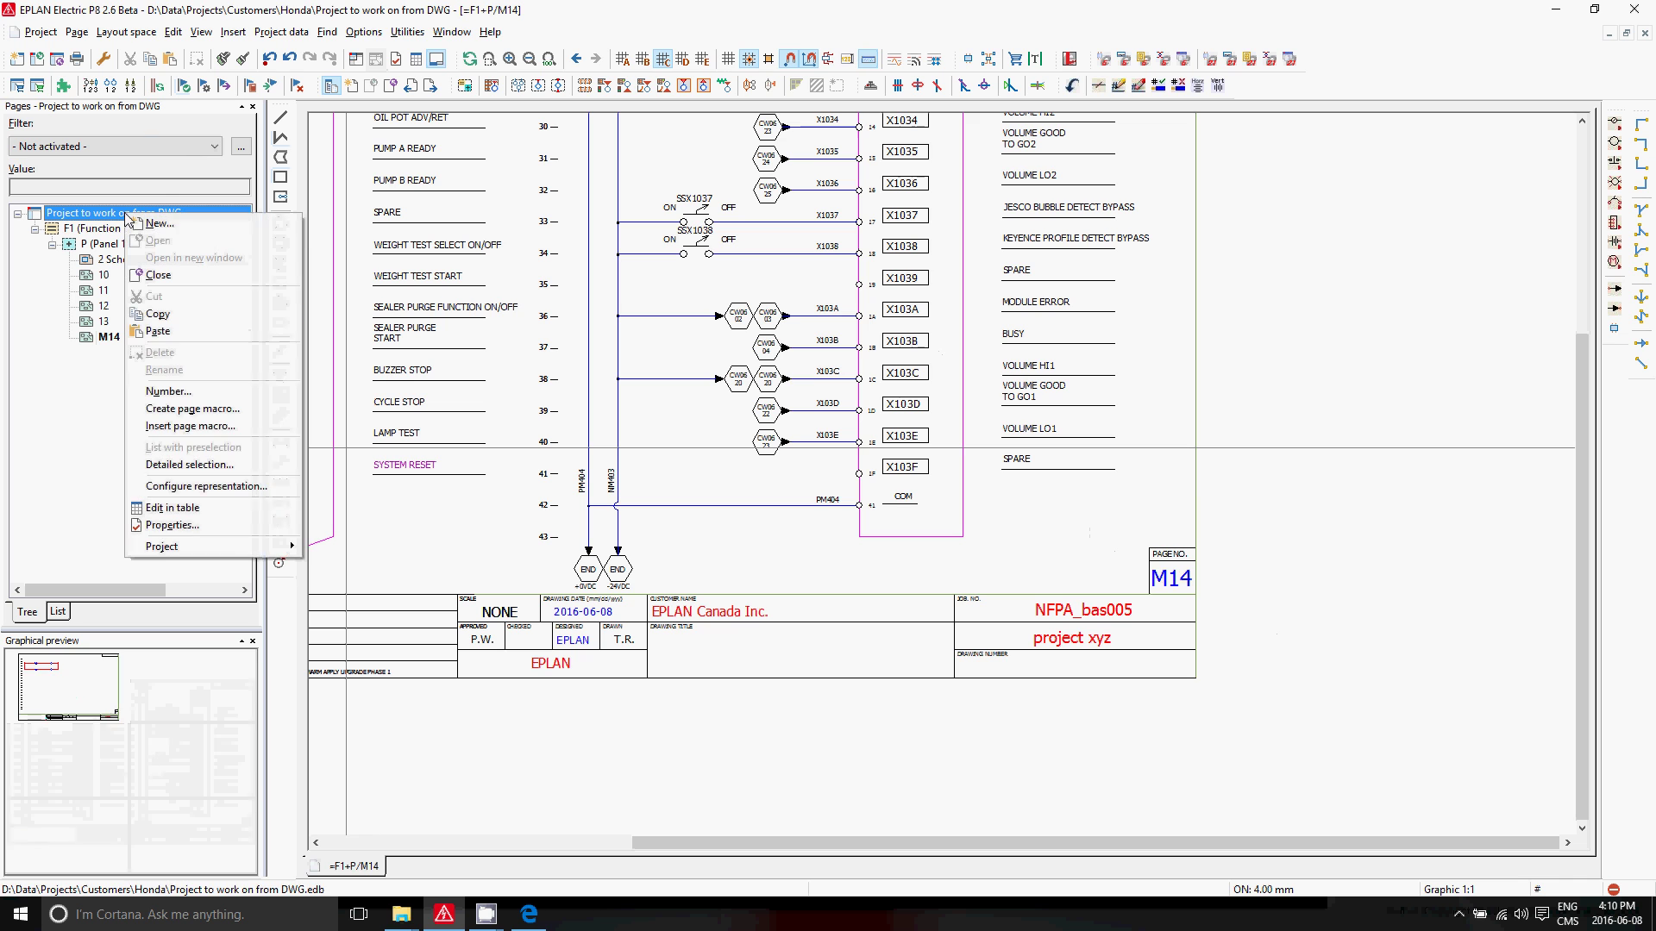
pyautogui.click(197, 529)
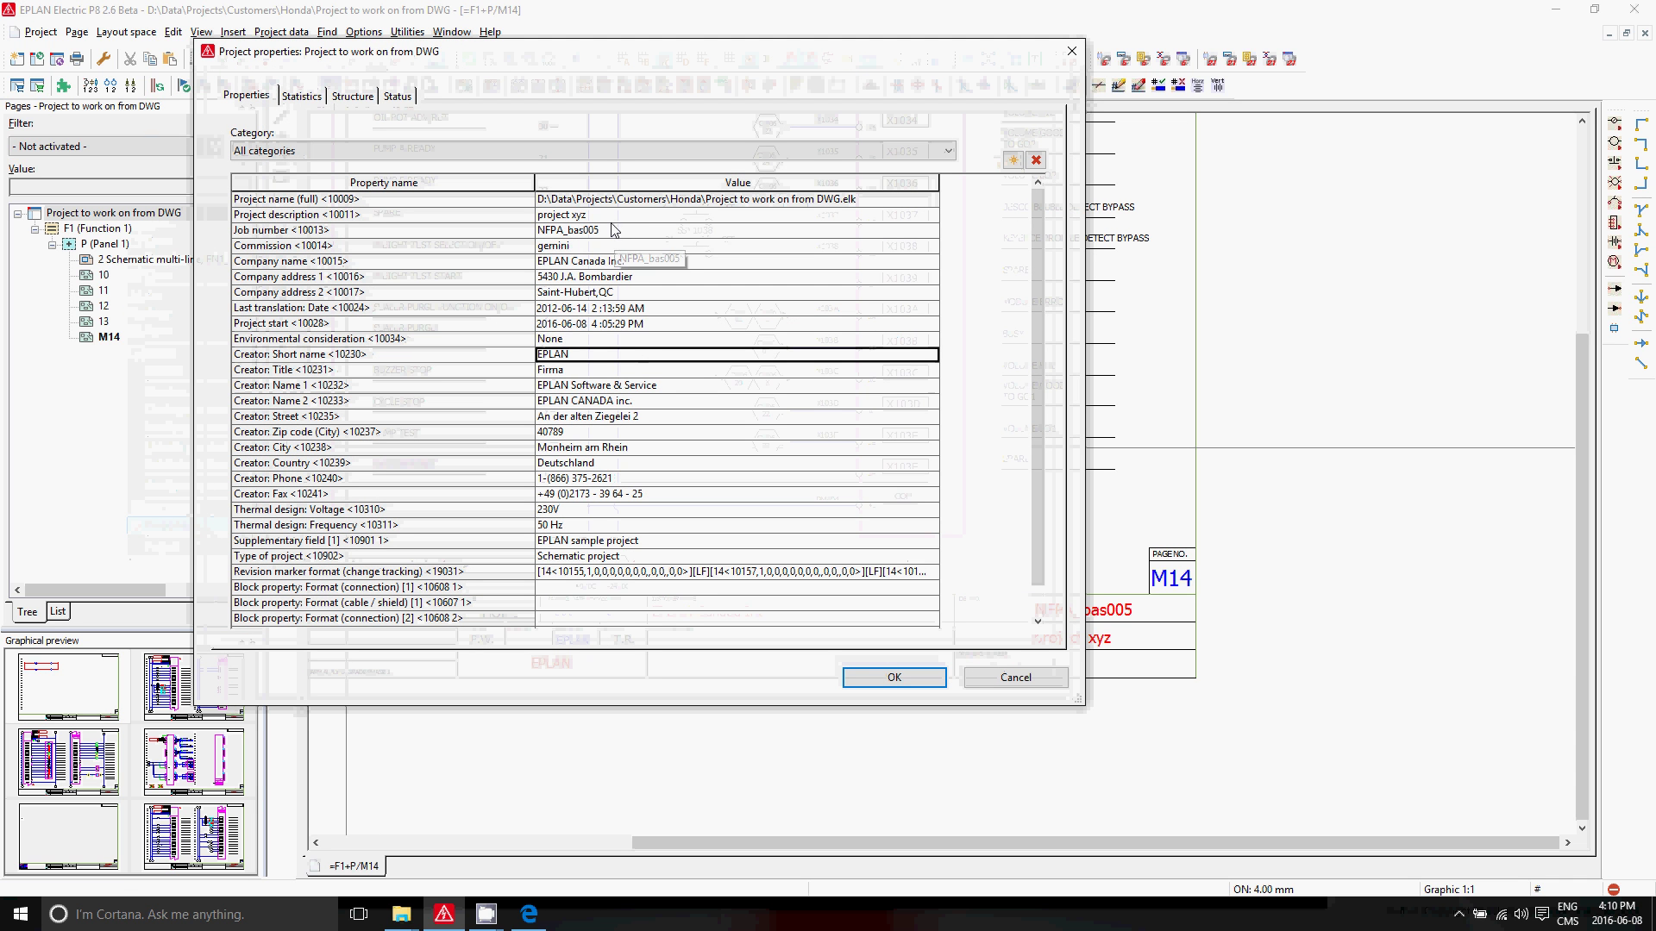
pyautogui.click(359, 229)
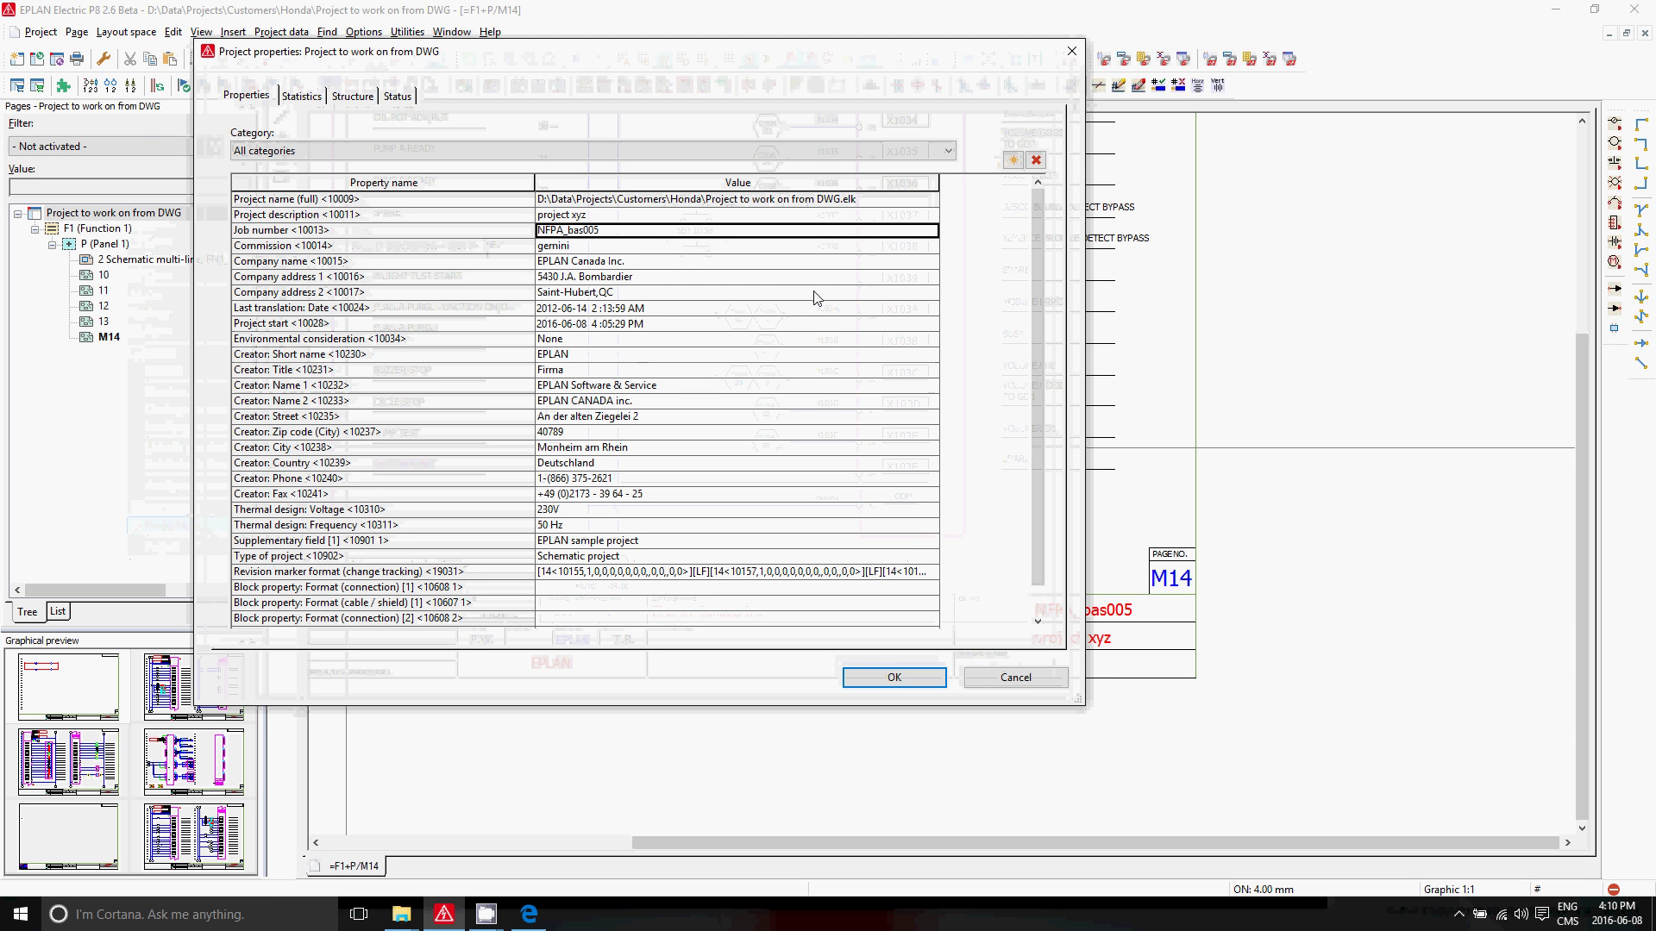
pyautogui.write('job-12345')
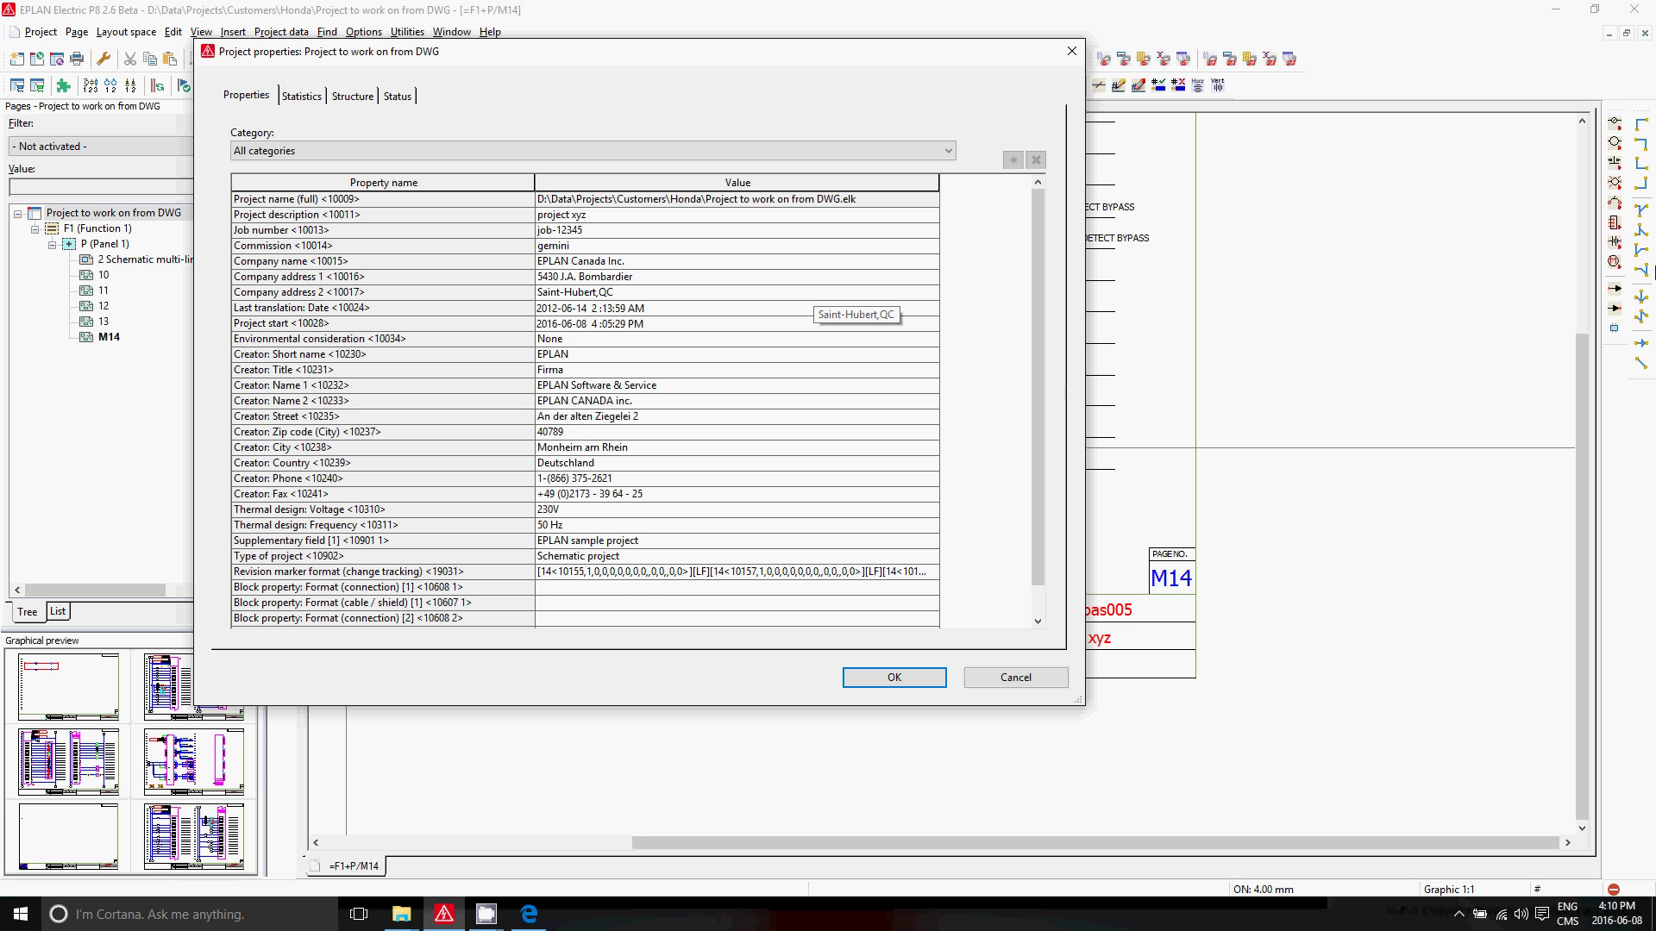
pyautogui.click(892, 677)
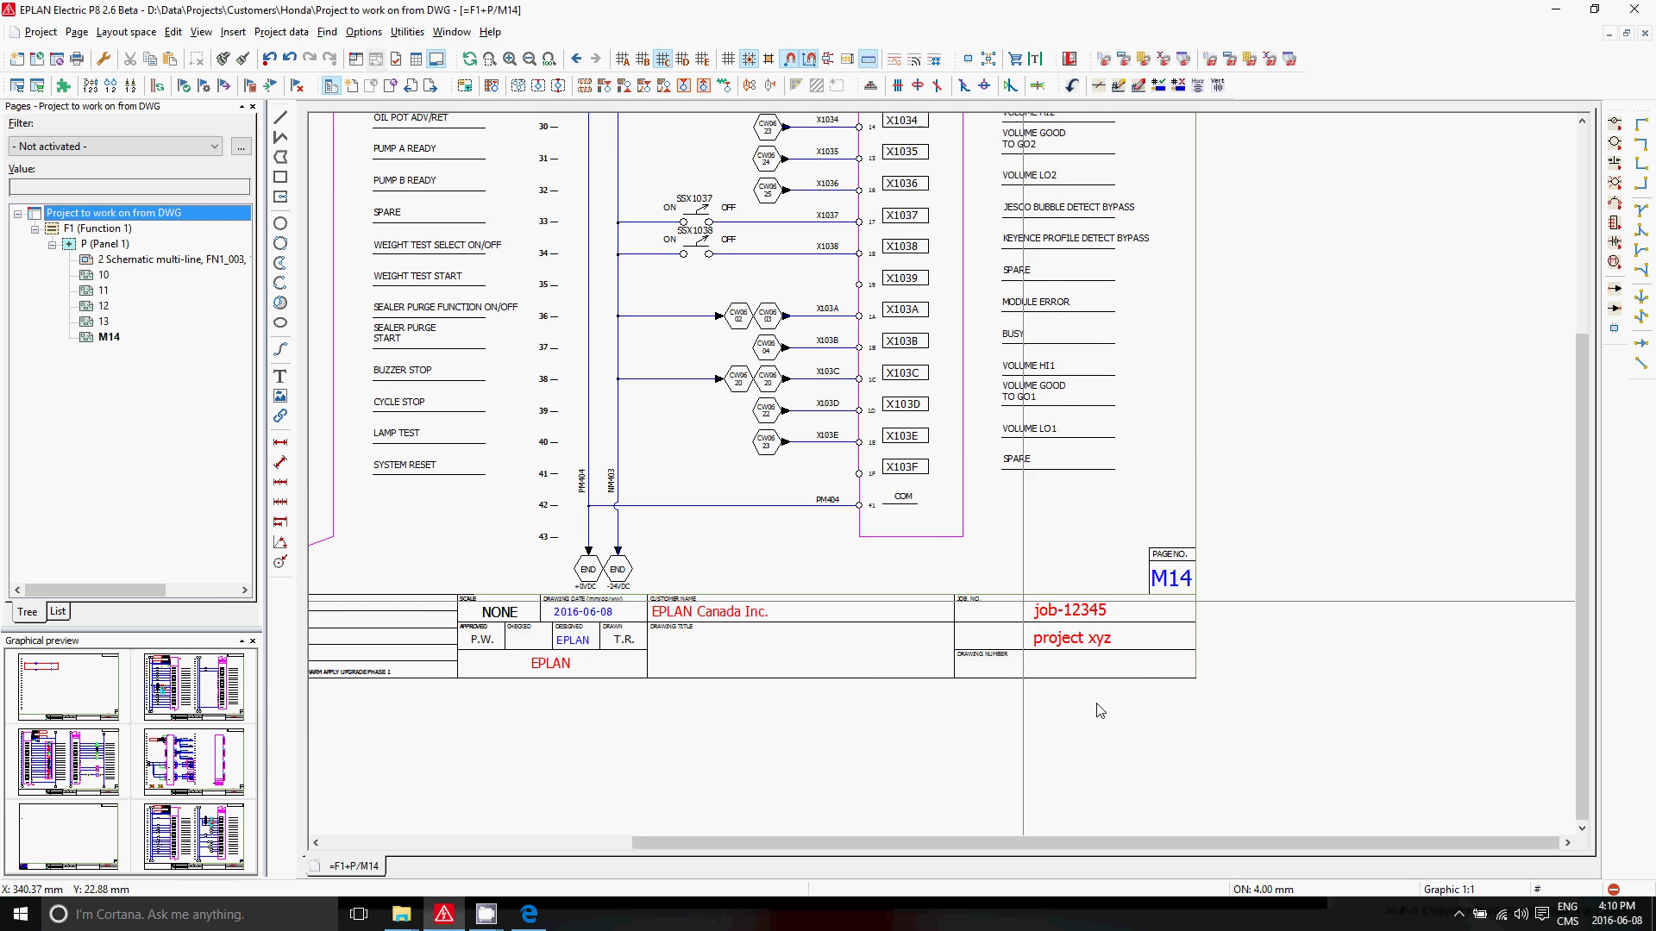
# Check the title block on page 10 and the text properties of the Y10C0 wire label on page 11
pyautogui.doubleClick(102, 275)
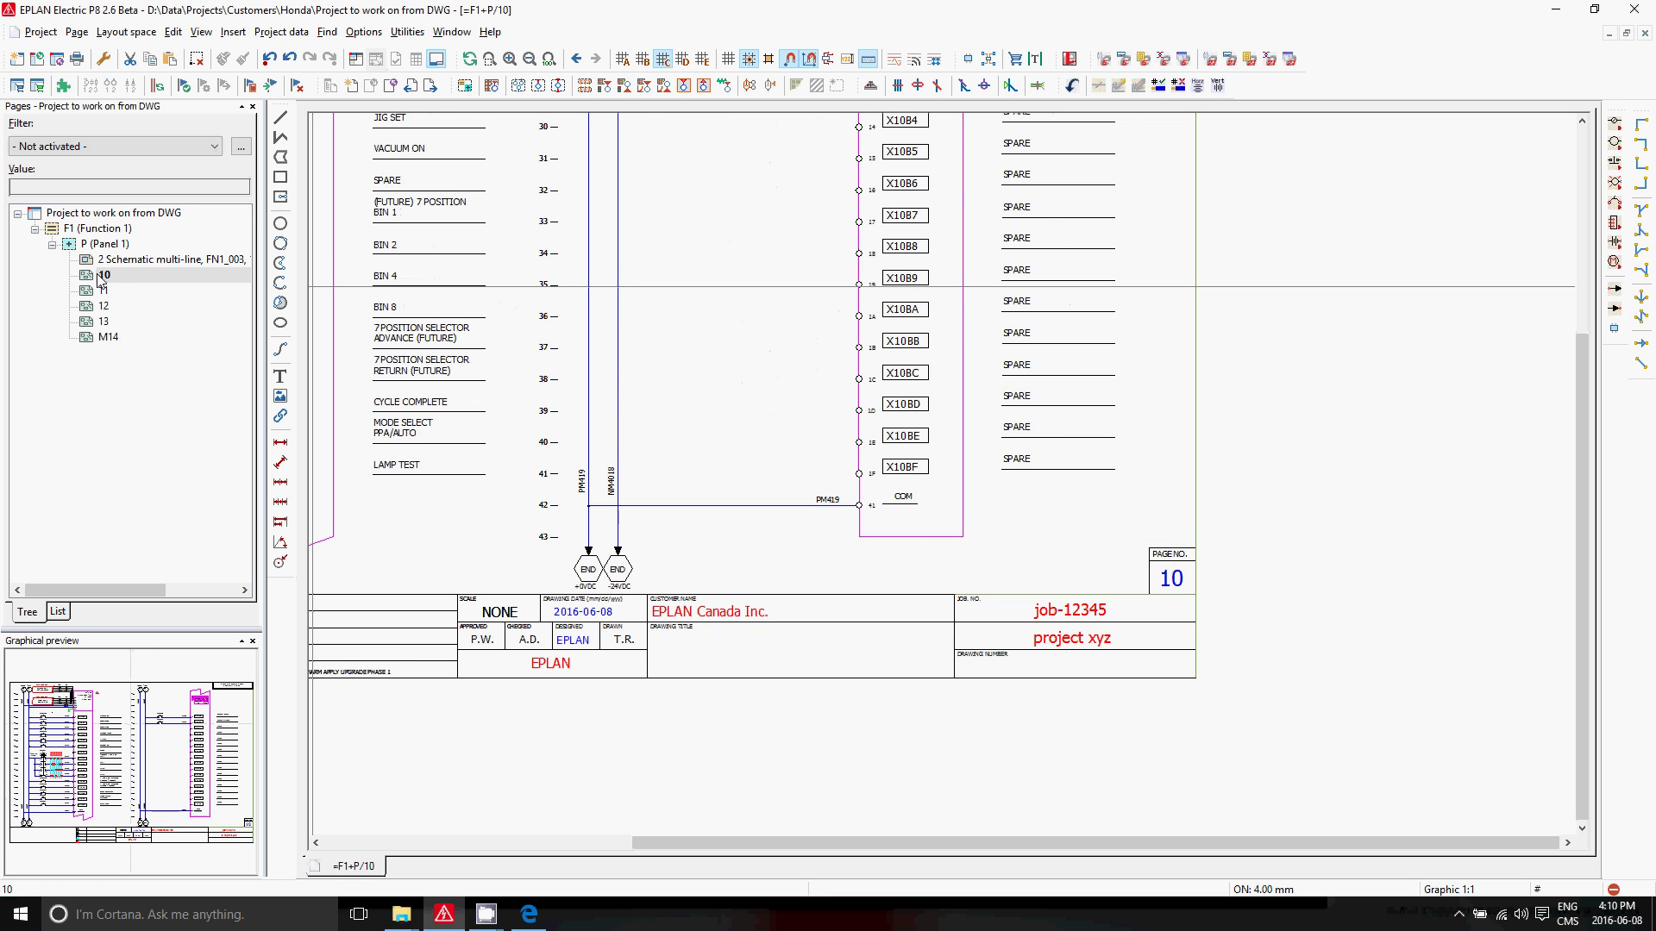
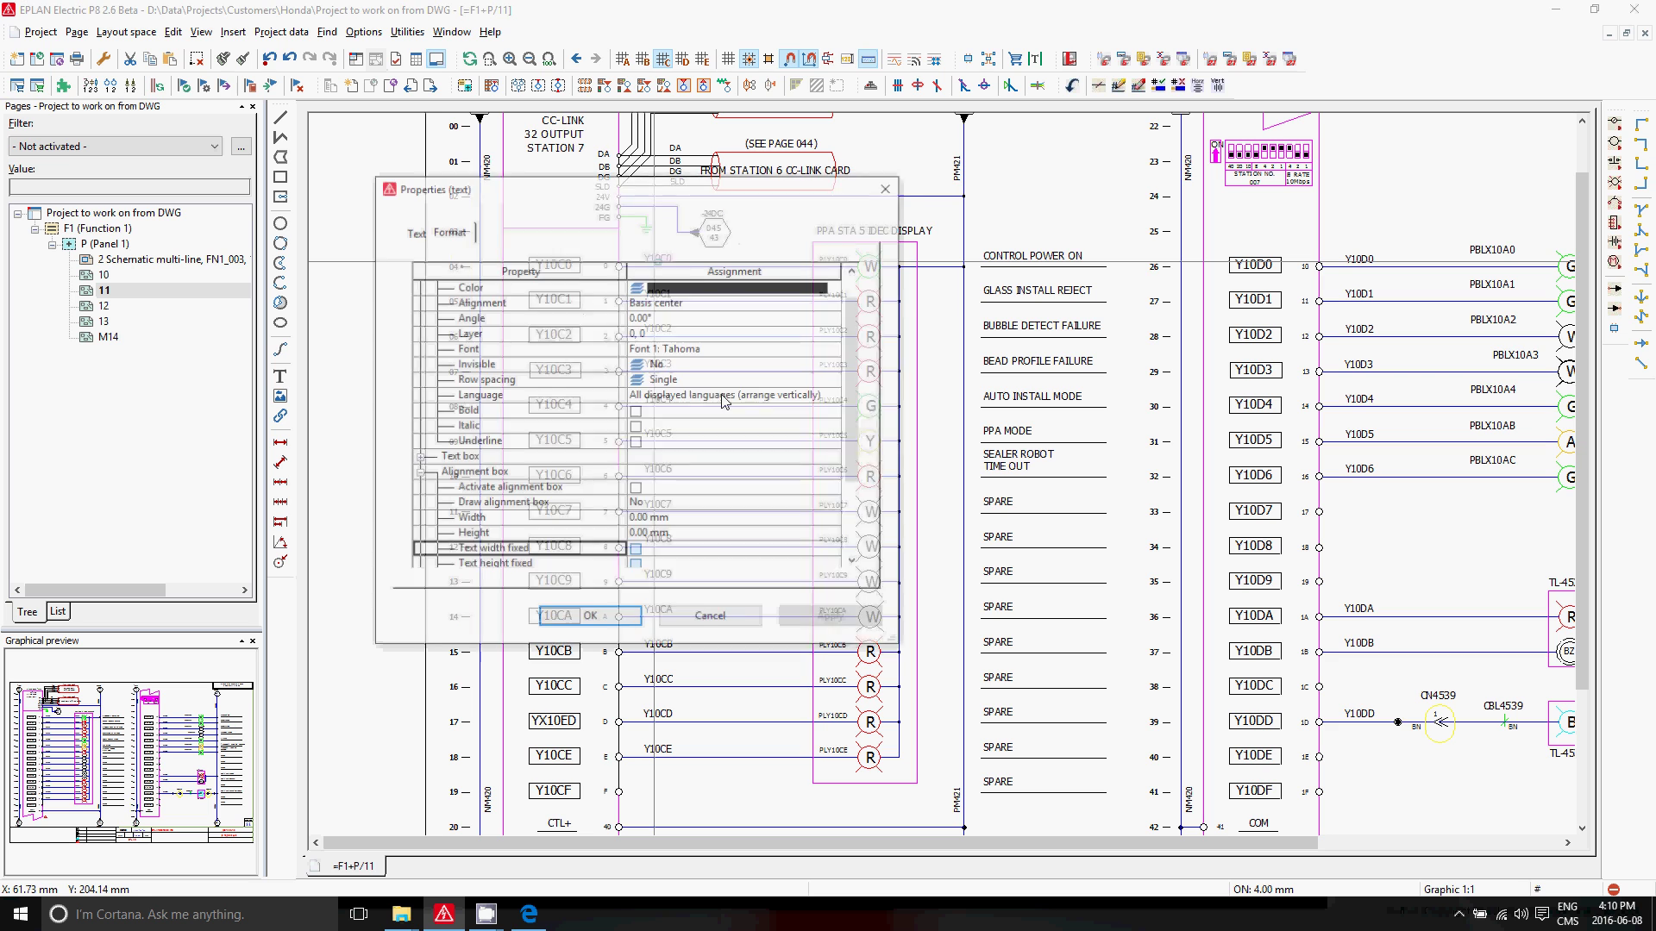
pyautogui.click(414, 231)
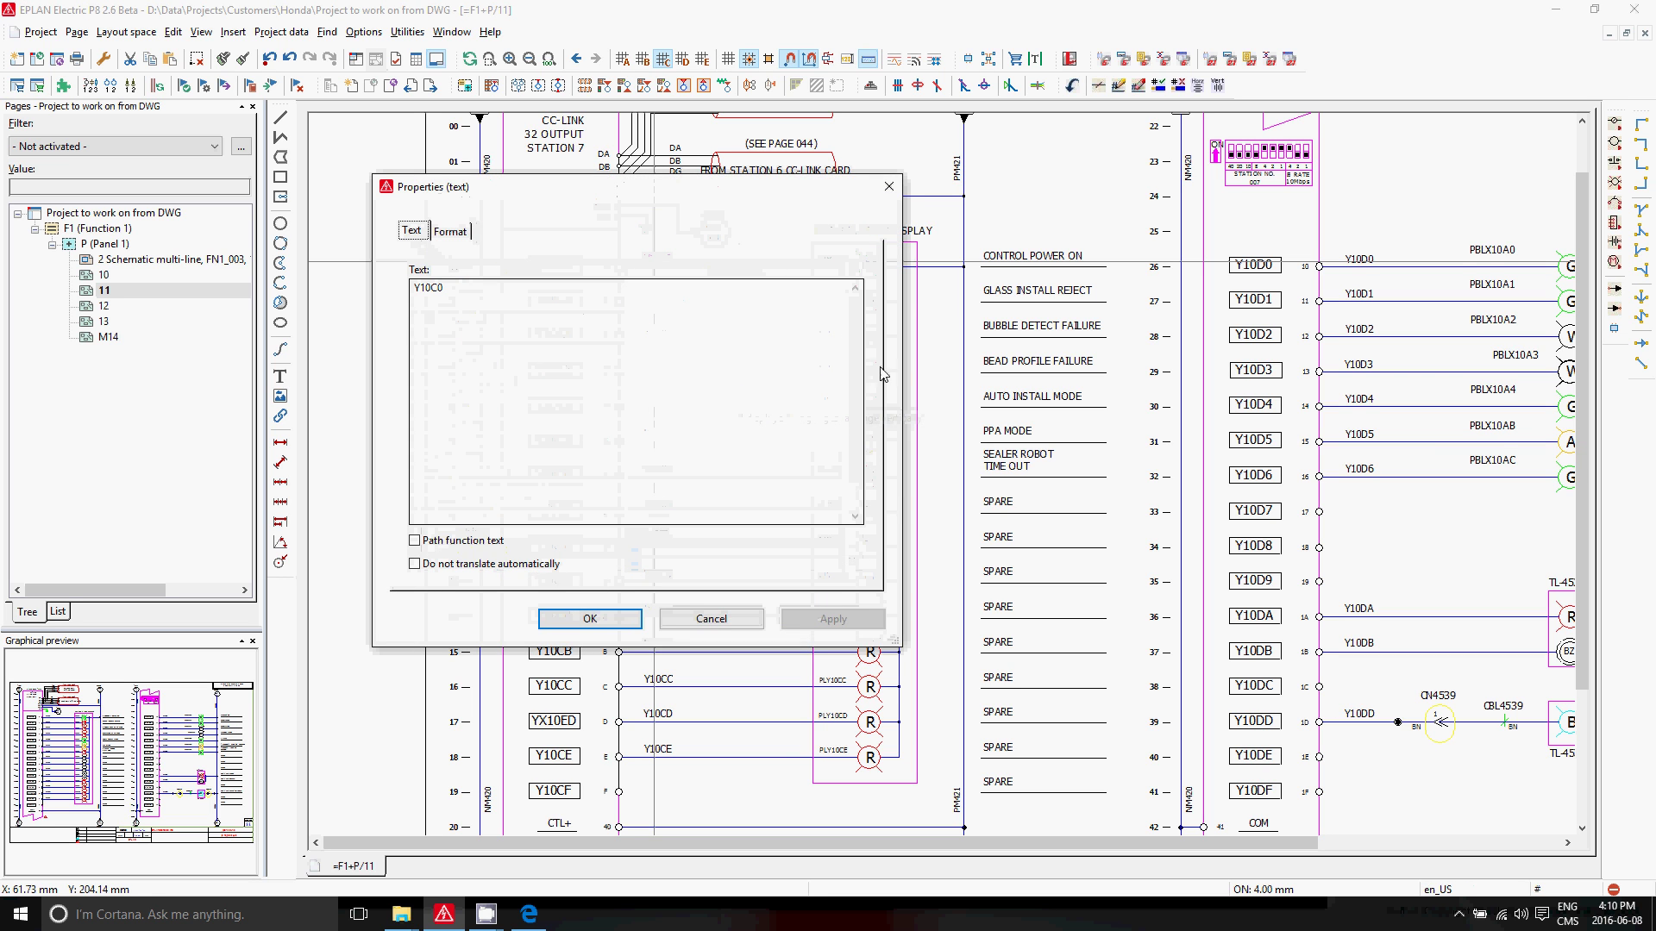
pyautogui.press('Return')
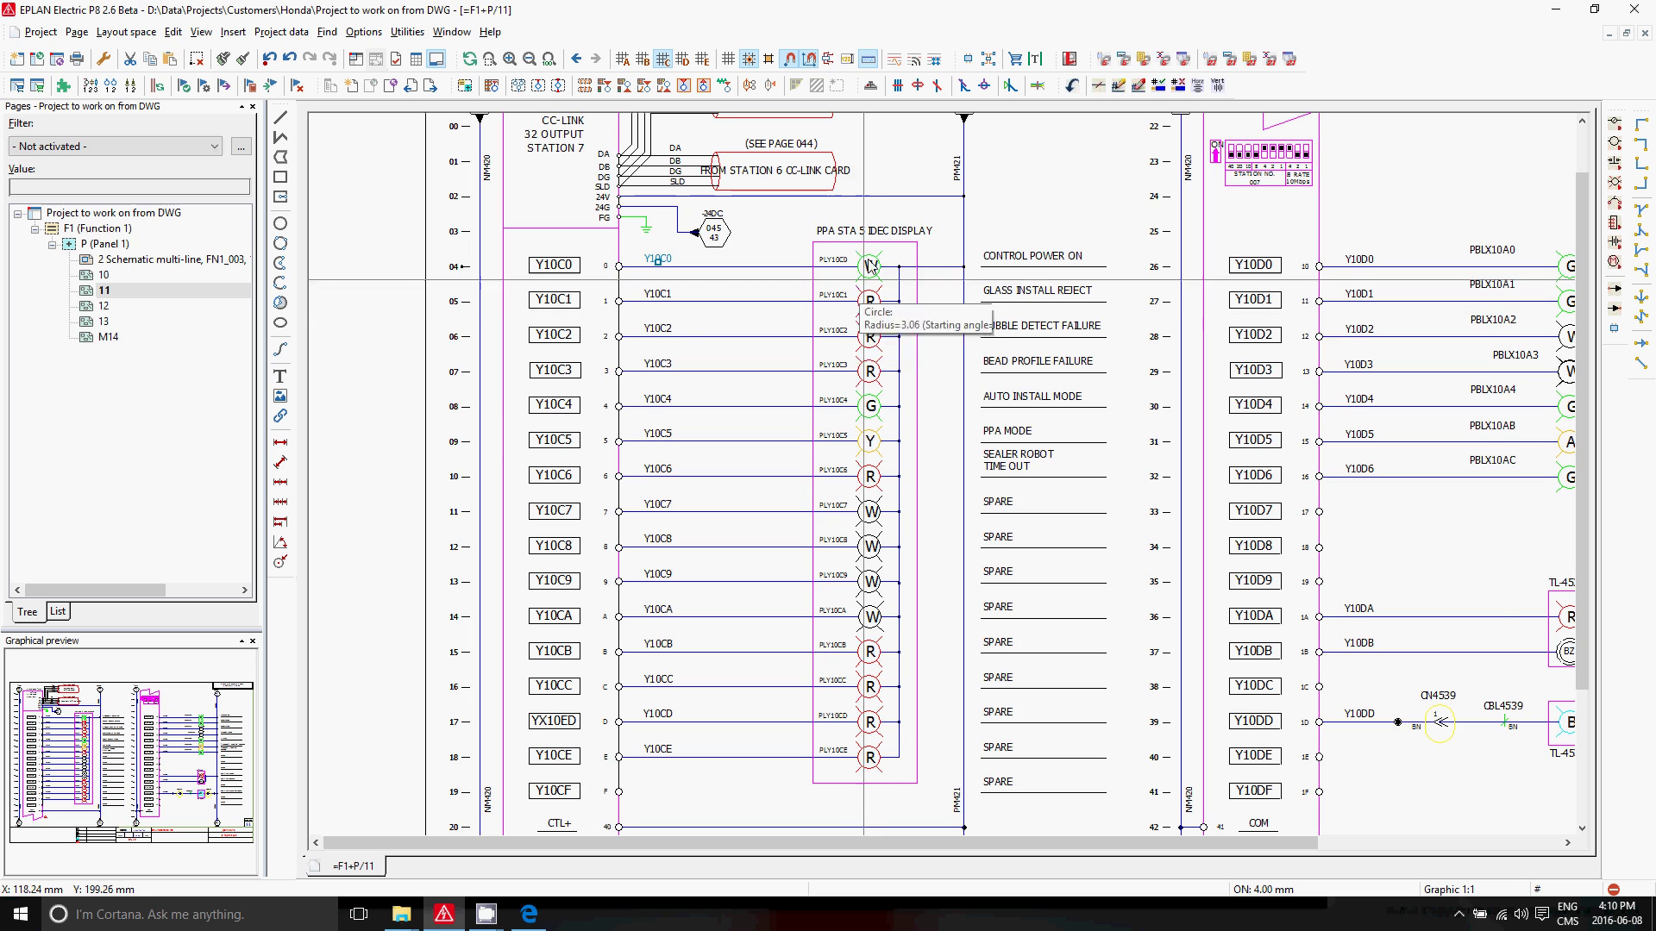
# Insert the two-connection round coil symbol from the NFPA_symbol coils group on page 11, below the PBLX10AC lamp, accepting its default properties
pyautogui.scroll(-3, 574, 399)
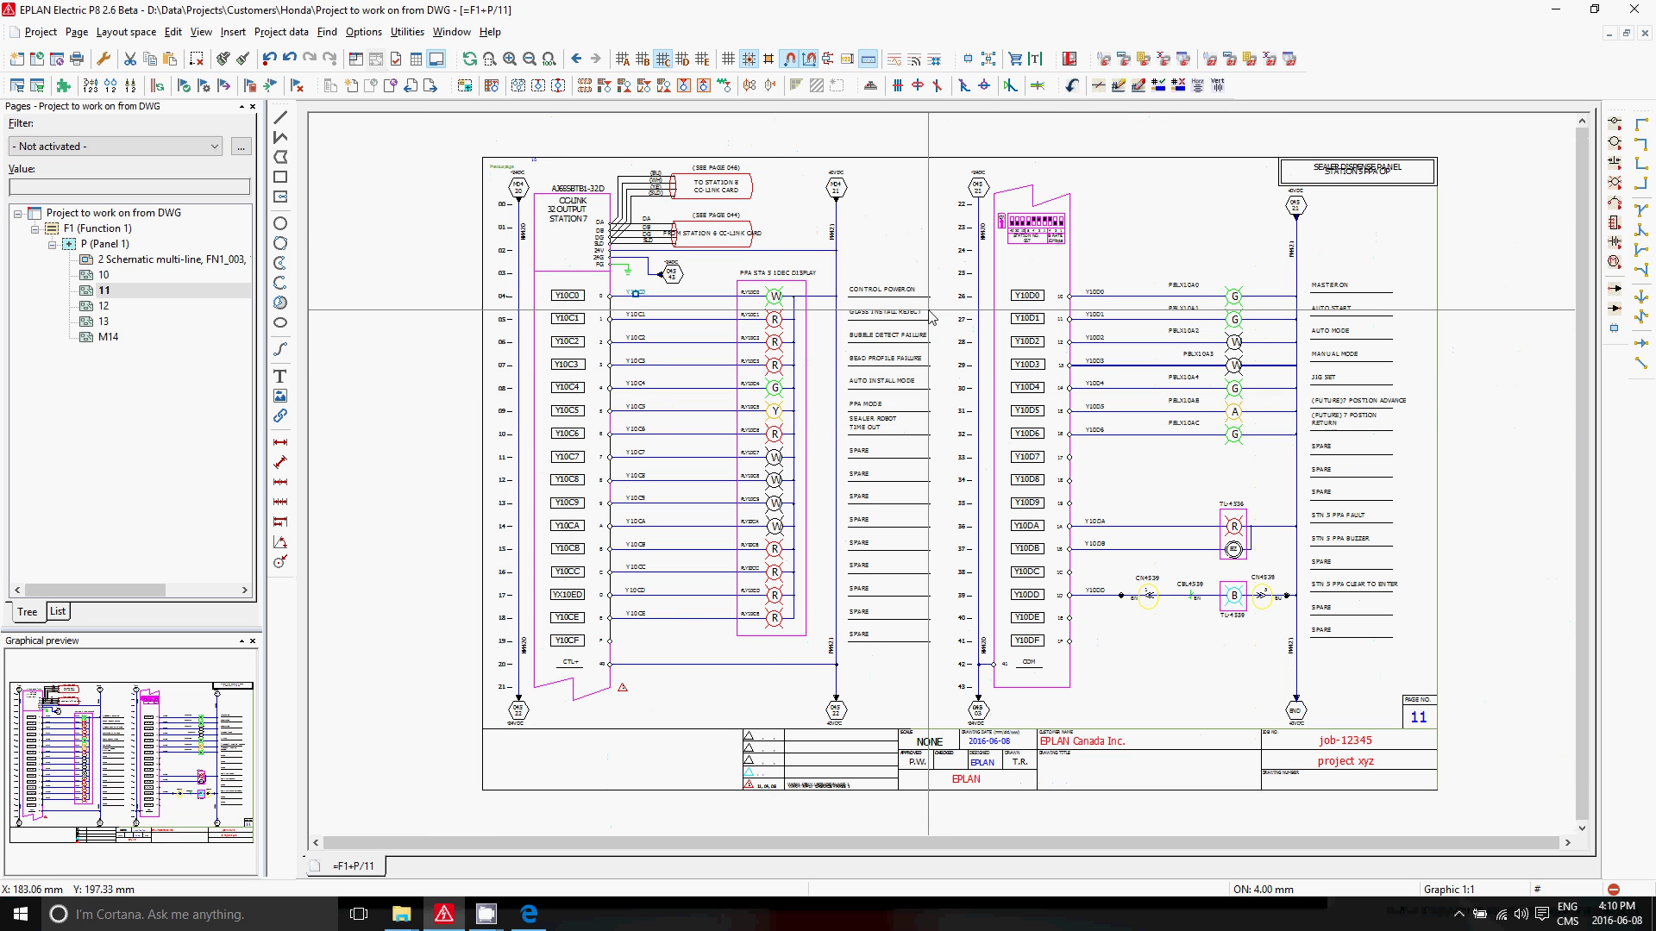
pyautogui.rightClick(1170, 212)
pyautogui.press('Escape')
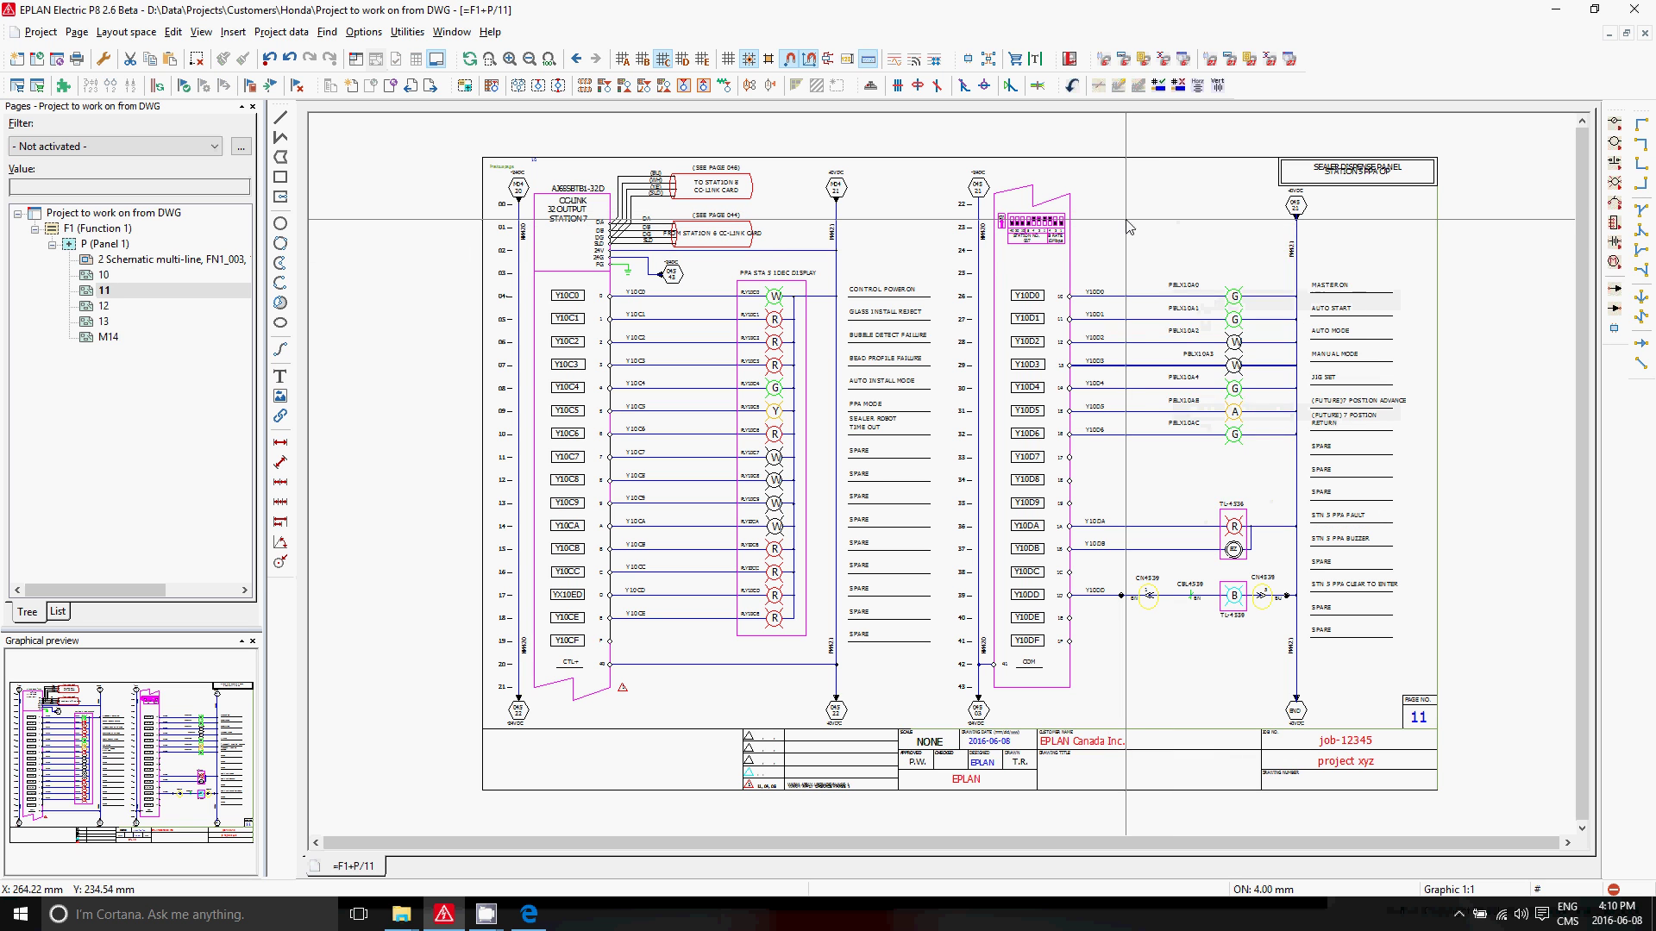
pyautogui.rightClick(1125, 220)
pyautogui.click(1215, 309)
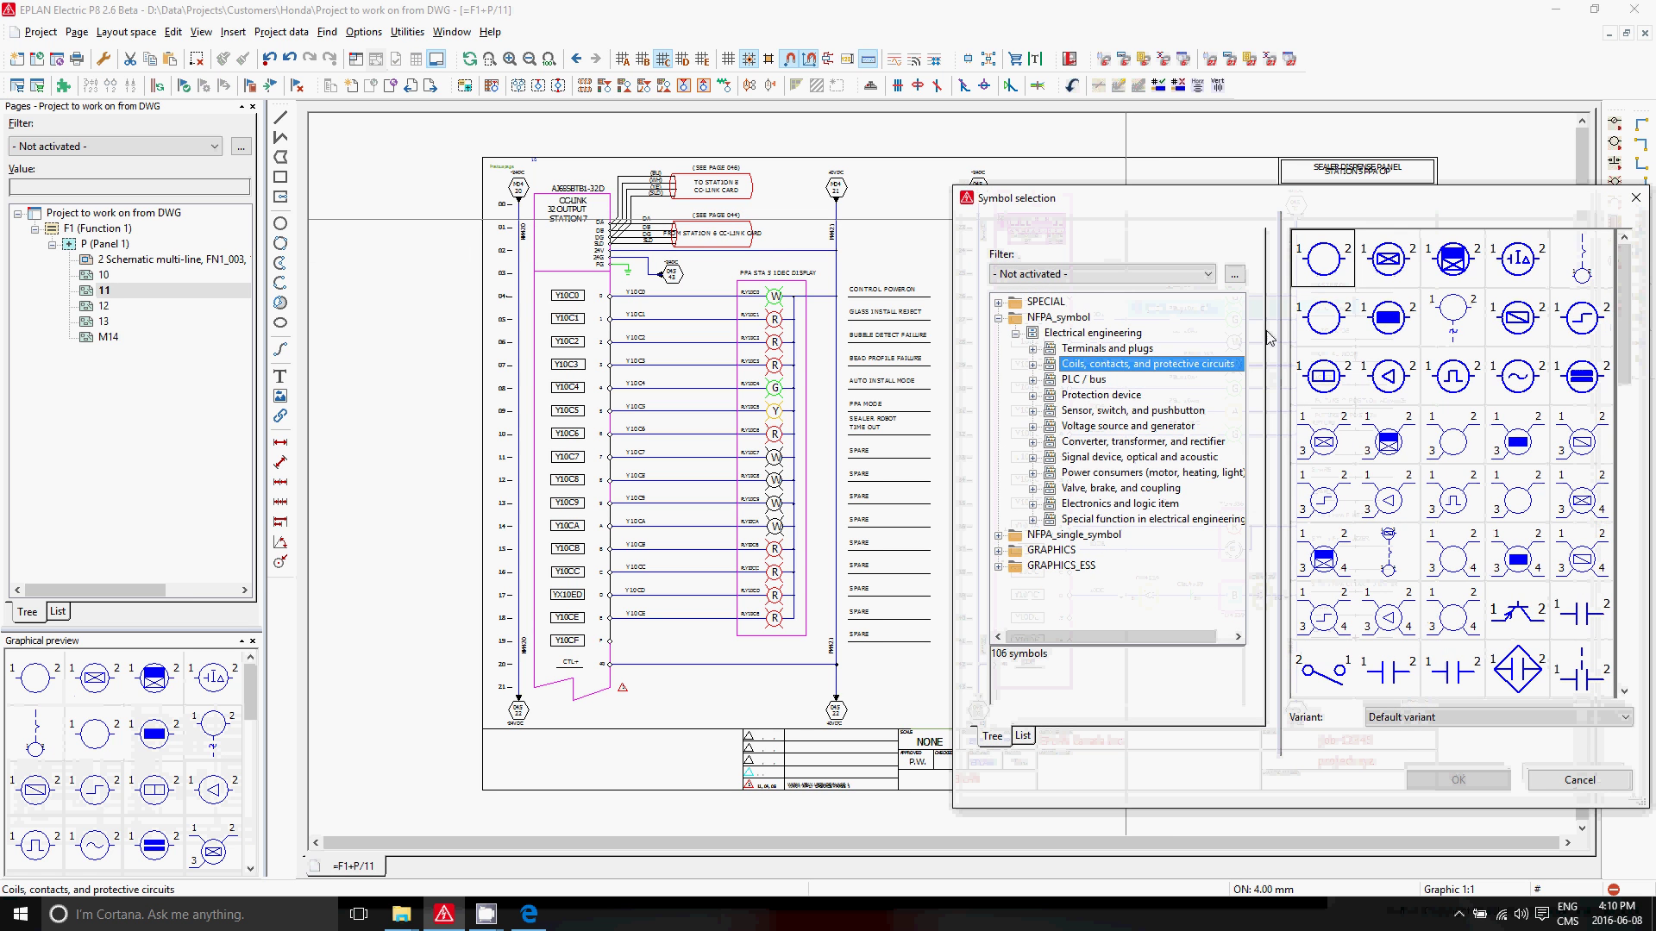
pyautogui.doubleClick(1319, 259)
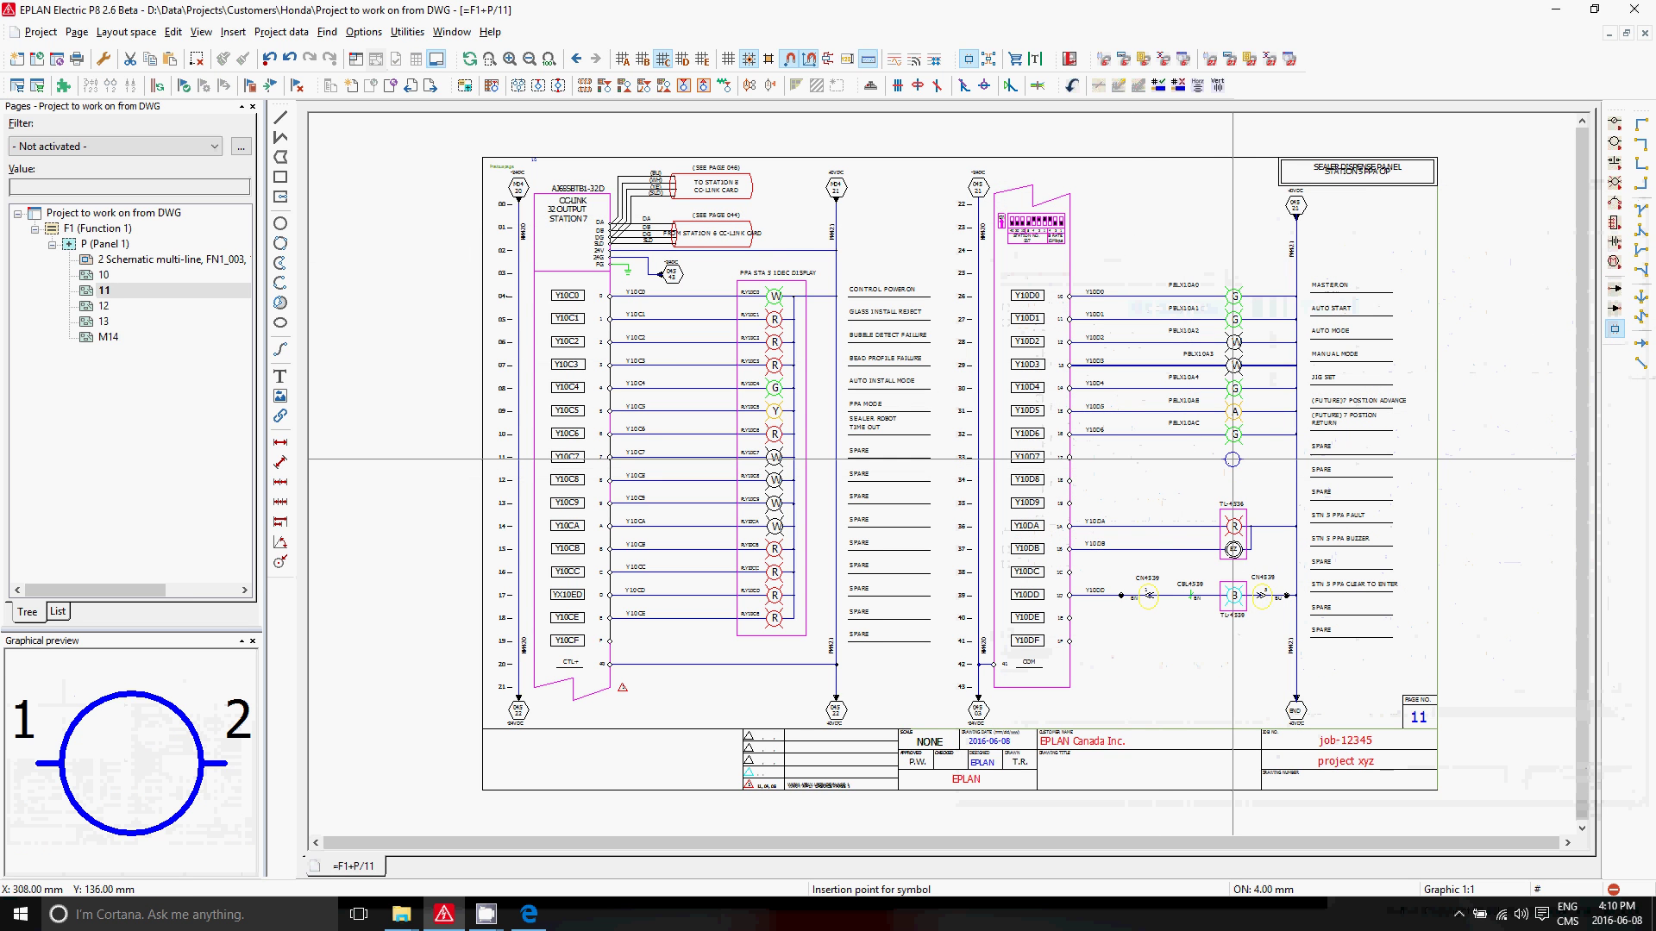
pyautogui.click(1232, 460)
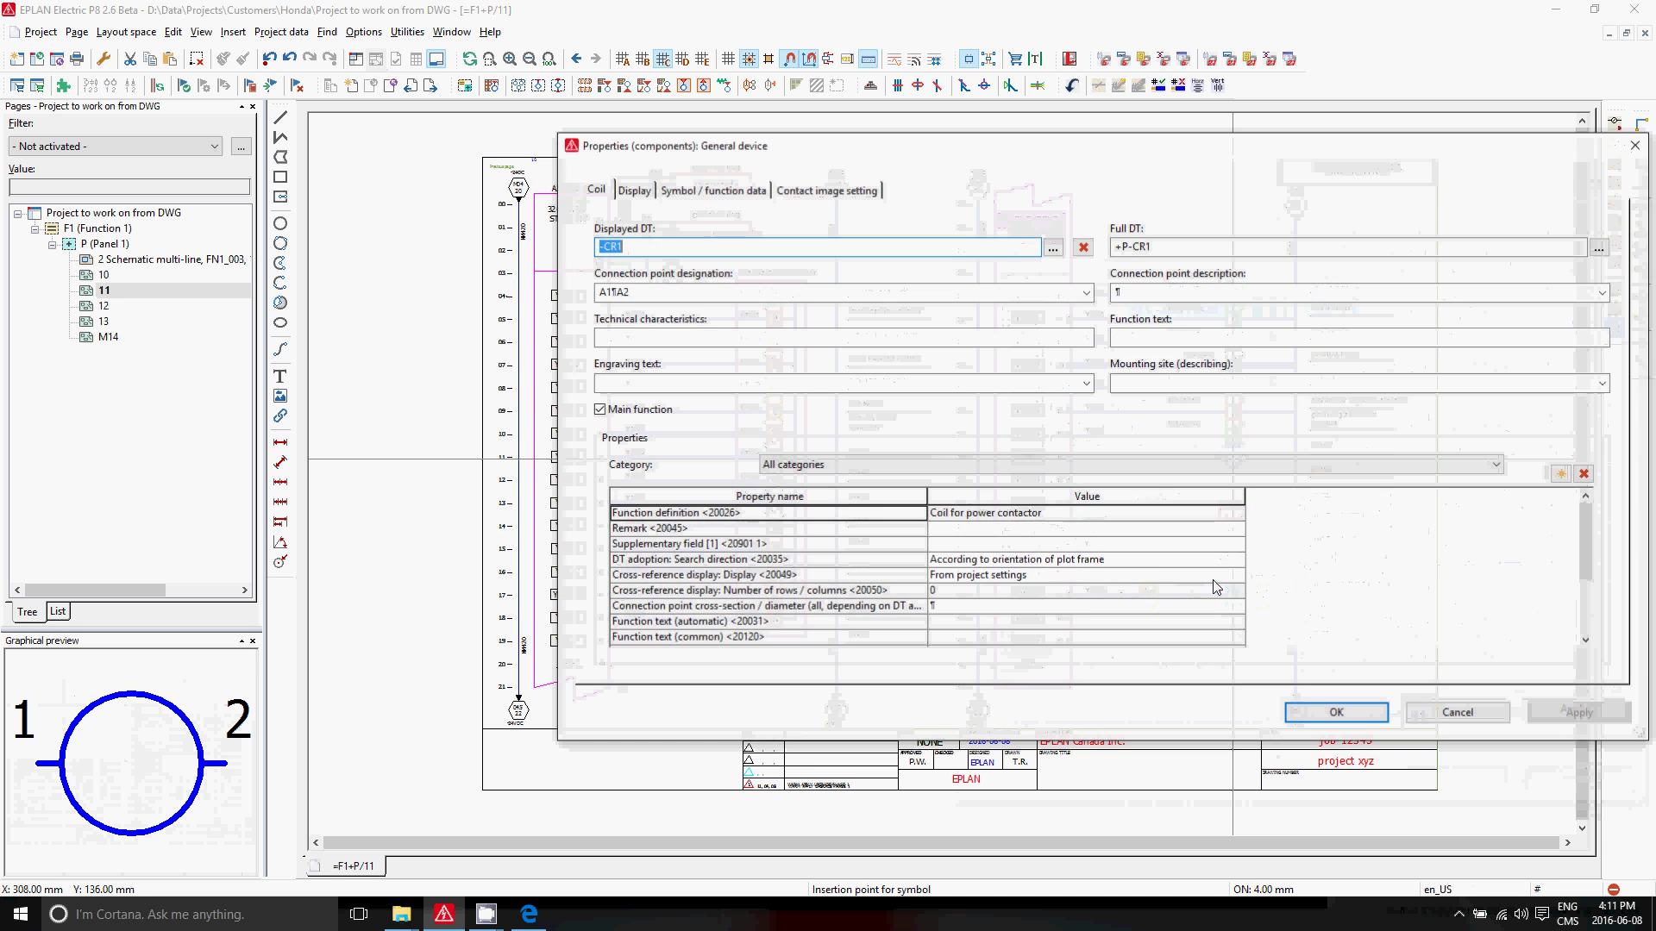
pyautogui.press('Return')
# Inspect the format properties of the imported PBLX10AC text above the new coil, including font size and color
pyautogui.scroll(2, 1324, 437)
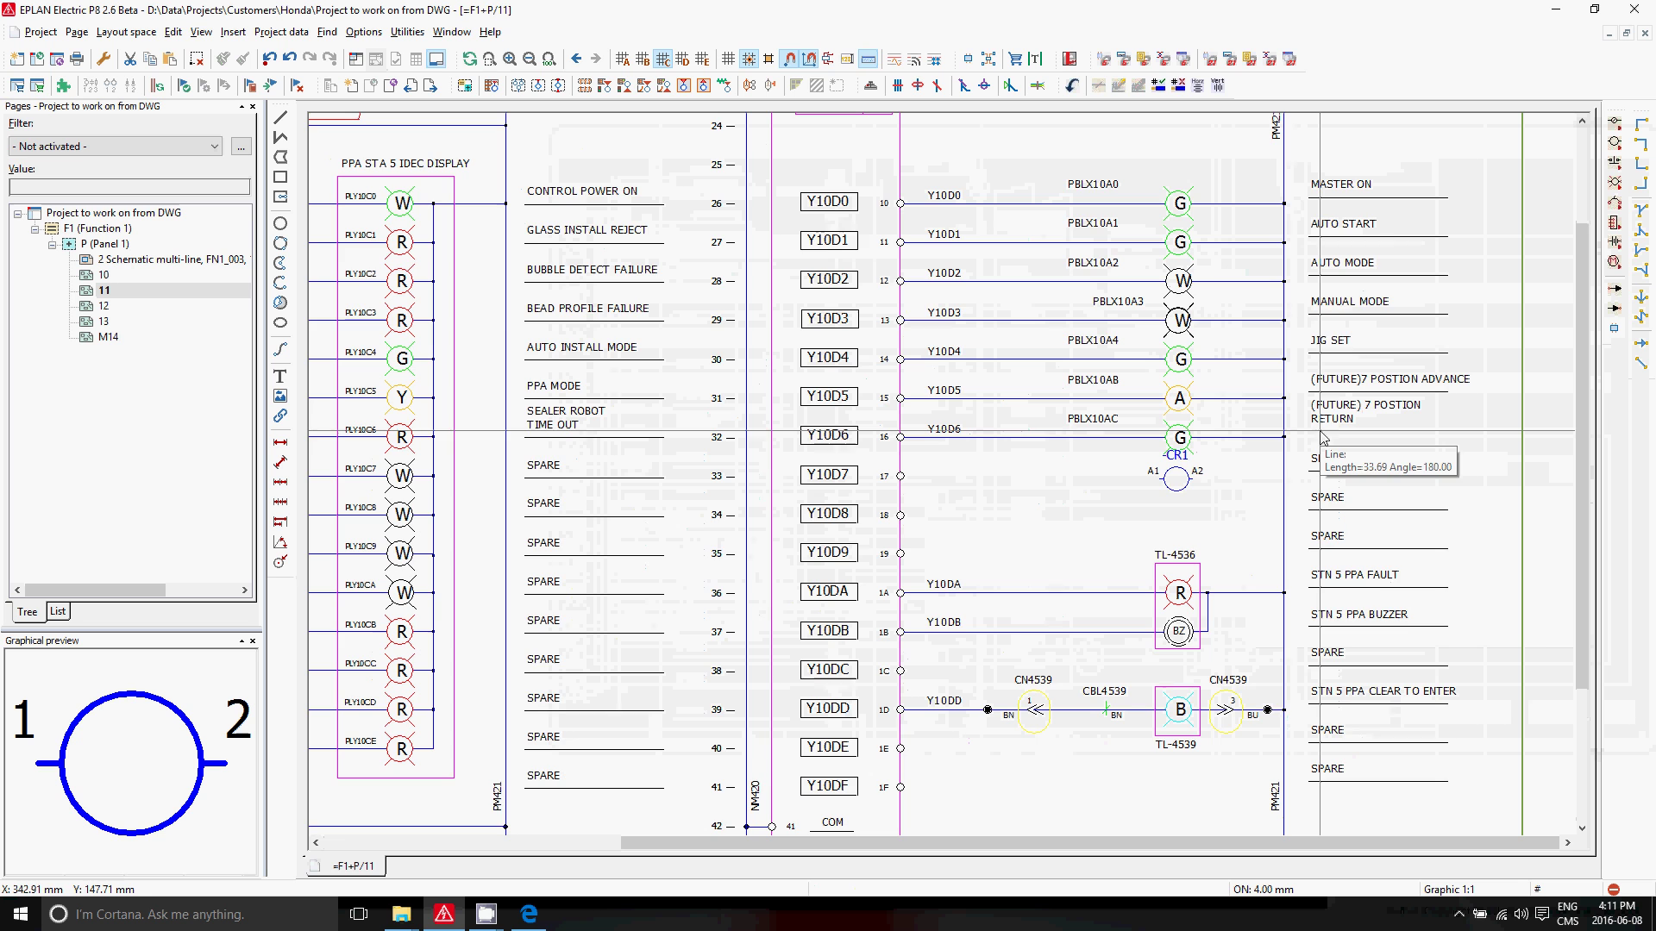
pyautogui.scroll(1, 1165, 457)
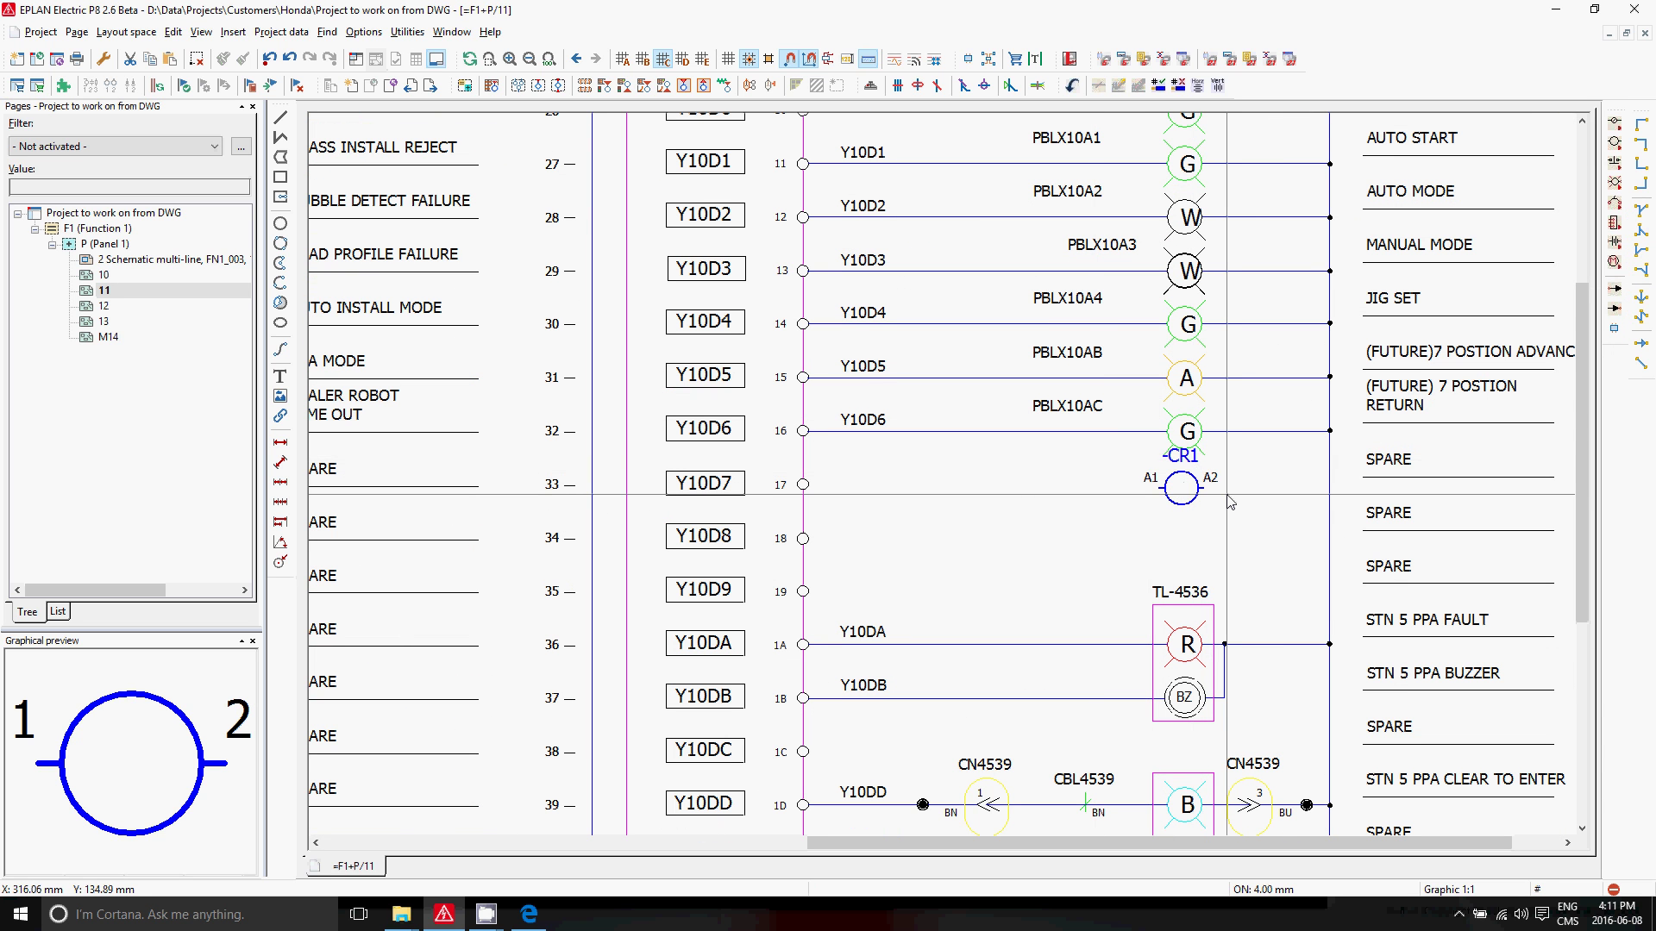
pyautogui.click(1042, 407)
pyautogui.doubleClick(1078, 407)
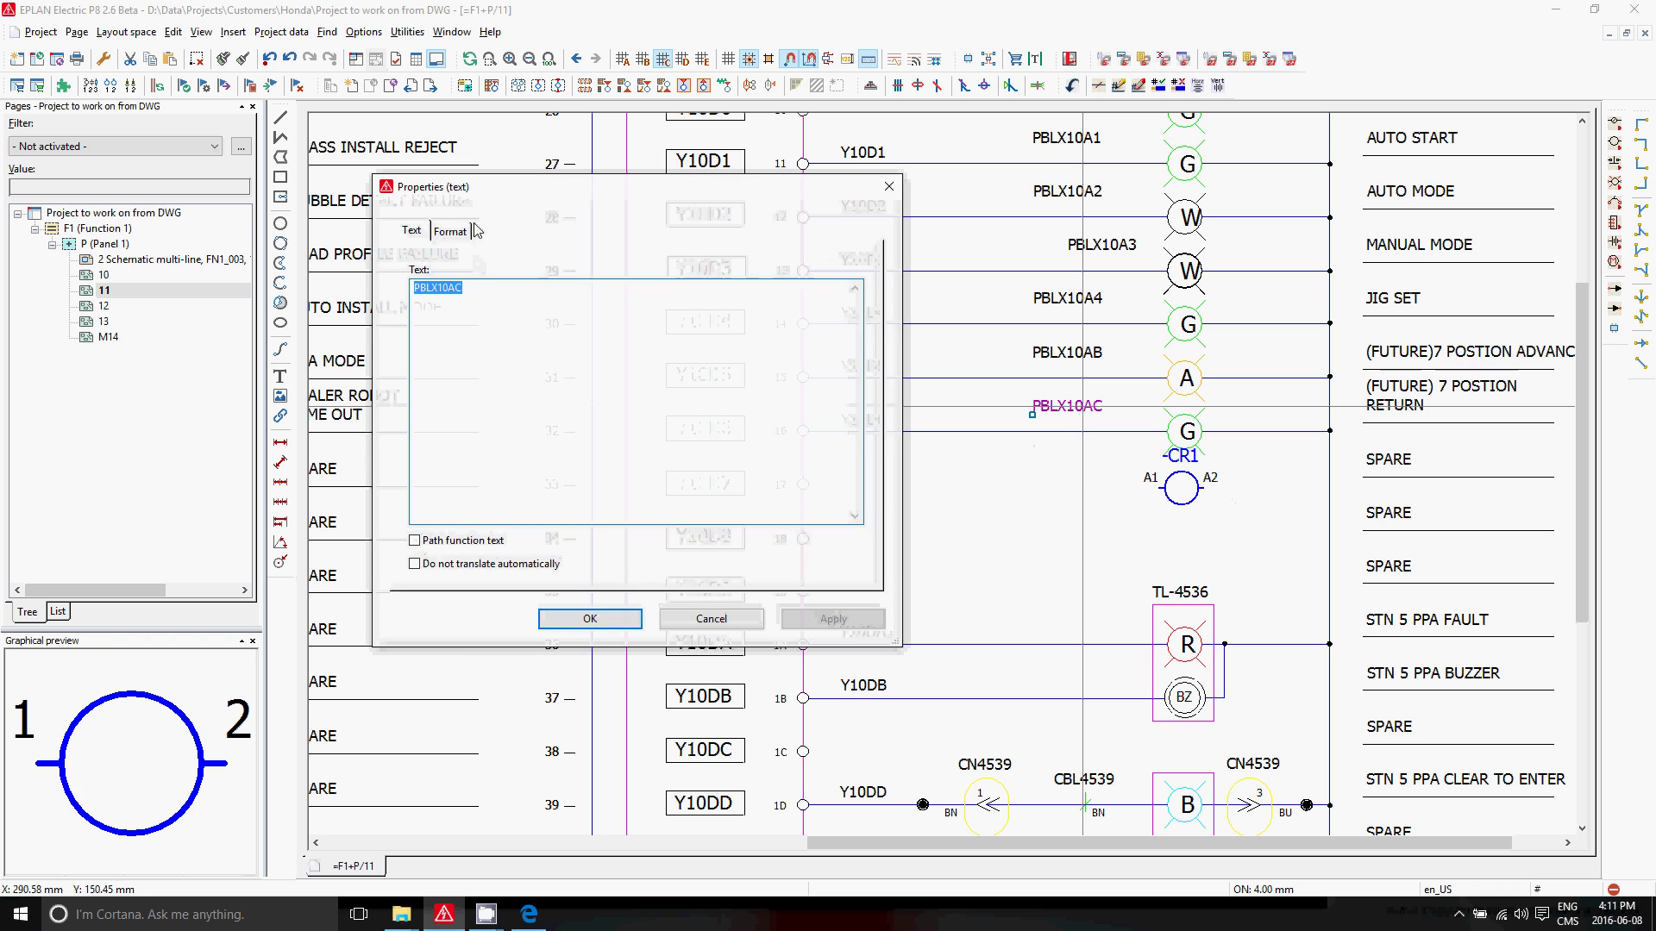
pyautogui.click(451, 233)
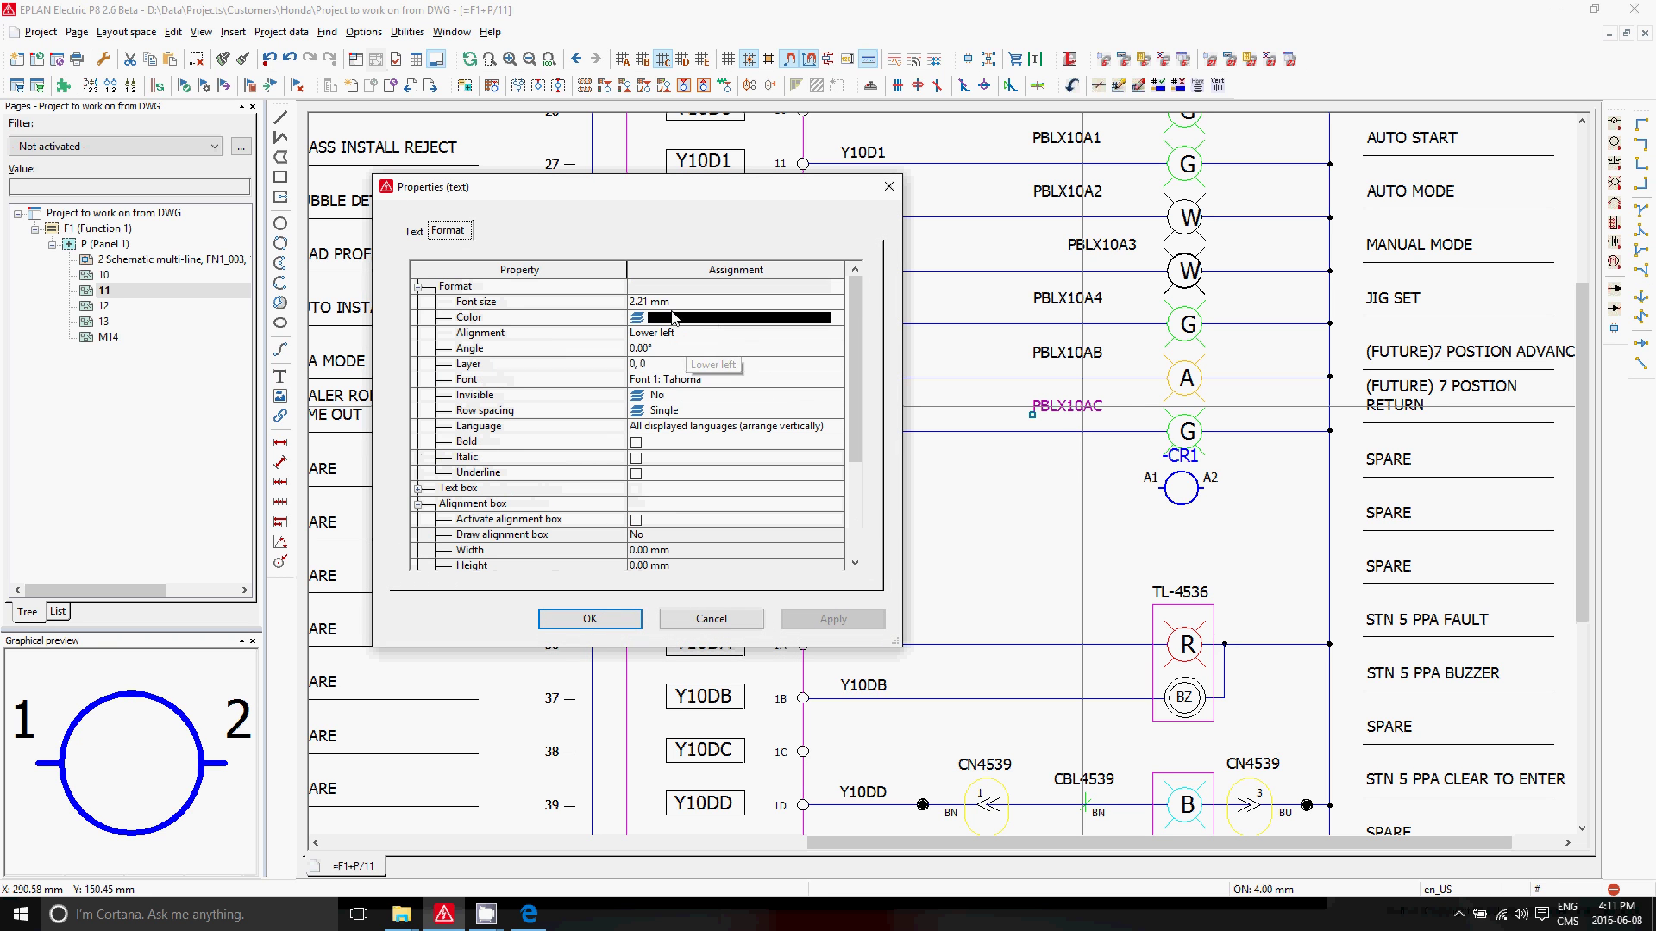
pyautogui.press('Escape')
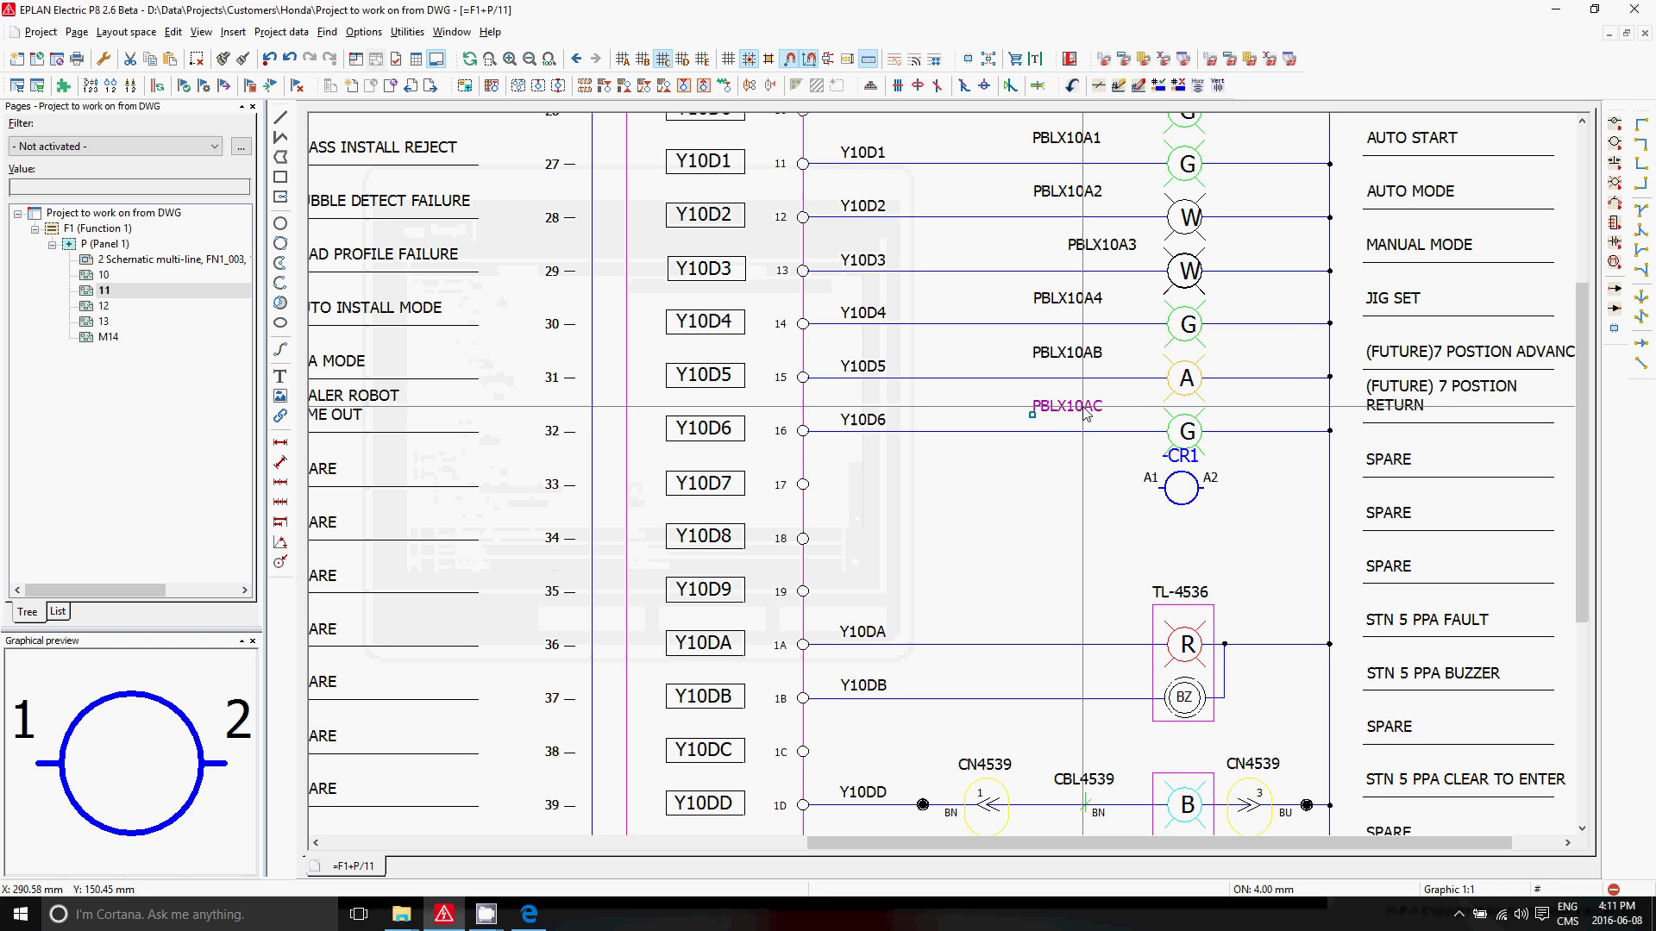
# Inspect the display format of the displayed DT property in the new coil's component properties
pyautogui.doubleClick(1209, 493)
pyautogui.click(643, 190)
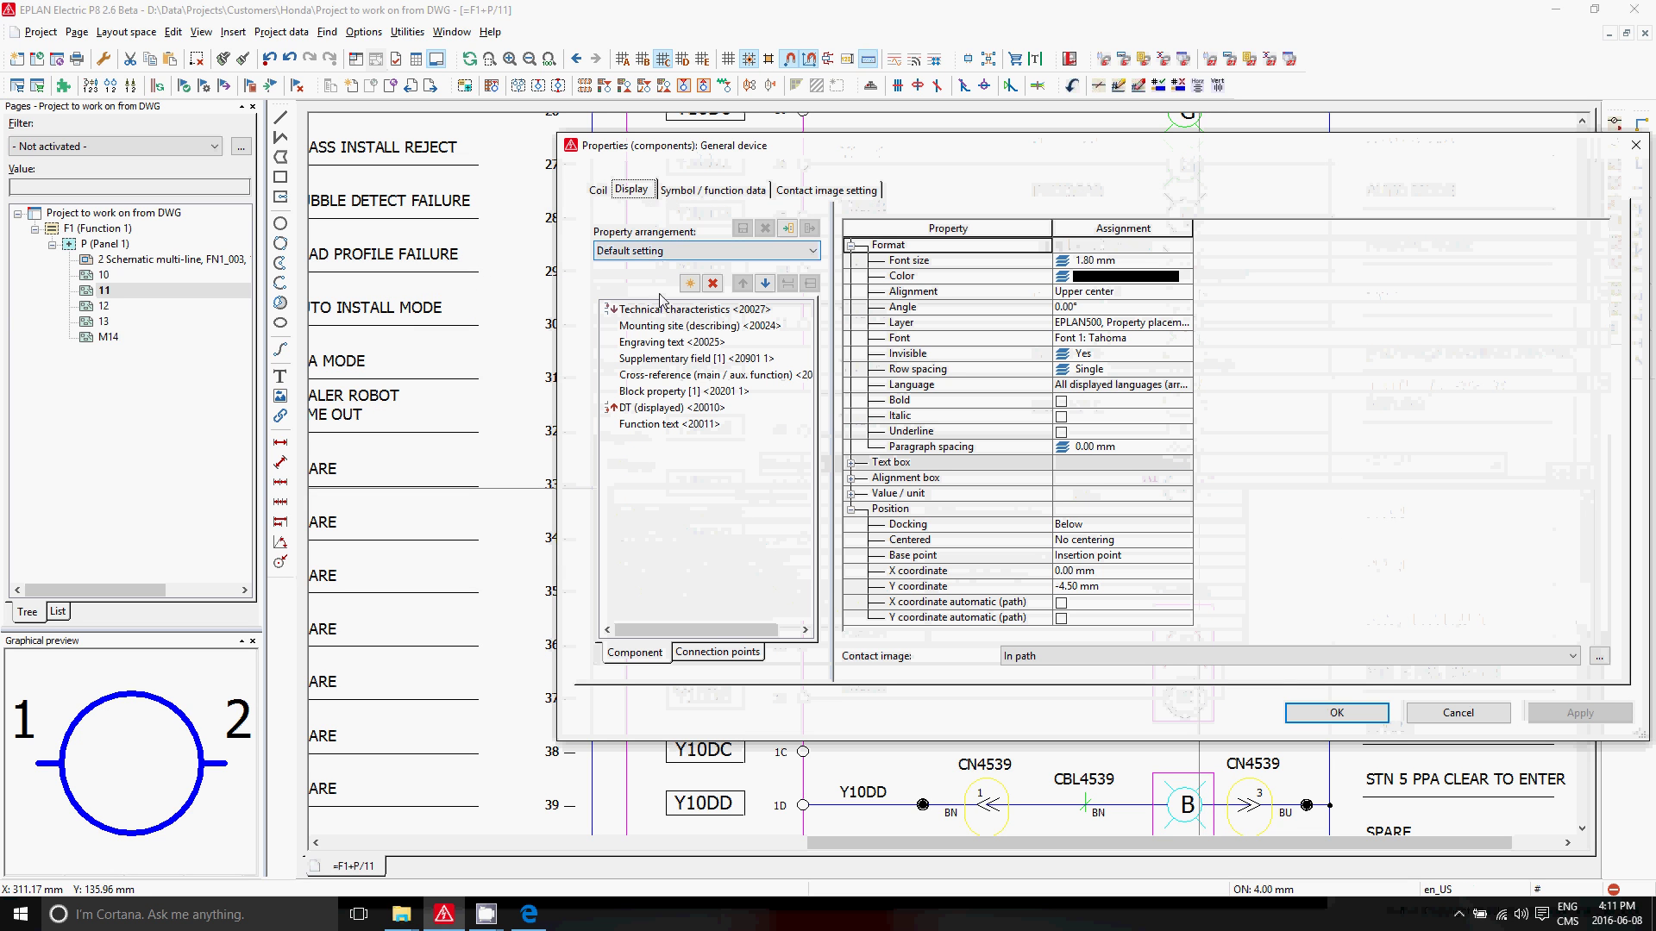
pyautogui.click(664, 409)
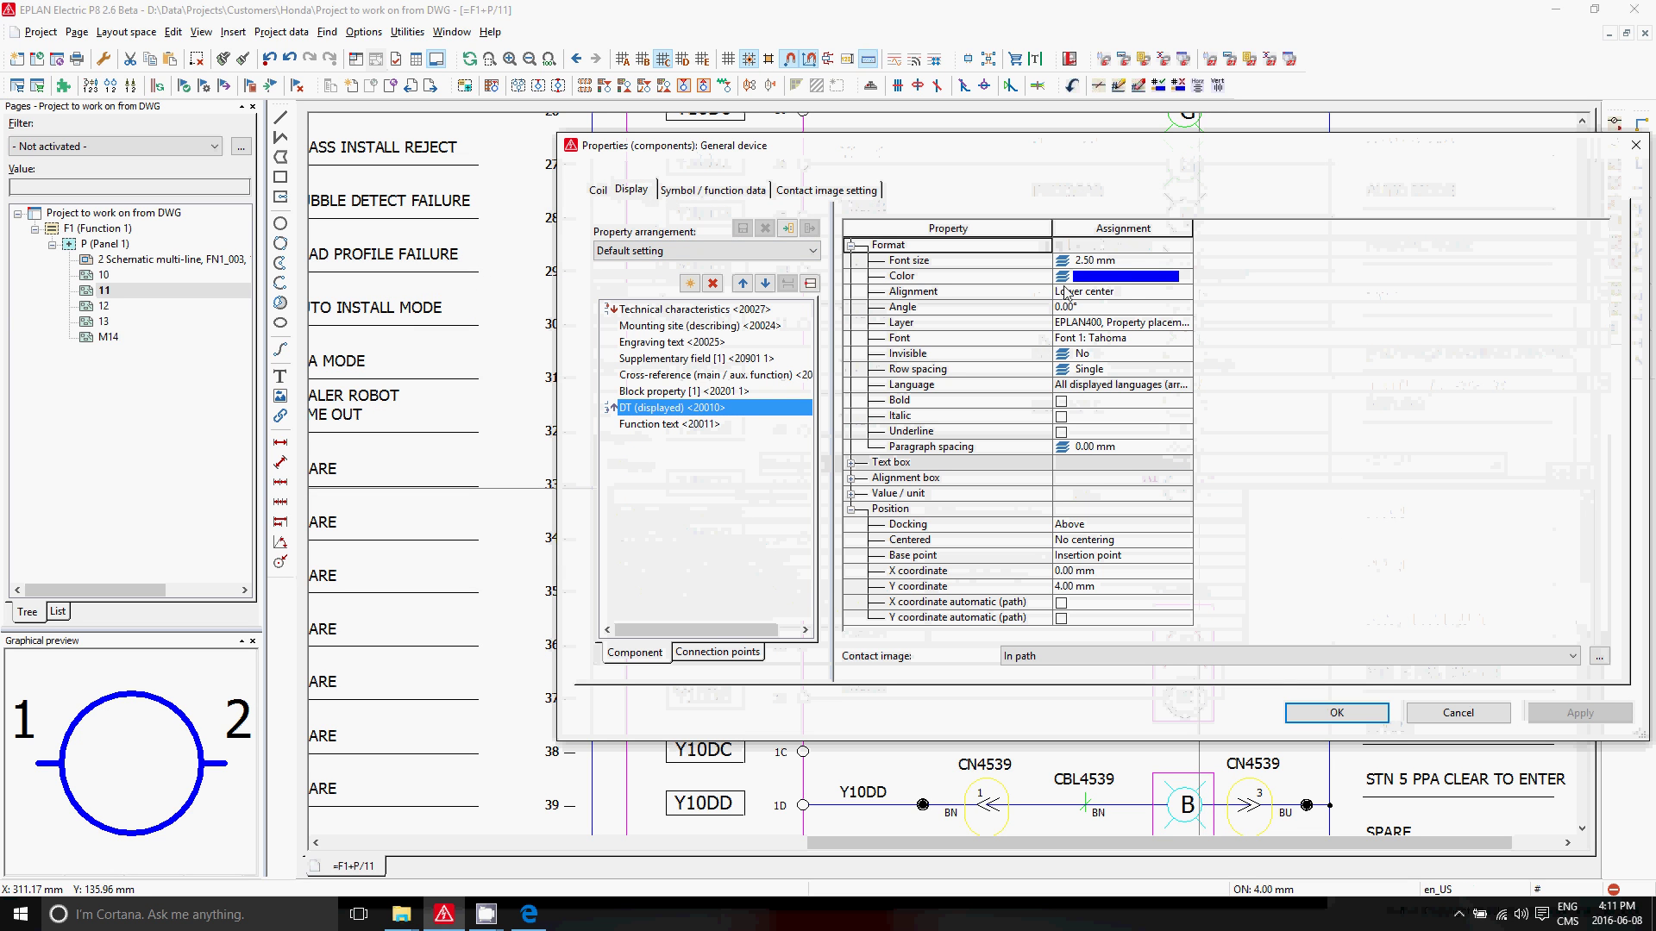
pyautogui.press('Return')
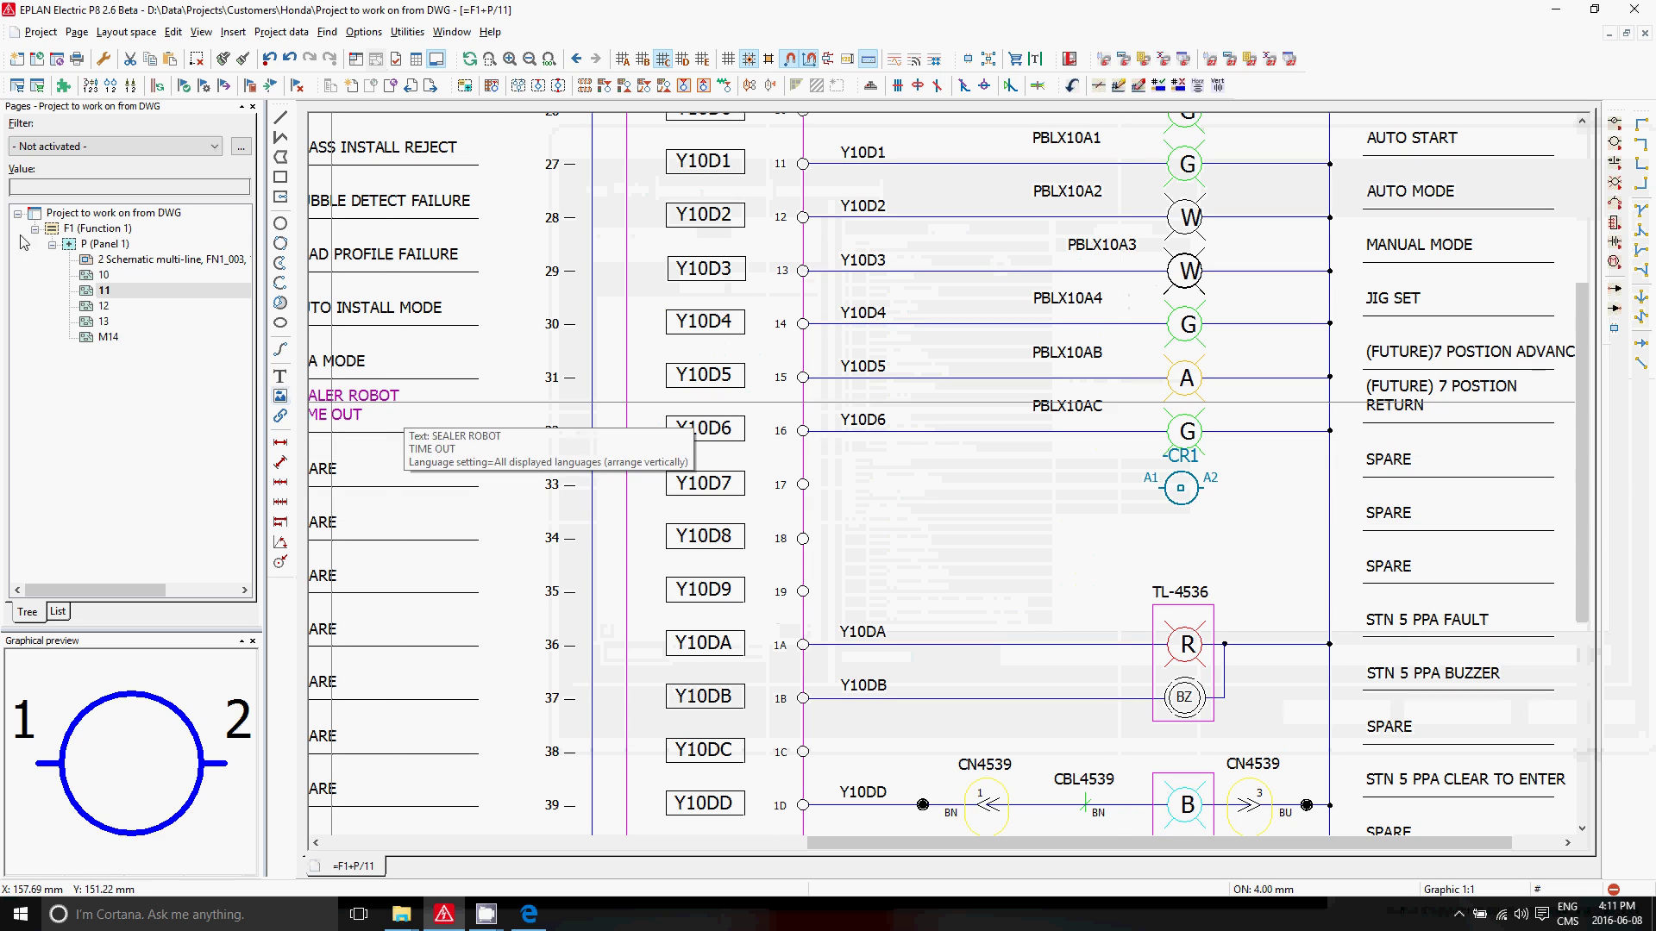
# Open the layer management for the Honda project and sort its property placement layers by font size
pyautogui.click(112, 212)
pyautogui.click(369, 35)
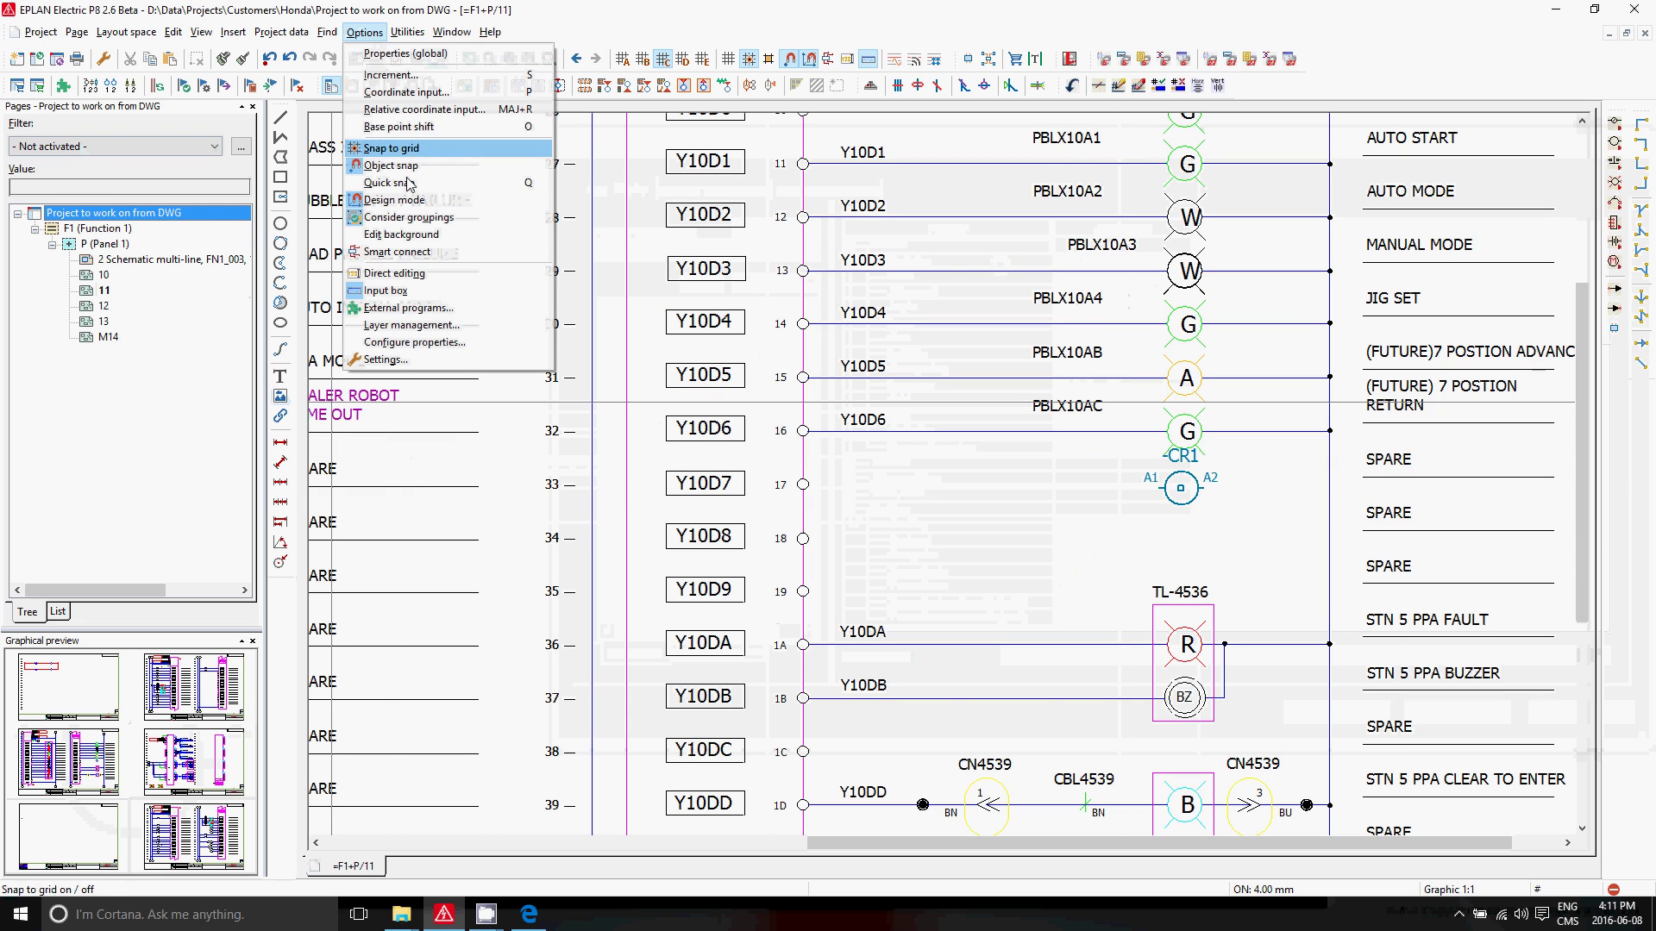
pyautogui.click(414, 320)
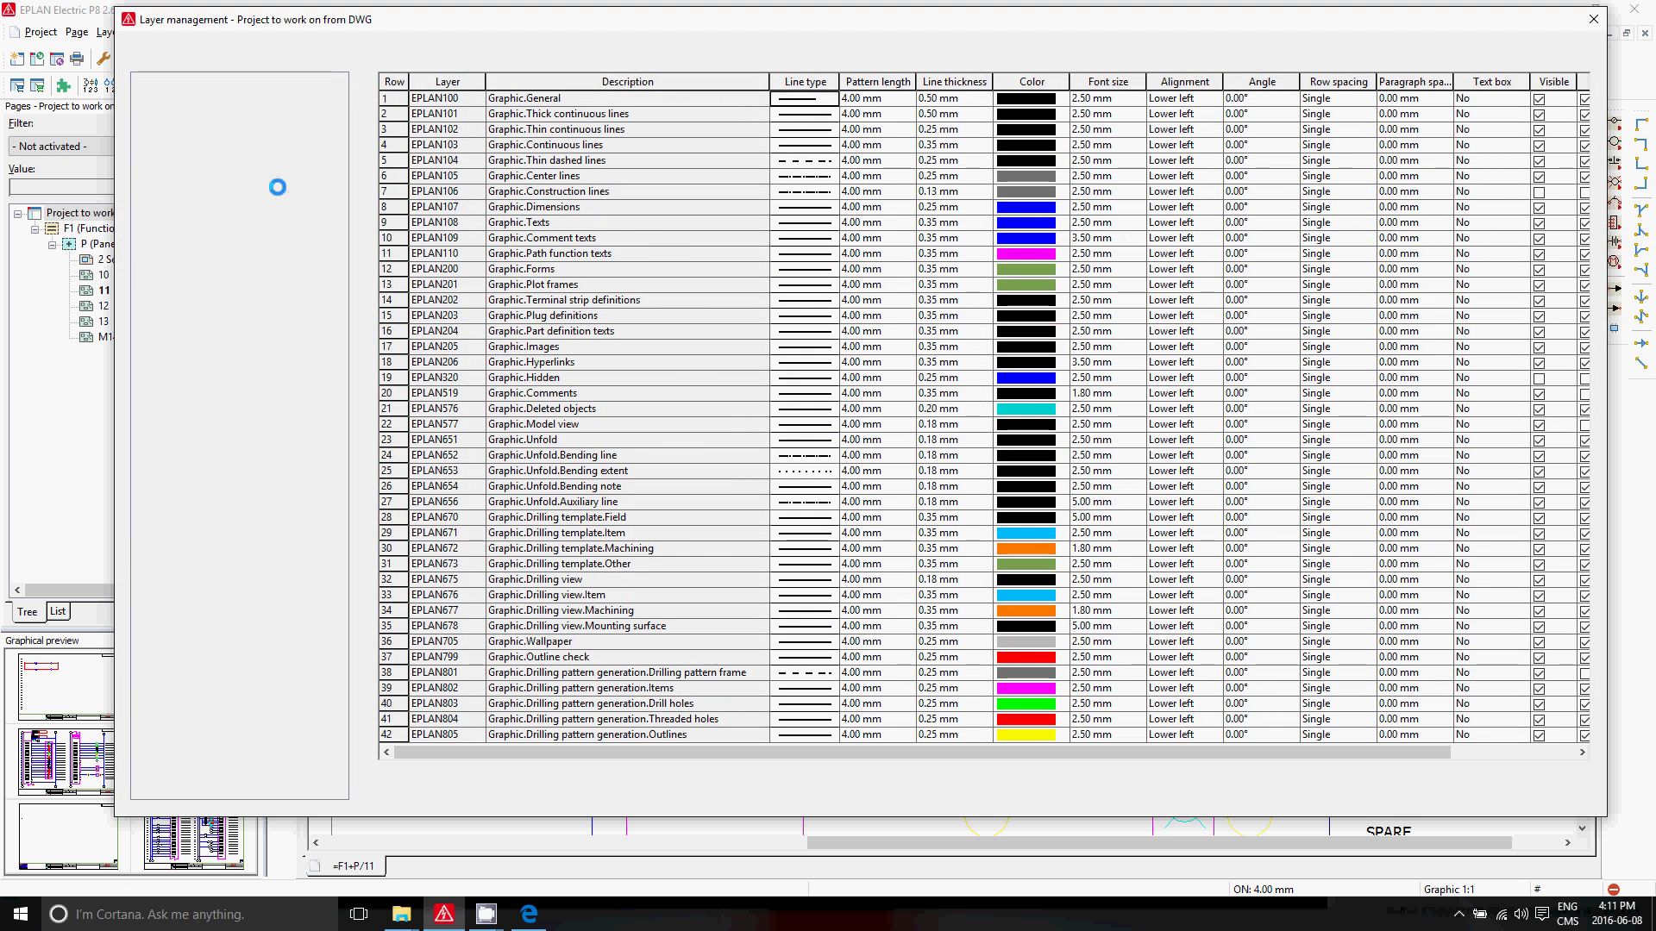
pyautogui.click(199, 547)
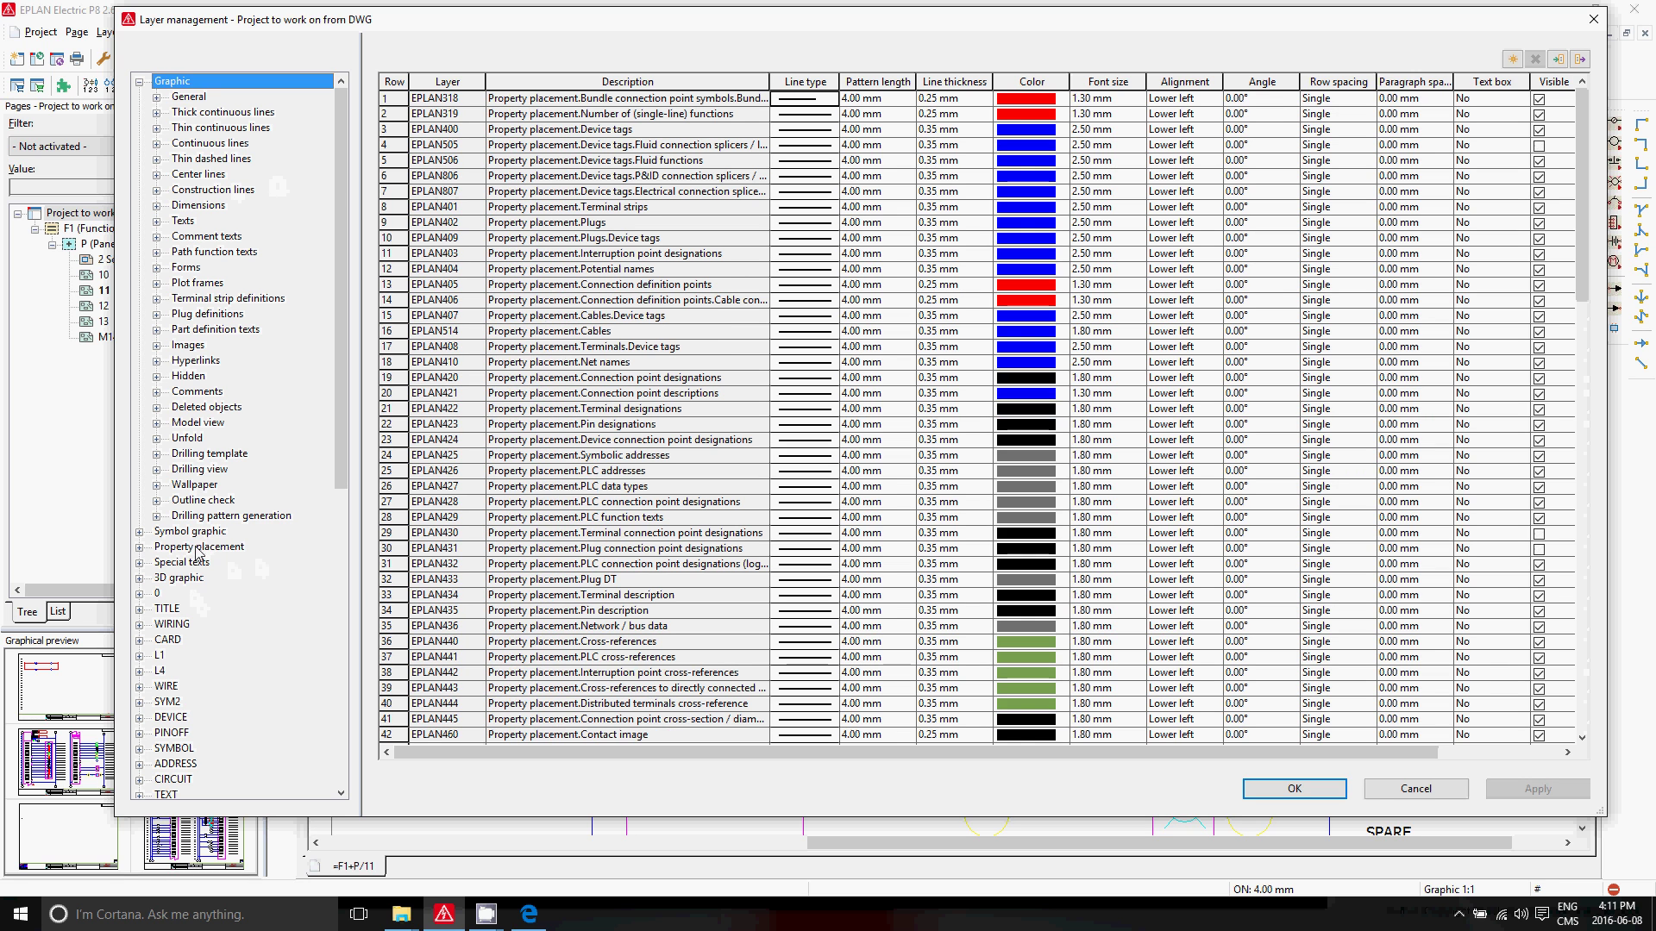
pyautogui.click(1100, 82)
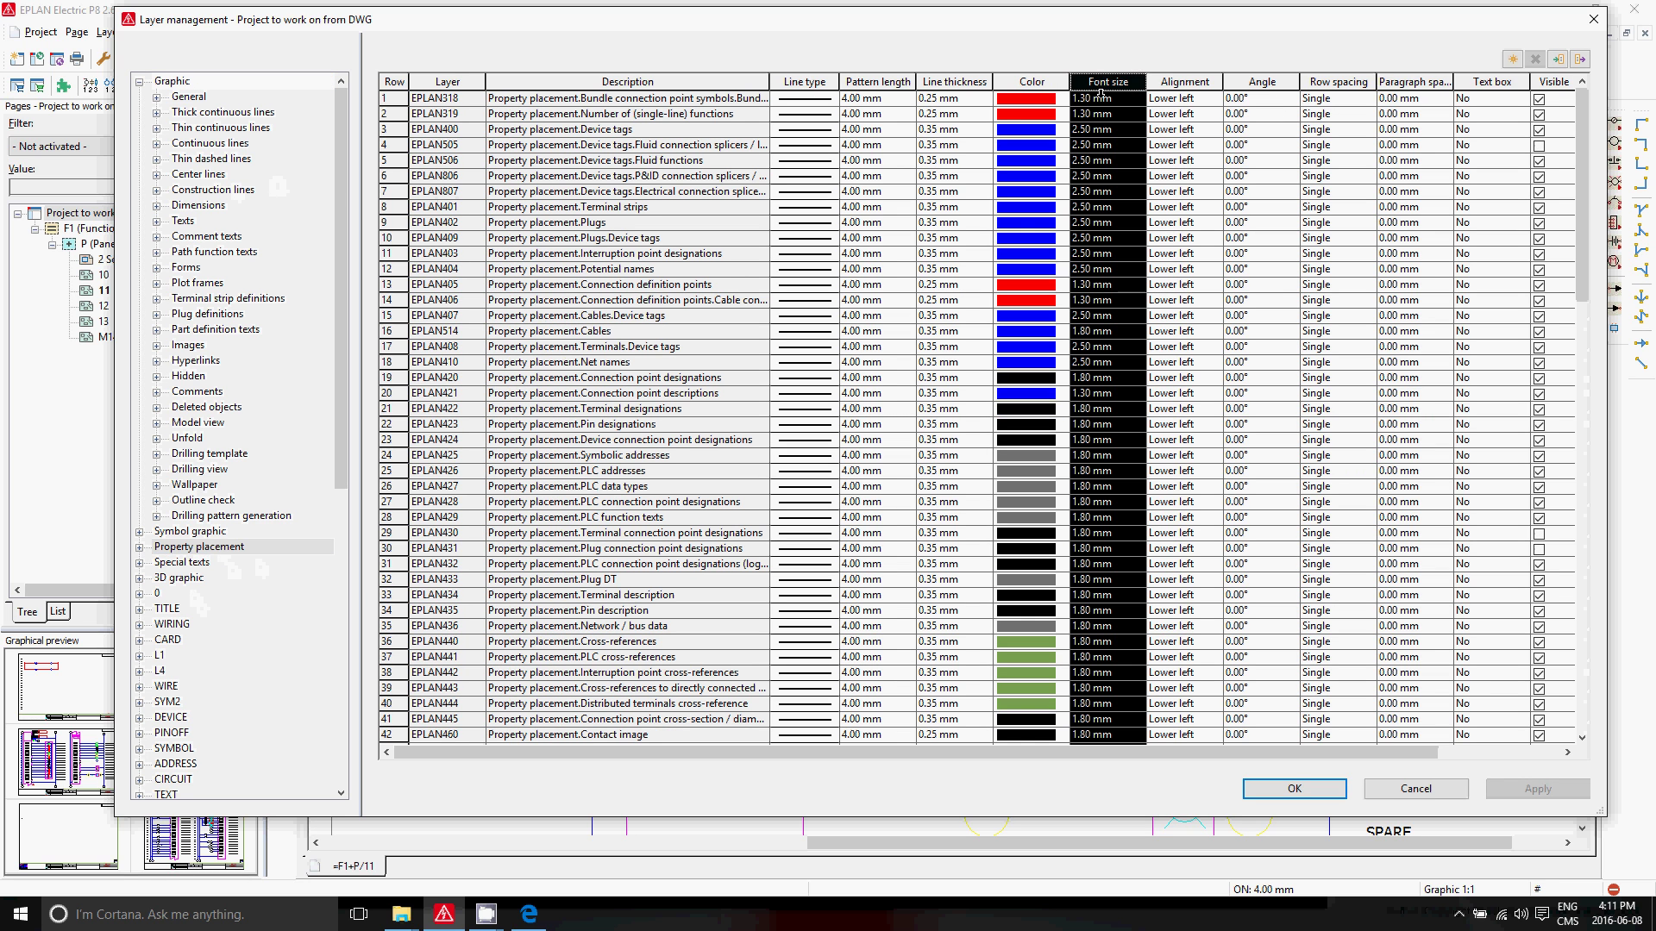
pyautogui.click(1126, 83)
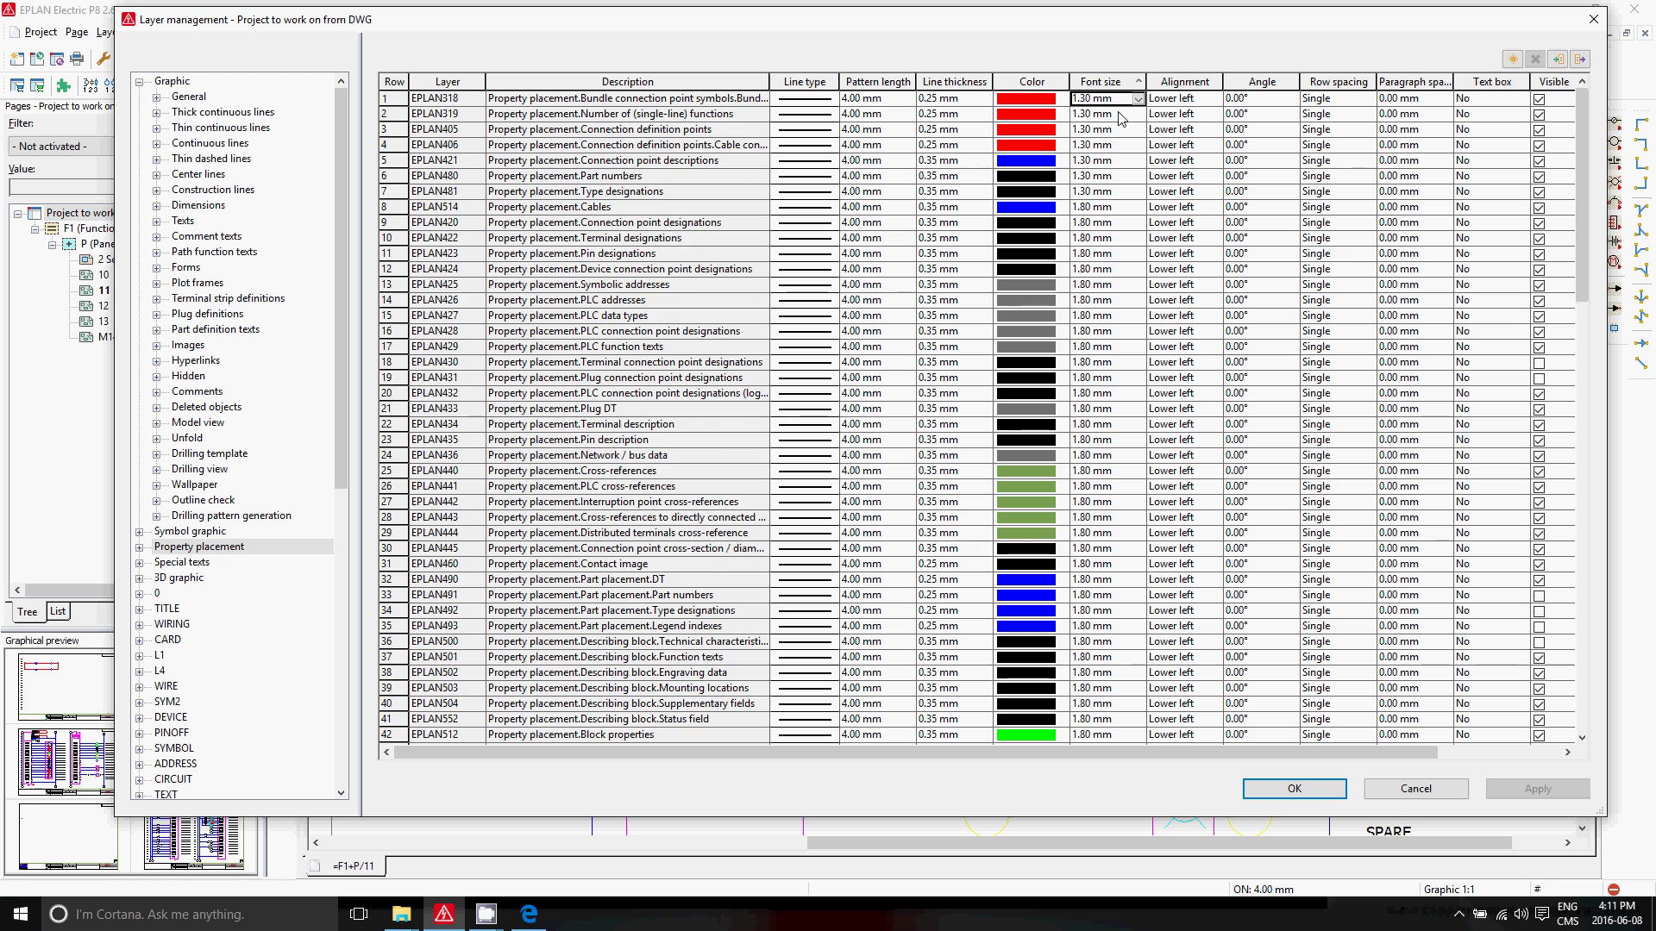
# Set the font size of the Device tags layer EPLAN400 and the other 2.50 mm property placement layers to 2.21 mm
pyautogui.scroll(-13, 1091, 390)
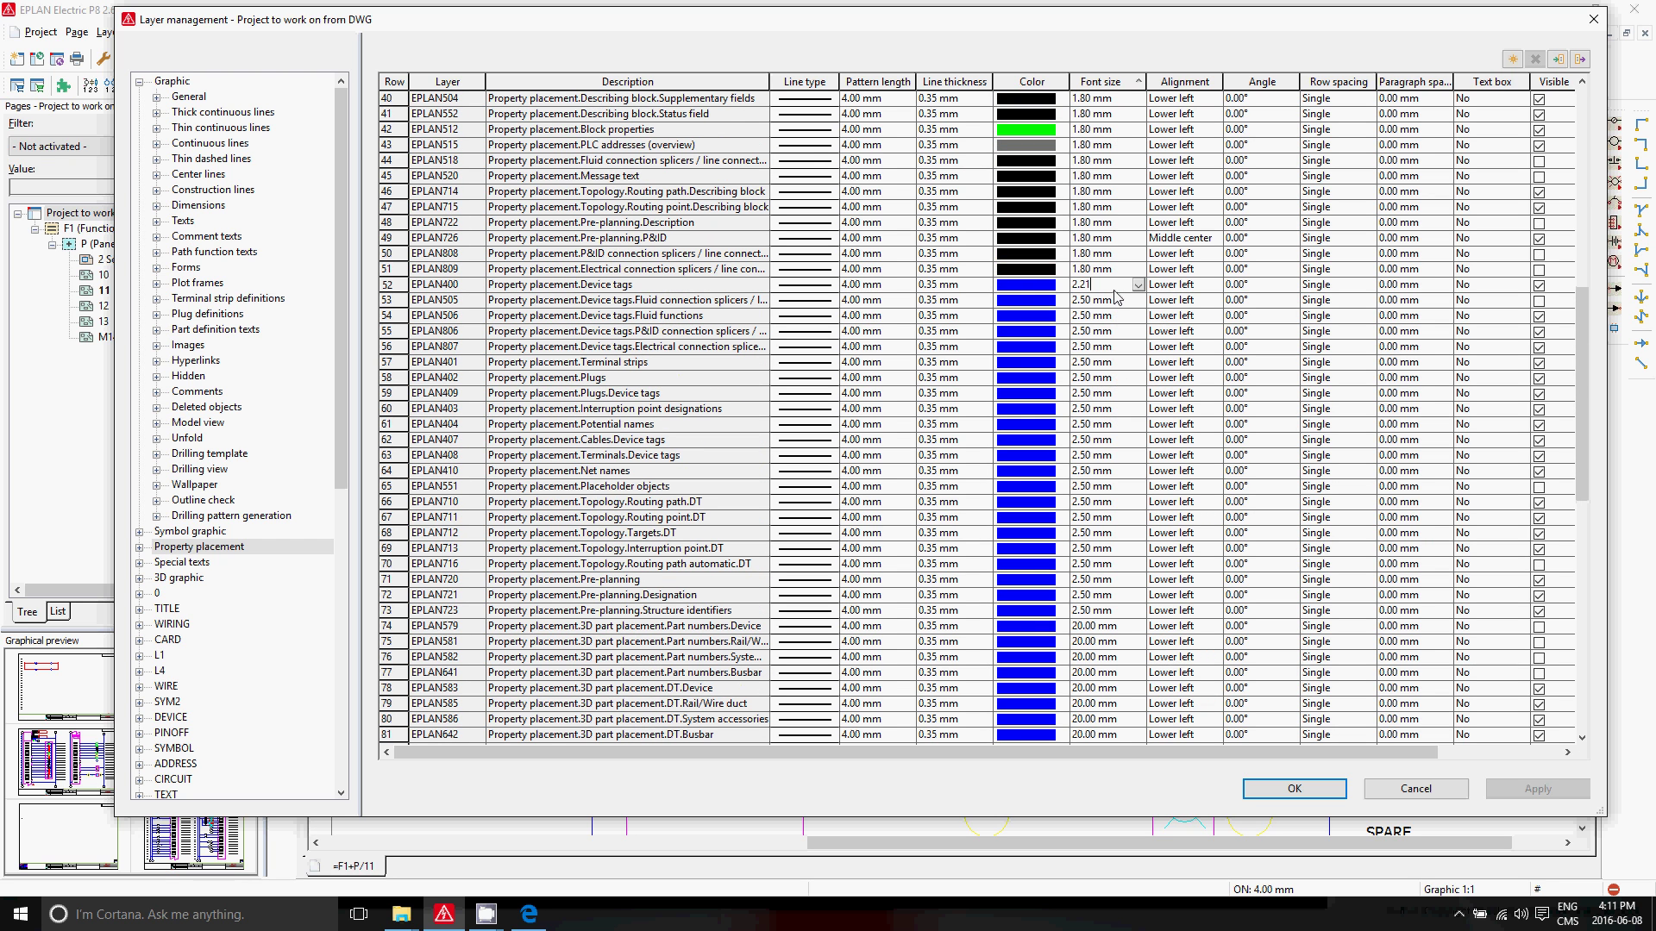
pyautogui.press('Up')
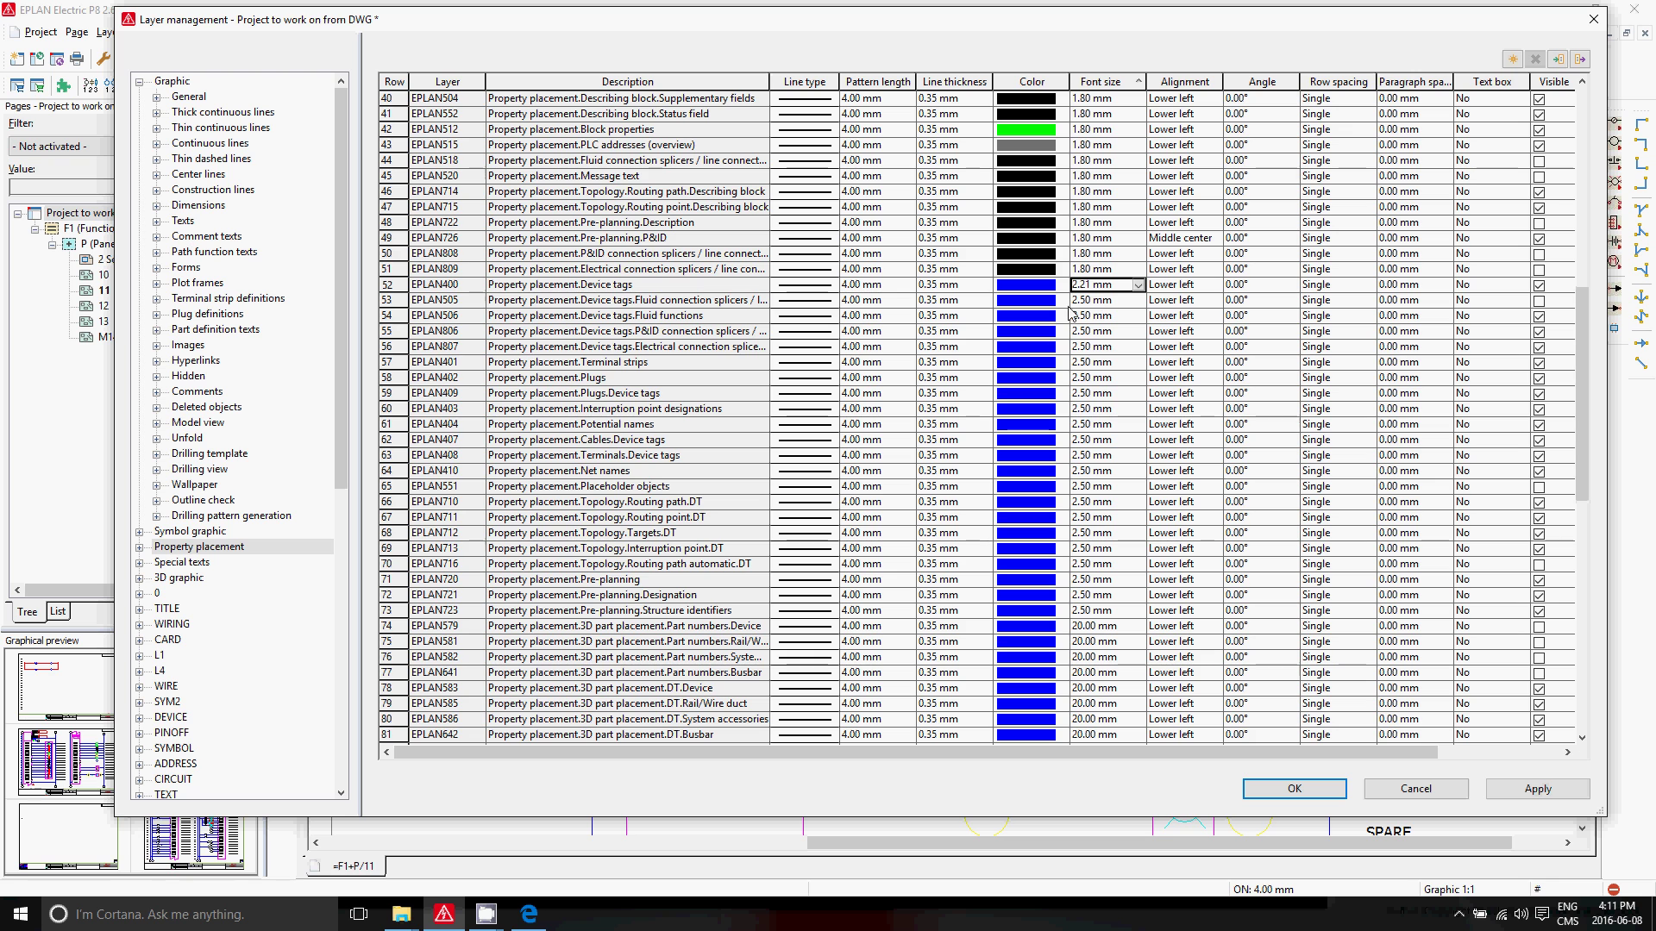
pyautogui.moveTo(1096, 303); pyautogui.dragTo(1125, 451)
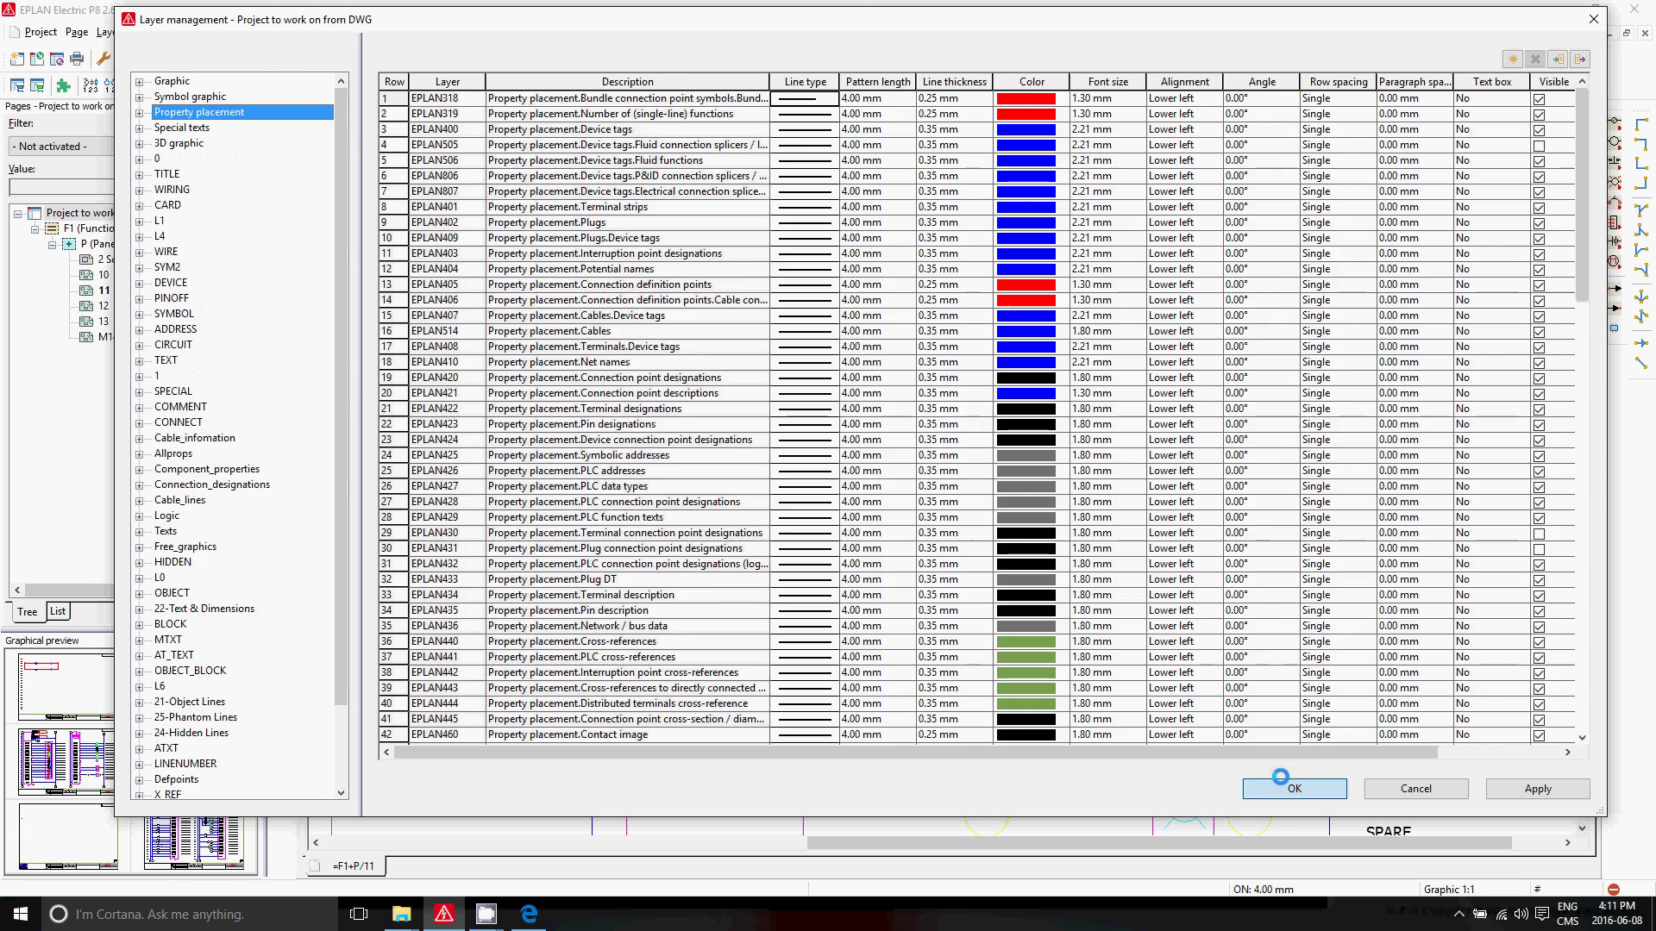
# Insert a small black box on page 11 between the CR1 coil and the TL-4536 lamp, accepting its default properties
pyautogui.scroll(1, 1117, 461)
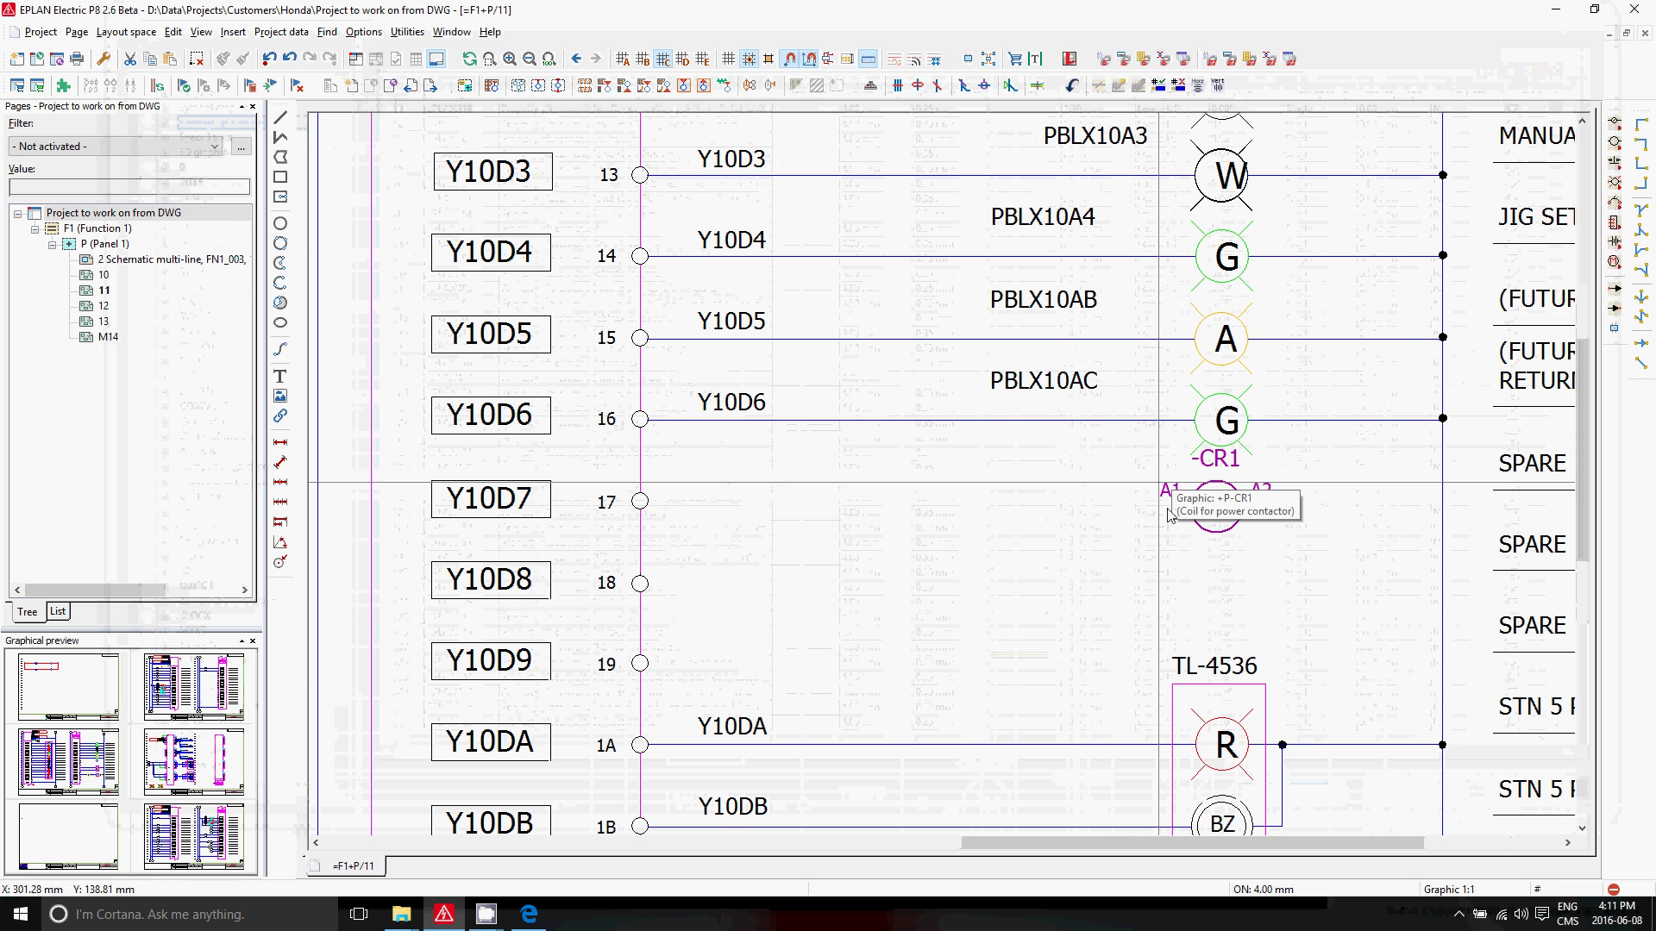
pyautogui.click(517, 85)
pyautogui.click(1078, 541)
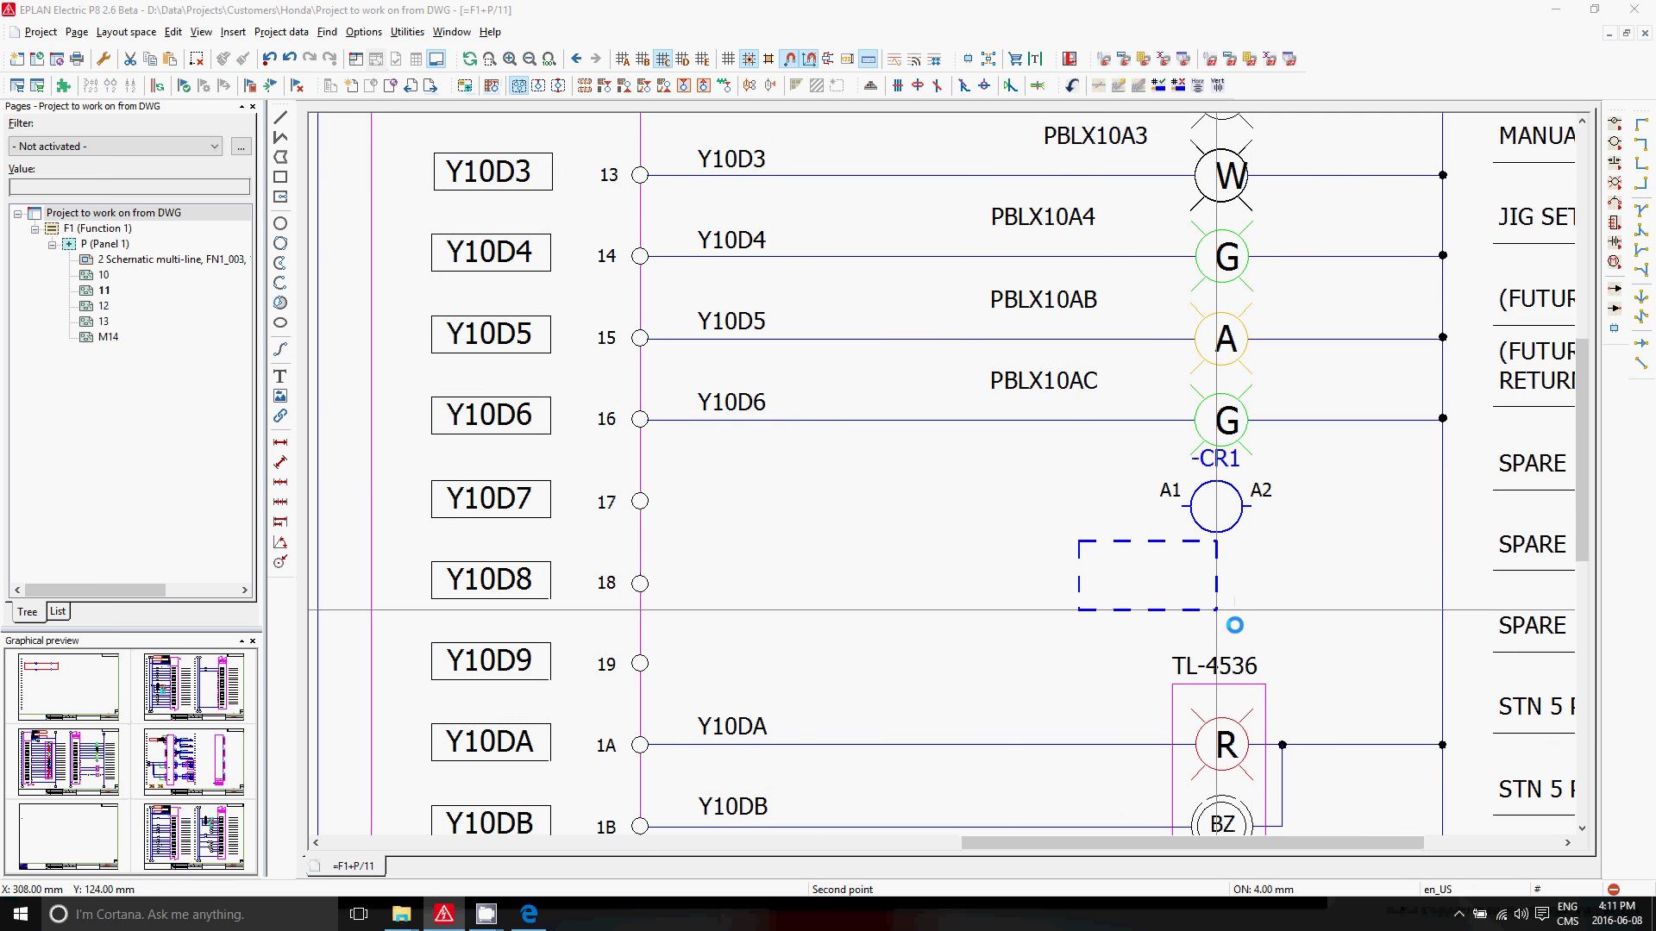
pyautogui.click(1215, 609)
pyautogui.click(1295, 715)
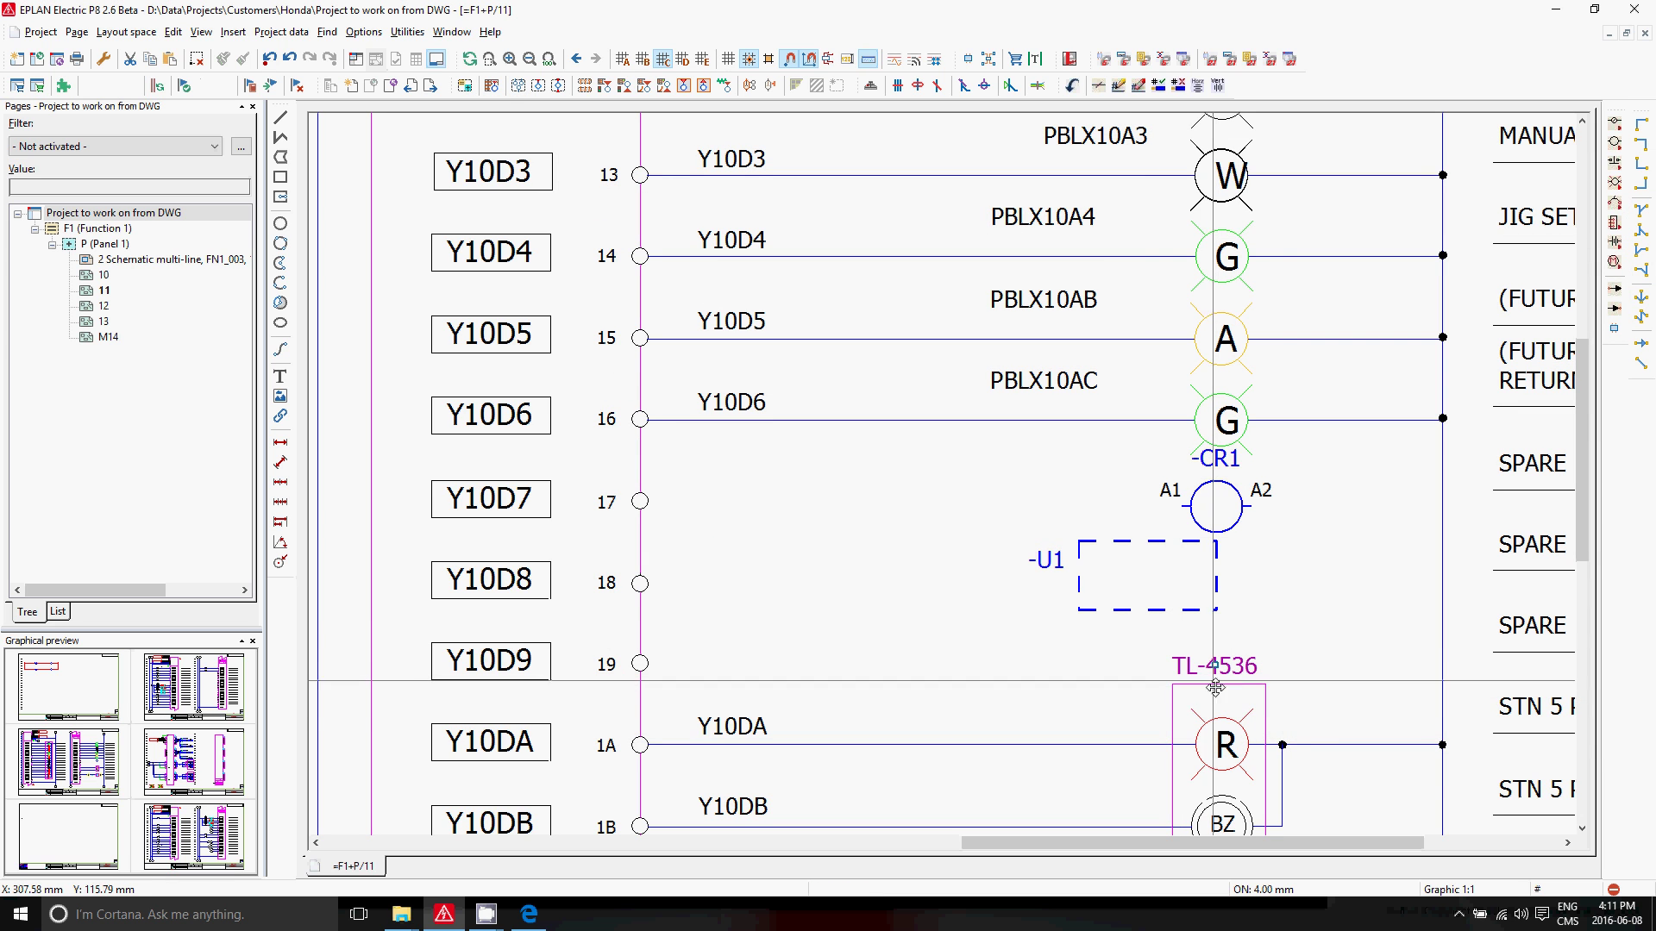
# Check the font size and color of the displayed DT property in the new black box's component properties
pyautogui.click(1107, 623)
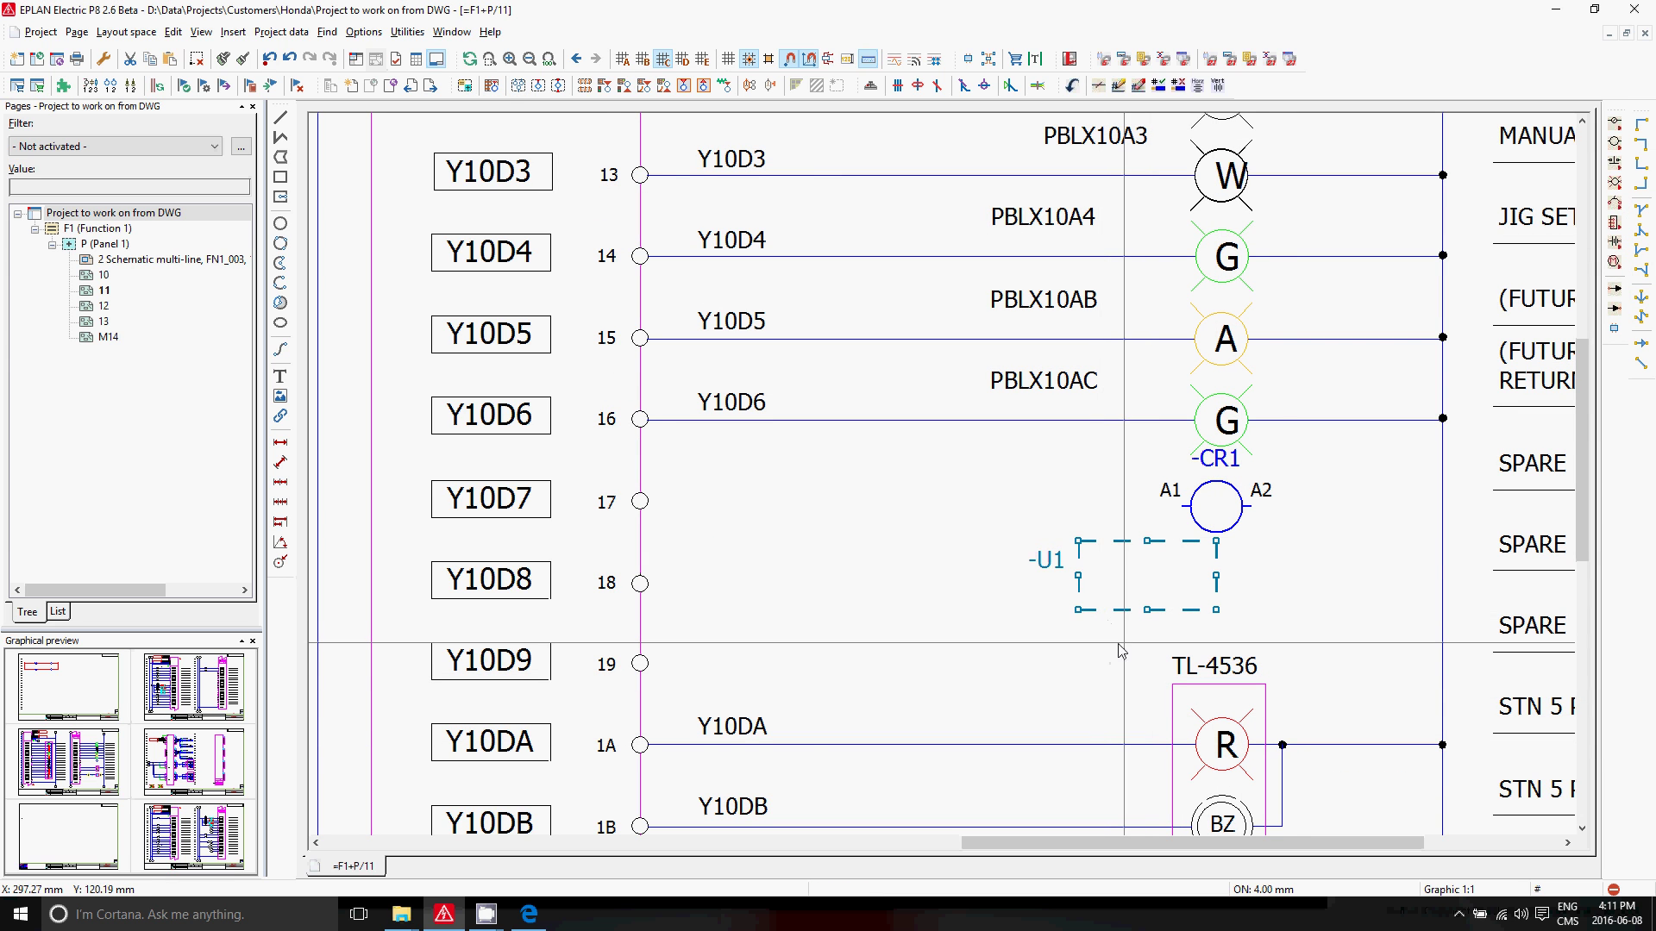
pyautogui.doubleClick(1056, 558)
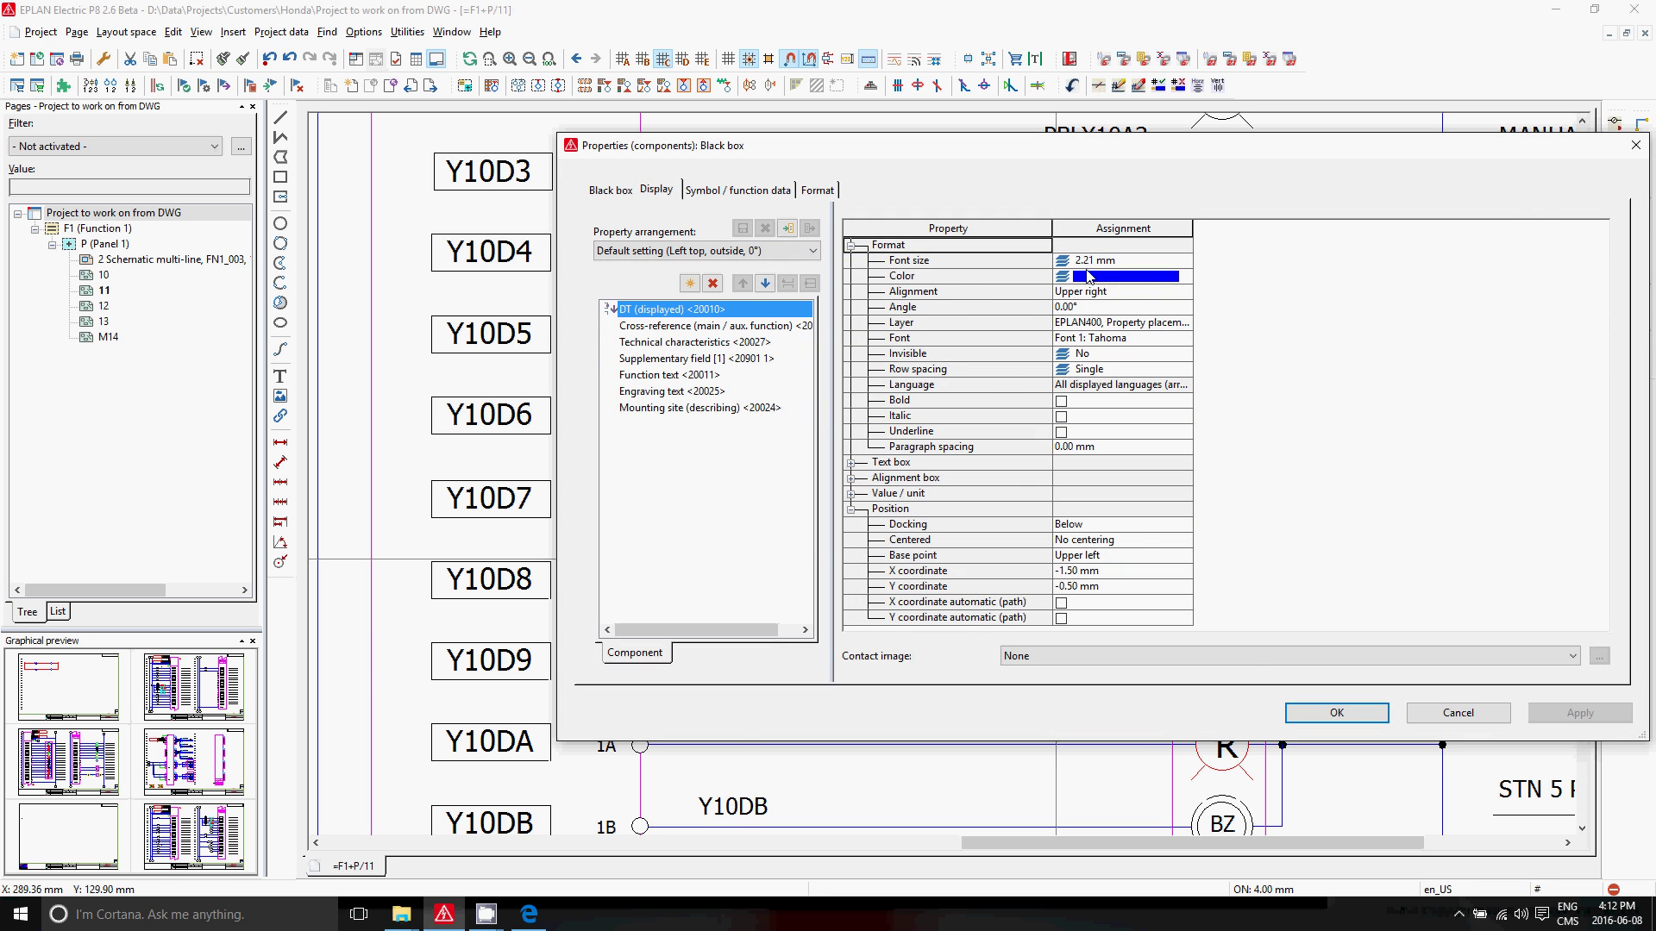
pyautogui.press('Return')
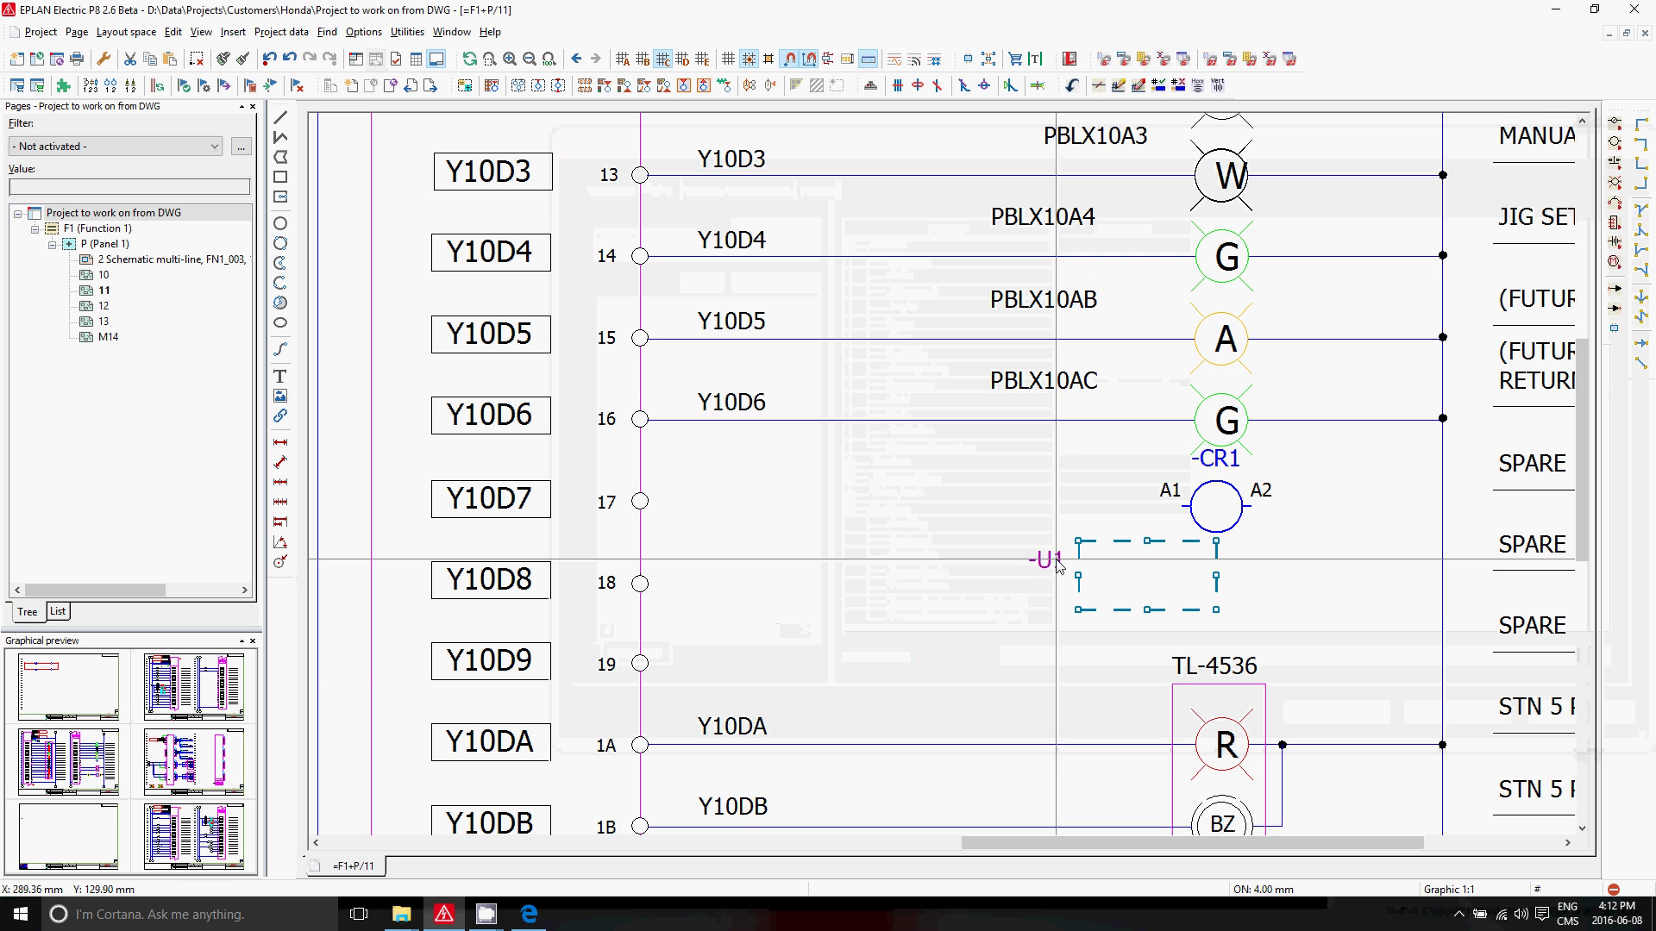
# Select pages 2 through M14 and check the print options for the selection without printing
pyautogui.click(550, 58)
pyautogui.click(126, 261)
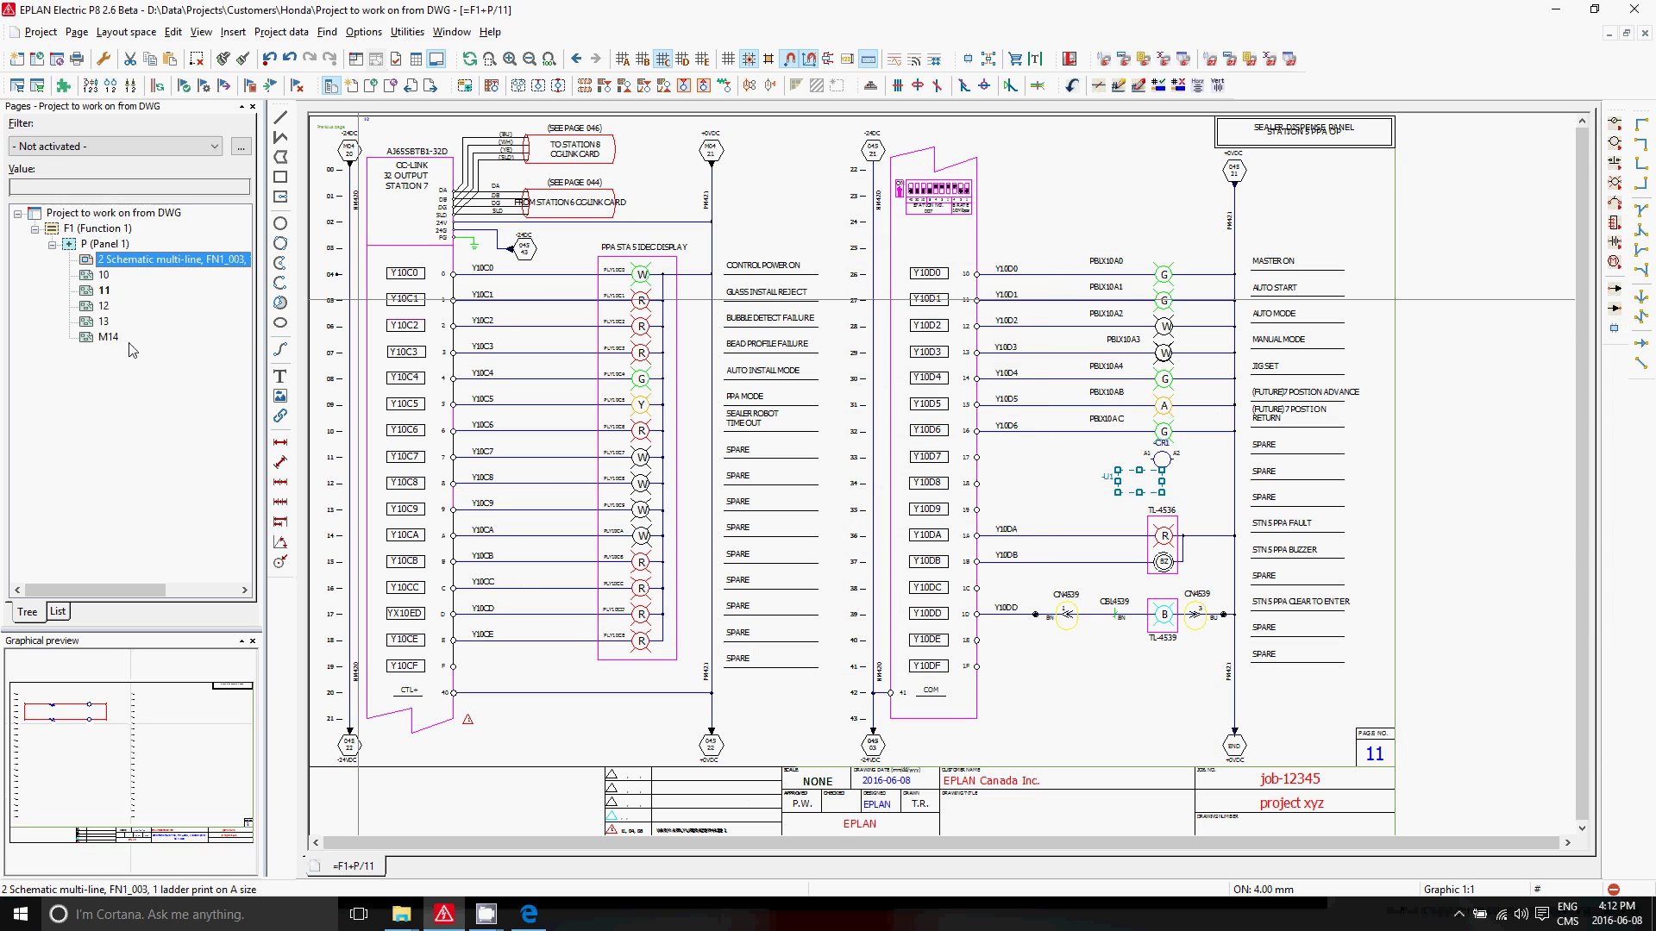
pyautogui.keyDown('shift'); pyautogui.click(107, 336); pyautogui.keyUp('shift')
pyautogui.hotkey('ctrl', 'p')
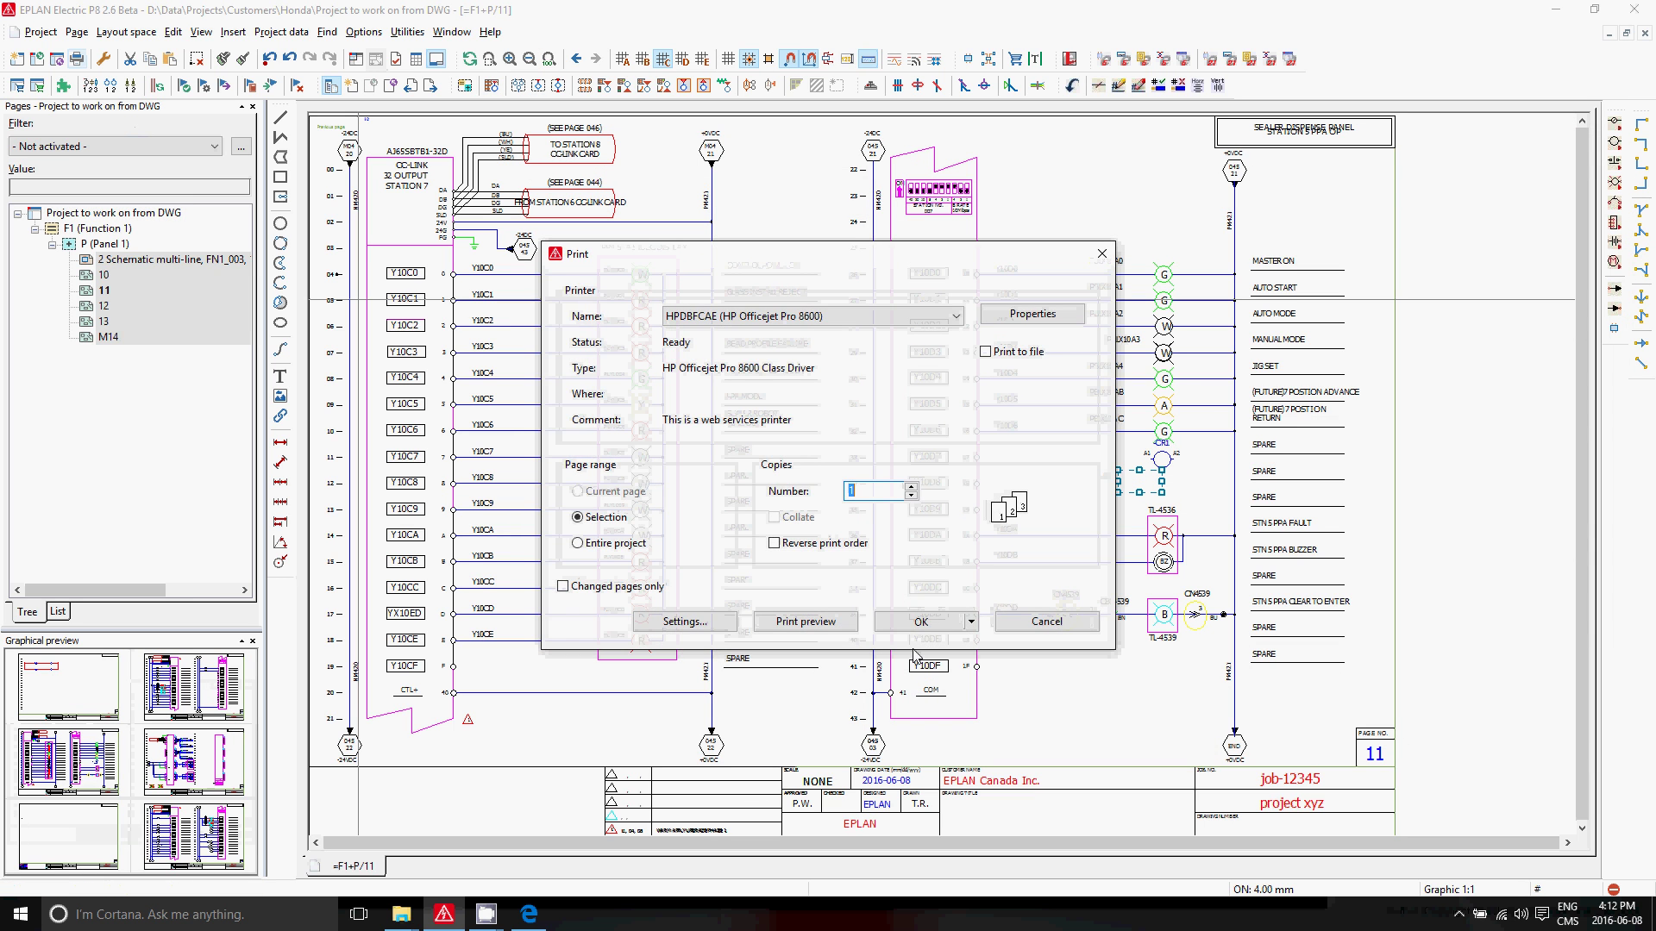
pyautogui.press('Escape')
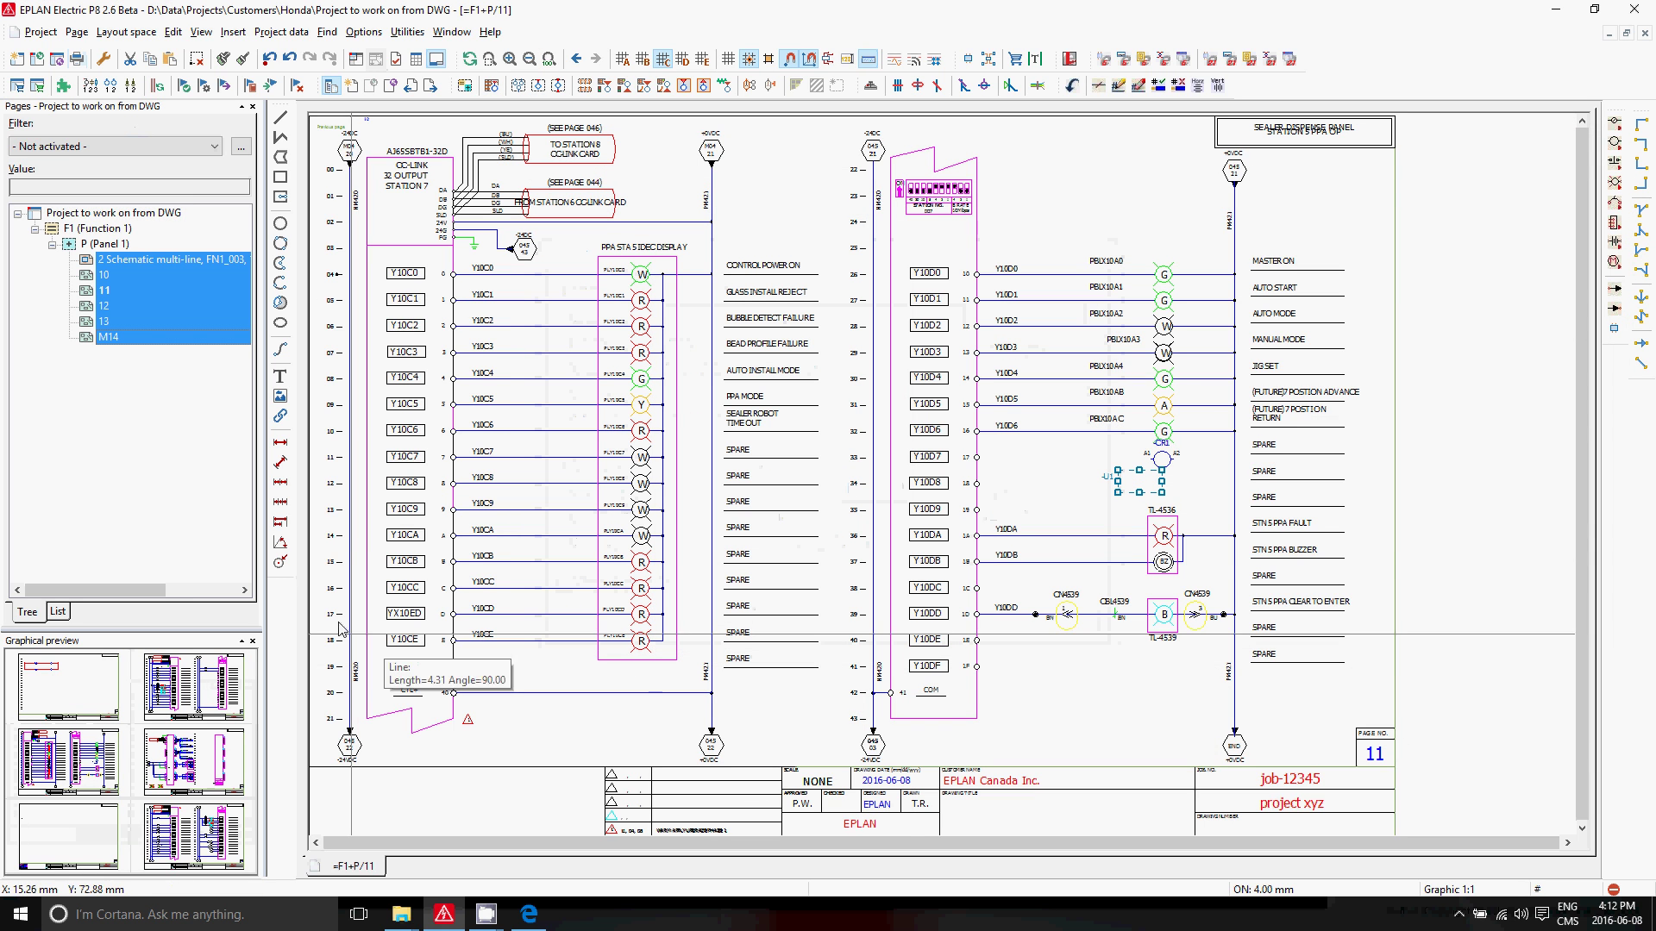
# Generate the project reports for the whole Honda project
pyautogui.click(99, 213)
pyautogui.click(409, 32)
pyautogui.moveTo(431, 52)
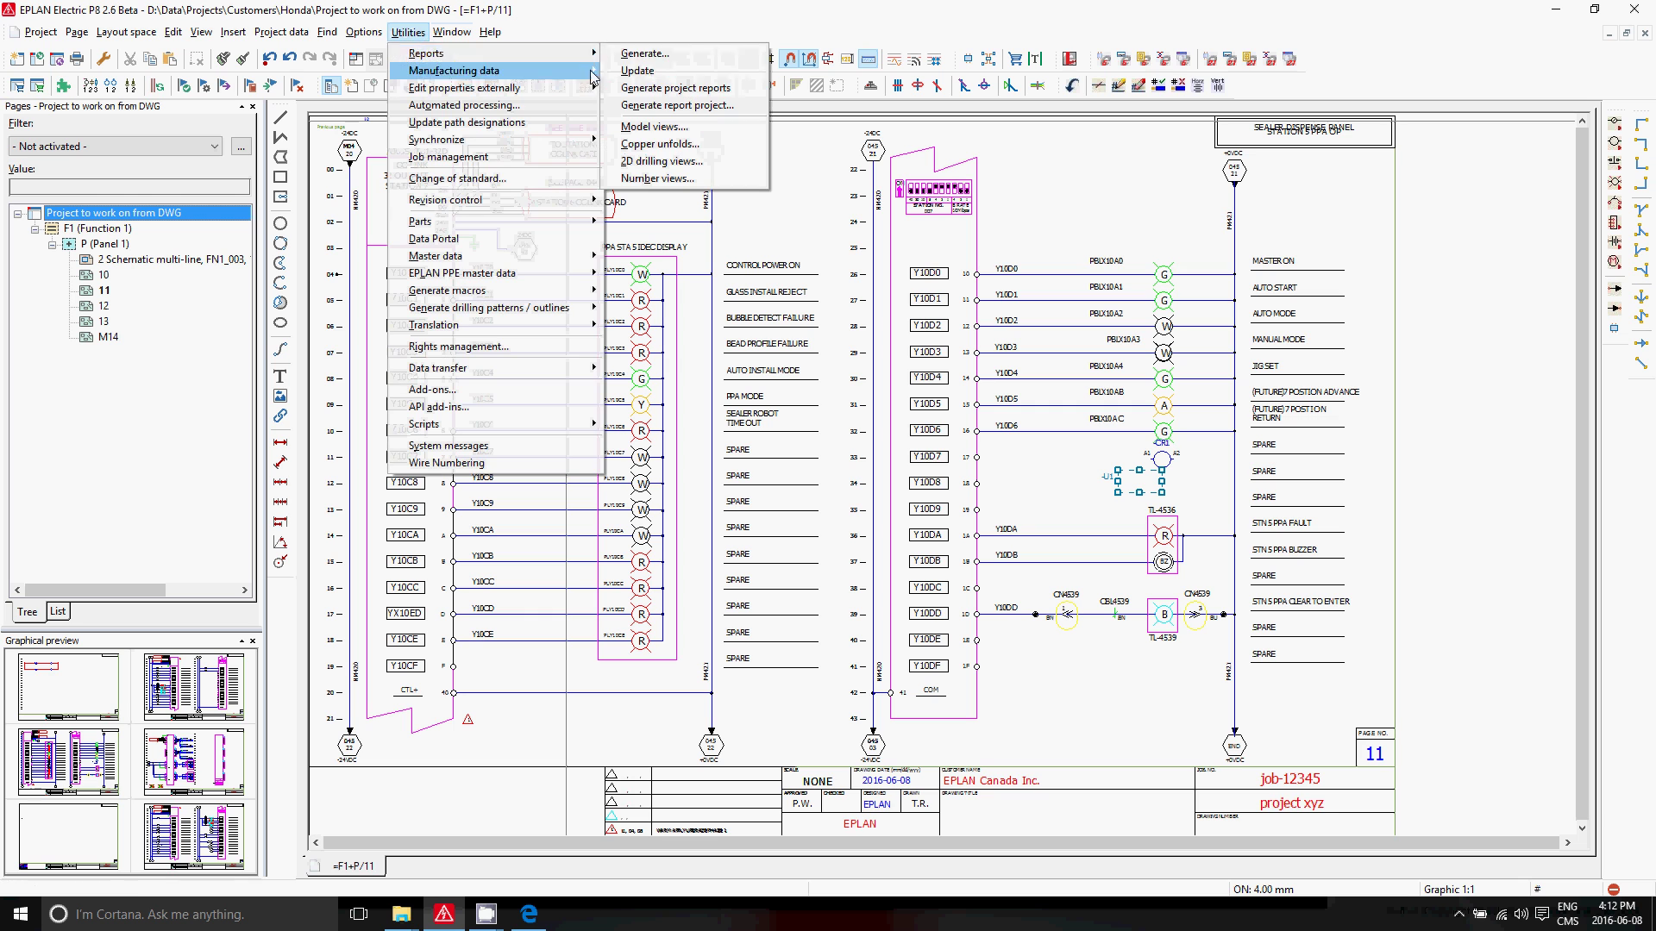
pyautogui.click(645, 88)
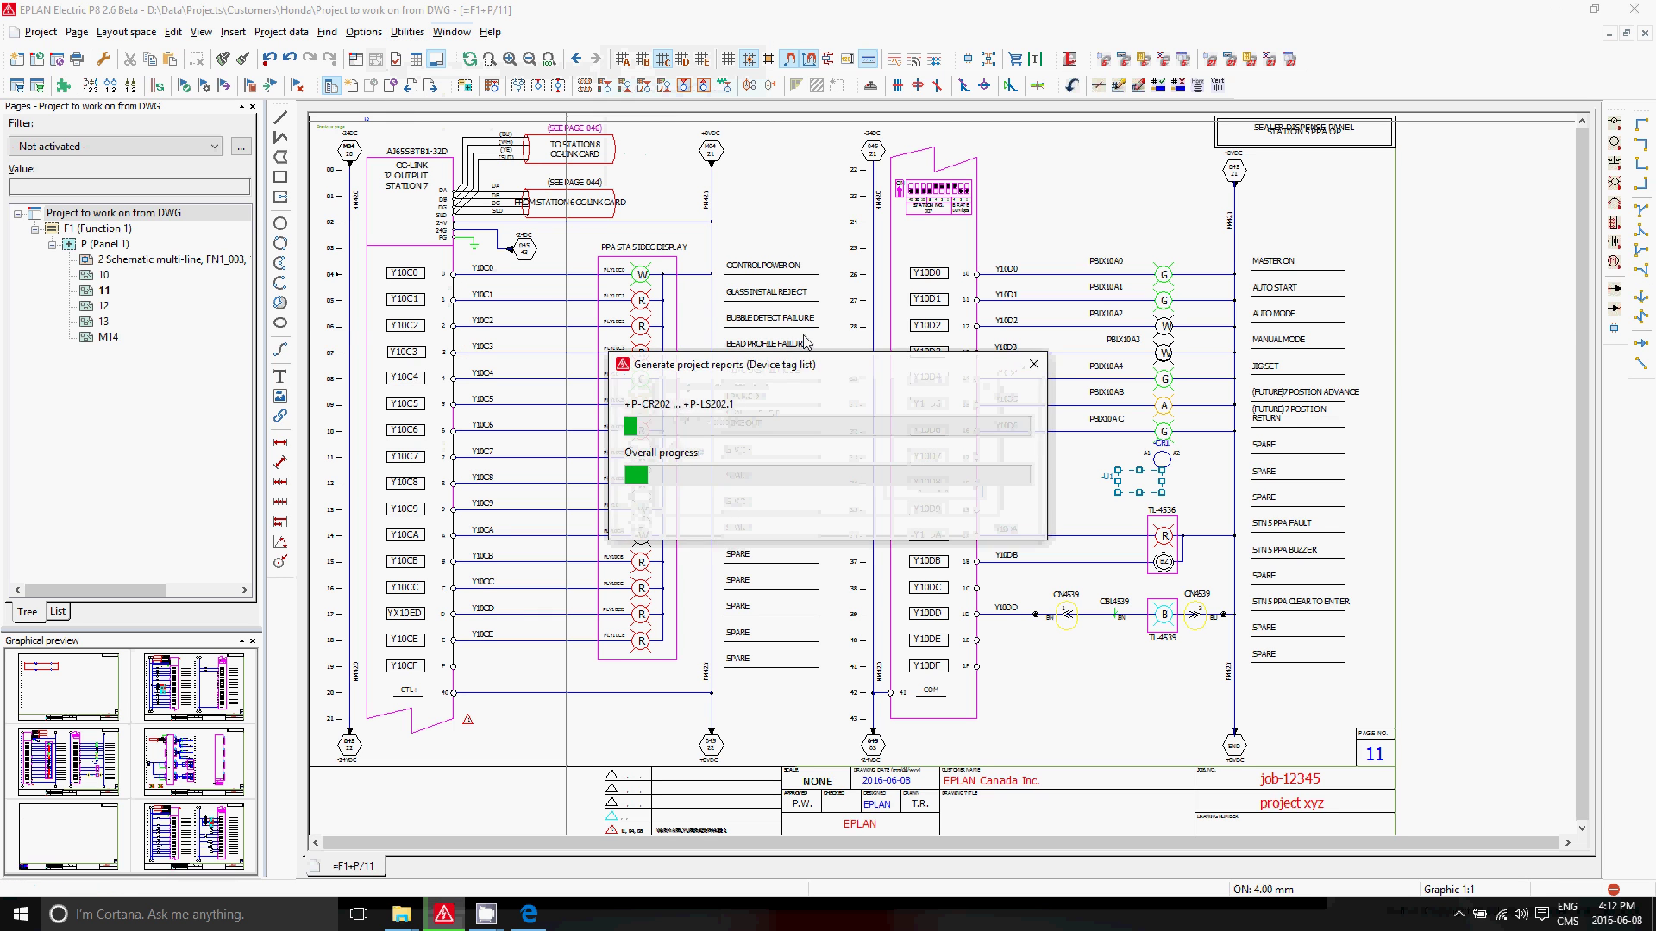
# Look over the generated report structure and open schematic page 2 under Function 1, Panel 1
pyautogui.click(91, 276)
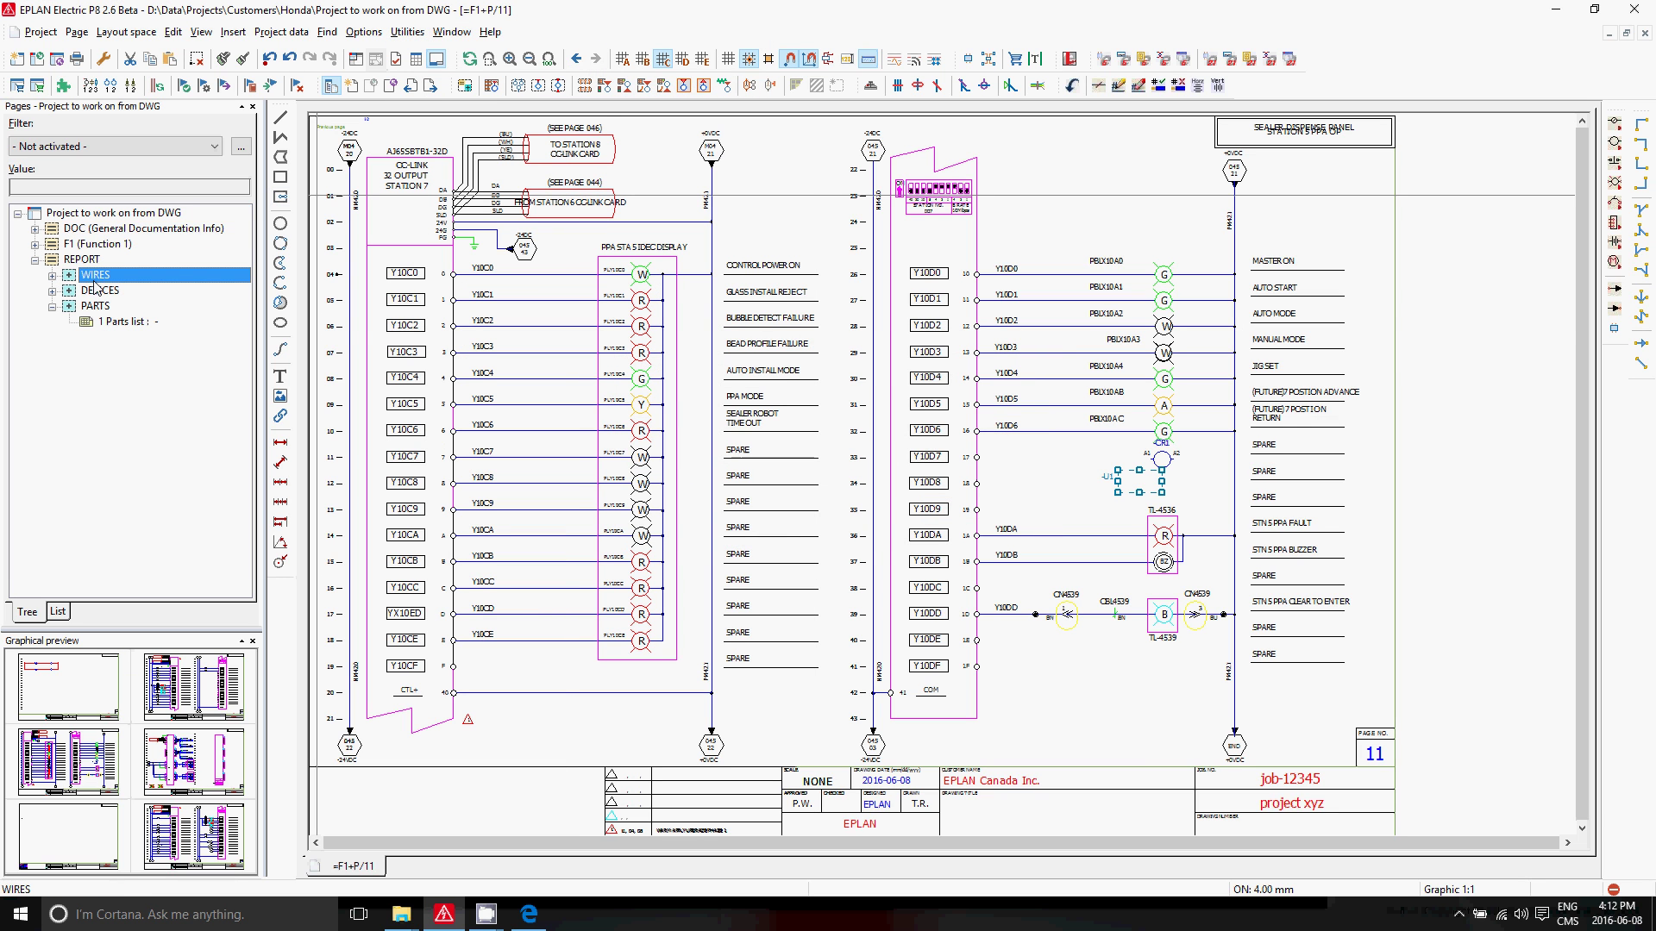
pyautogui.doubleClick(91, 244)
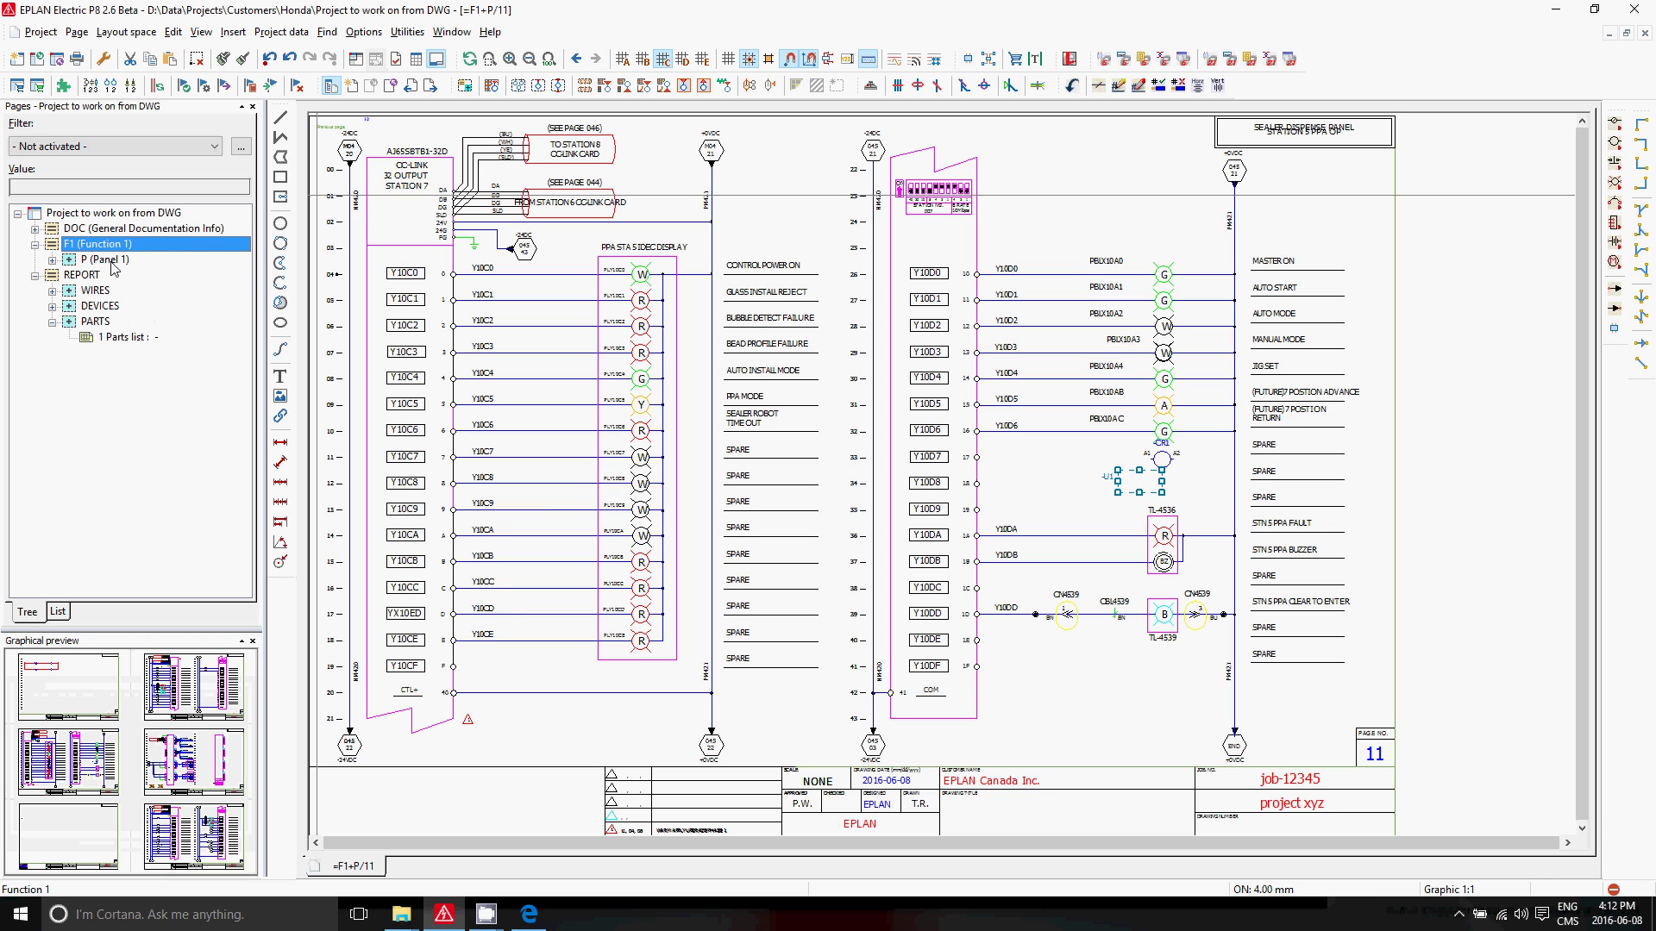
pyautogui.doubleClick(103, 259)
pyautogui.doubleClick(126, 275)
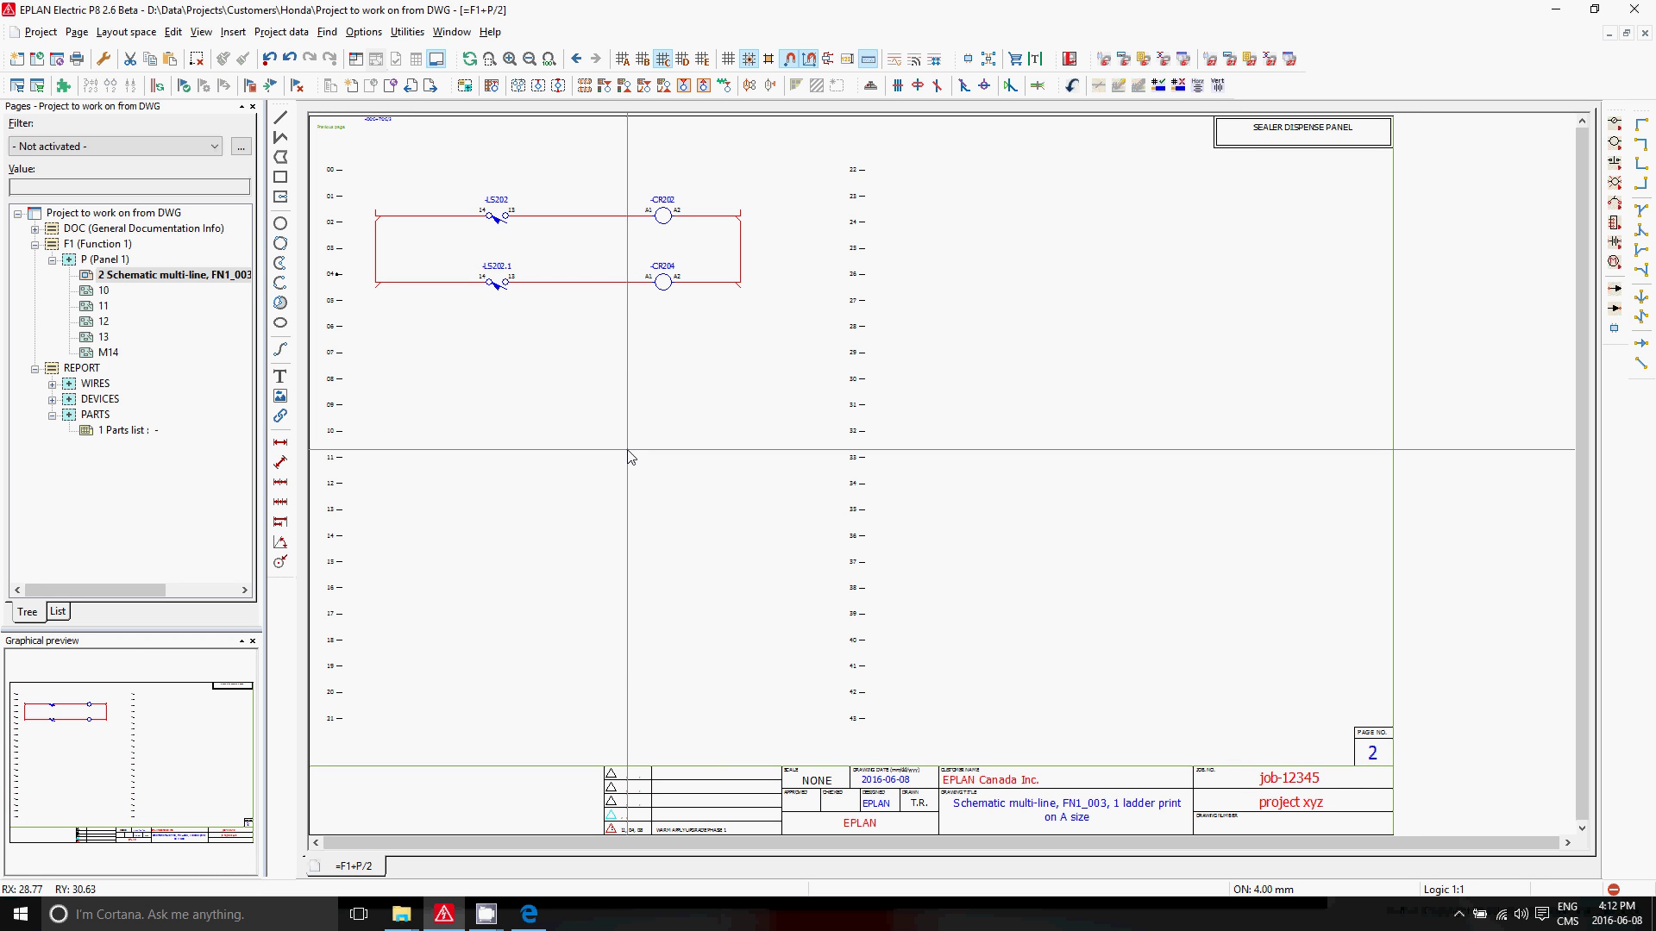
pyautogui.hotkey('alt', 'Tab')
pyautogui.hotkey('alt', 'Tab')
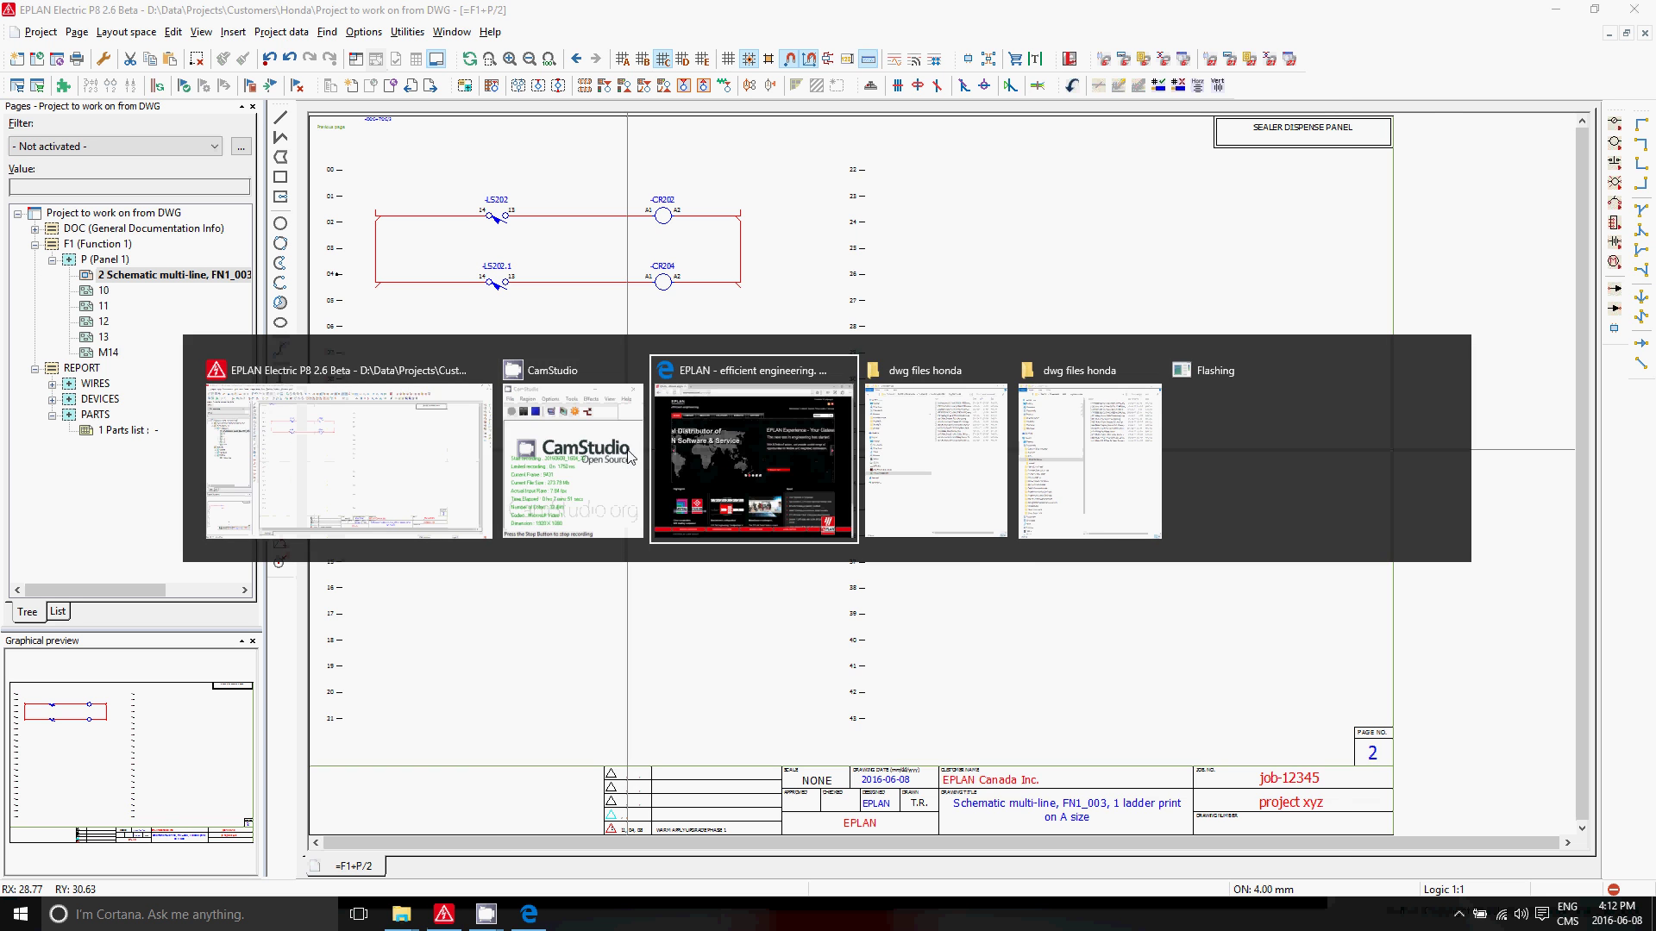
pyautogui.hotkey('alt', 'Tab')
pyautogui.hotkey('alt', 'Tab')
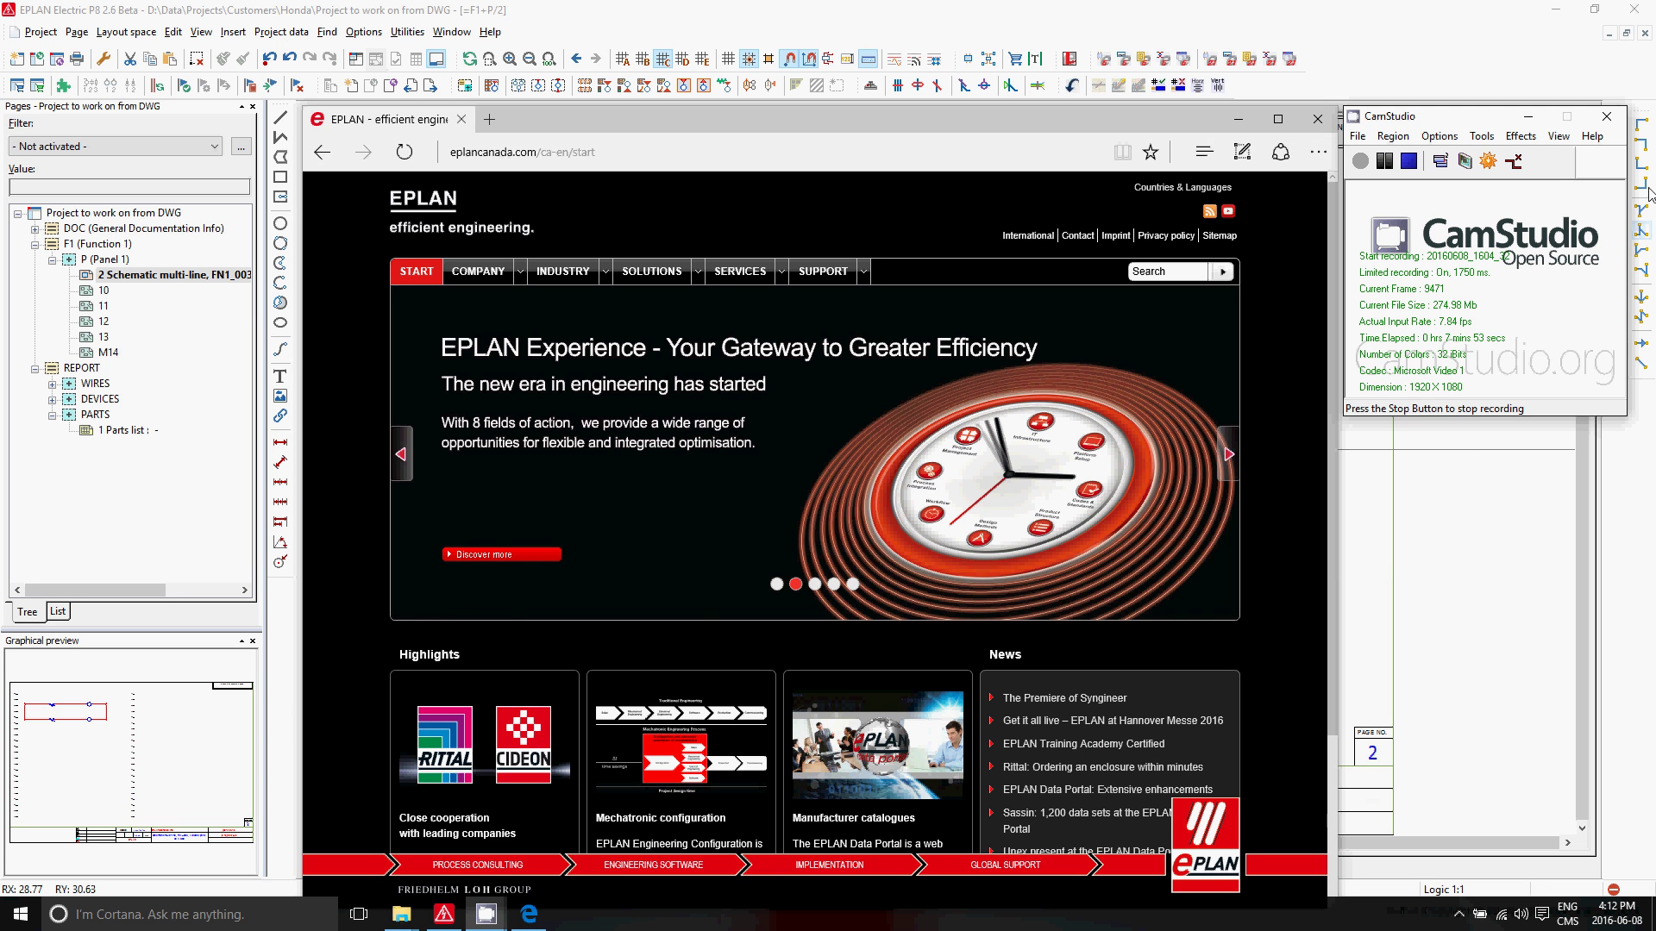